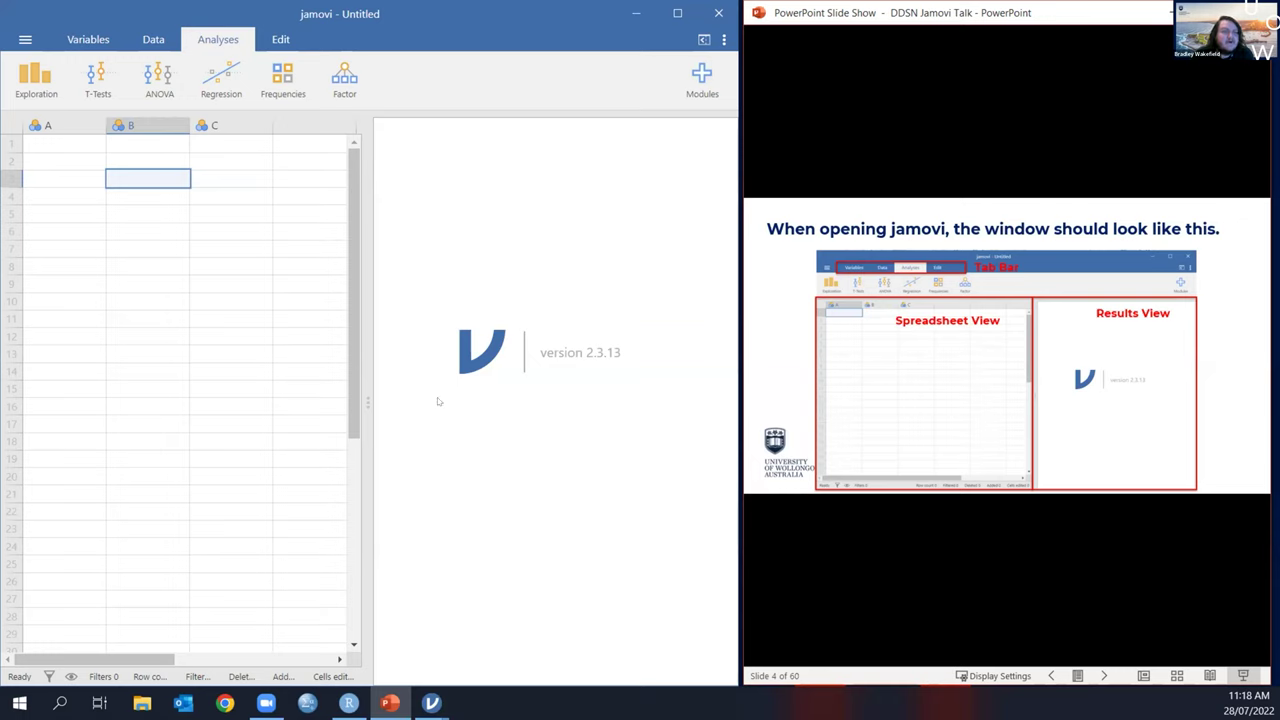
Step: View the empty spreadsheet, the variable list, the data view and the available analyses of the untitled file in turn
{"action": "left_click", "coordinate": [120, 208]}
{"action": "left_click_drag", "start_coordinate": [49, 147], "coordinate": [260, 334]}
{"action": "left_click", "coordinate": [253, 455]}
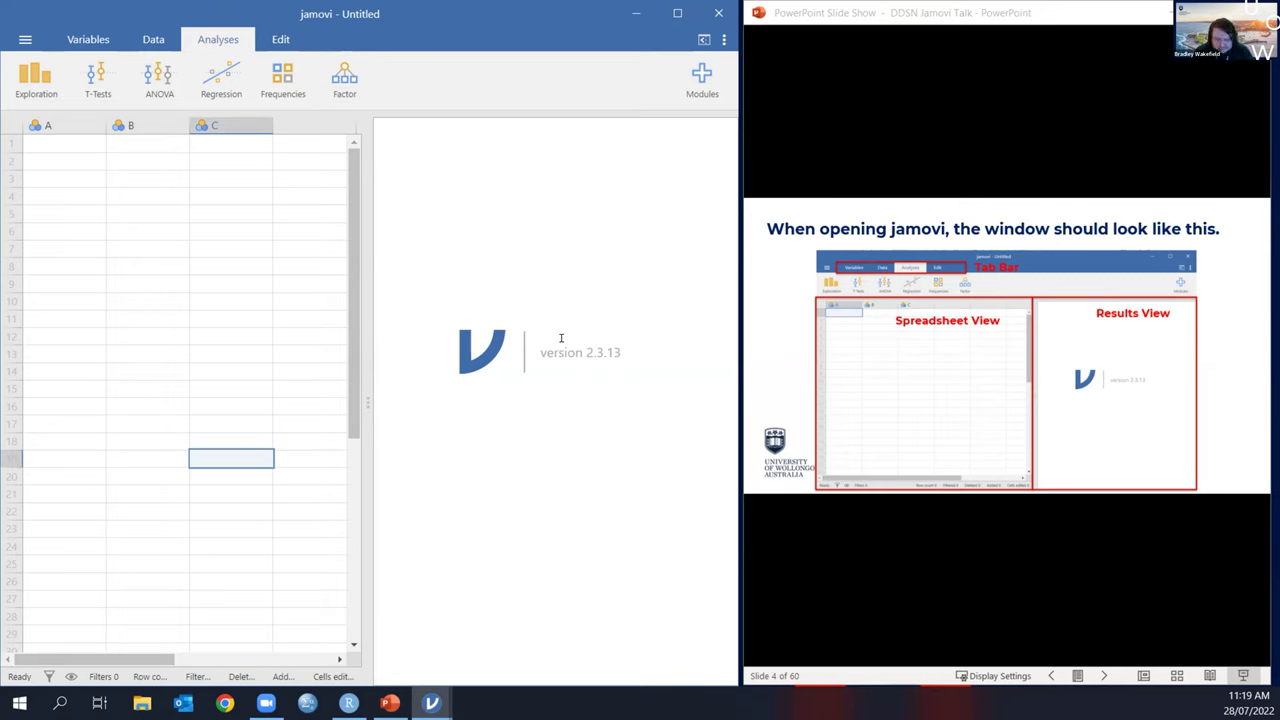
{"action": "left_click", "coordinate": [118, 39]}
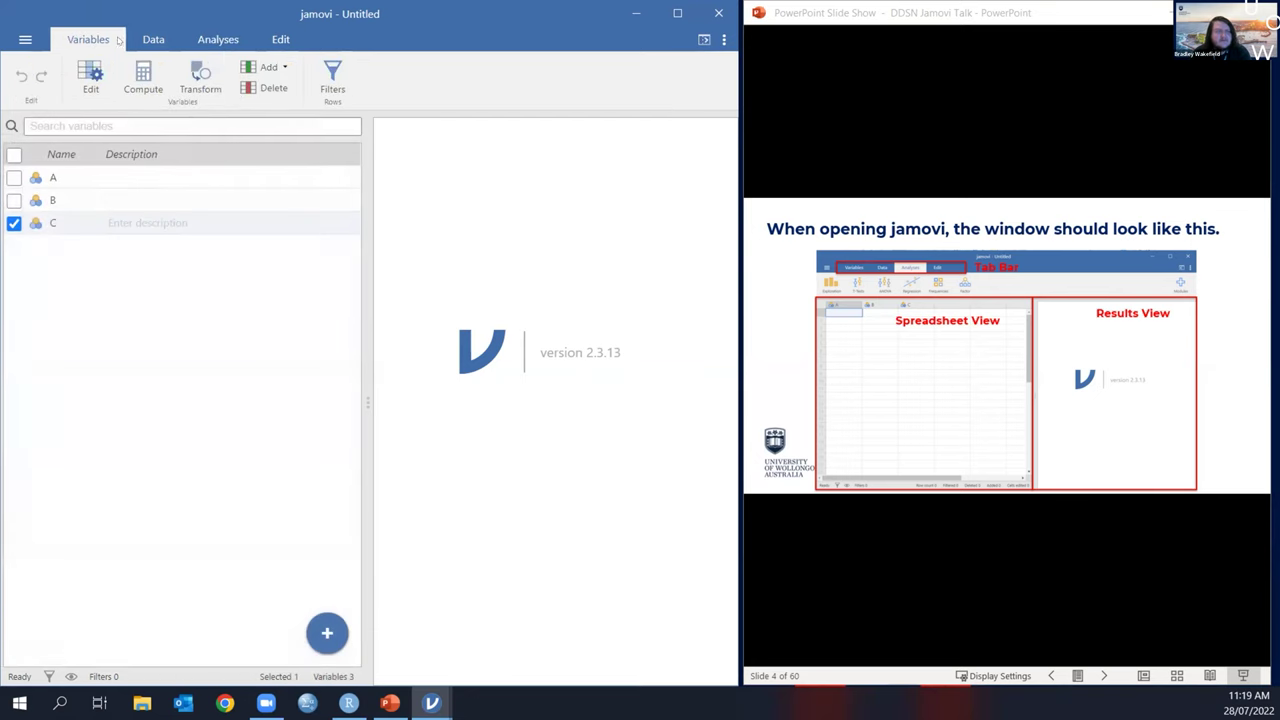
{"action": "left_click", "coordinate": [153, 39]}
{"action": "left_click", "coordinate": [218, 39]}
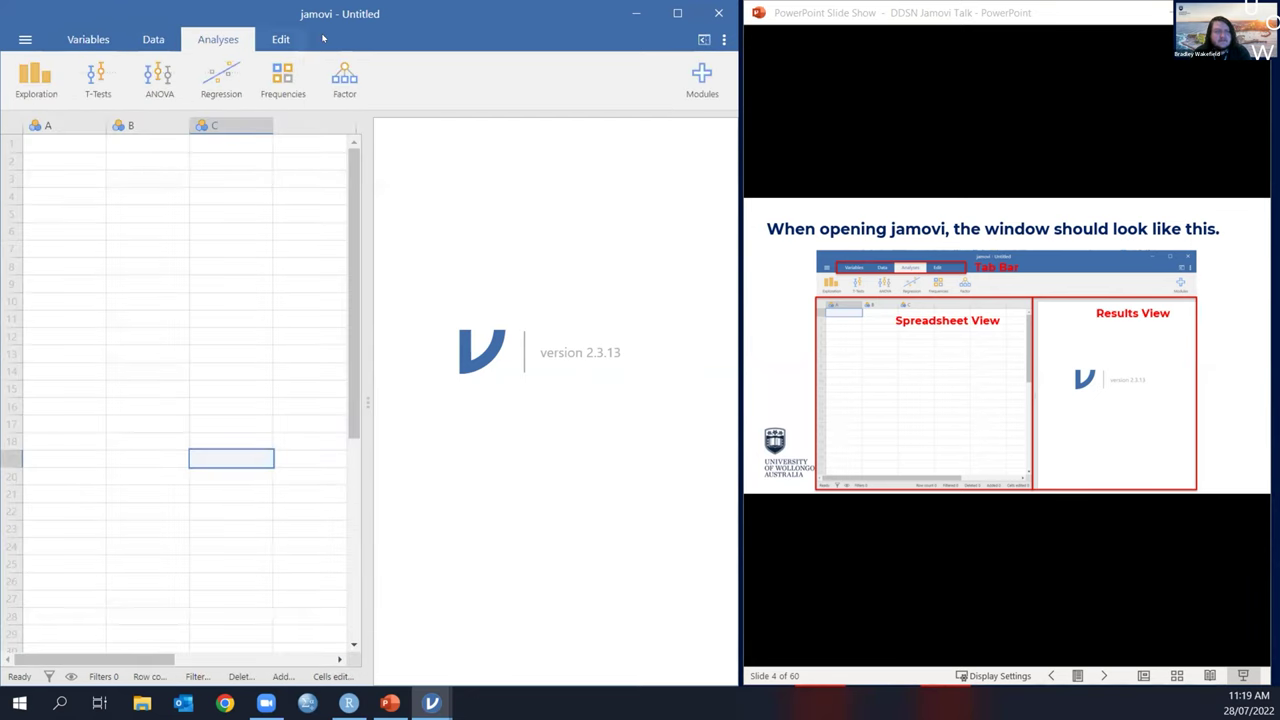
{"action": "left_click", "coordinate": [118, 34]}
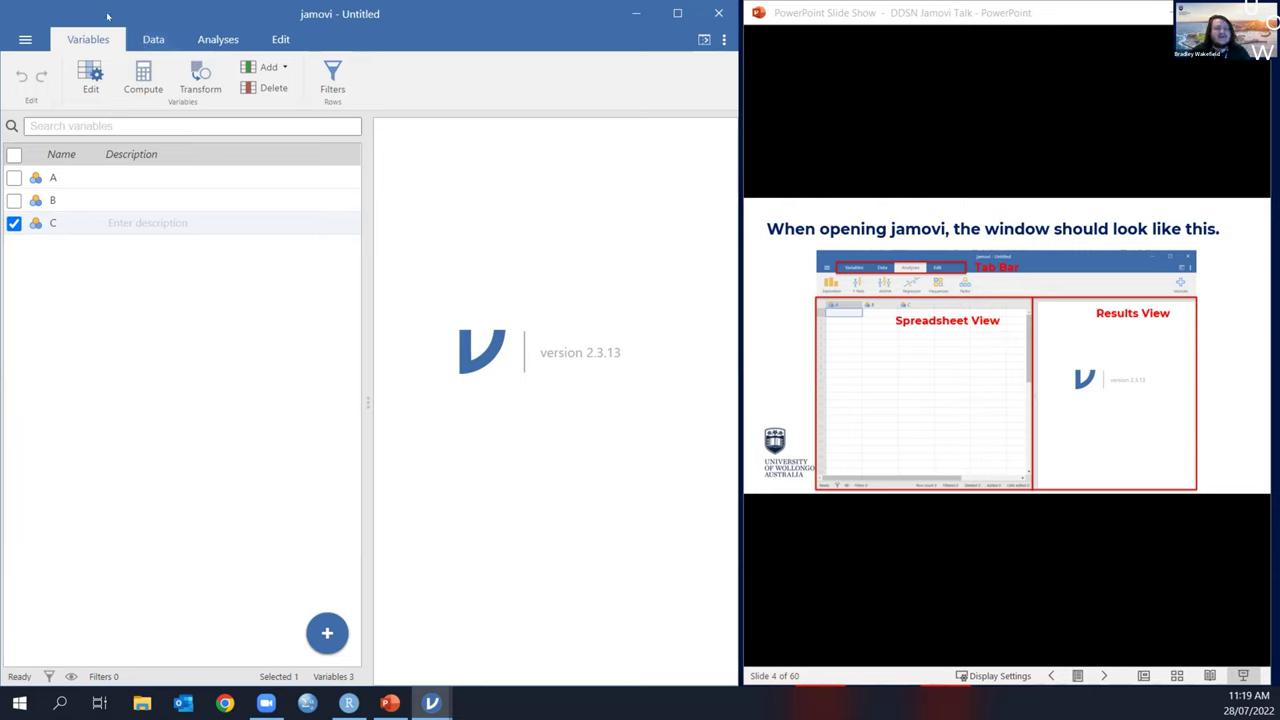
Step: Open an empty cell in column B of the data view for editing and cancel the entry
{"action": "left_click", "coordinate": [150, 40]}
{"action": "double_click", "coordinate": [166, 195]}
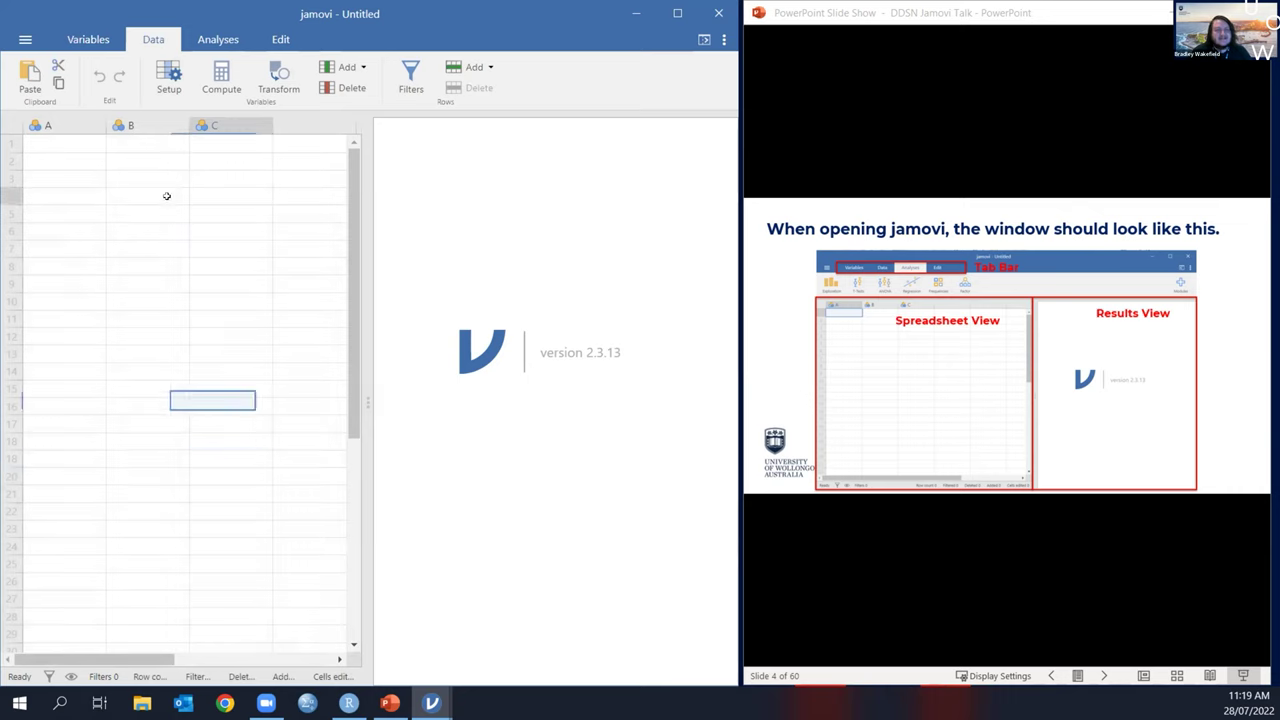
{"action": "double_click", "coordinate": [144, 249]}
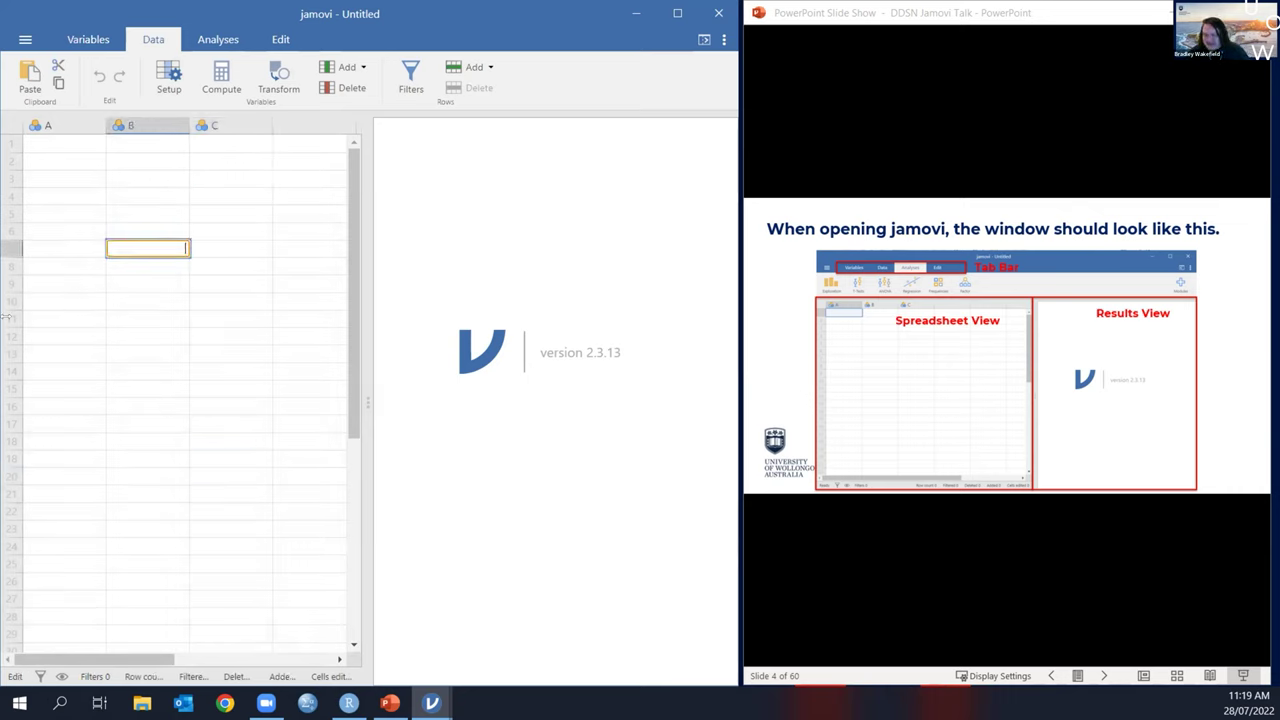
{"action": "key", "text": "Escape"}
{"action": "left_click", "coordinate": [145, 155]}
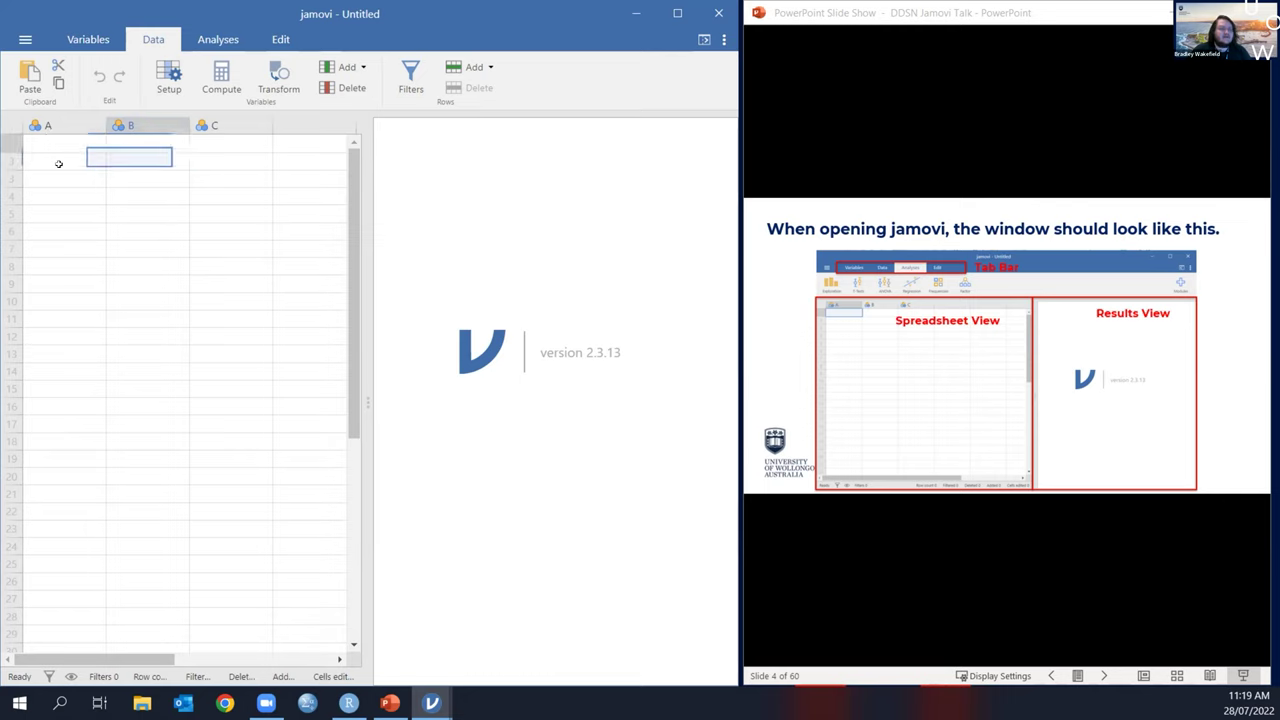
{"action": "left_click", "coordinate": [194, 198]}
{"action": "left_click", "coordinate": [190, 283]}
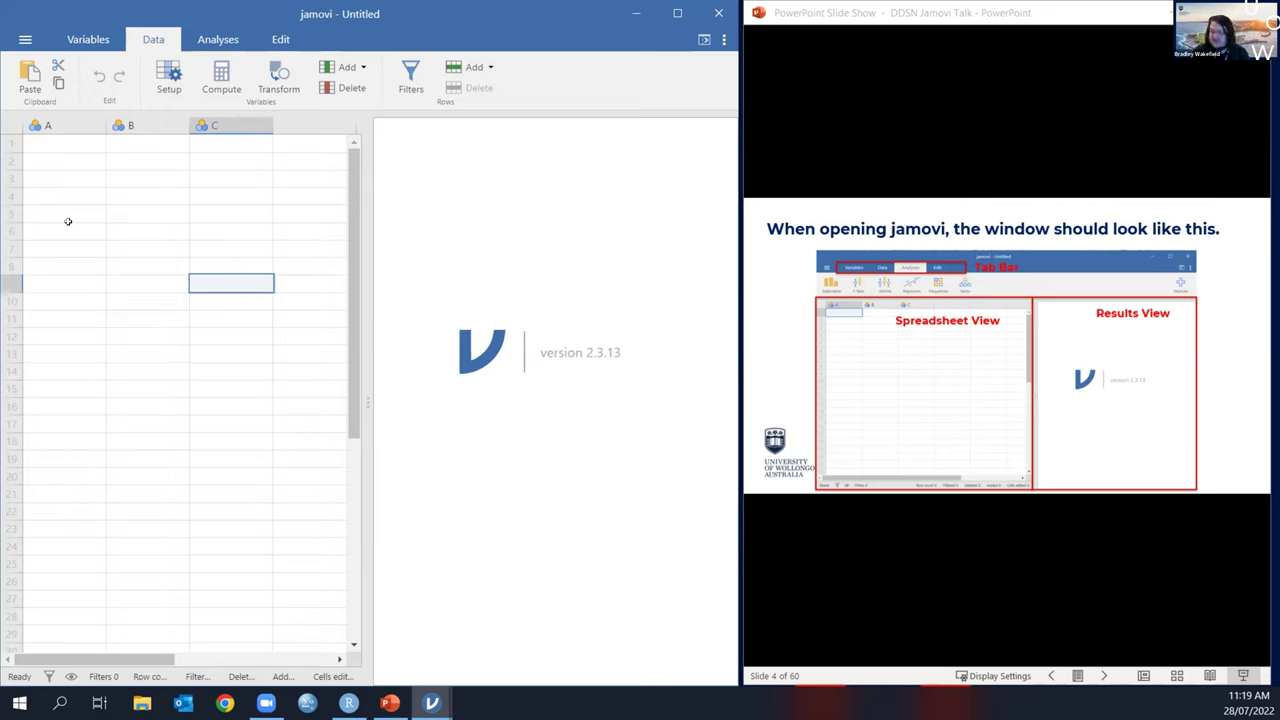
Step: Show the available analyses, and advance the PowerPoint slide show to slide 5
{"action": "left_click", "coordinate": [218, 39]}
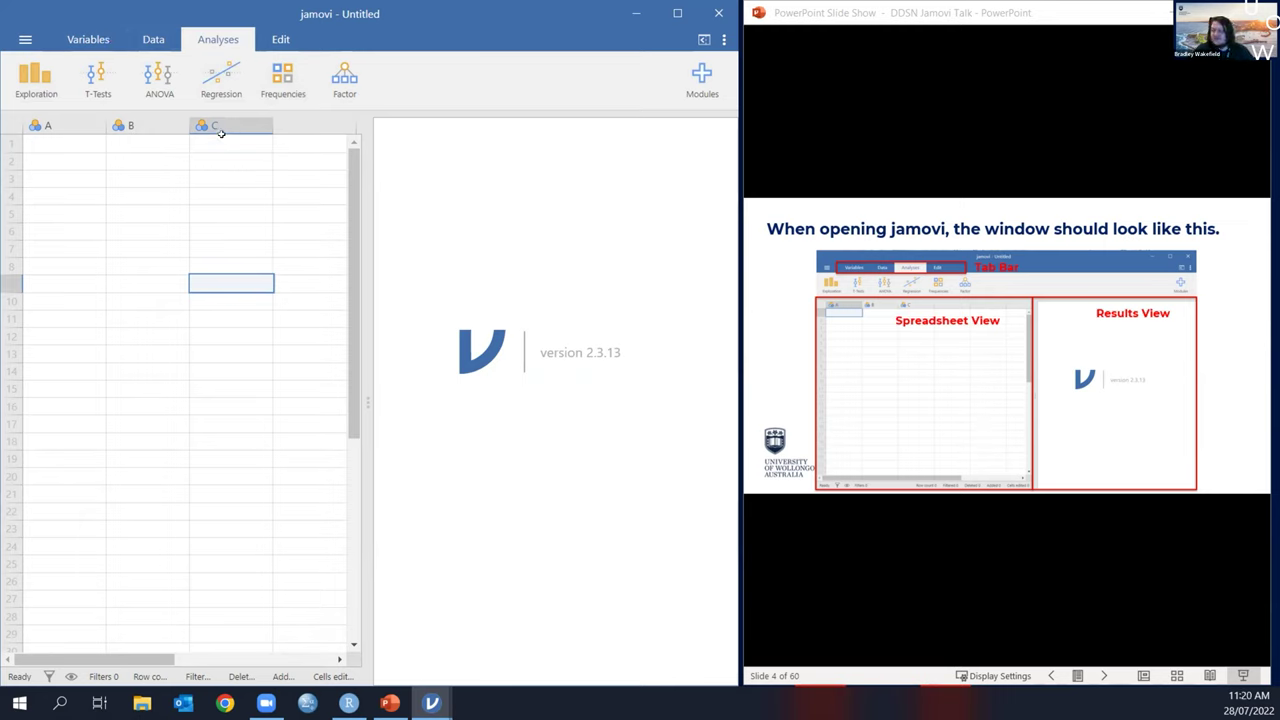
{"action": "left_click", "coordinate": [686, 83]}
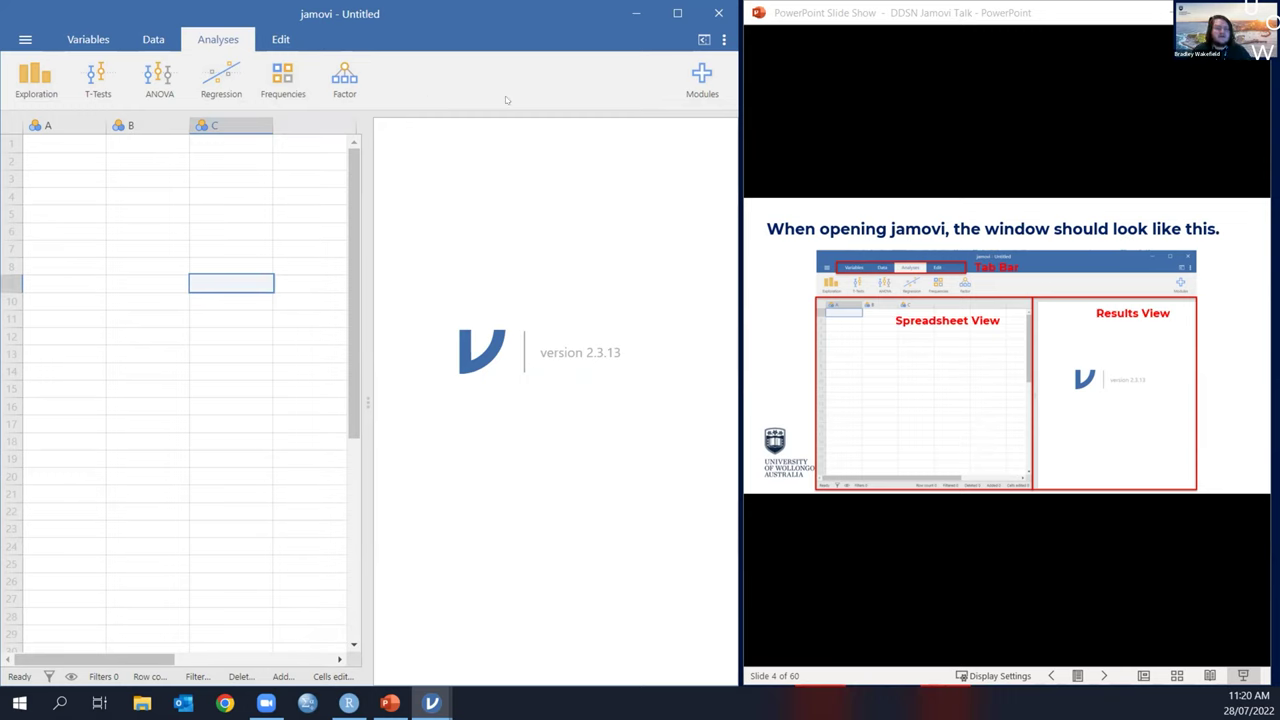
{"action": "left_click", "coordinate": [1262, 137]}
{"action": "left_click", "coordinate": [1023, 189]}
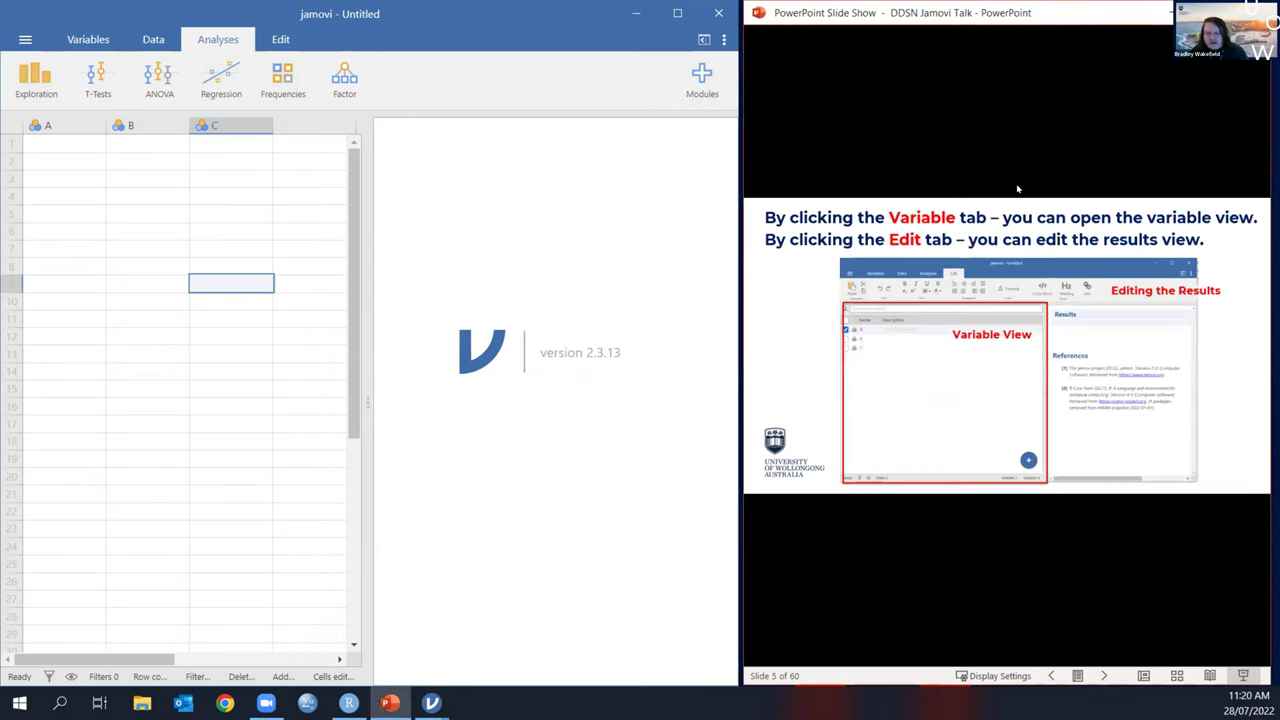
Step: Bring up the variable list and retitle the Results heading in the output as DDSN JAMOVI TALK
{"action": "left_click", "coordinate": [118, 40]}
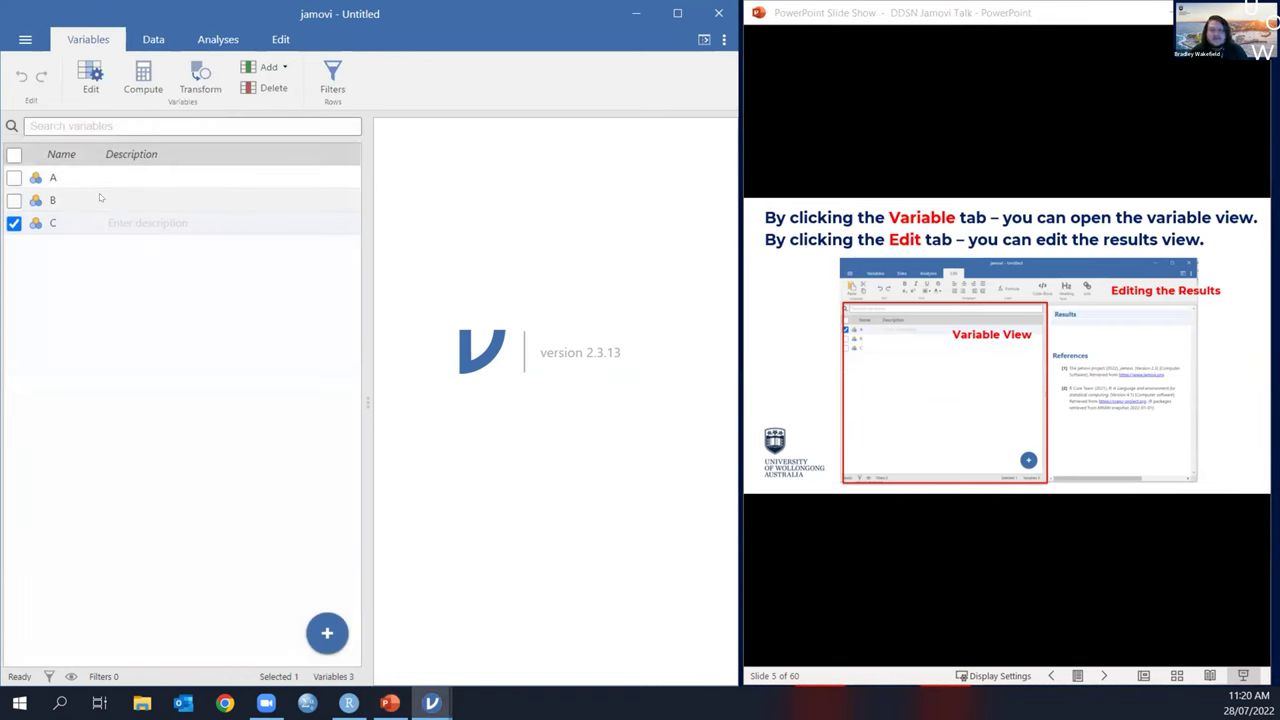
{"action": "left_click", "coordinate": [282, 39]}
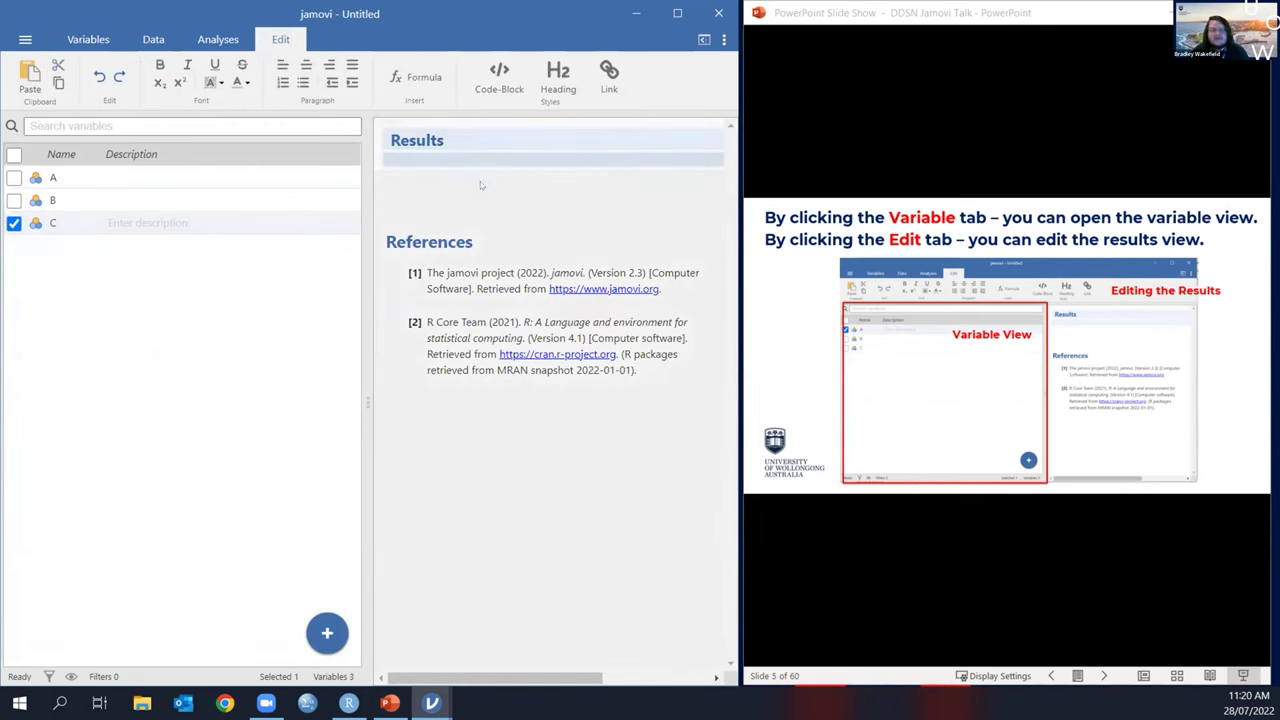
{"action": "left_click", "coordinate": [470, 137]}
{"action": "double_click", "coordinate": [470, 137]}
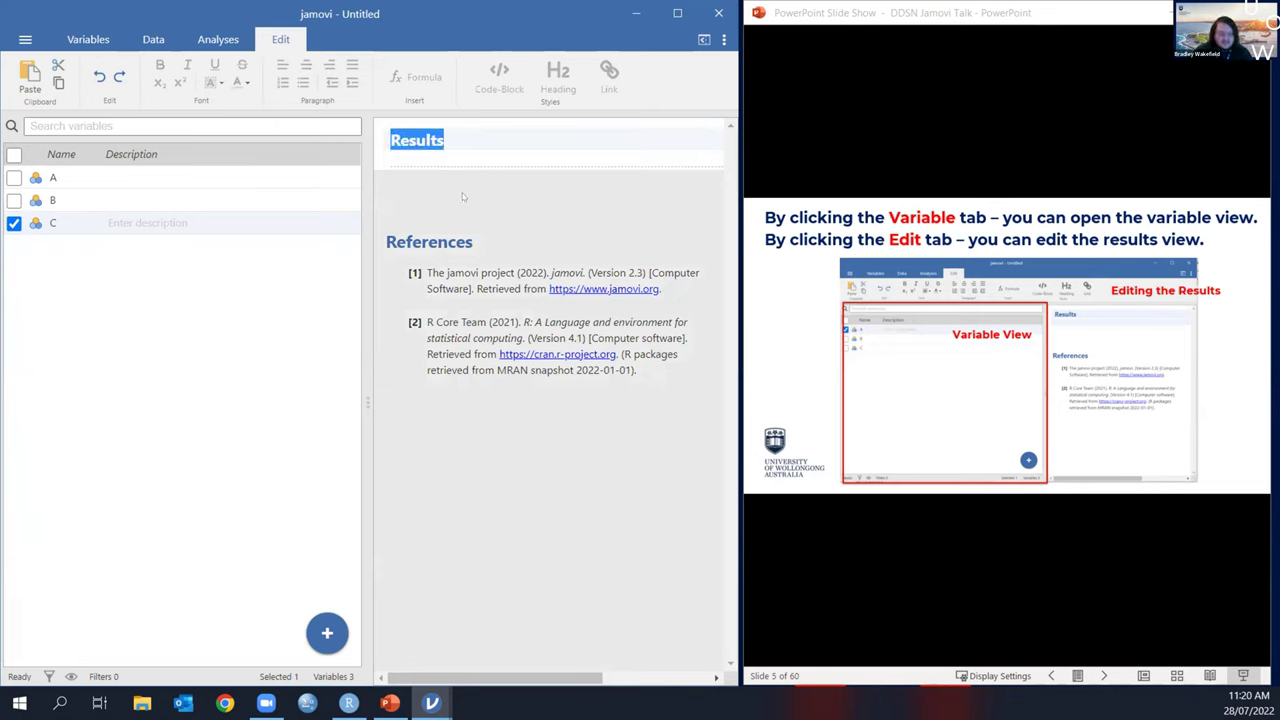
{"action": "type", "text": "DDSN "}
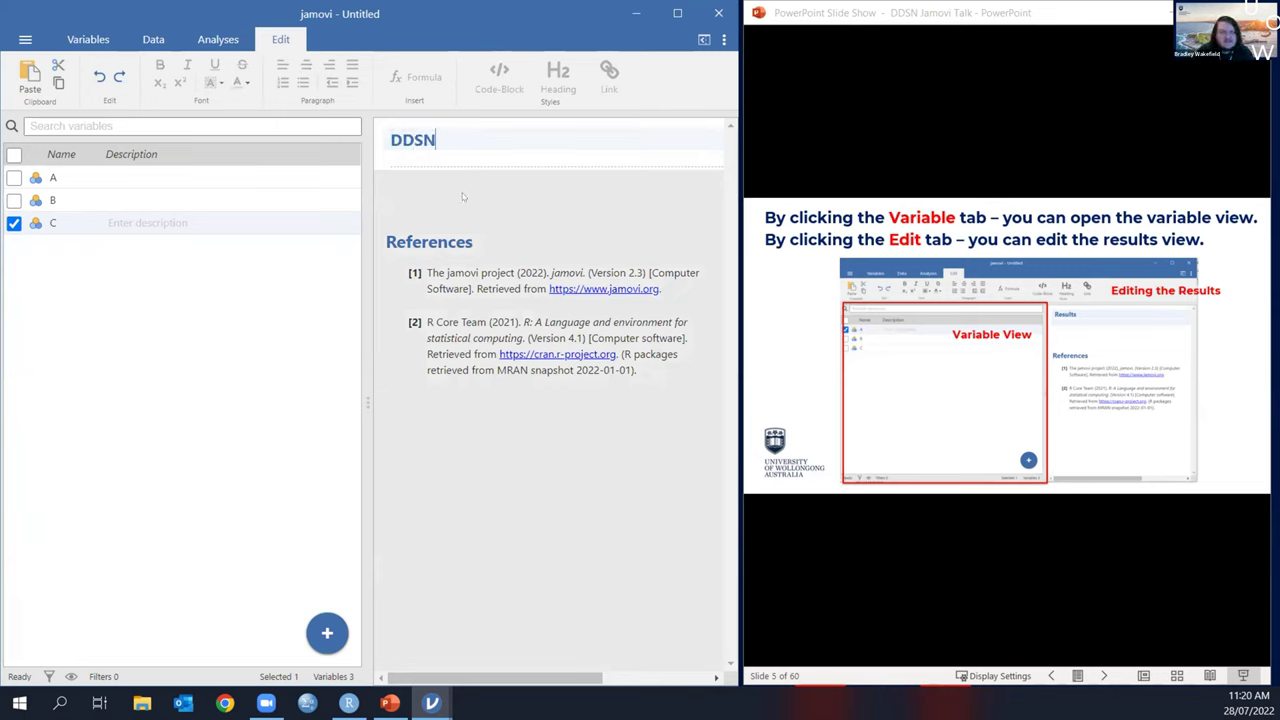
{"action": "type", "text": "JAMOVI TALK"}
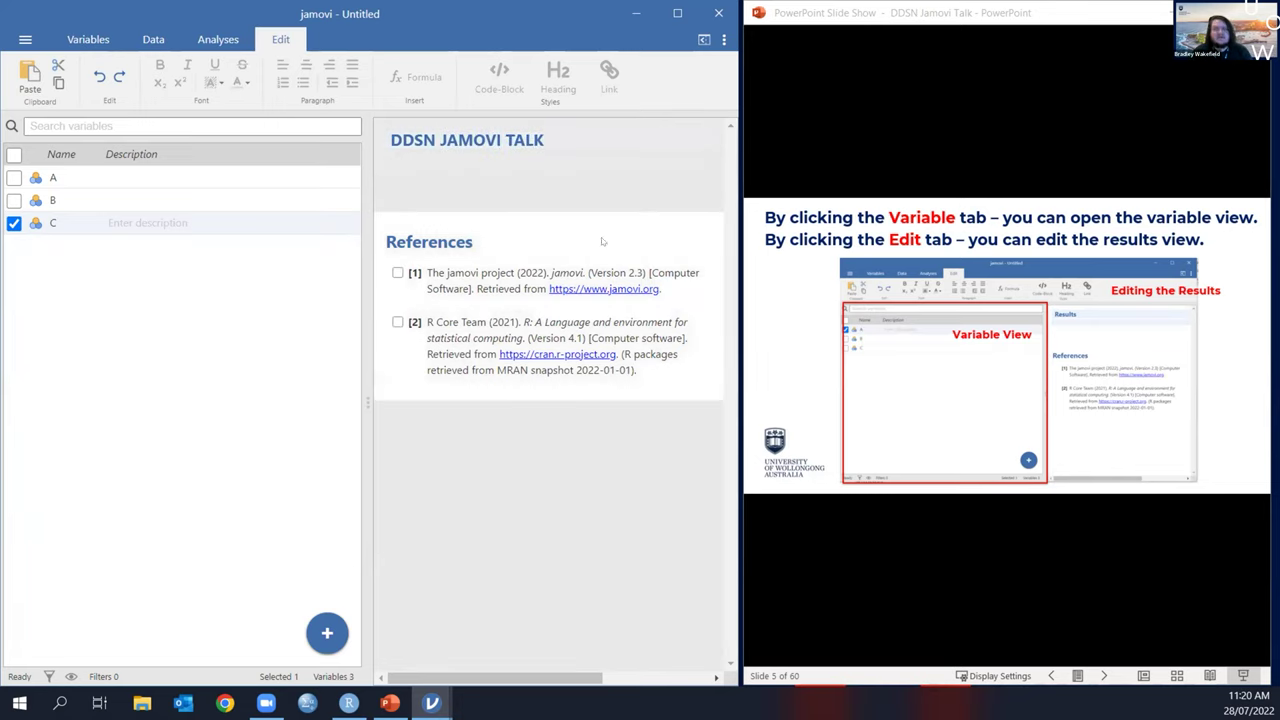
{"action": "left_click", "coordinate": [505, 150]}
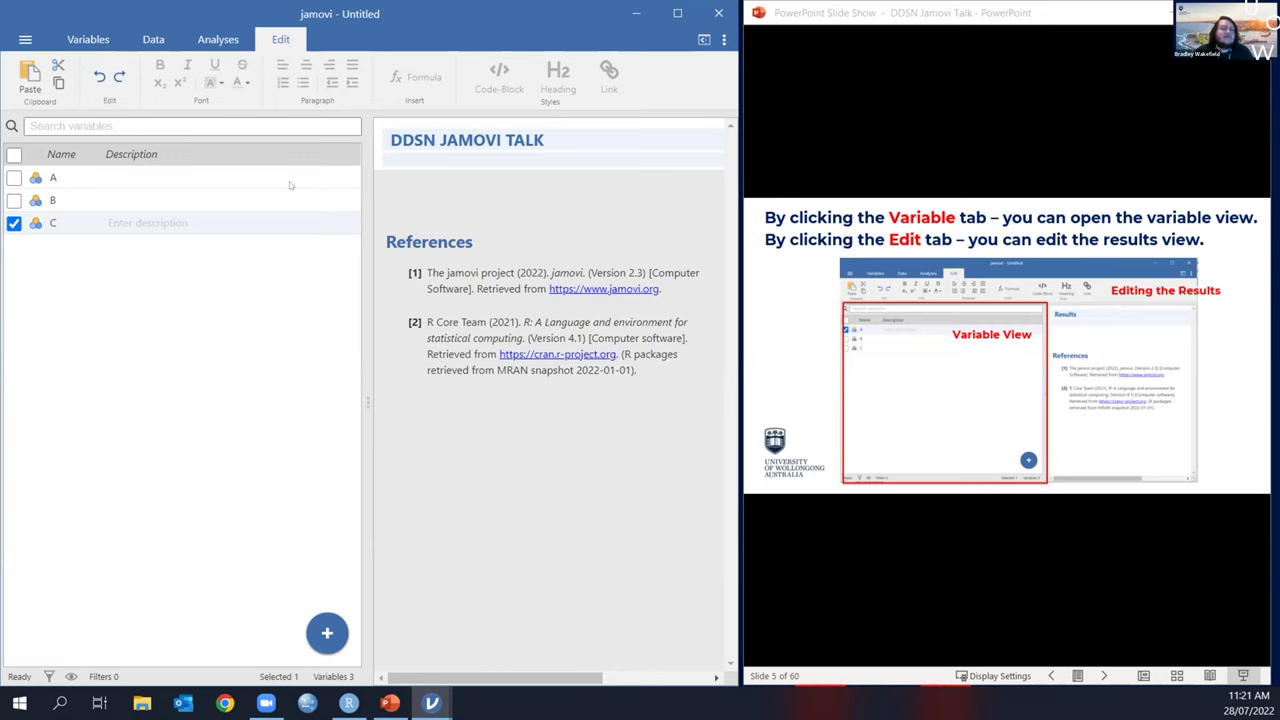
Step: Advance the PowerPoint slide show to slide 6, and delete the default variables A, B and C in jamovi
{"action": "left_click", "coordinate": [954, 93]}
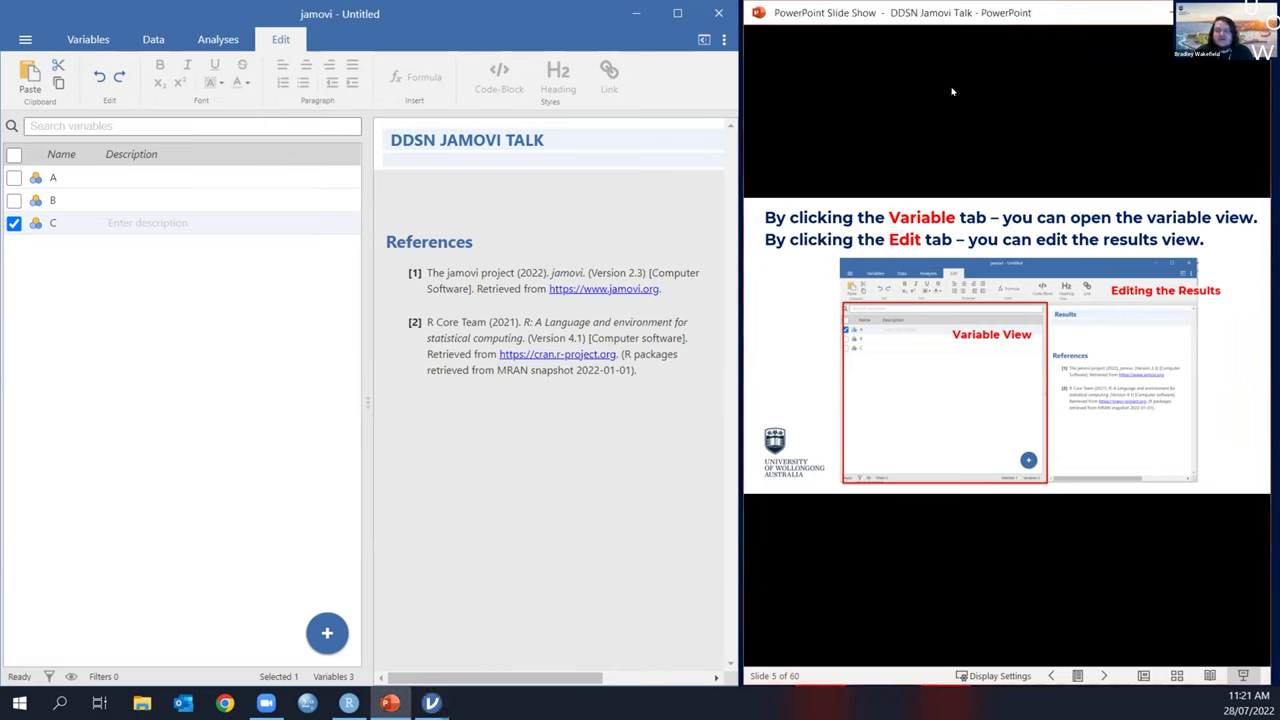
{"action": "key", "text": "Right"}
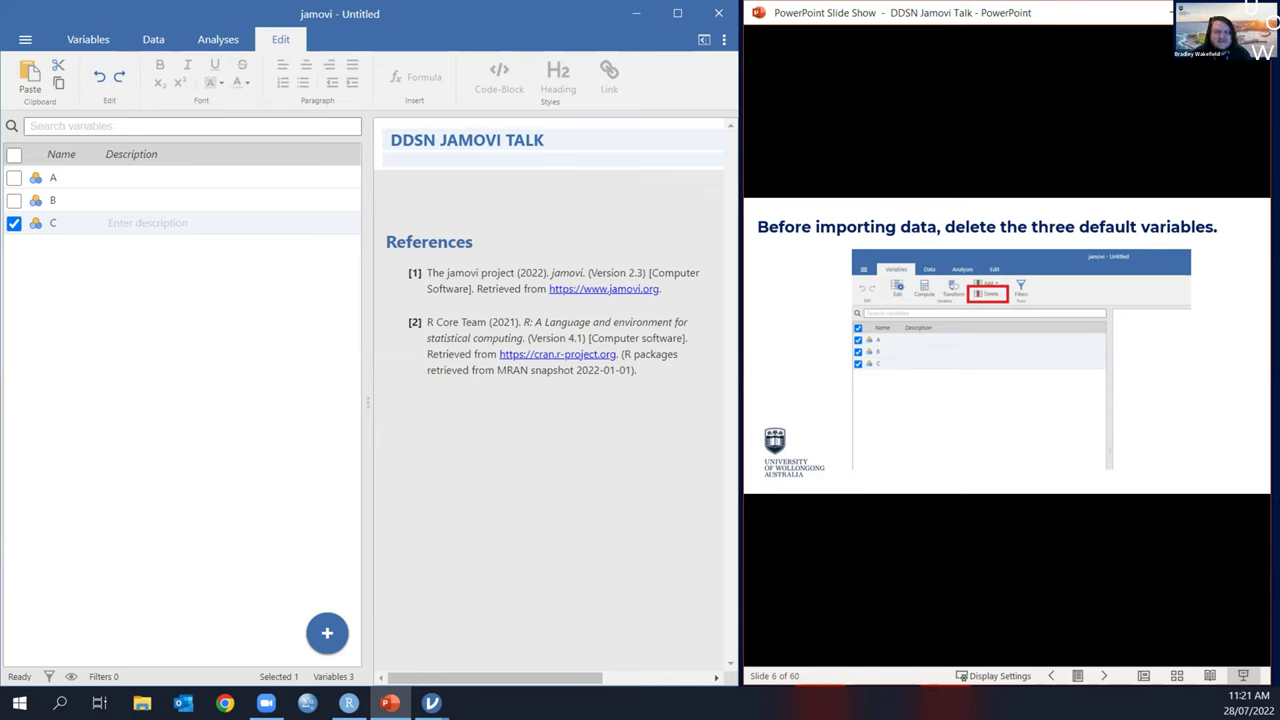
{"action": "left_click", "coordinate": [14, 200]}
{"action": "left_click", "coordinate": [14, 177]}
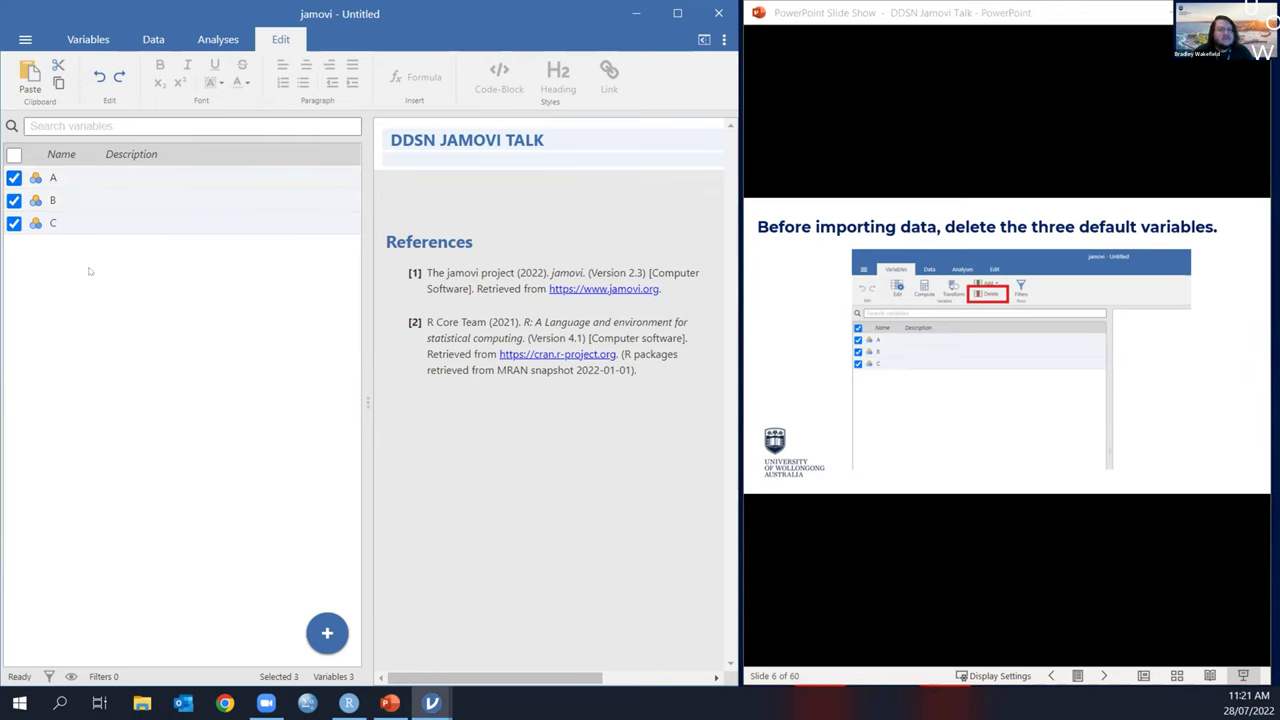
{"action": "left_click", "coordinate": [145, 40]}
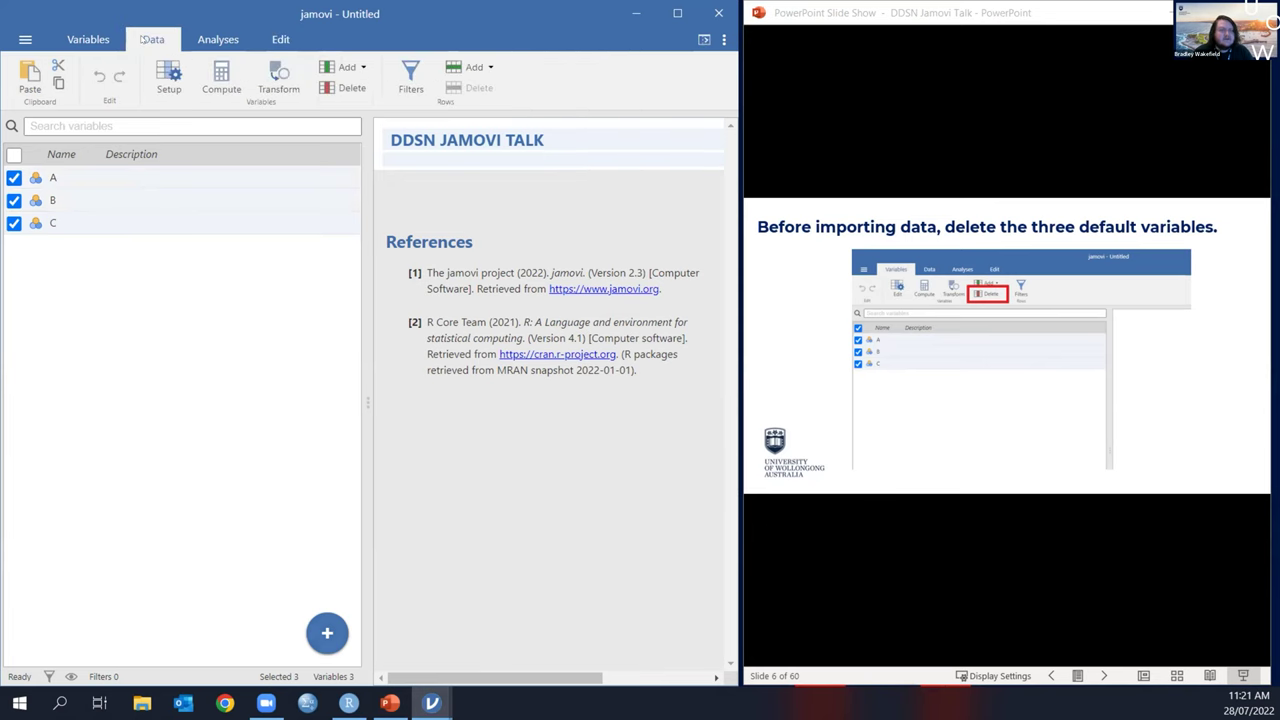
{"action": "left_click", "coordinate": [345, 88]}
{"action": "left_click", "coordinate": [337, 197]}
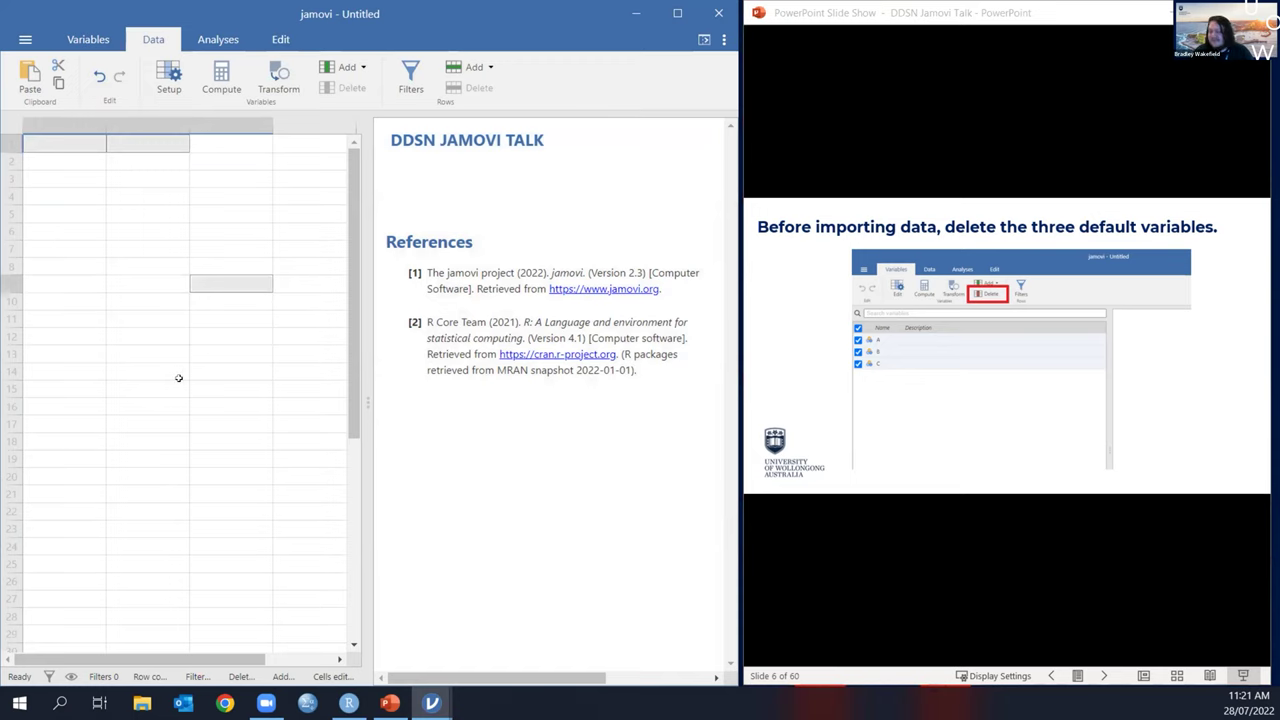
Step: Advance the PowerPoint slide show to slide 7, and bring Wage.csv from the Desktop into jamovi as a special import
{"action": "key", "text": "alt+Tab"}
{"action": "key", "text": "Right"}
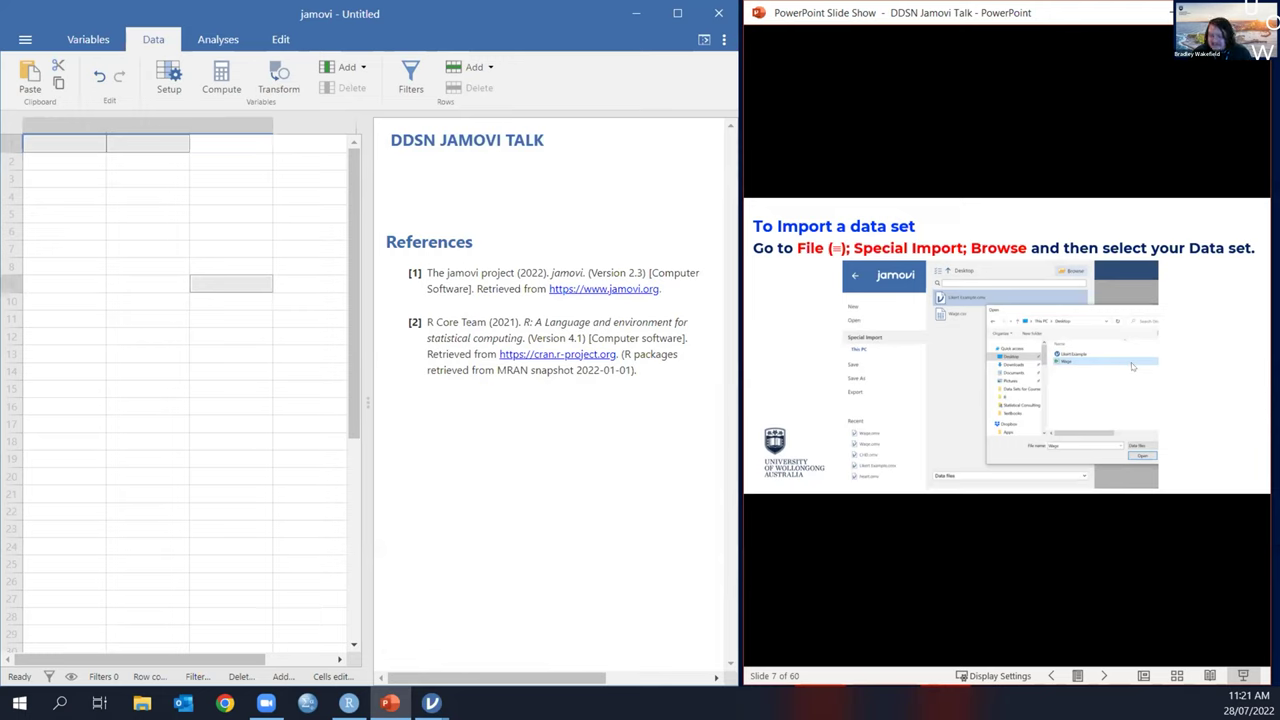
{"action": "left_click", "coordinate": [24, 40]}
{"action": "left_click", "coordinate": [33, 42]}
{"action": "left_click", "coordinate": [27, 42]}
{"action": "left_click", "coordinate": [35, 44]}
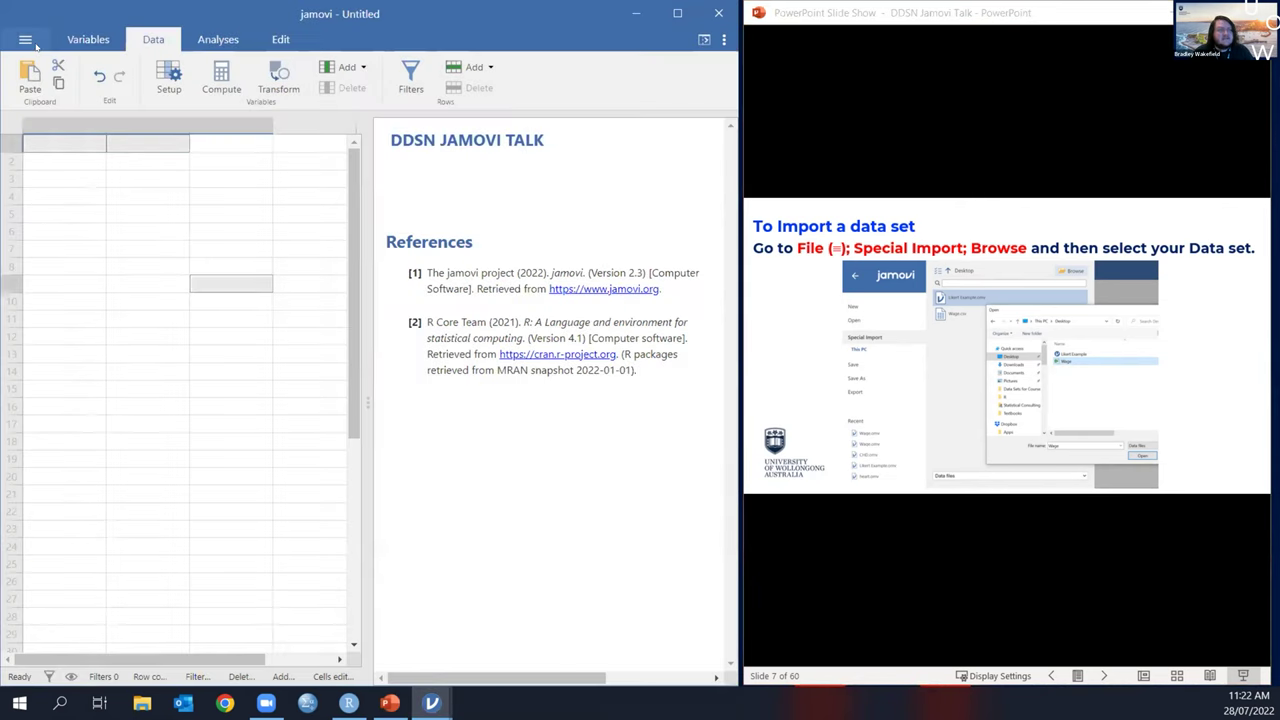
{"action": "left_click", "coordinate": [35, 45]}
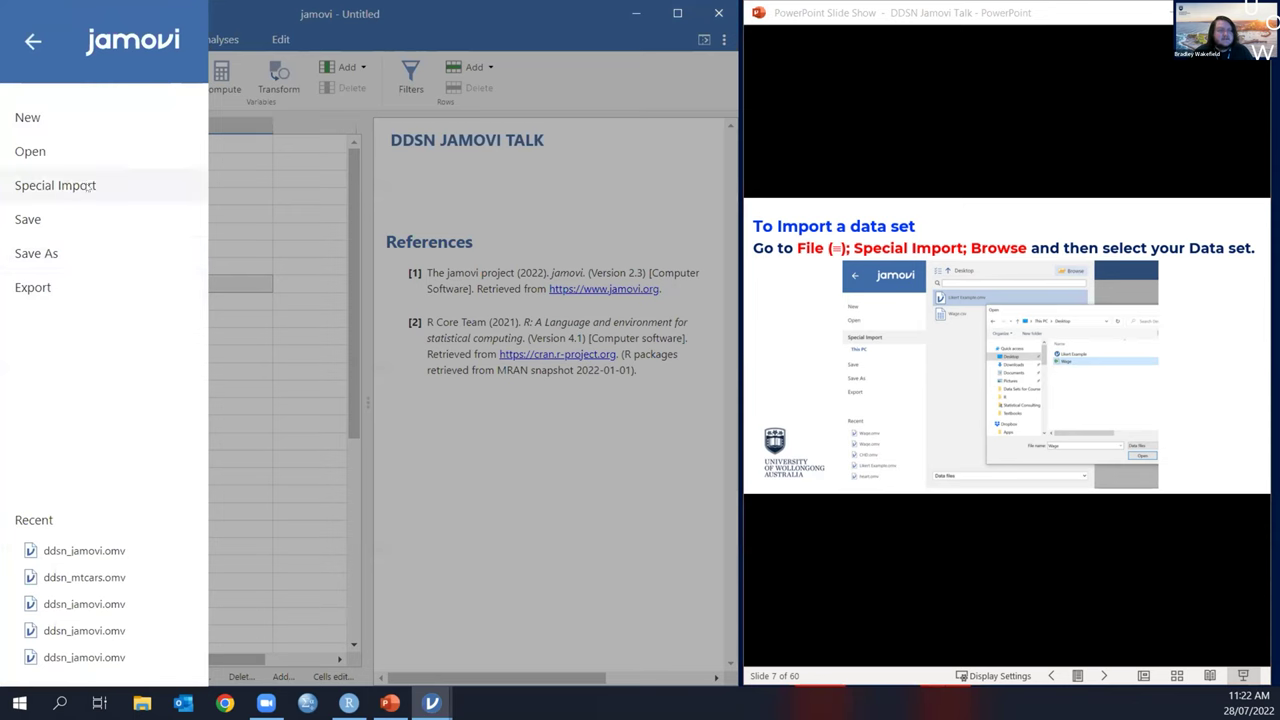
{"action": "left_click", "coordinate": [89, 187]}
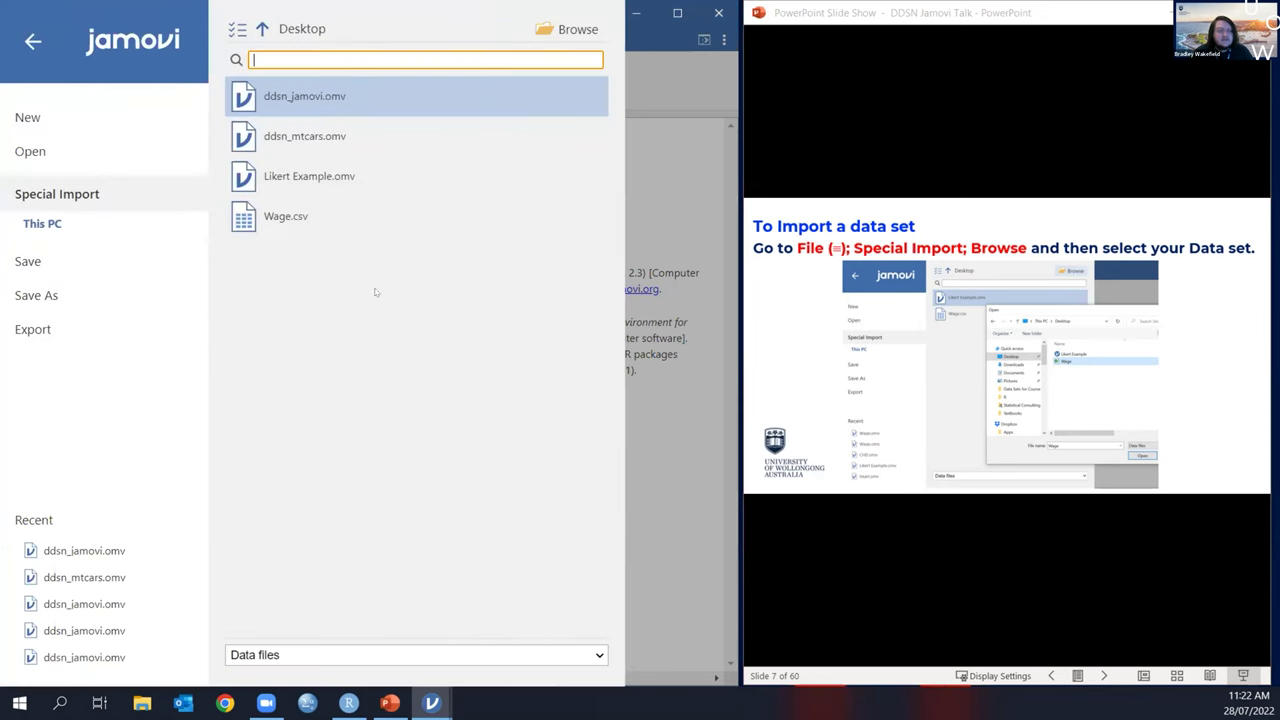
{"action": "left_click", "coordinate": [287, 219]}
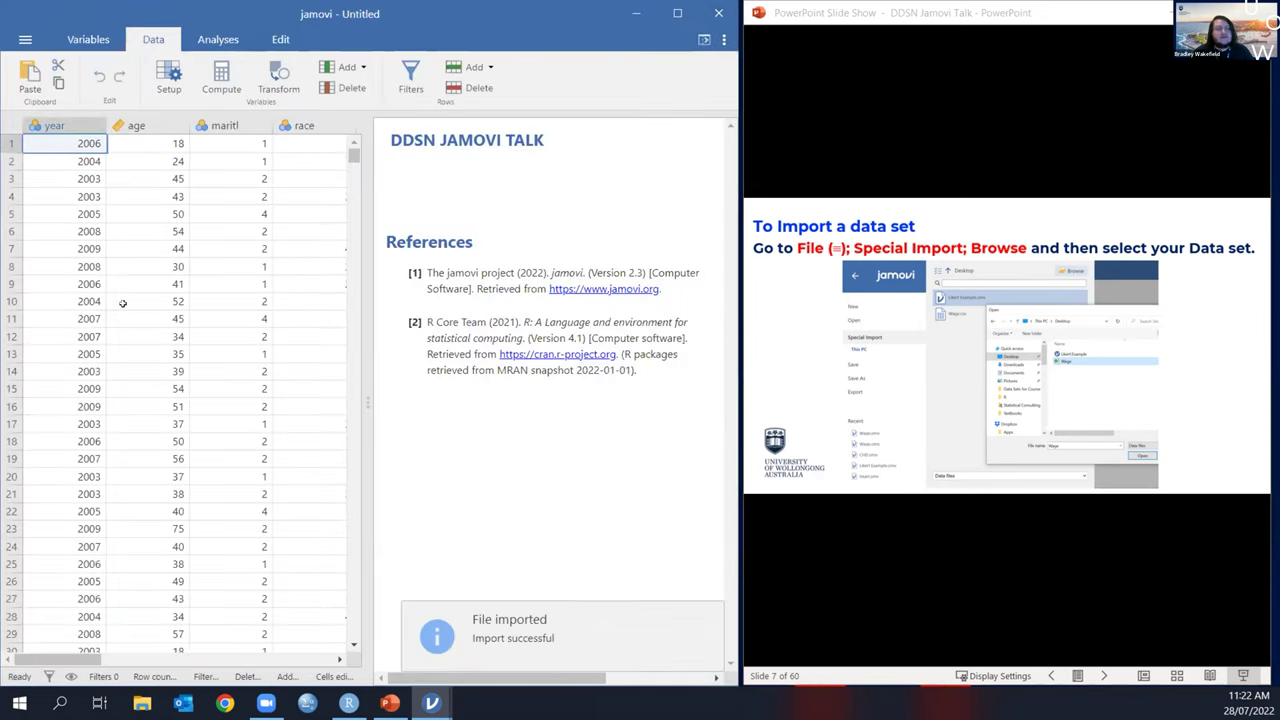
Step: Look across all columns of the imported wage data, and advance the PowerPoint slide show to slide 9
{"action": "left_click_drag", "start_coordinate": [90, 661], "coordinate": [228, 666]}
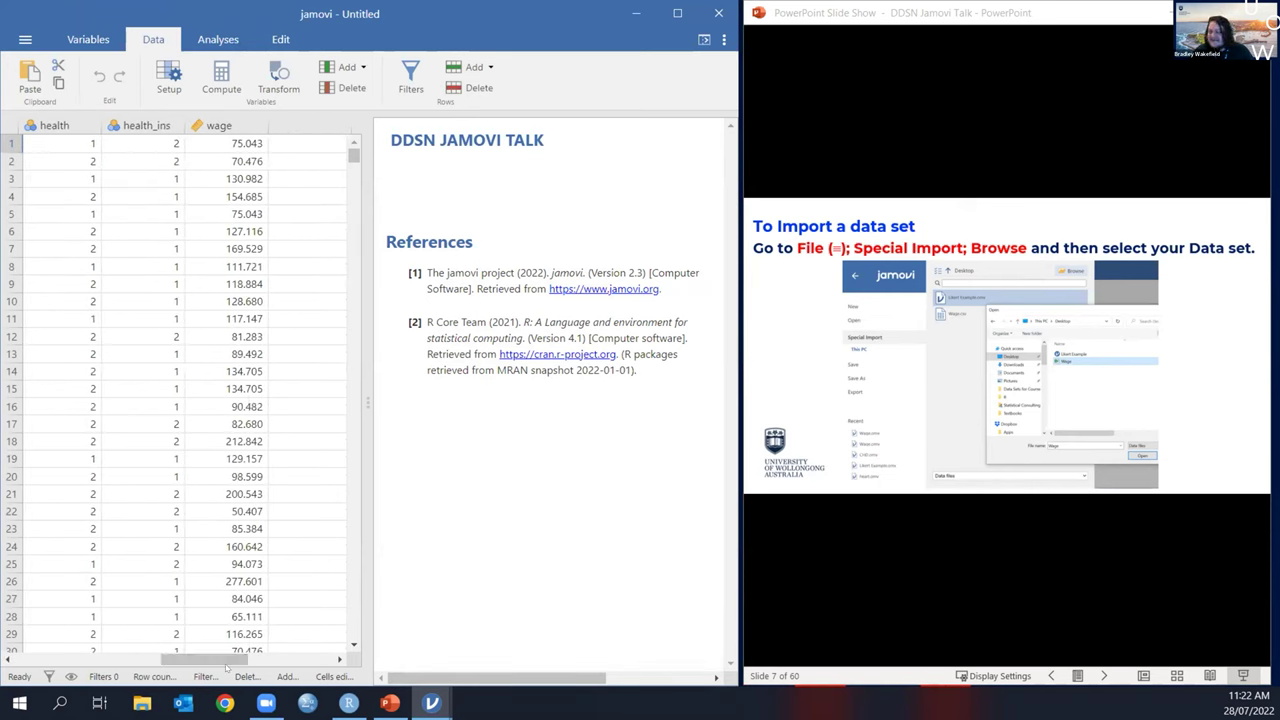
{"action": "left_click_drag", "start_coordinate": [218, 658], "coordinate": [44, 658]}
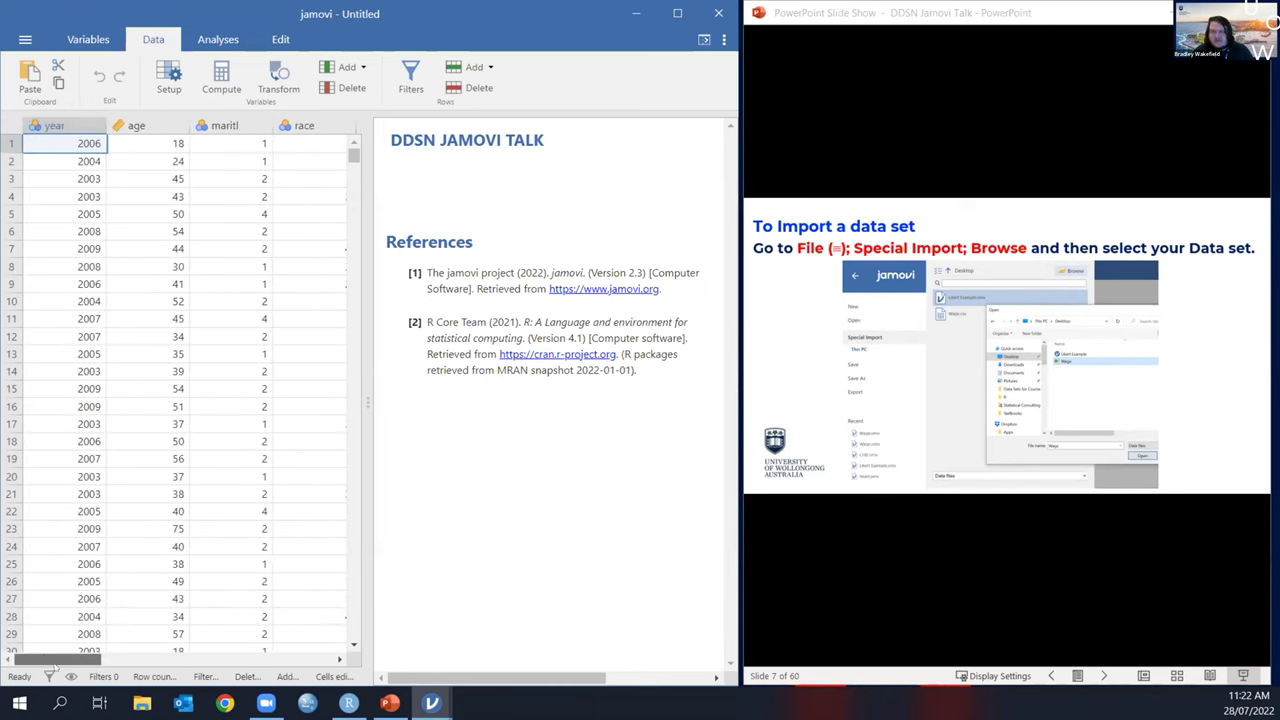
{"action": "left_click", "coordinate": [977, 113]}
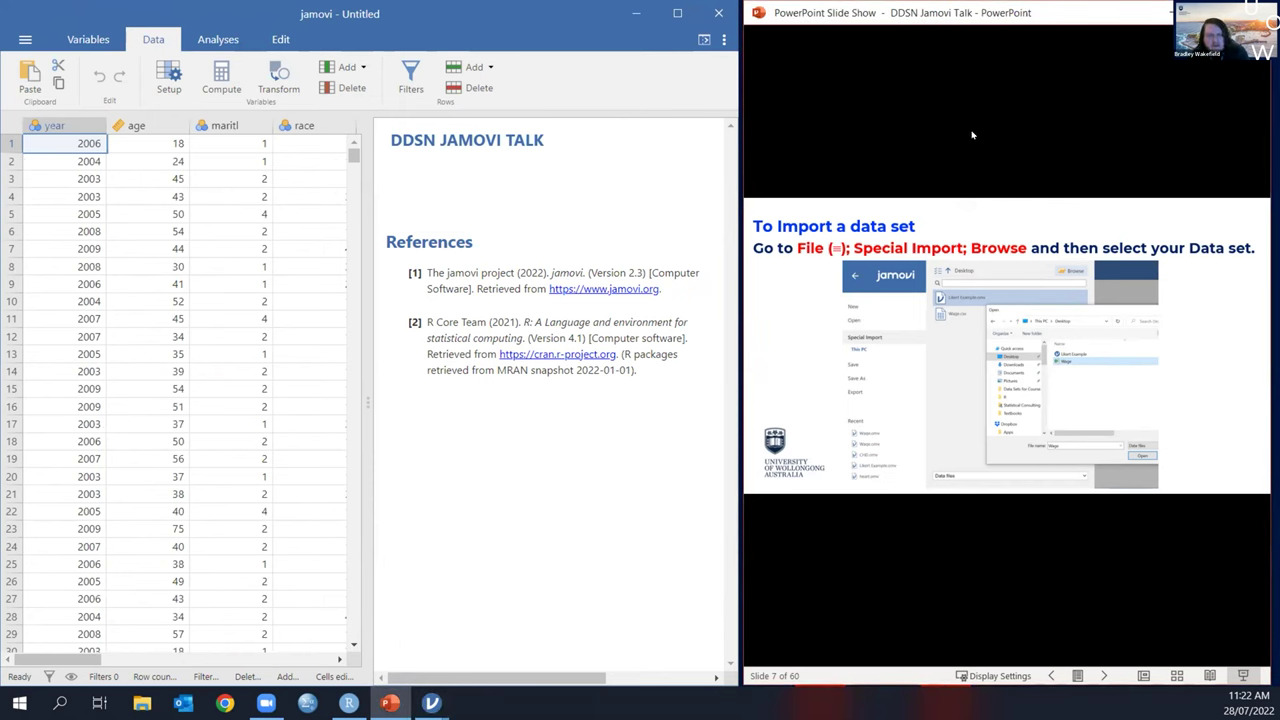
{"action": "left_click", "coordinate": [971, 134]}
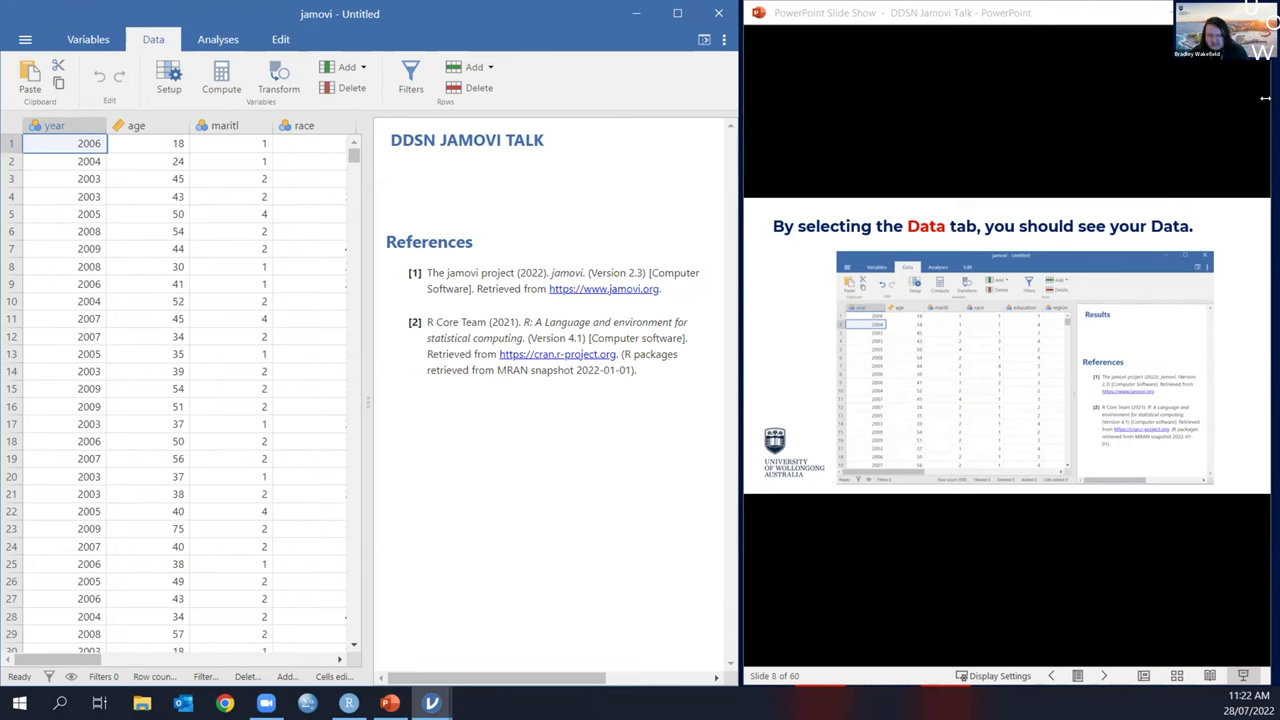
{"action": "left_click", "coordinate": [1177, 155]}
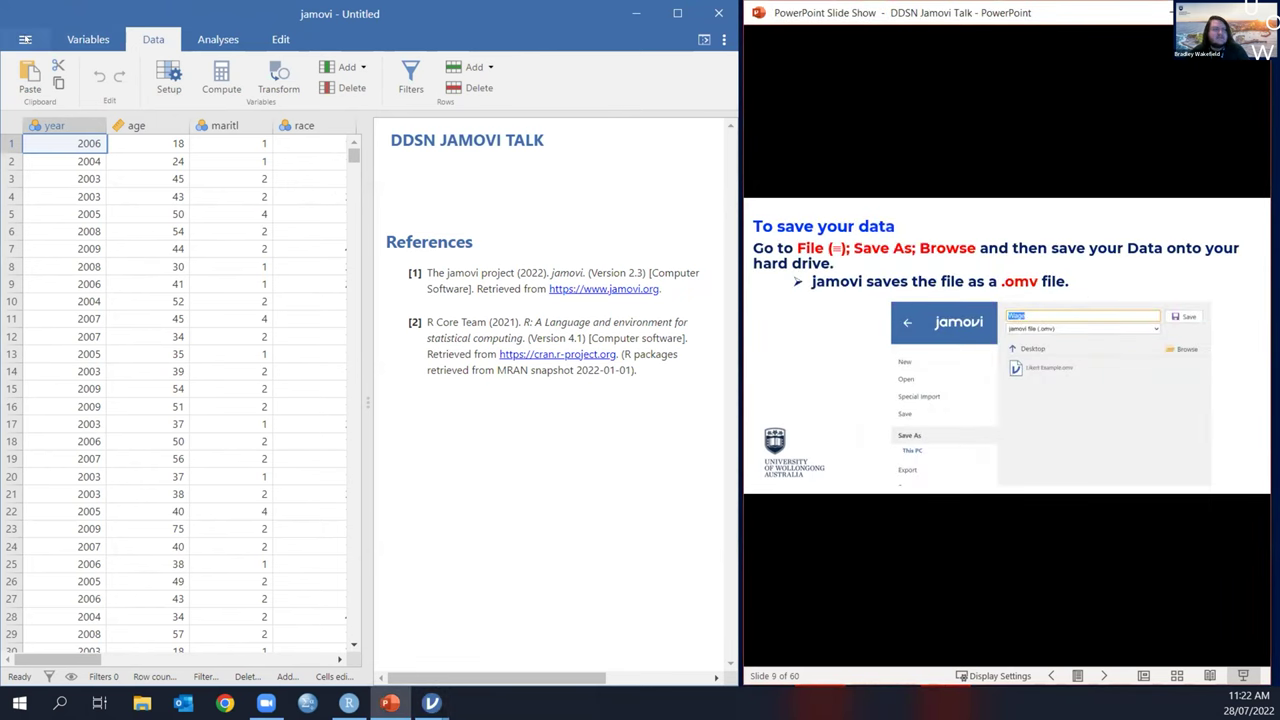
Step: Save the imported data to the Desktop as a jamovi file (.omv) named Wage Data
{"action": "left_click", "coordinate": [25, 39]}
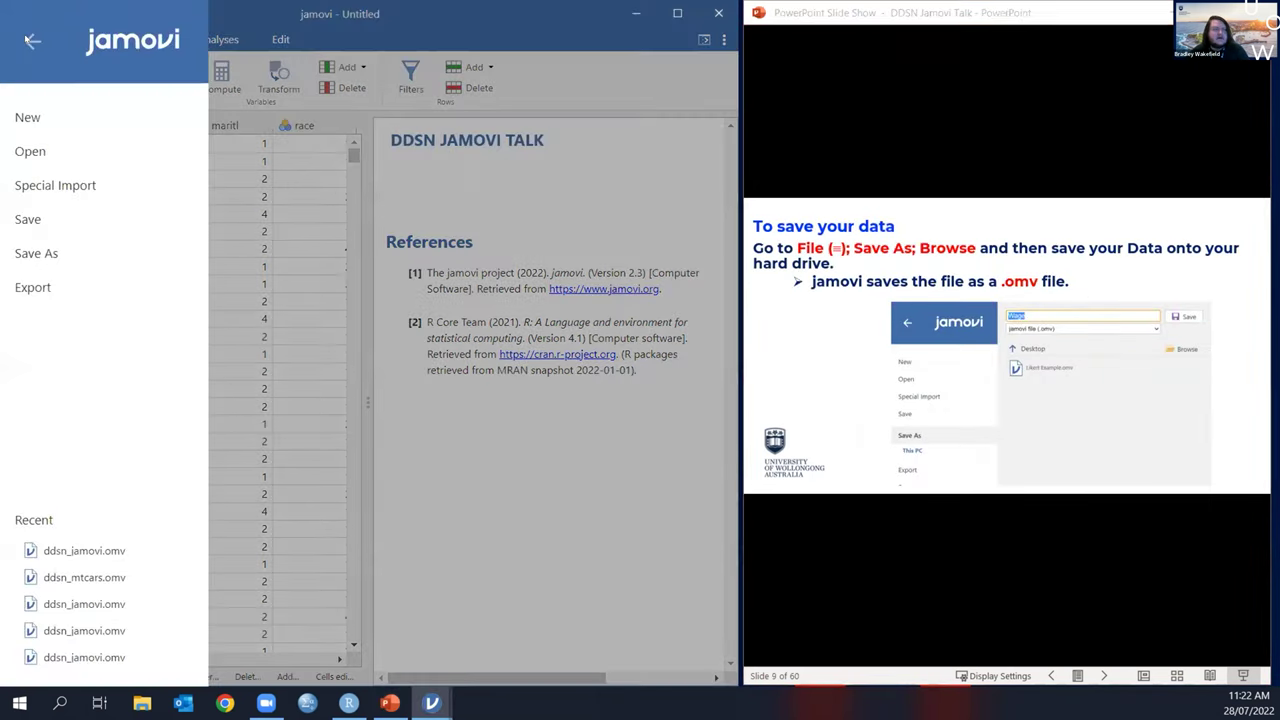
{"action": "left_click", "coordinate": [50, 253]}
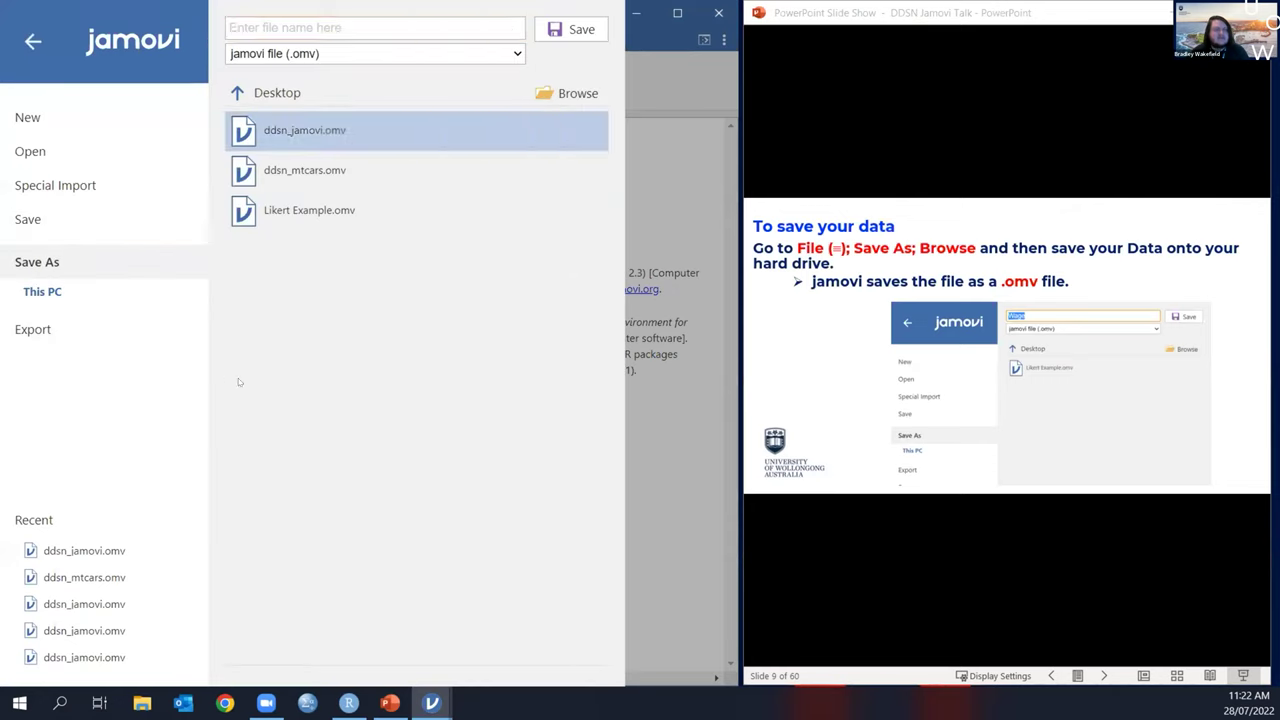
{"action": "type", "text": "Wage Data"}
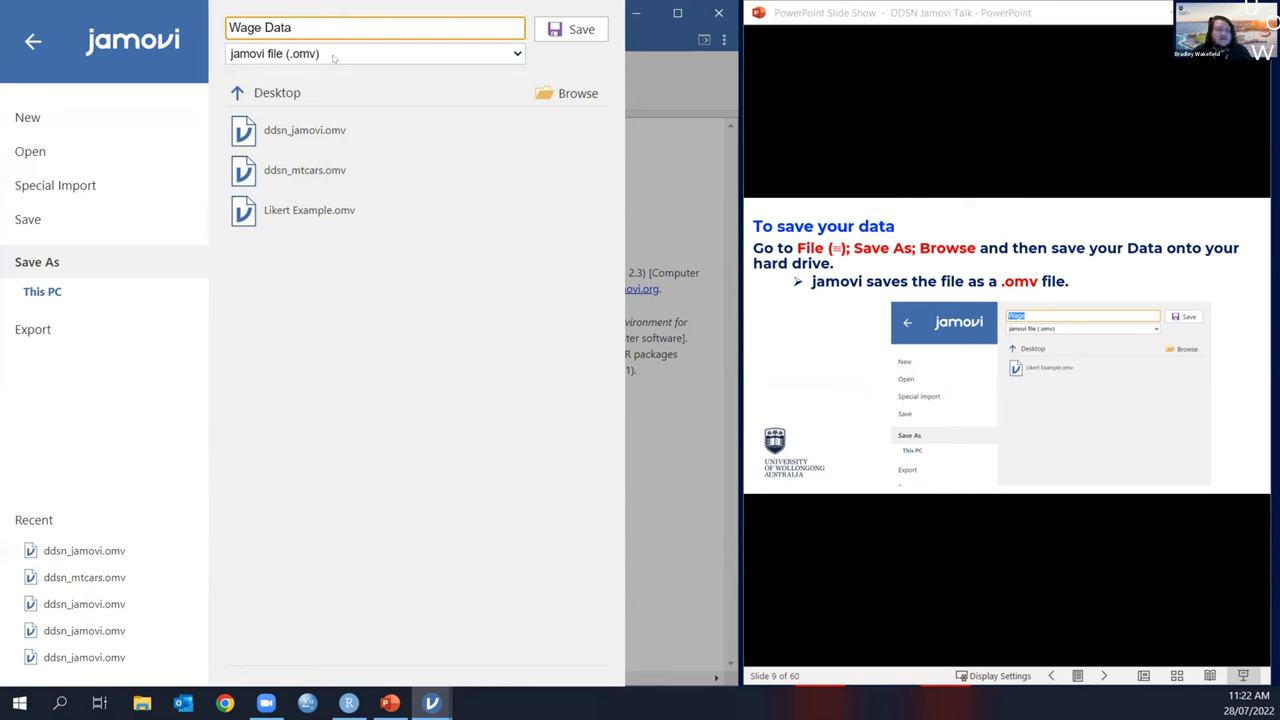
{"action": "left_click", "coordinate": [560, 35]}
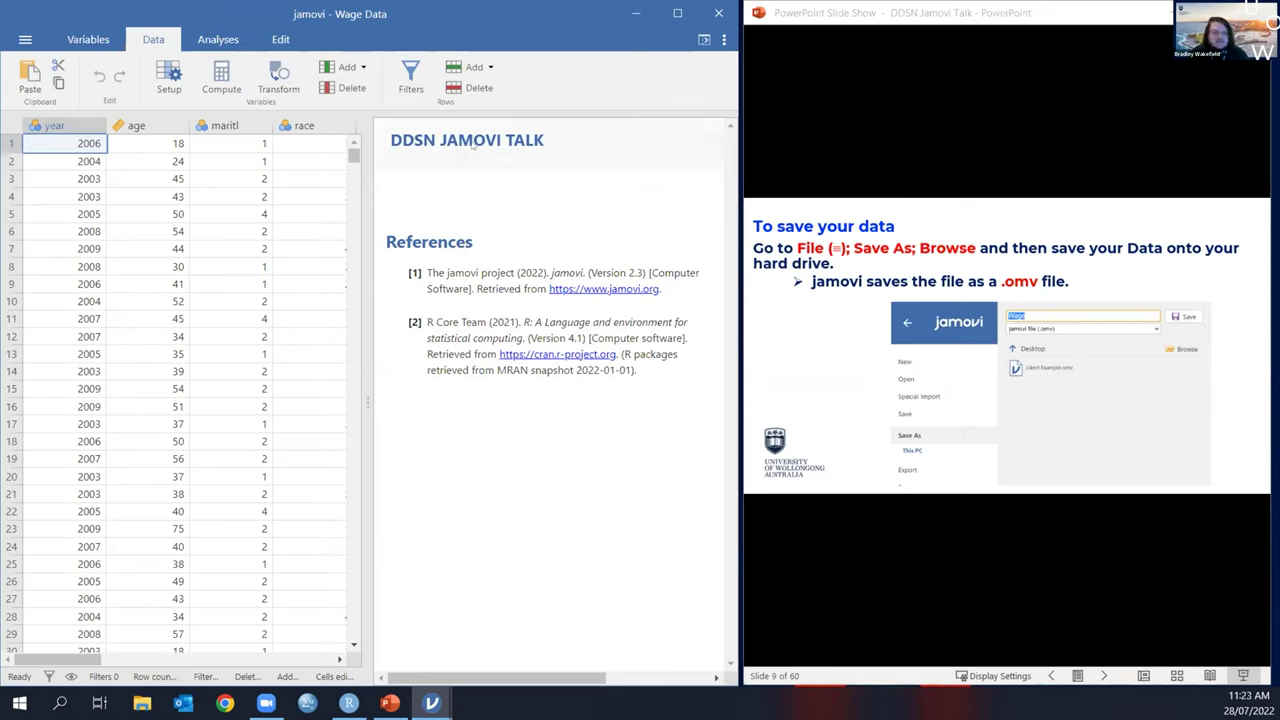
Step: Advance the PowerPoint slide show to slide 10, and open the jamovi library of available modules in jamovi
{"action": "left_click", "coordinate": [1101, 200]}
{"action": "left_click", "coordinate": [1101, 200]}
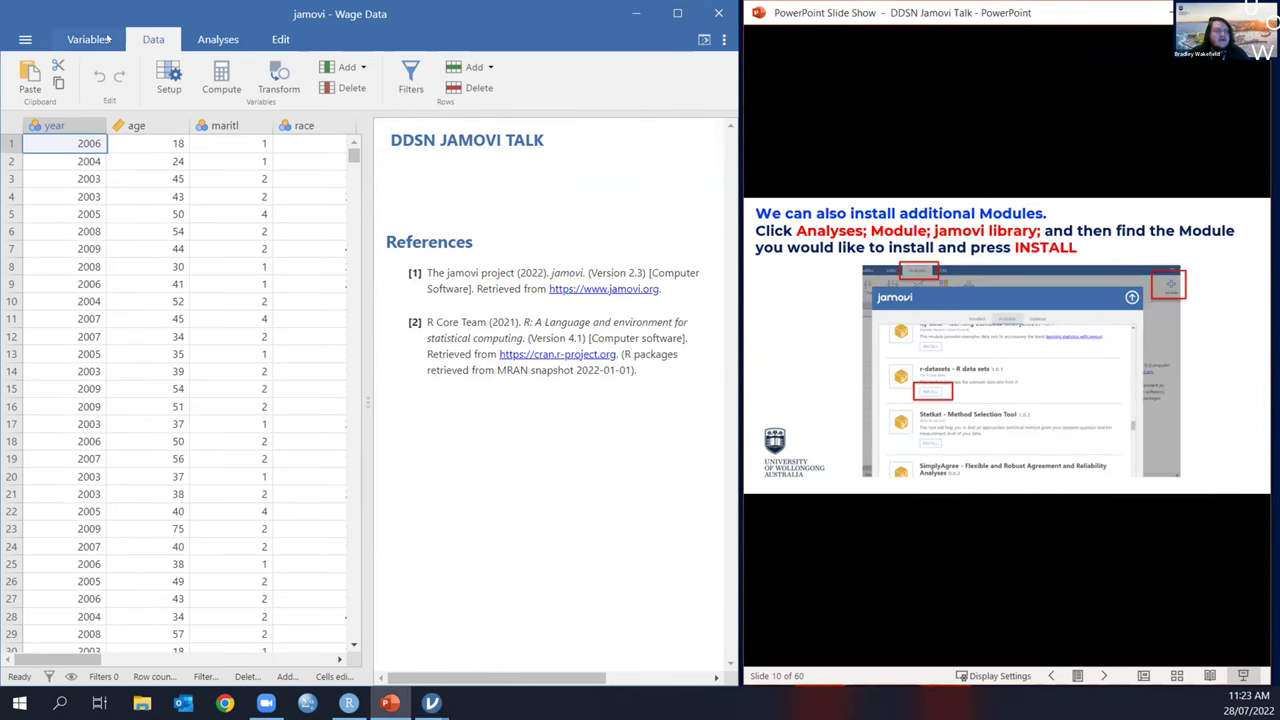
{"action": "left_click", "coordinate": [104, 39]}
{"action": "left_click", "coordinate": [222, 39]}
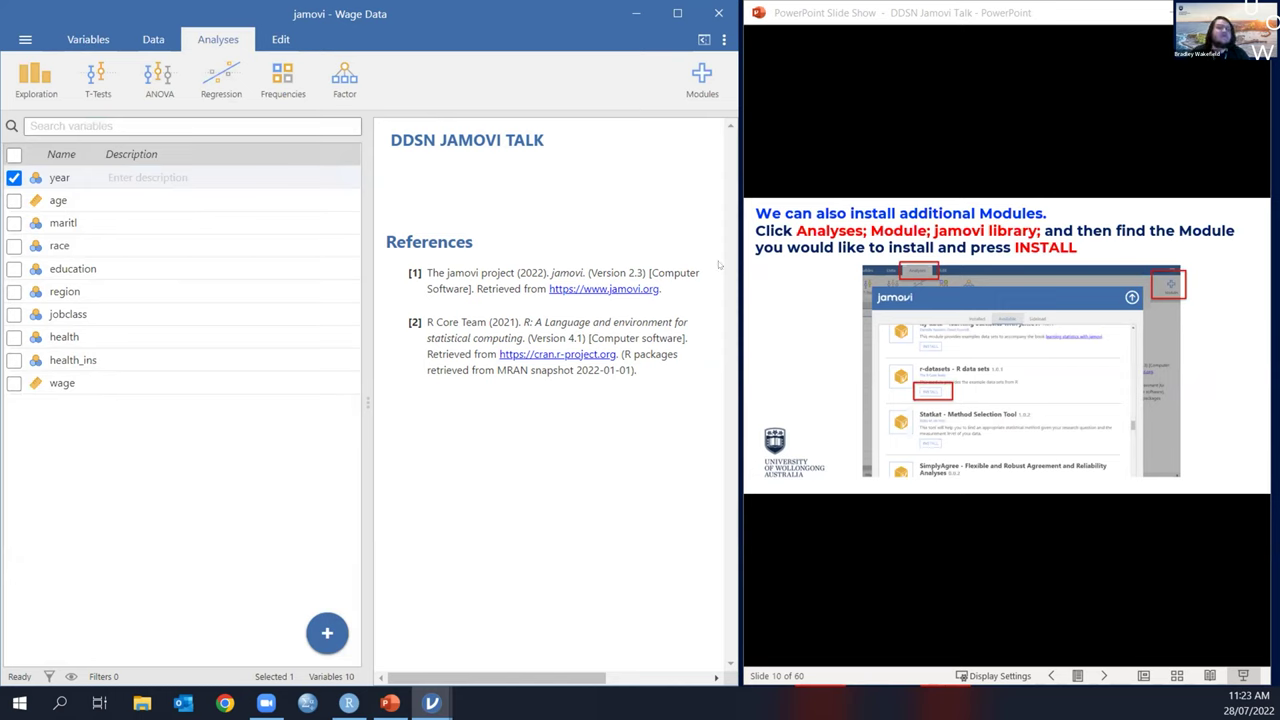
{"action": "left_click", "coordinate": [705, 85]}
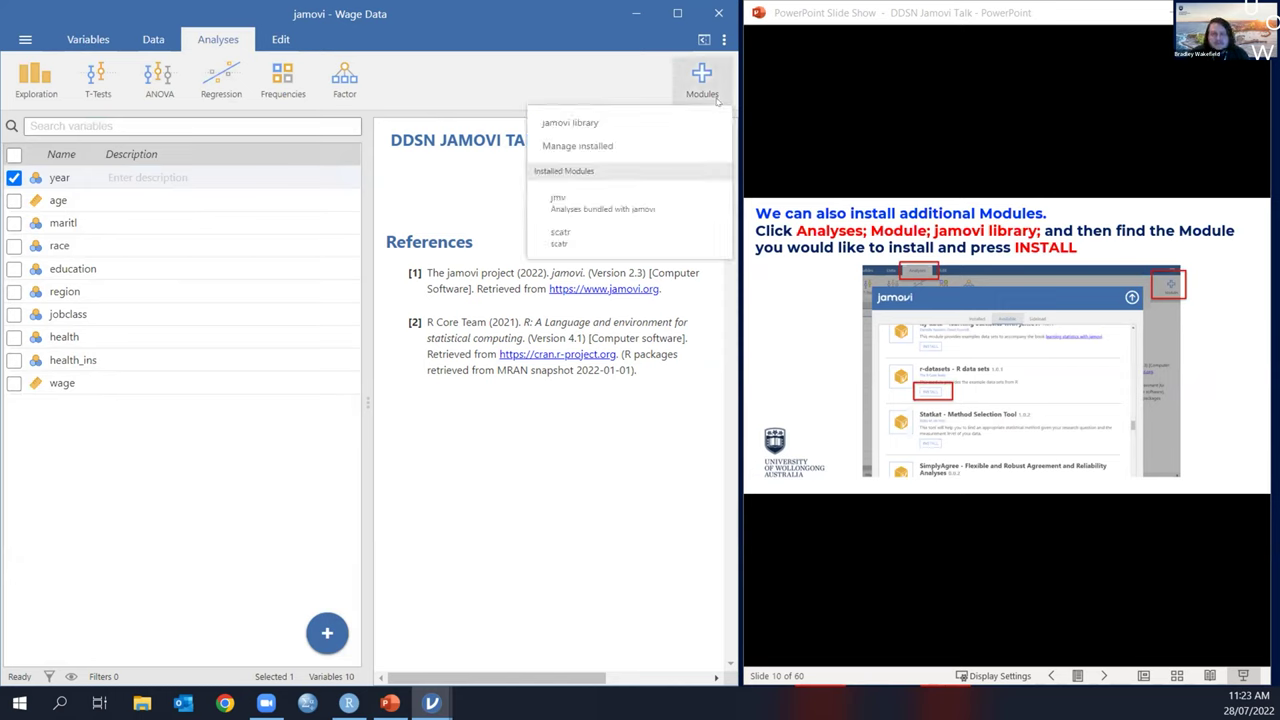
{"action": "left_click", "coordinate": [599, 123]}
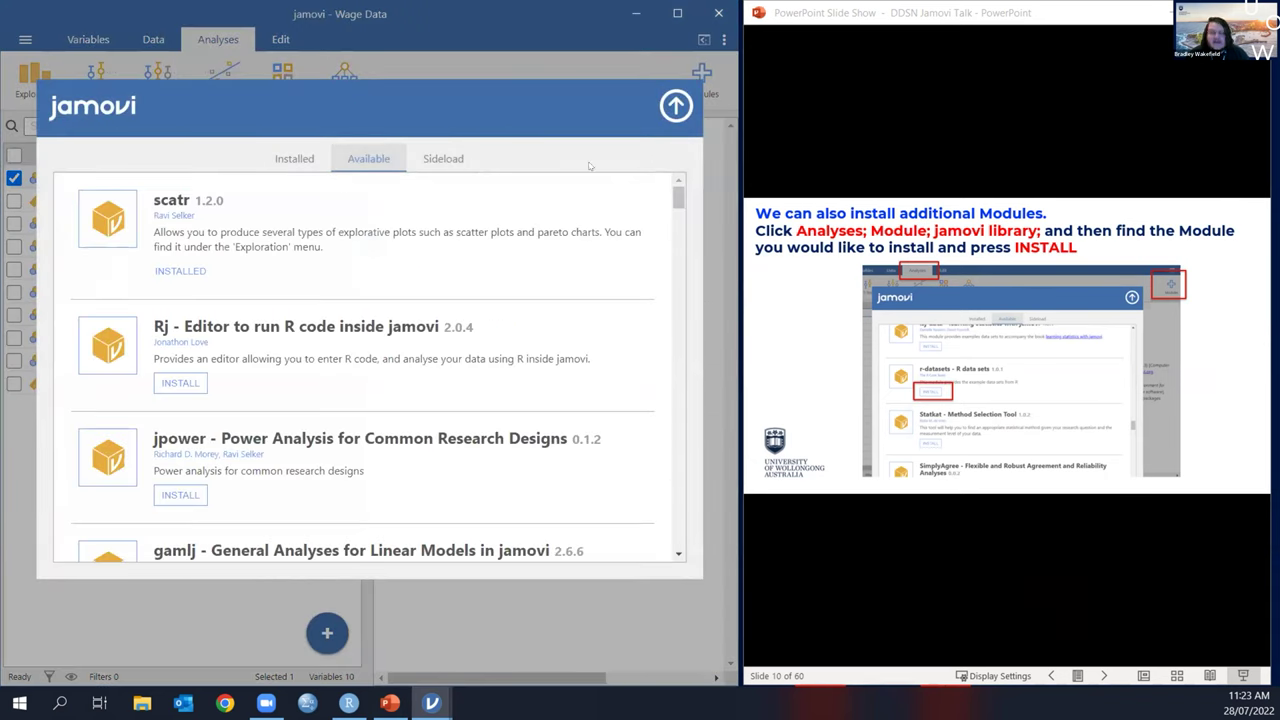
Step: Browse through the list of available add-on modules in the jamovi library
{"action": "scroll", "coordinate": [680, 210], "scroll_direction": "down", "scroll_amount": 3}
{"action": "left_click_drag", "start_coordinate": [685, 230], "coordinate": [699, 542]}
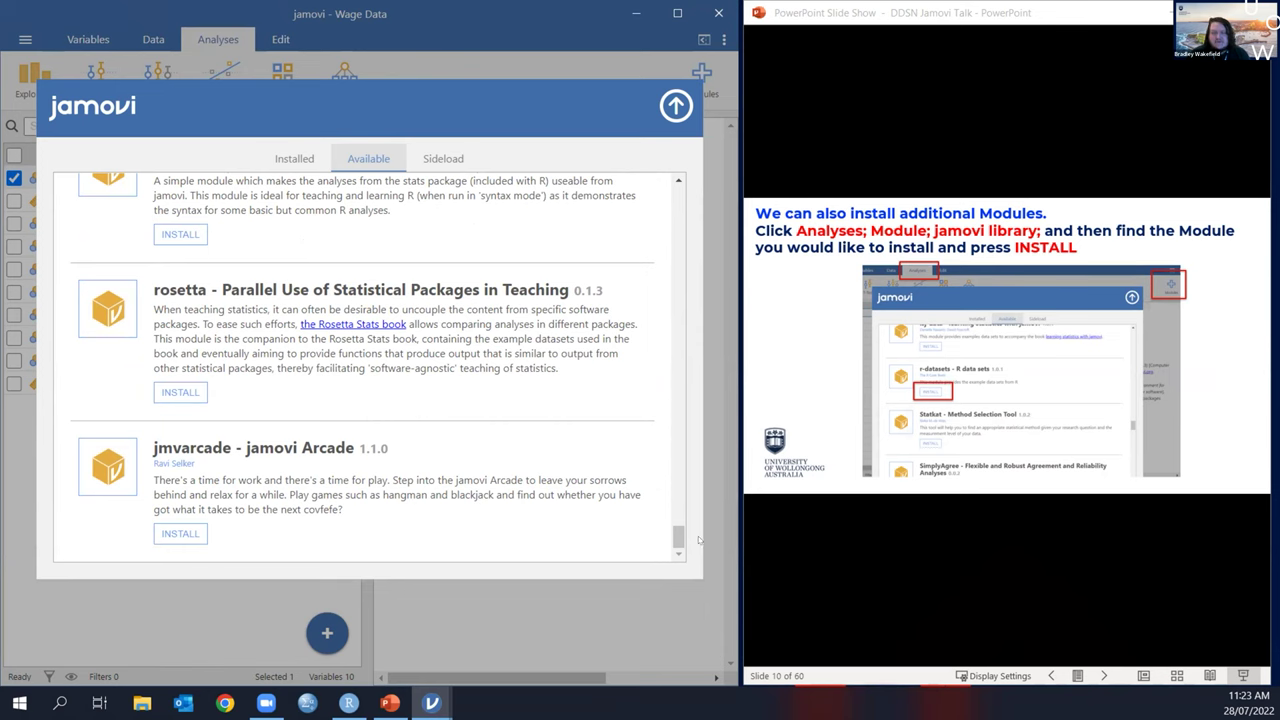
{"action": "left_click_drag", "start_coordinate": [685, 541], "coordinate": [686, 368]}
{"action": "scroll", "coordinate": [527, 402], "scroll_direction": "up", "scroll_amount": 2}
{"action": "scroll", "coordinate": [527, 402], "scroll_direction": "up", "scroll_amount": 10}
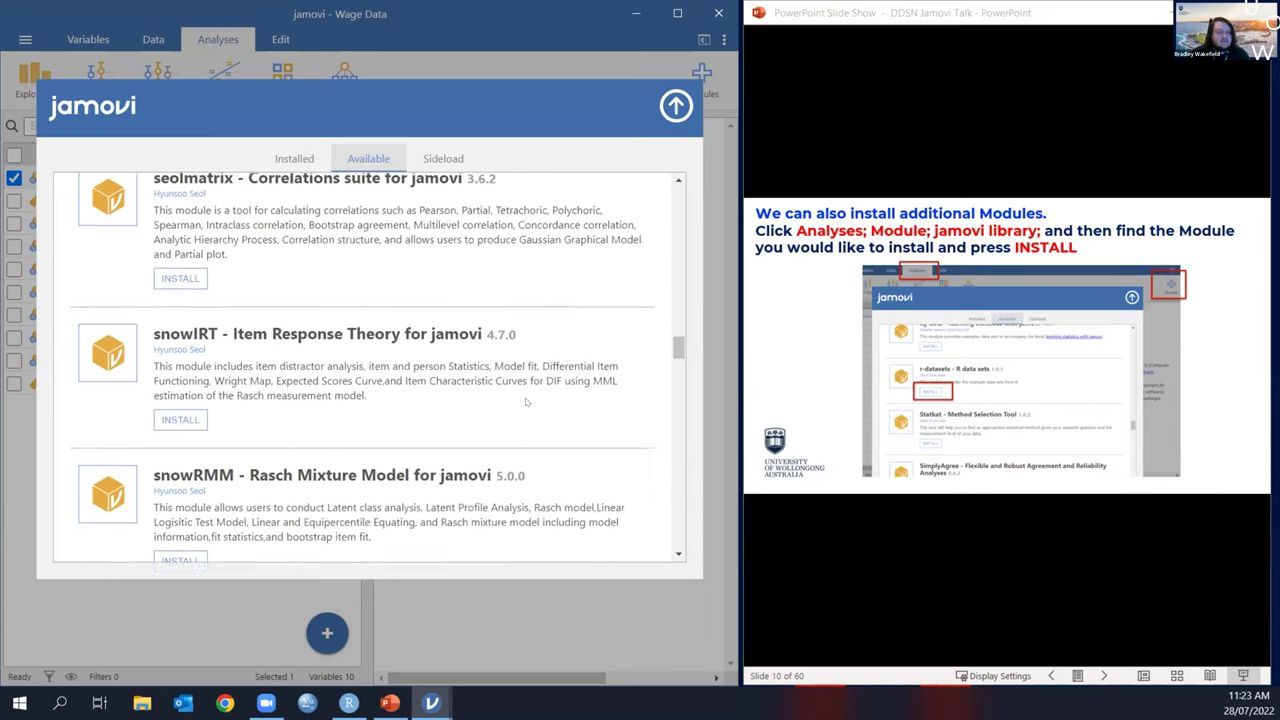
{"action": "scroll", "coordinate": [535, 401], "scroll_direction": "up", "scroll_amount": 1}
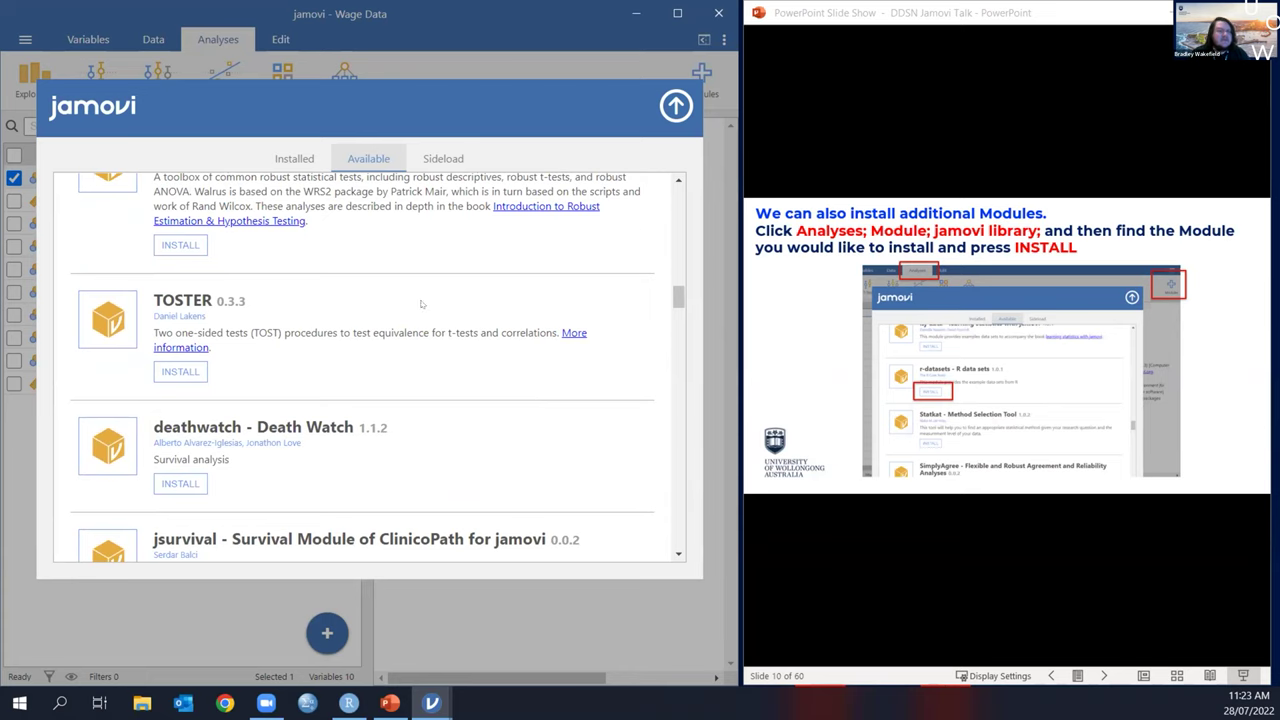
{"action": "scroll", "coordinate": [424, 305], "scroll_direction": "up", "scroll_amount": 3}
{"action": "scroll", "coordinate": [322, 426], "scroll_direction": "up", "scroll_amount": 3}
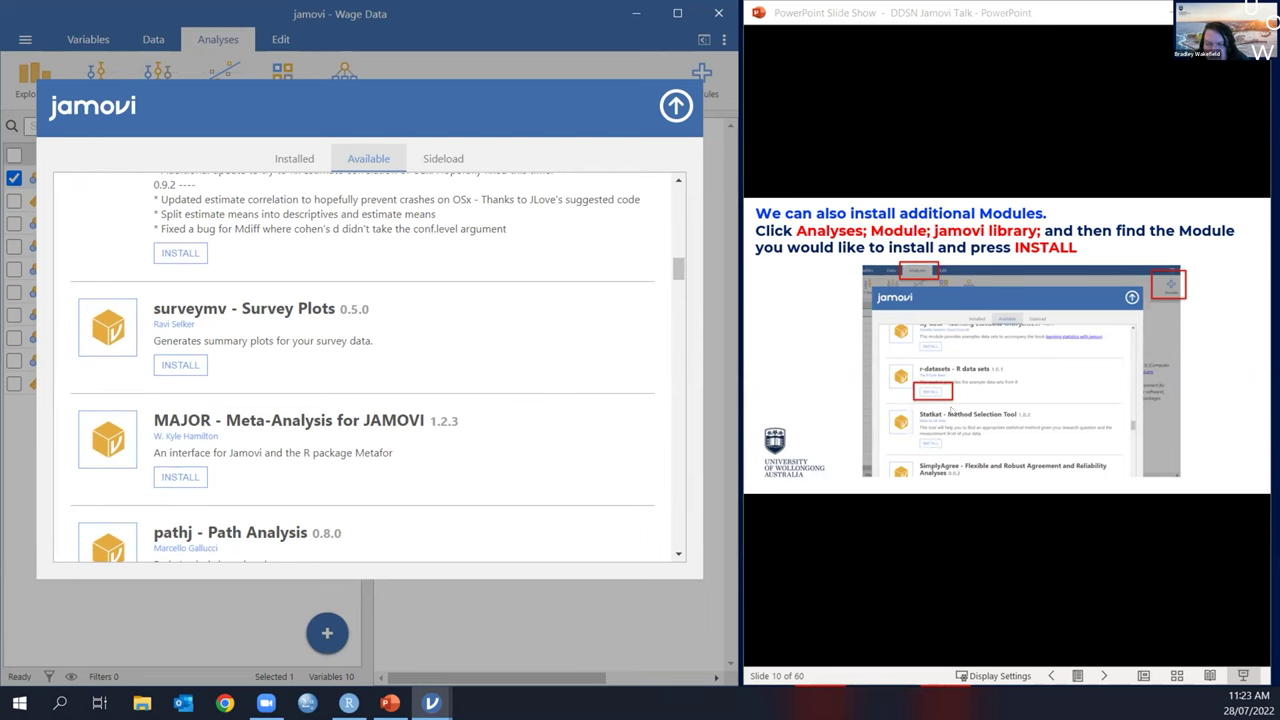
Step: Find the example data set modules in the library, install lsj-data - learning statistics with jamovi, and close the library
{"action": "left_click_drag", "start_coordinate": [678, 276], "coordinate": [560, 432]}
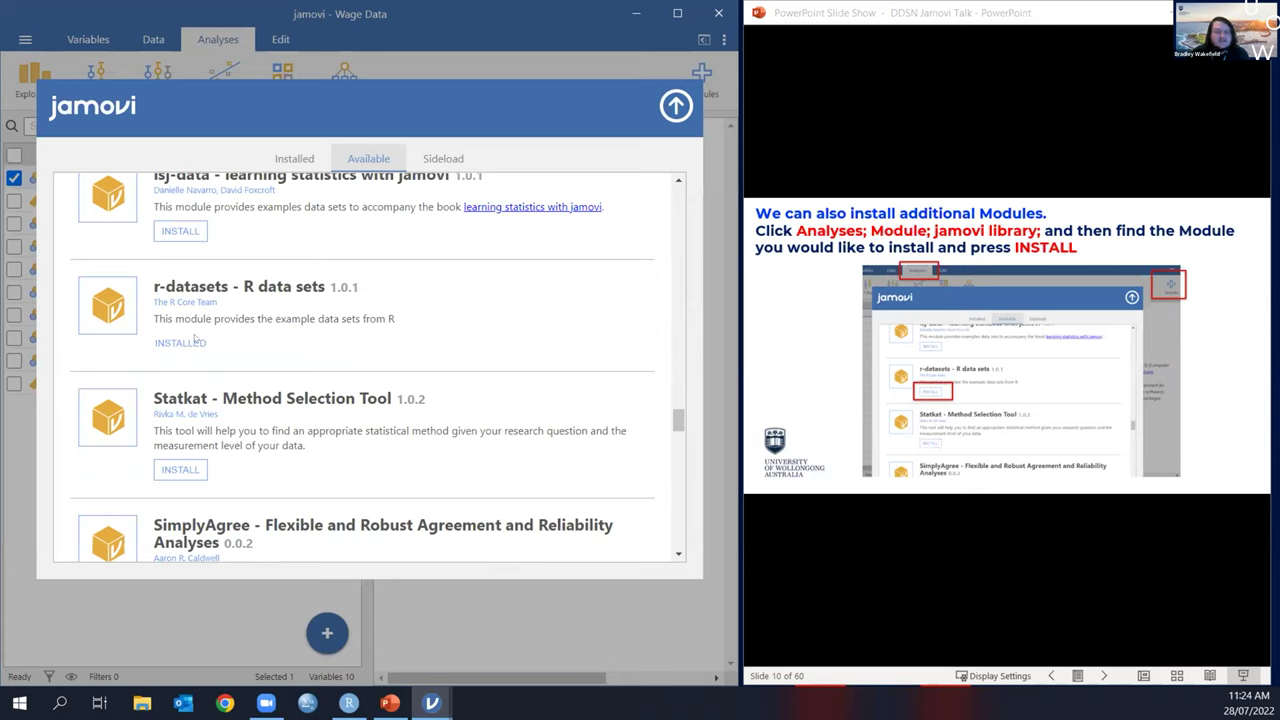
{"action": "scroll", "coordinate": [196, 340], "scroll_direction": "up", "scroll_amount": 1}
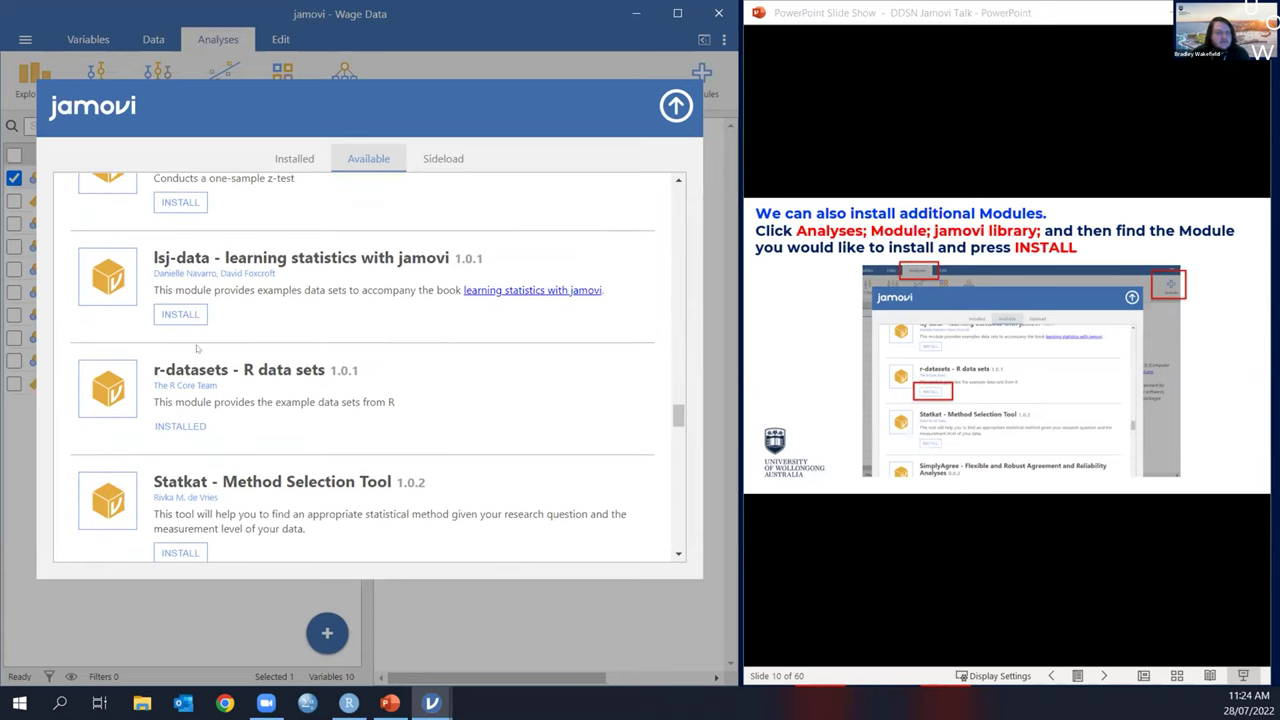
{"action": "scroll", "coordinate": [214, 402], "scroll_direction": "down", "scroll_amount": 1}
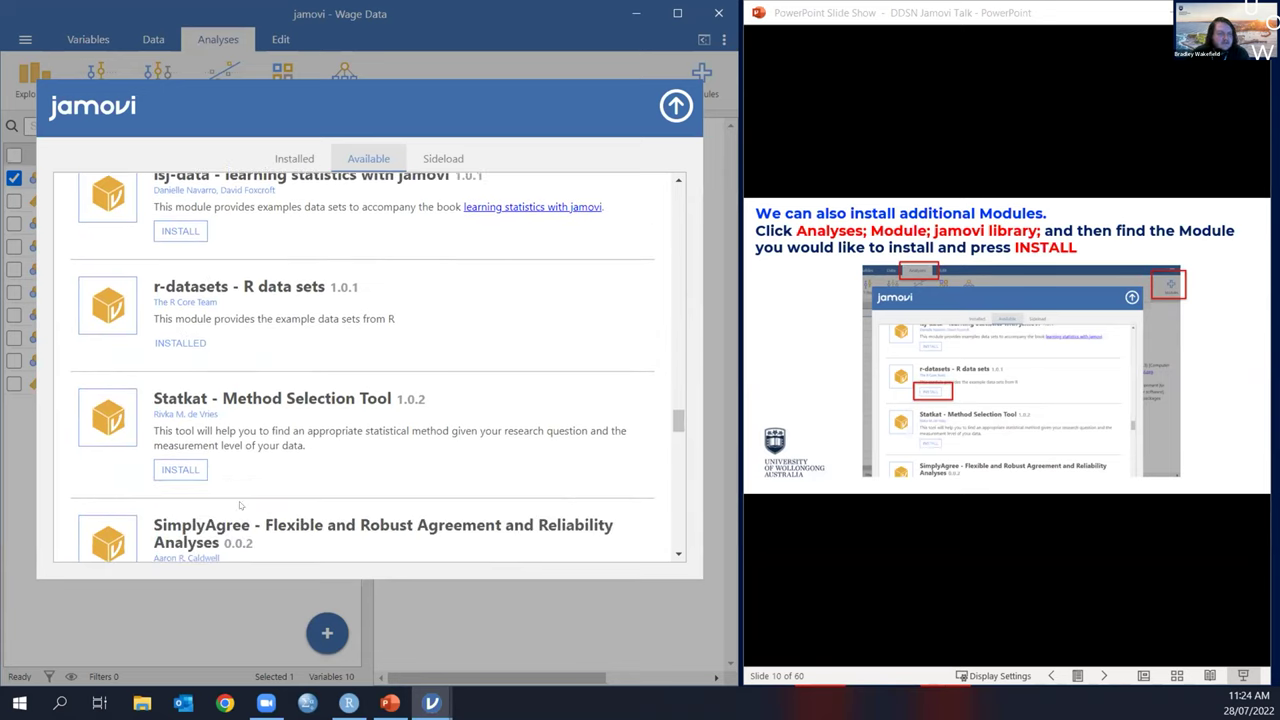
{"action": "scroll", "coordinate": [240, 390], "scroll_direction": "up", "scroll_amount": 2}
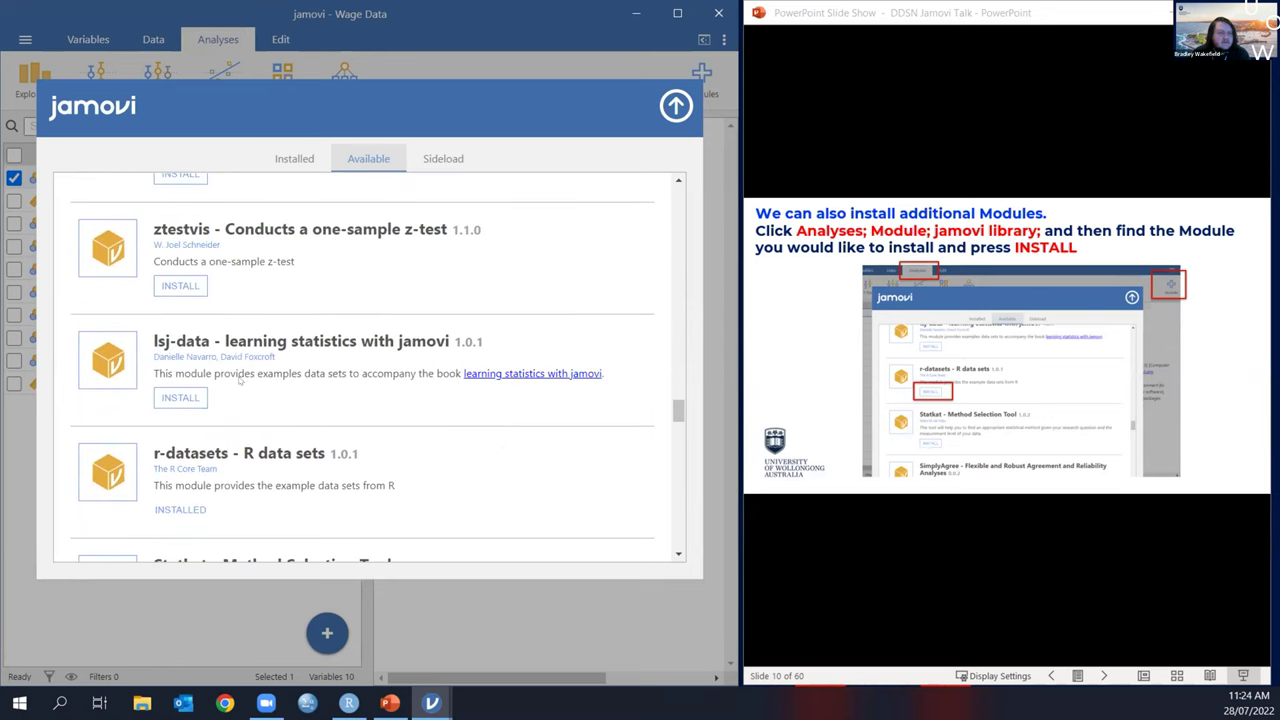
{"action": "left_click", "coordinate": [183, 400]}
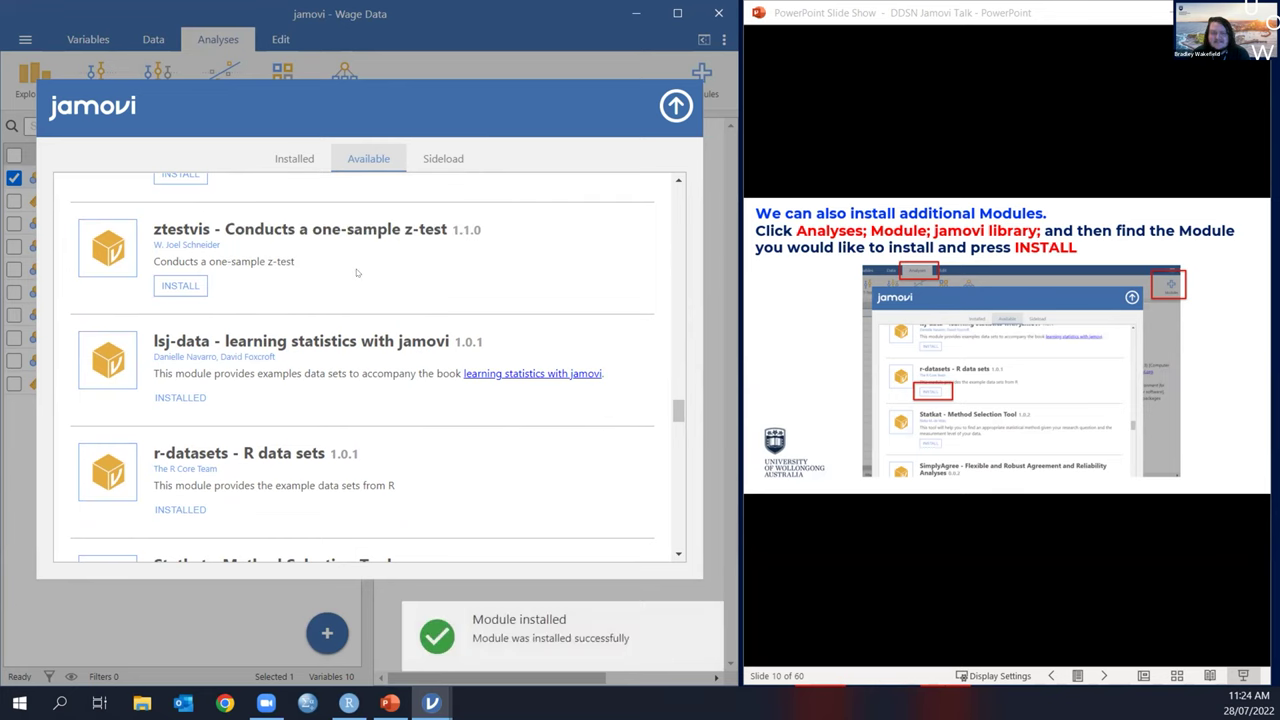
{"action": "left_click", "coordinate": [675, 106]}
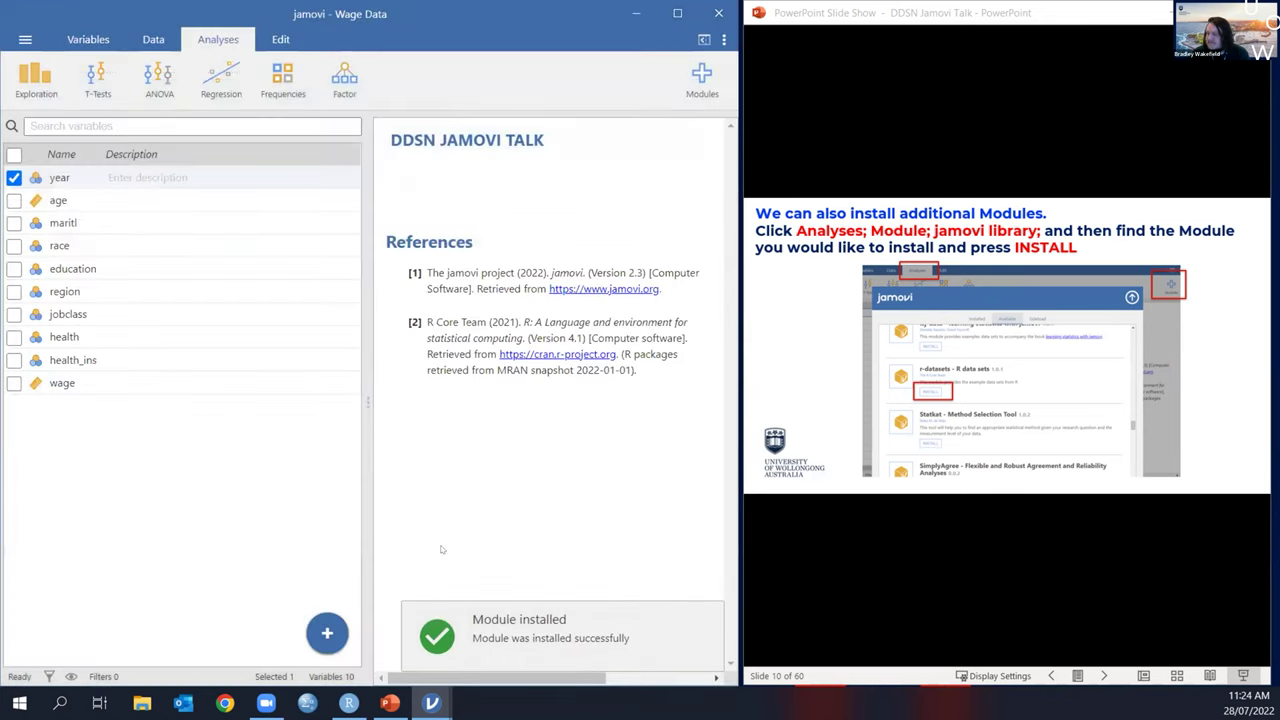
Step: Return to the wage data spreadsheet, and advance the PowerPoint slide show to slide 11
{"action": "left_click", "coordinate": [145, 40]}
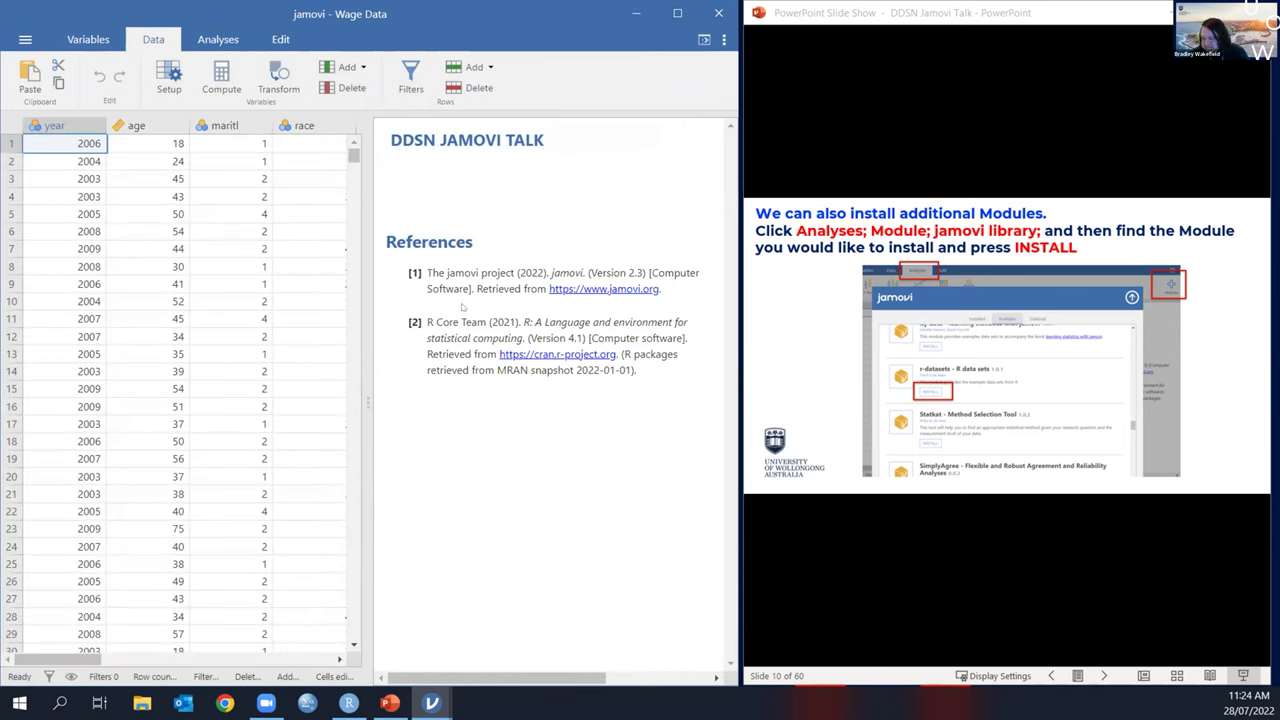
{"action": "left_click", "coordinate": [976, 212]}
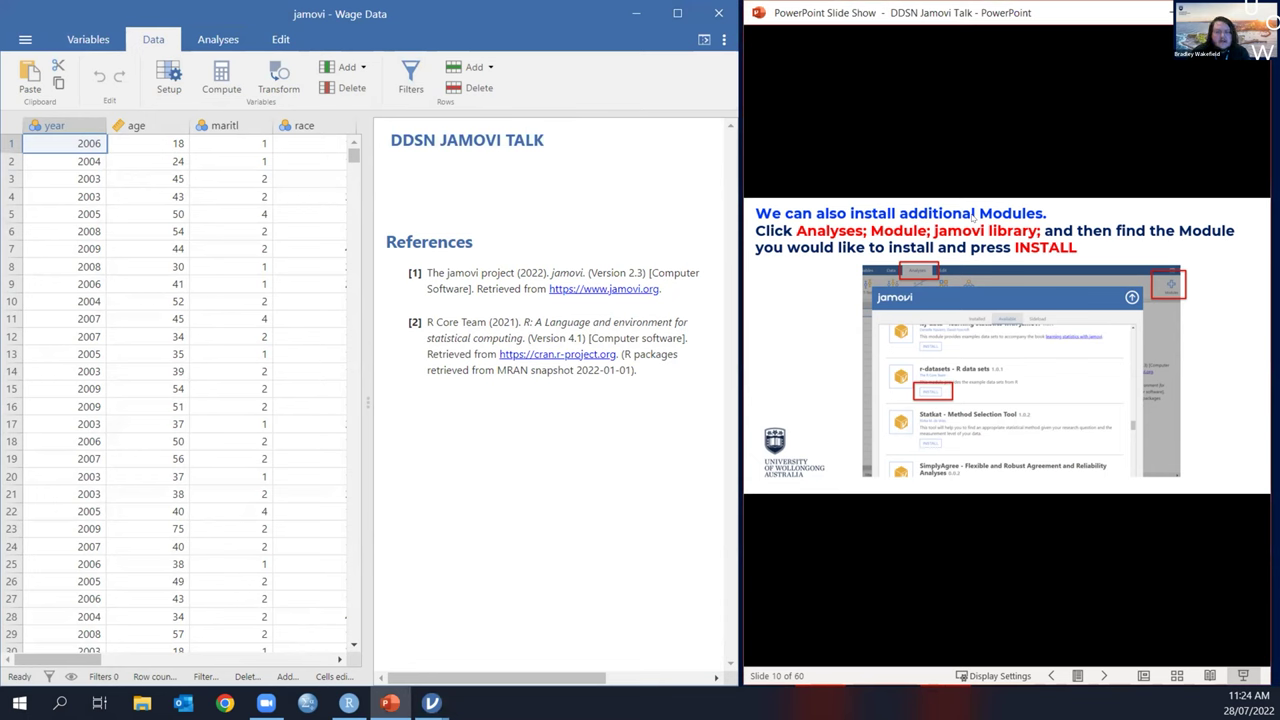
{"action": "left_click", "coordinate": [973, 214]}
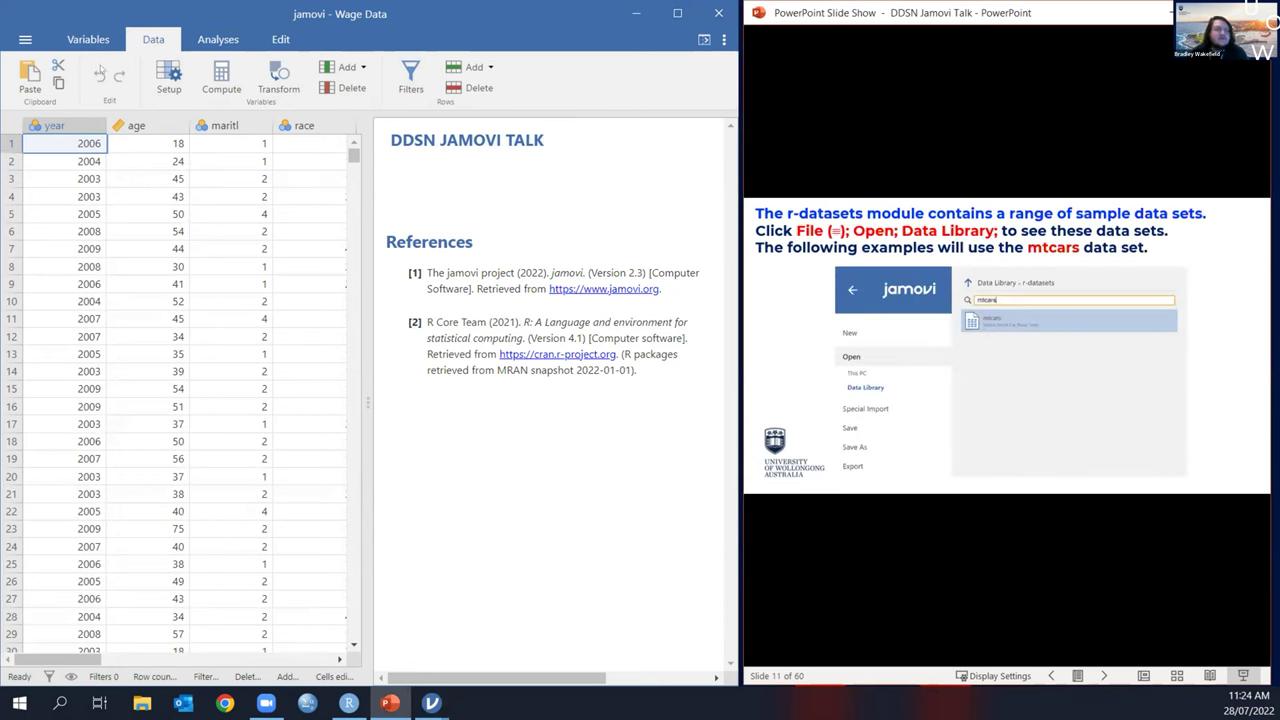
Step: In jamovi, search the Data Library's R data sets folder for mtcars and open that data set
{"action": "left_click", "coordinate": [24, 39]}
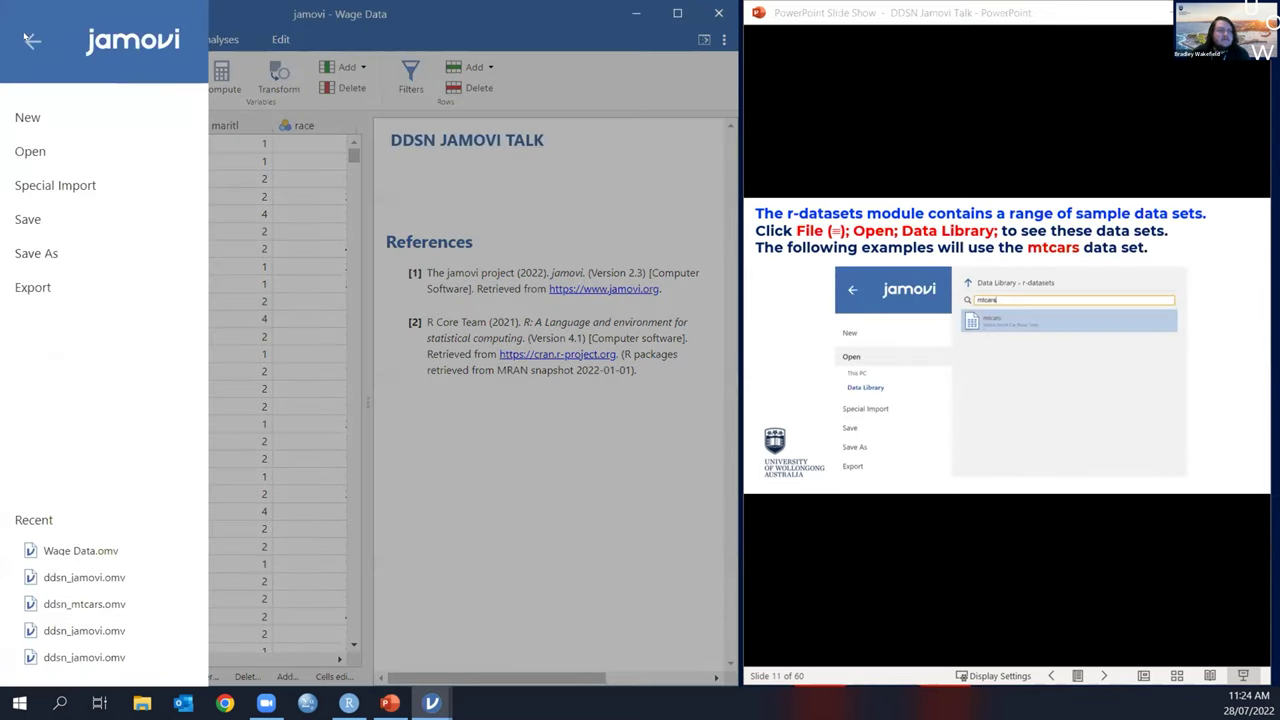
{"action": "left_click", "coordinate": [26, 38]}
{"action": "left_click", "coordinate": [25, 39]}
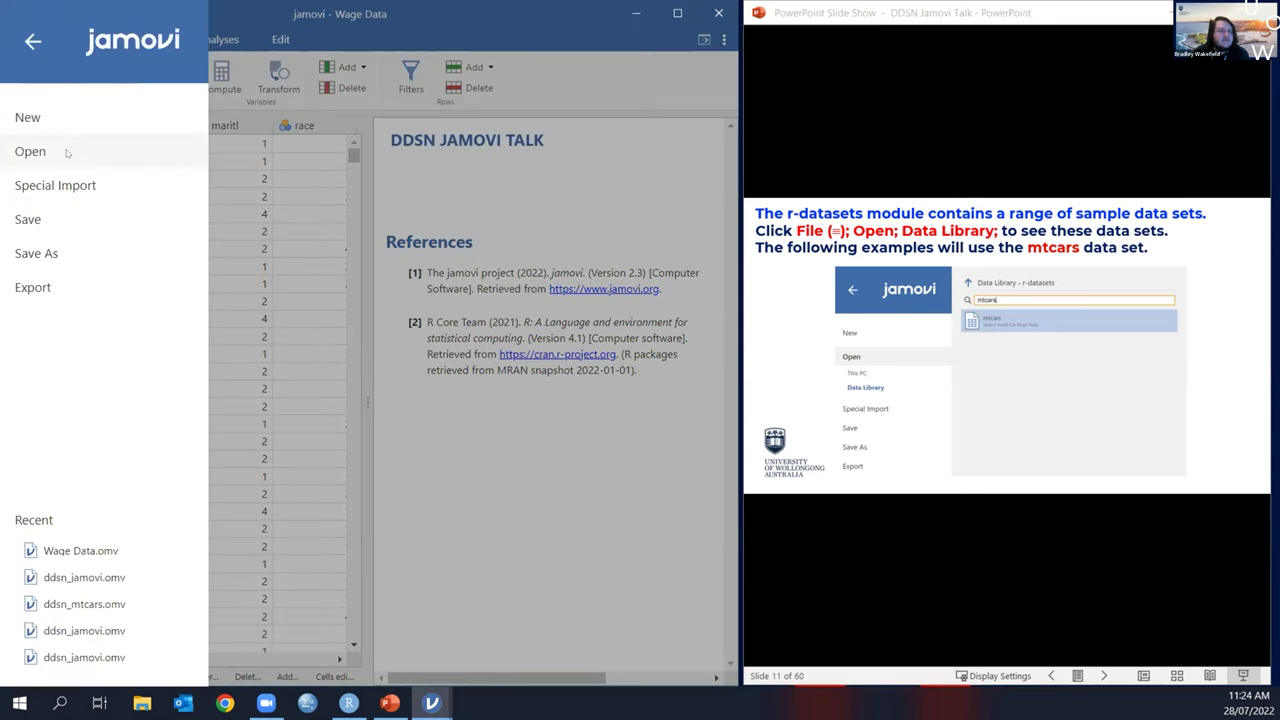
{"action": "left_click", "coordinate": [68, 154]}
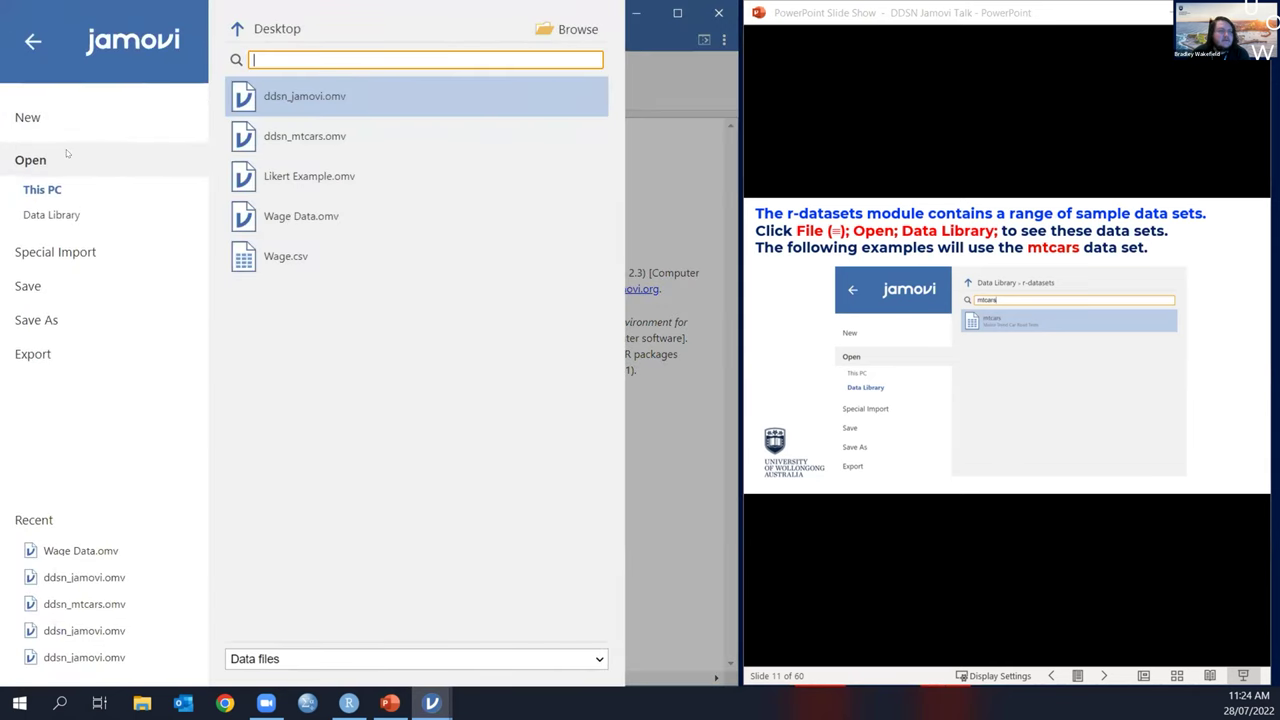
{"action": "left_click", "coordinate": [68, 218]}
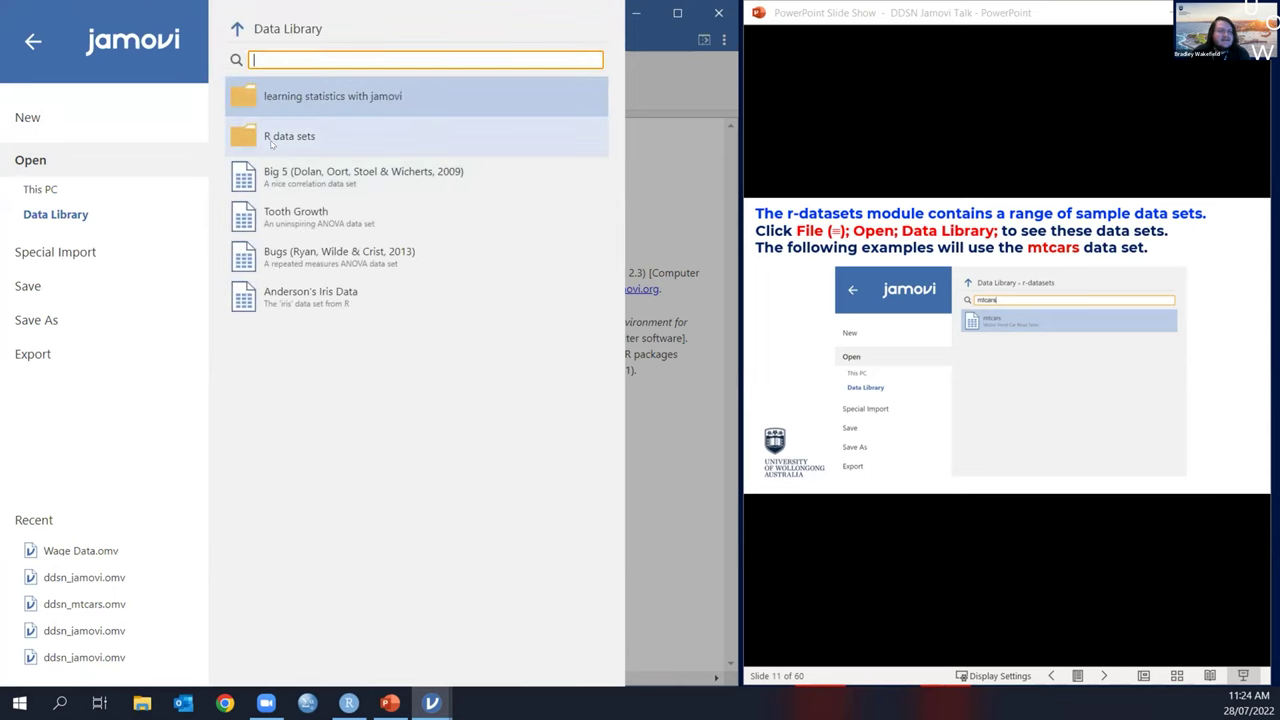
{"action": "left_click", "coordinate": [271, 143]}
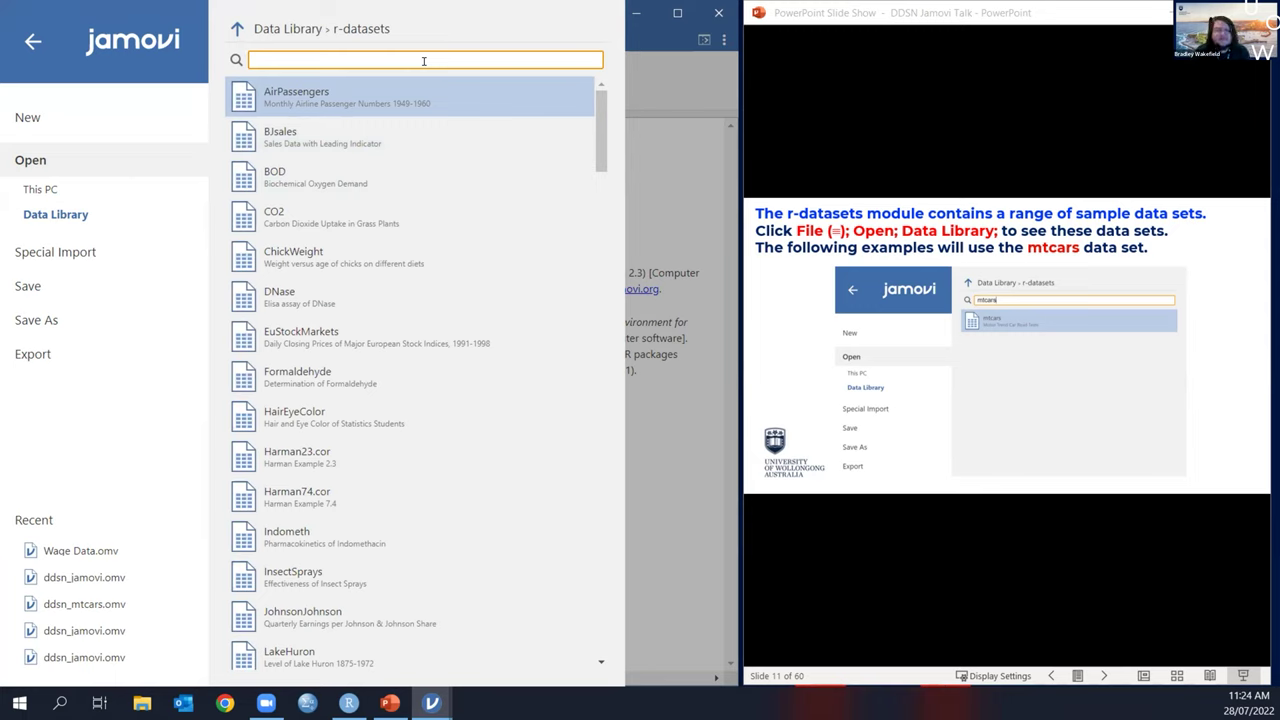
{"action": "type", "text": "mt"}
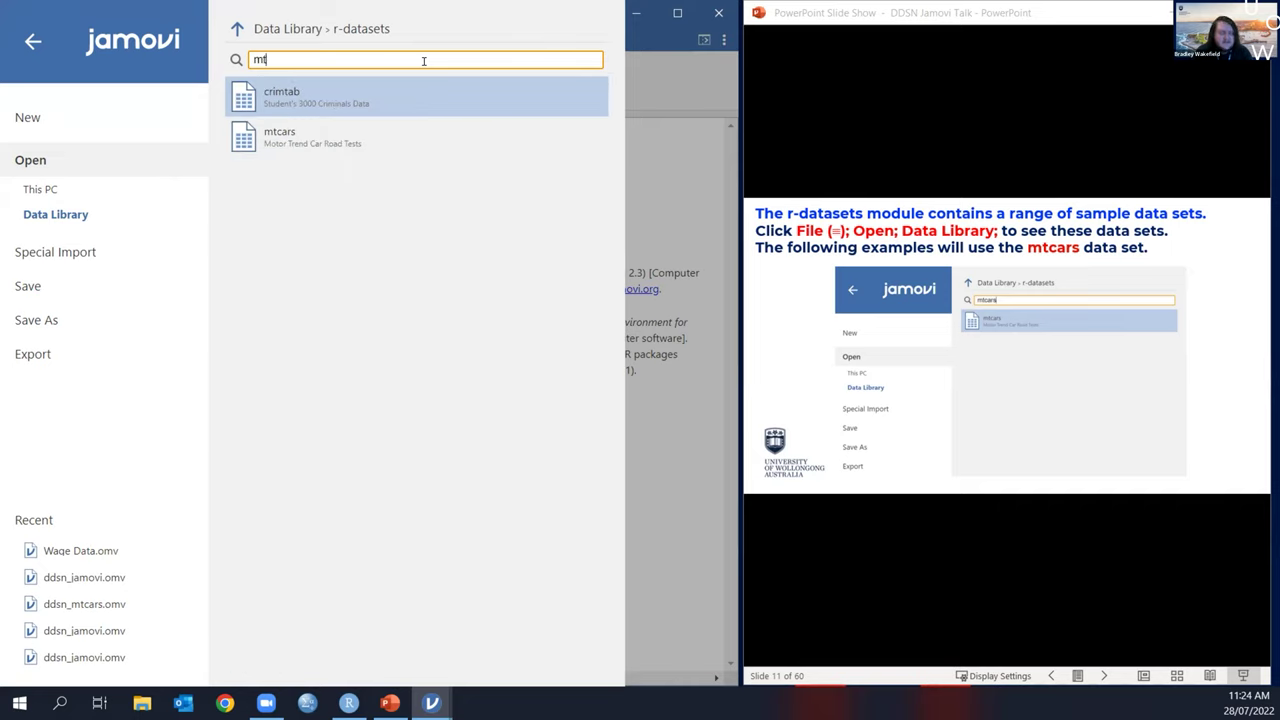
{"action": "type", "text": "cars"}
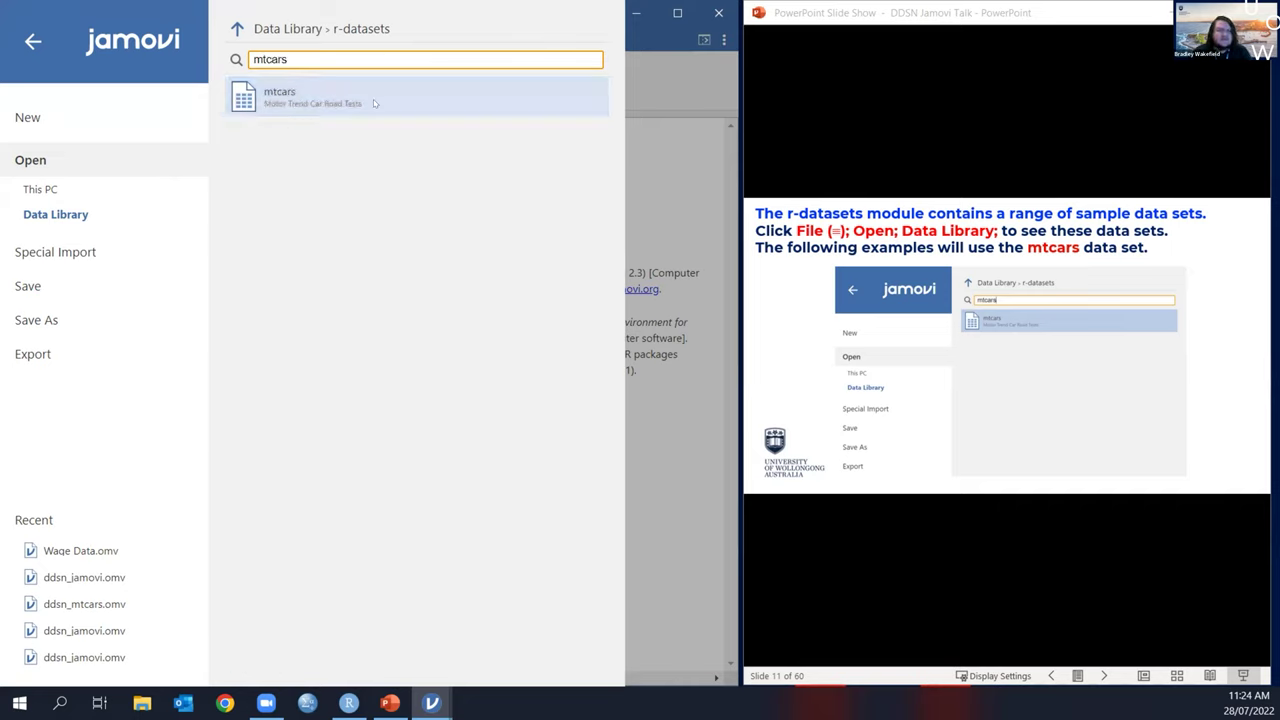
{"action": "left_click", "coordinate": [334, 92]}
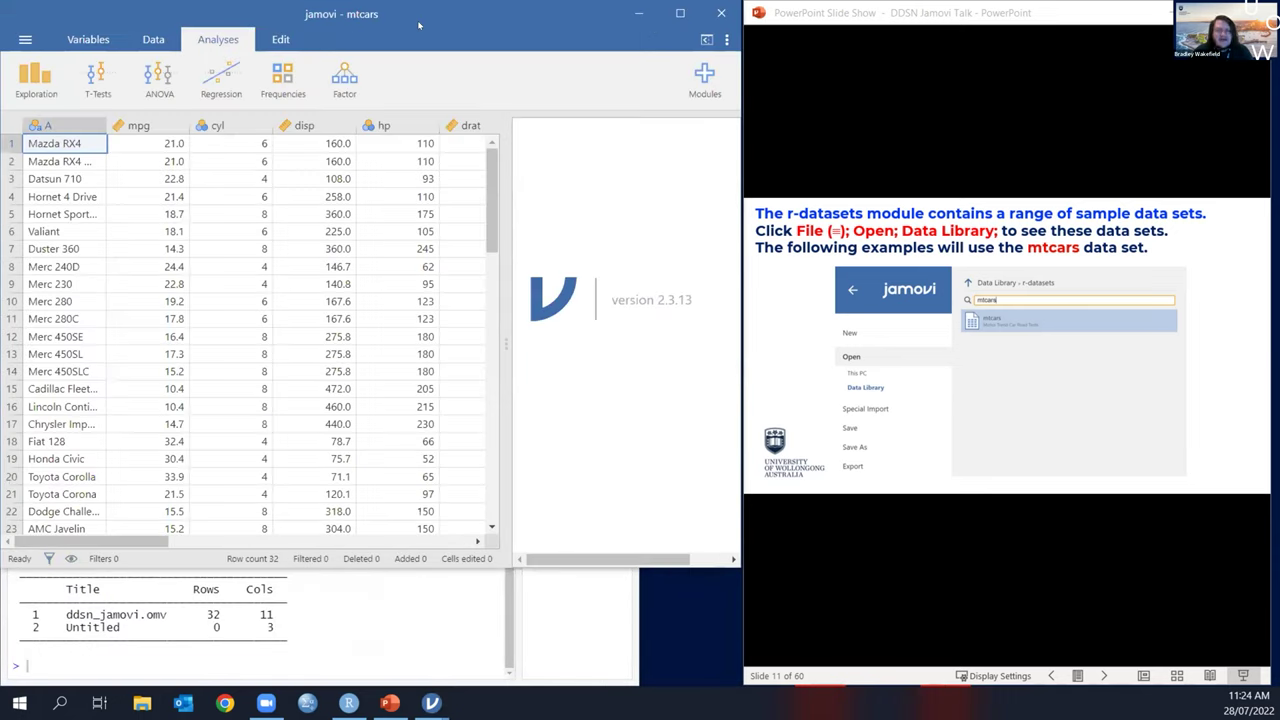
Step: Examine the mpg, cyl and disp columns of the mtcars data set in its new window
{"action": "left_click_drag", "start_coordinate": [419, 25], "coordinate": [431, 29]}
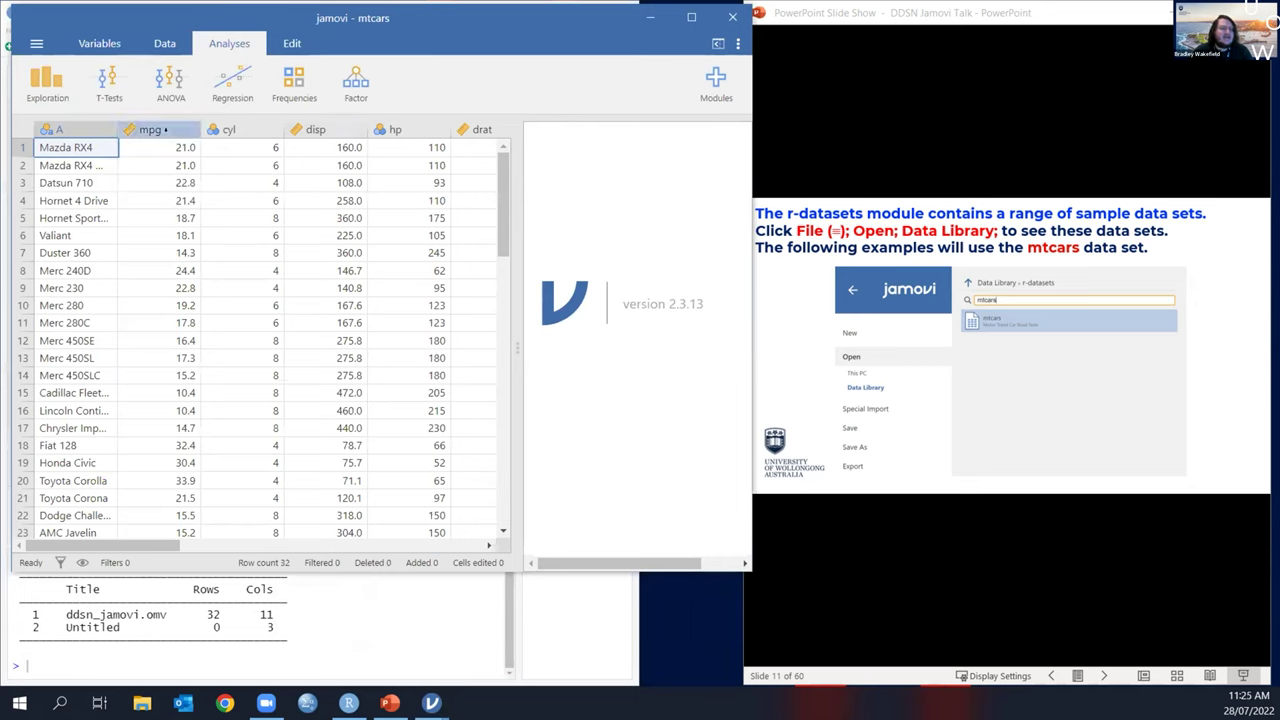
{"action": "left_click", "coordinate": [187, 166]}
{"action": "left_click", "coordinate": [268, 180]}
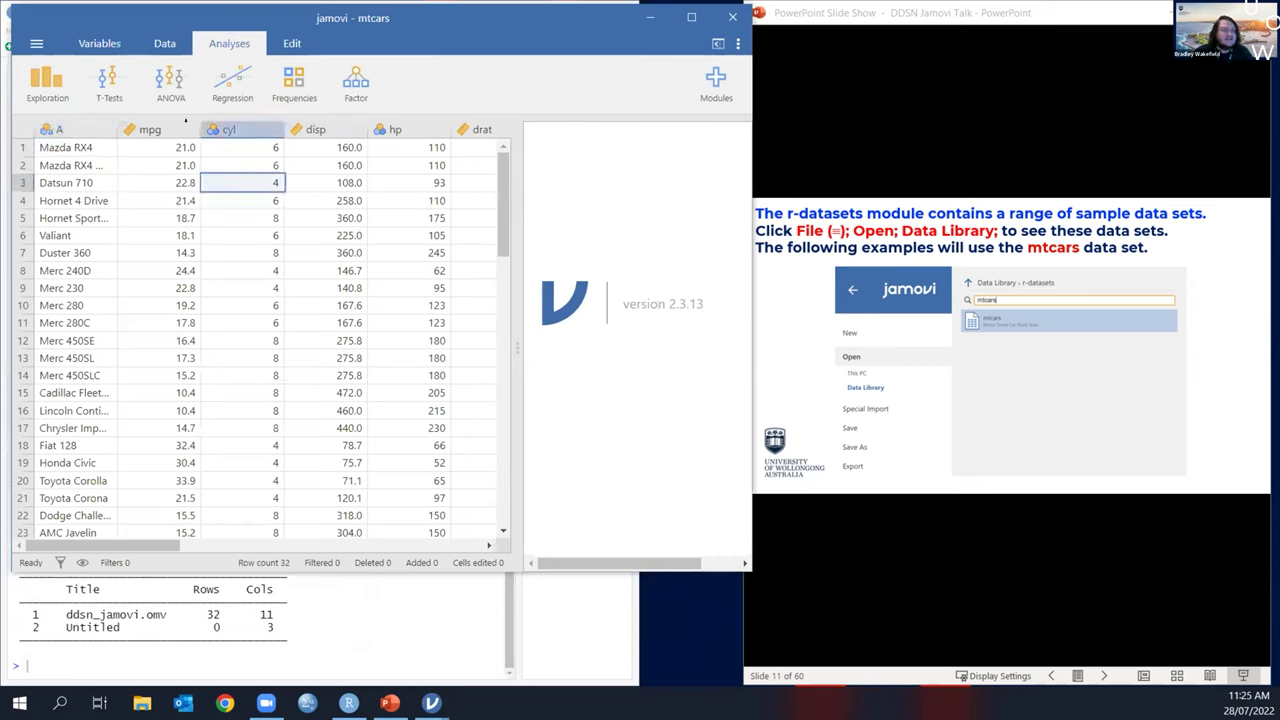
{"action": "left_click", "coordinate": [168, 129]}
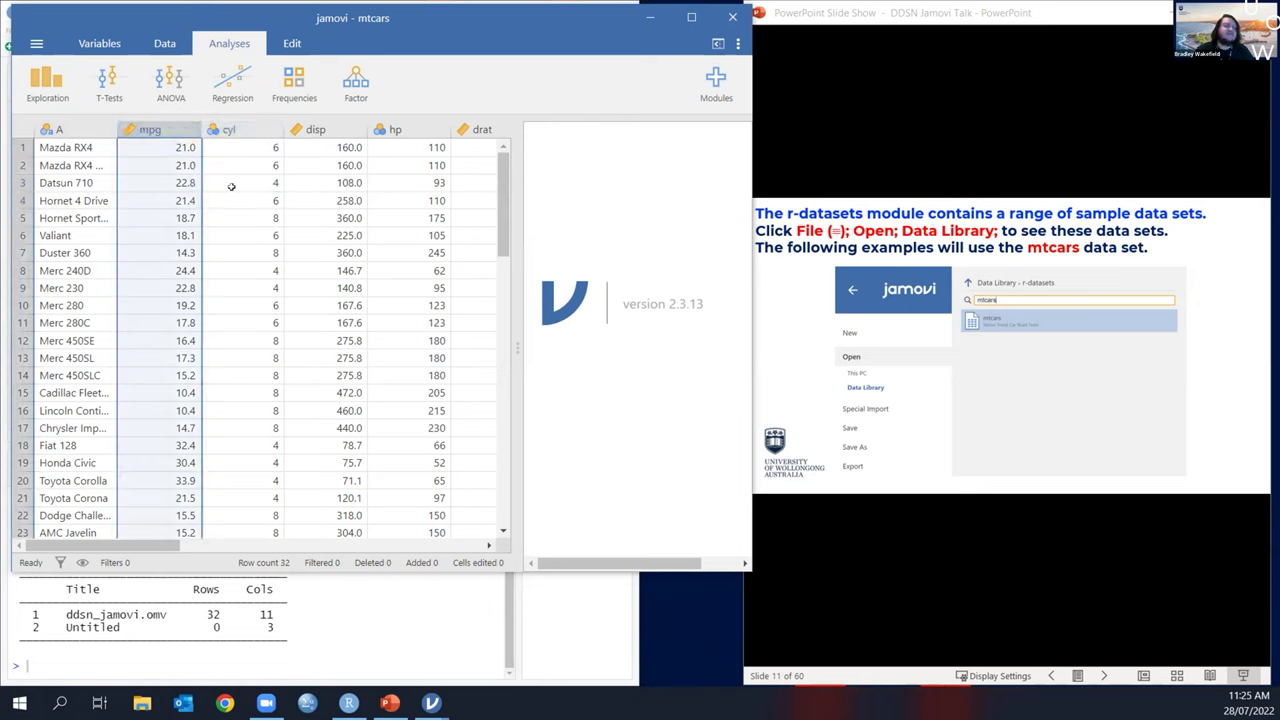
{"action": "left_click", "coordinate": [286, 226]}
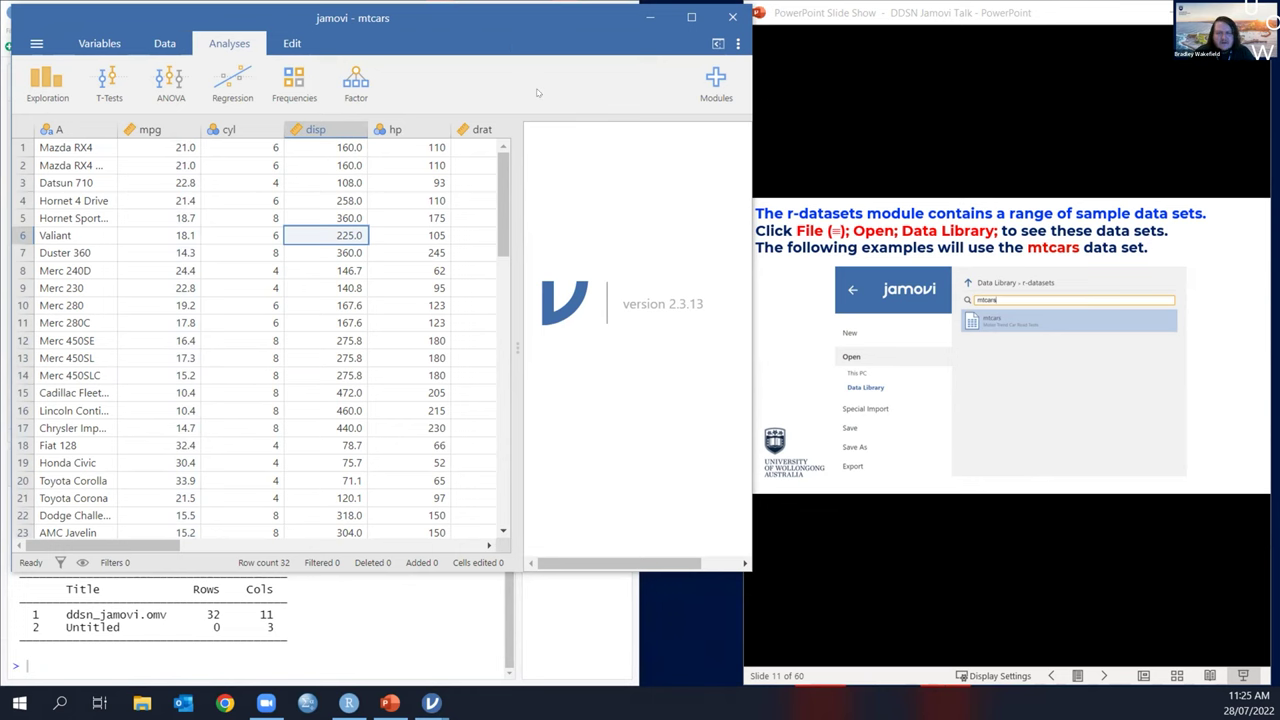
Step: Reposition the mtcars window on the desktop, and advance the PowerPoint slide show to slide 12
{"action": "left_click_drag", "start_coordinate": [537, 92], "coordinate": [555, 139]}
{"action": "left_click", "coordinate": [390, 703]}
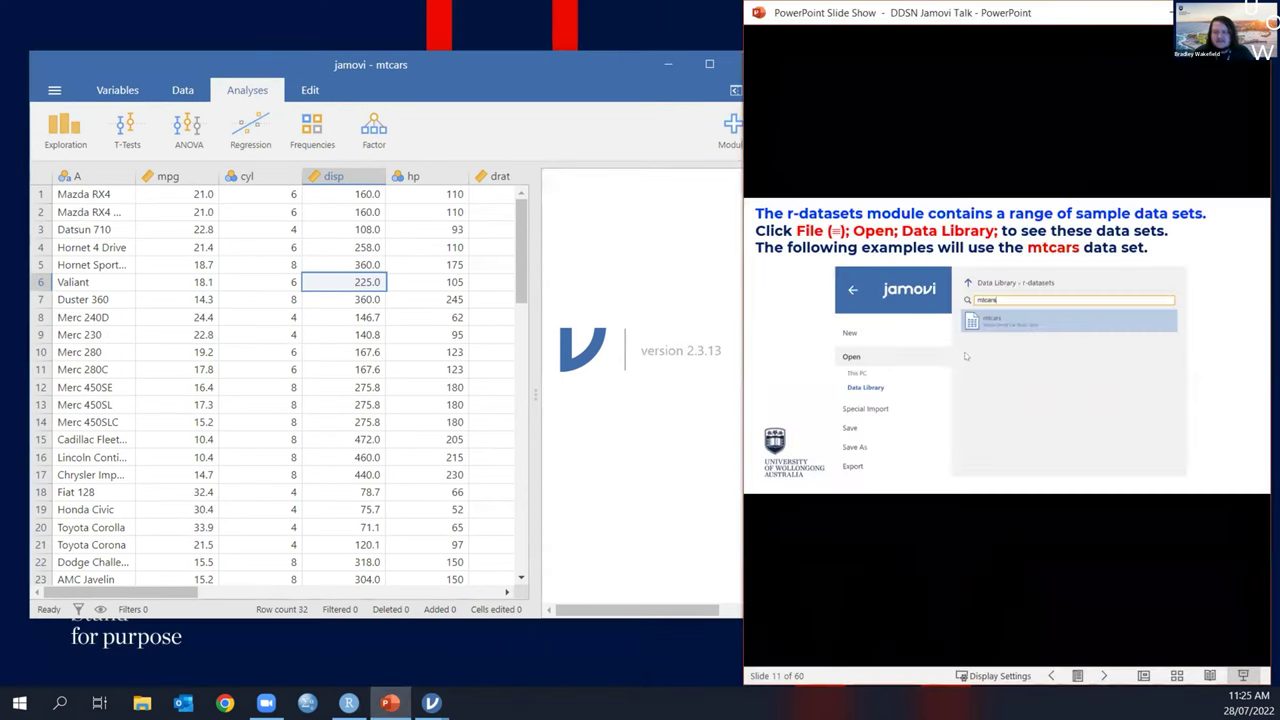
{"action": "left_click", "coordinate": [907, 531]}
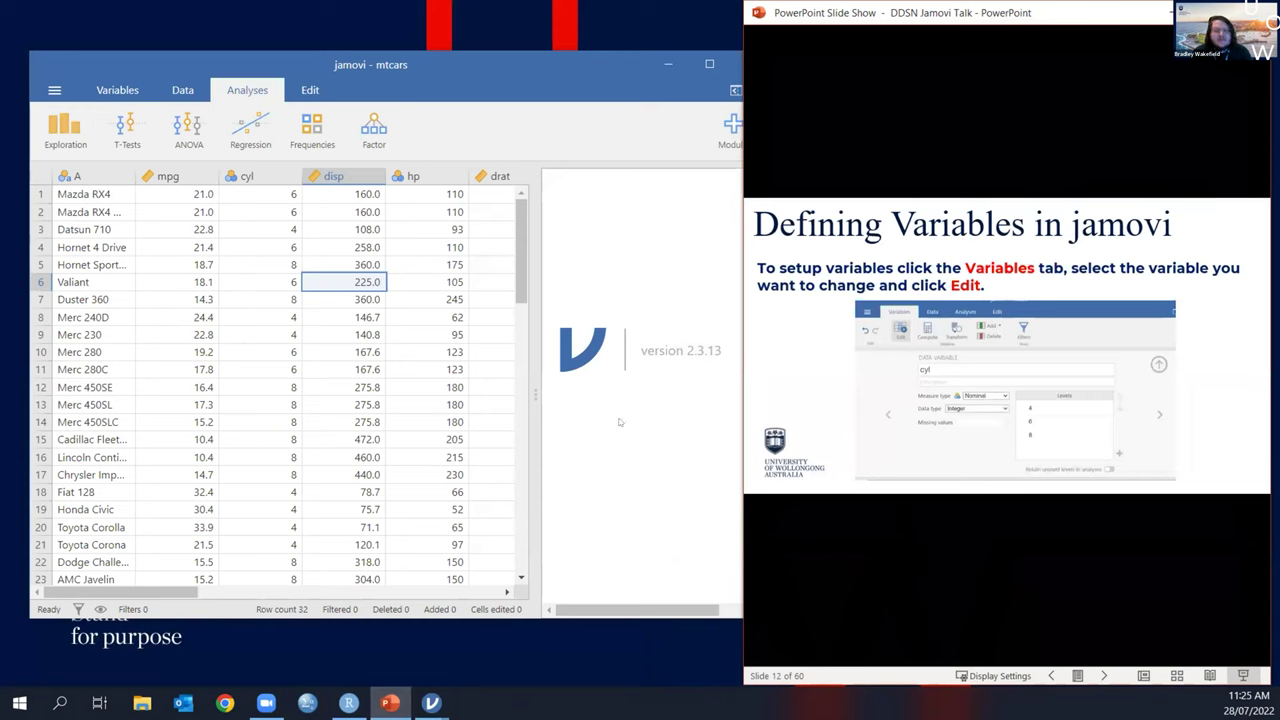
Step: Switch to jamovi and look through the rows and columns of the mtcars data
{"action": "scroll", "coordinate": [340, 340], "scroll_direction": "down", "scroll_amount": 3}
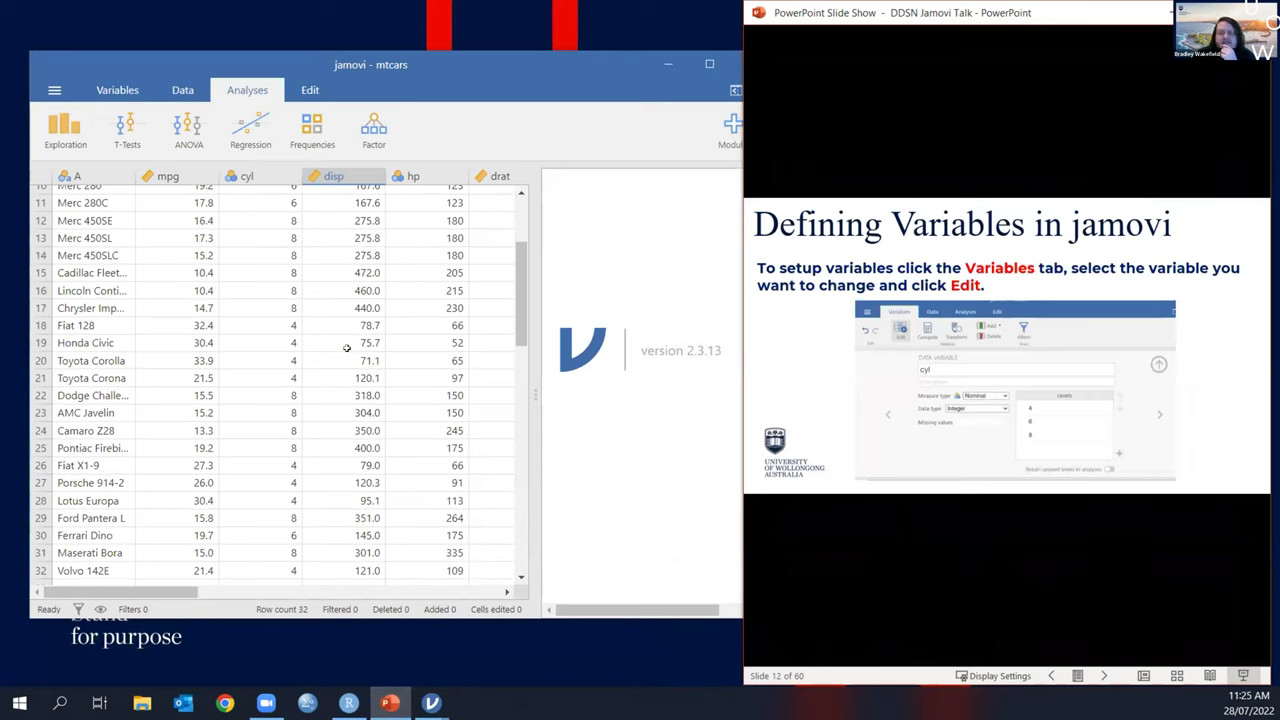
{"action": "scroll", "coordinate": [346, 348], "scroll_direction": "up", "scroll_amount": 3}
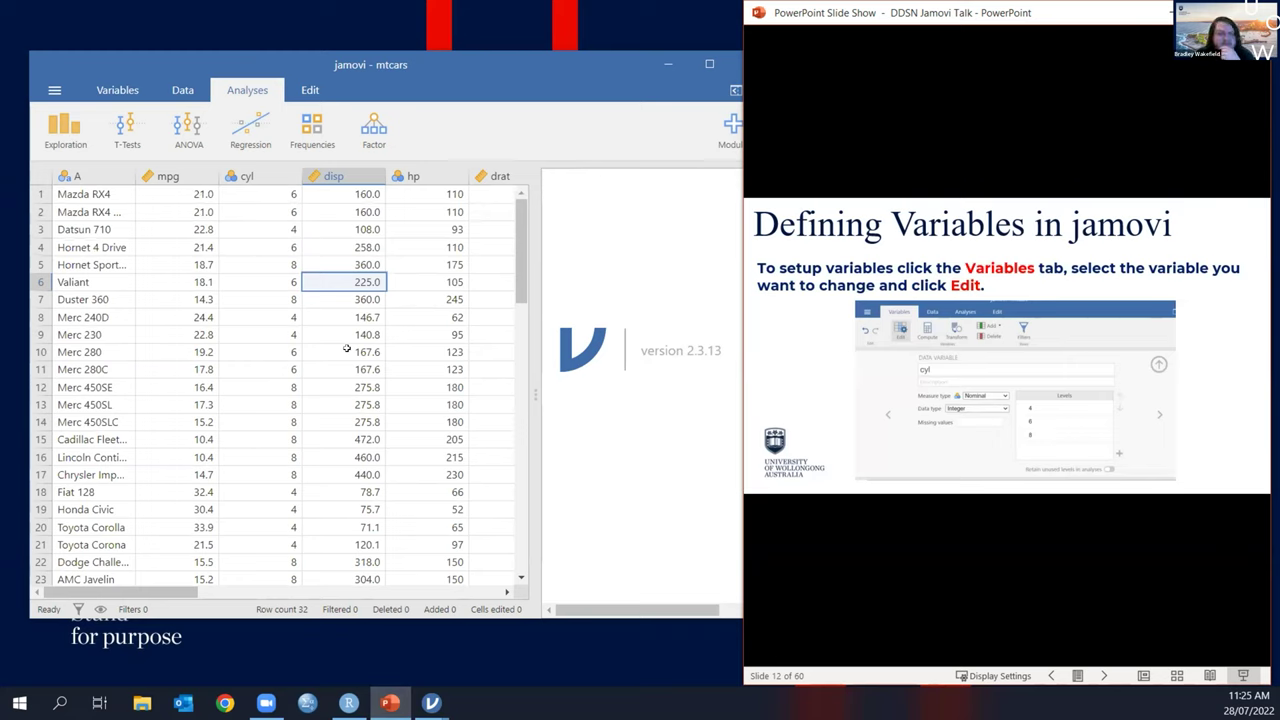
{"action": "left_click", "coordinate": [265, 176]}
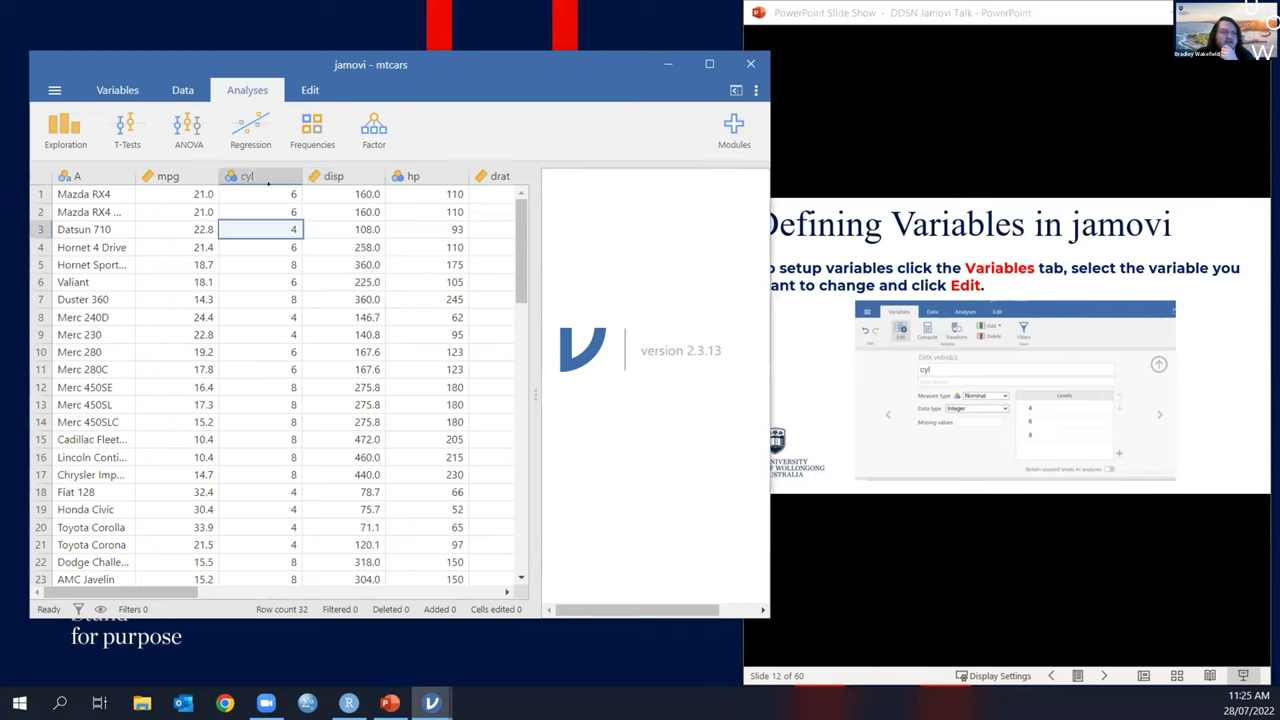
{"action": "left_click_drag", "start_coordinate": [176, 592], "coordinate": [108, 590]}
{"action": "left_click", "coordinate": [240, 211]}
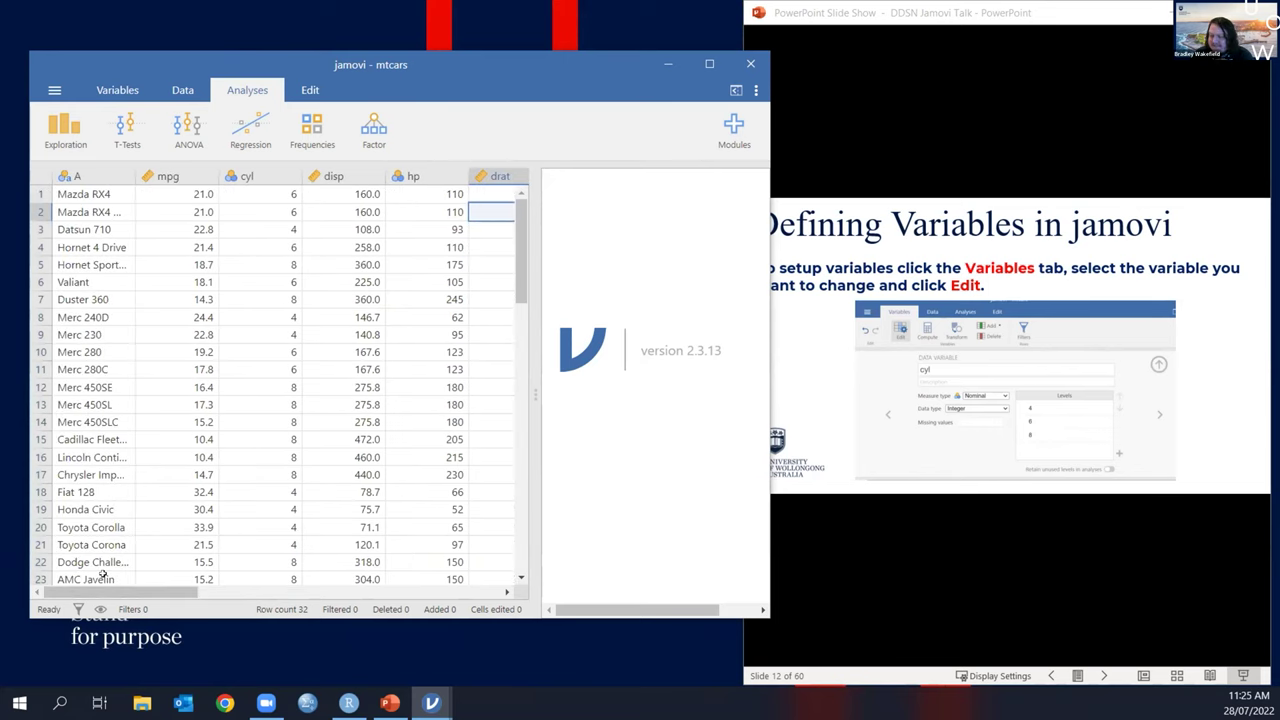
{"action": "left_click", "coordinate": [328, 210]}
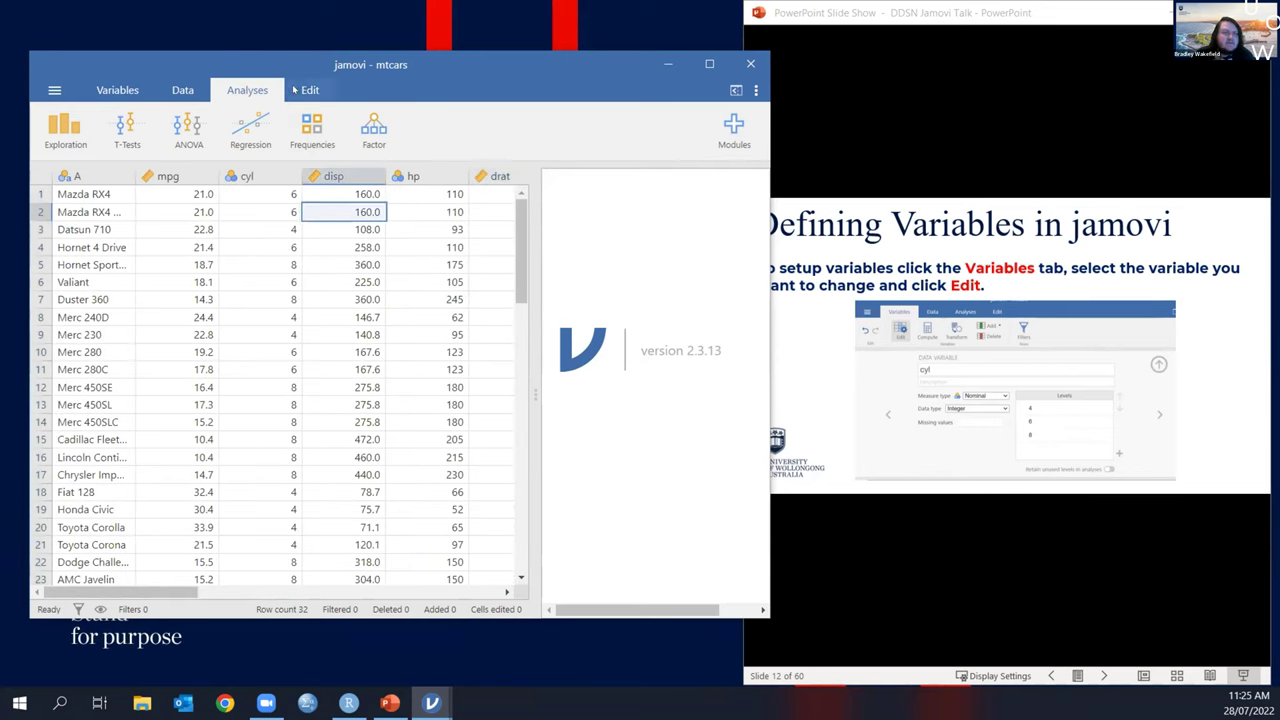
Step: Open the cyl variable's setup from the variable list and set its description to "Number of Cylinders"
{"action": "left_click", "coordinate": [118, 90]}
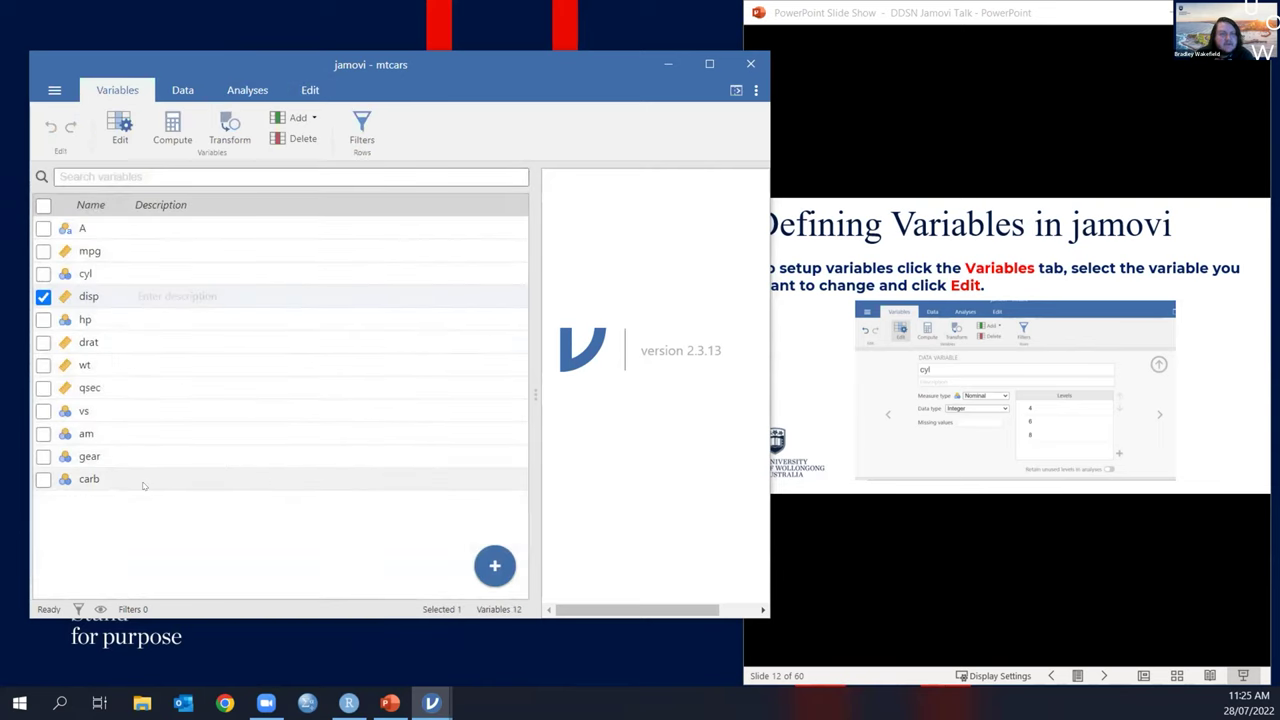
{"action": "left_click", "coordinate": [87, 275]}
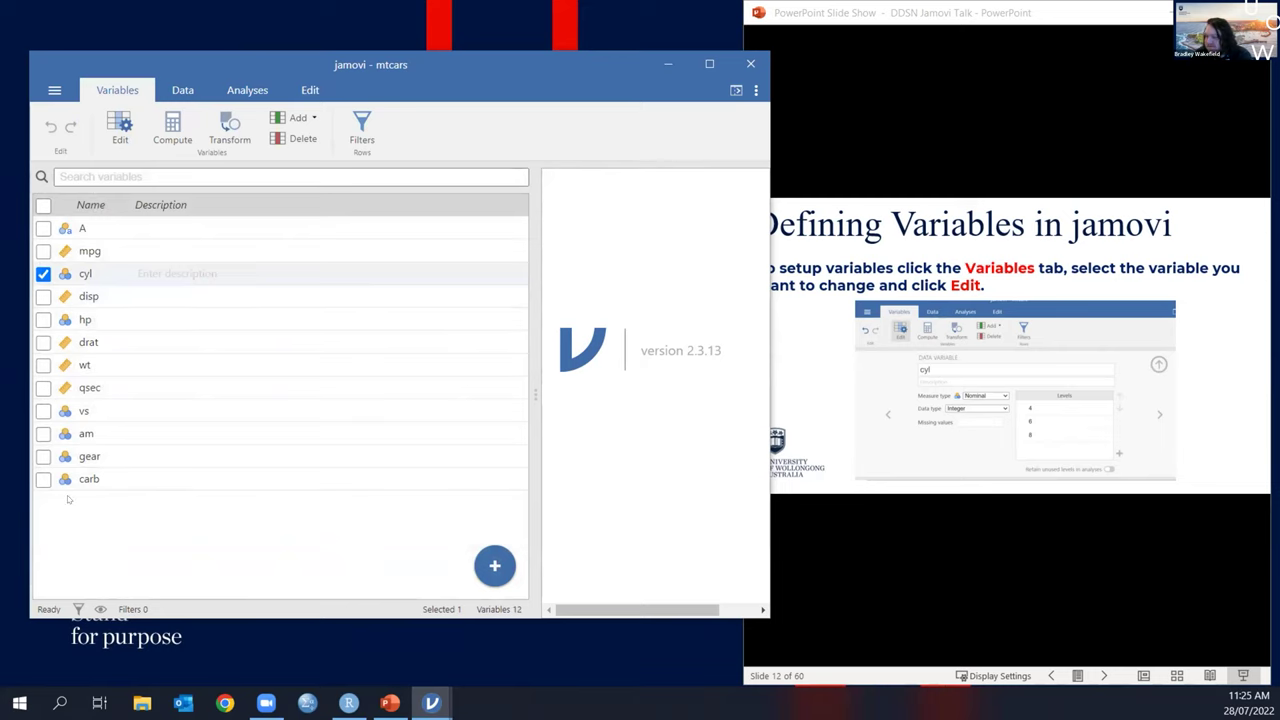
{"action": "left_click", "coordinate": [120, 128]}
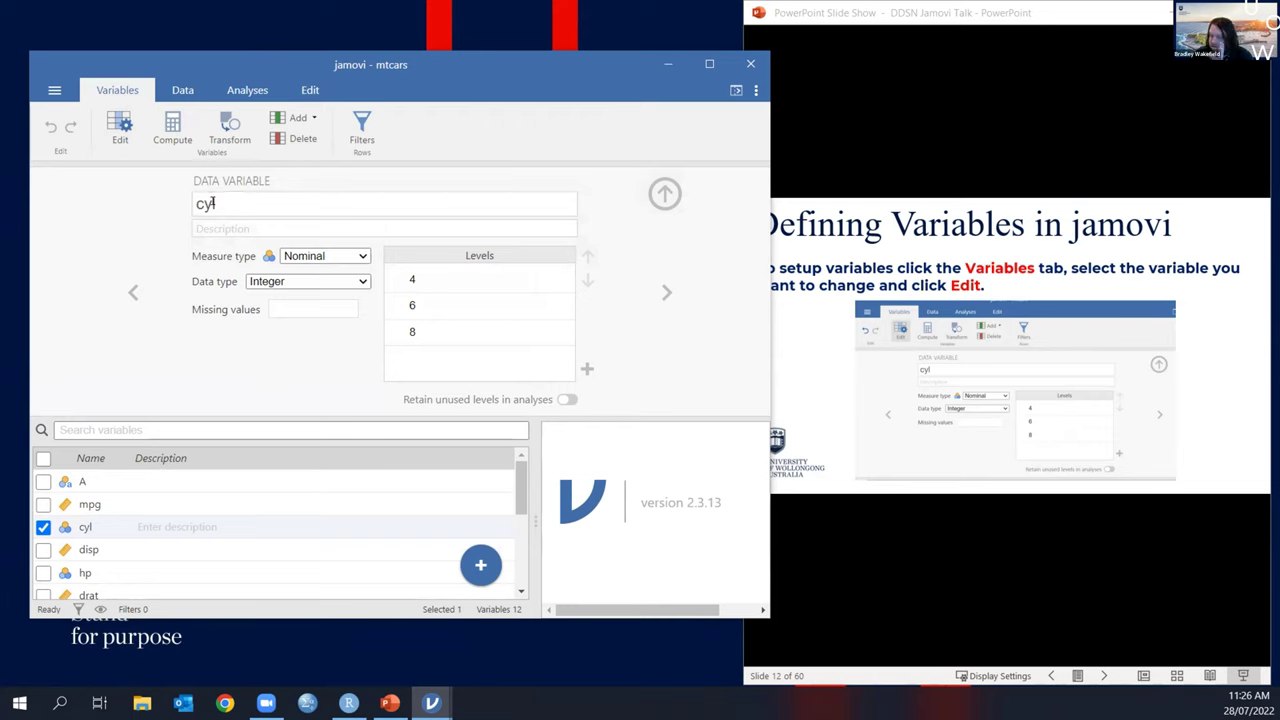
{"action": "left_click", "coordinate": [232, 227]}
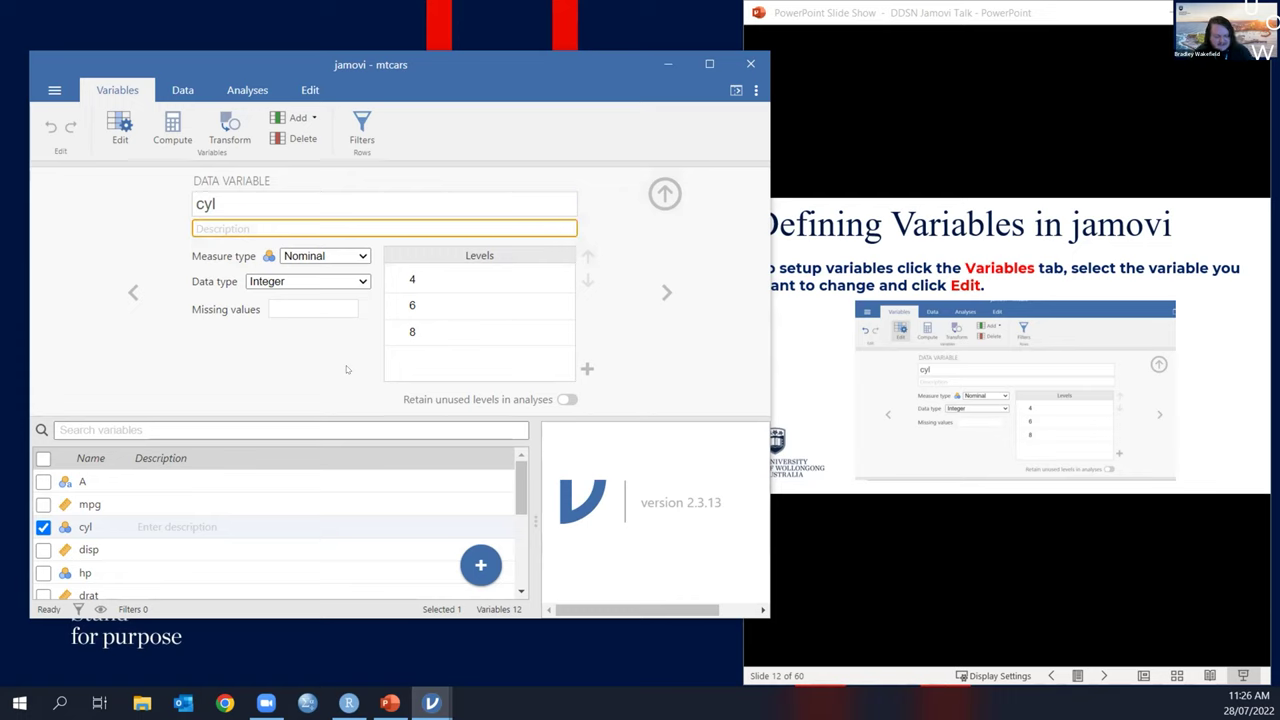
{"action": "type", "text": "Number of Cylinders"}
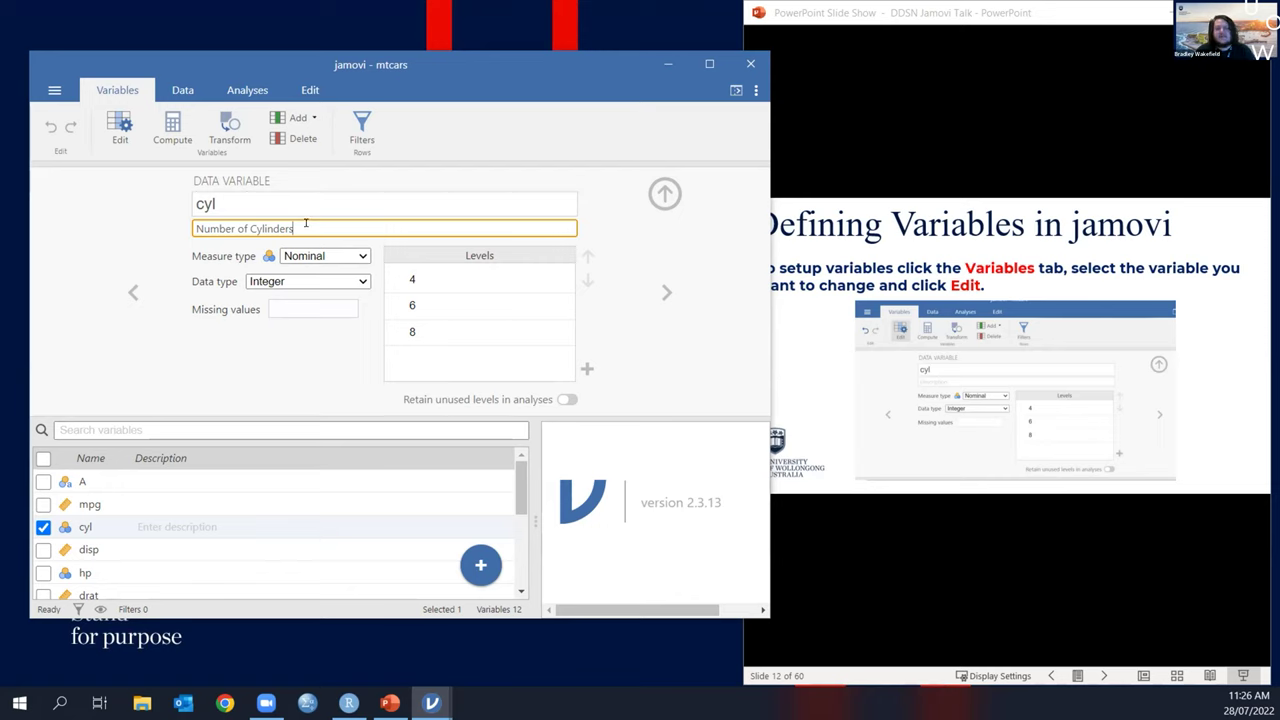
{"action": "left_click", "coordinate": [196, 255]}
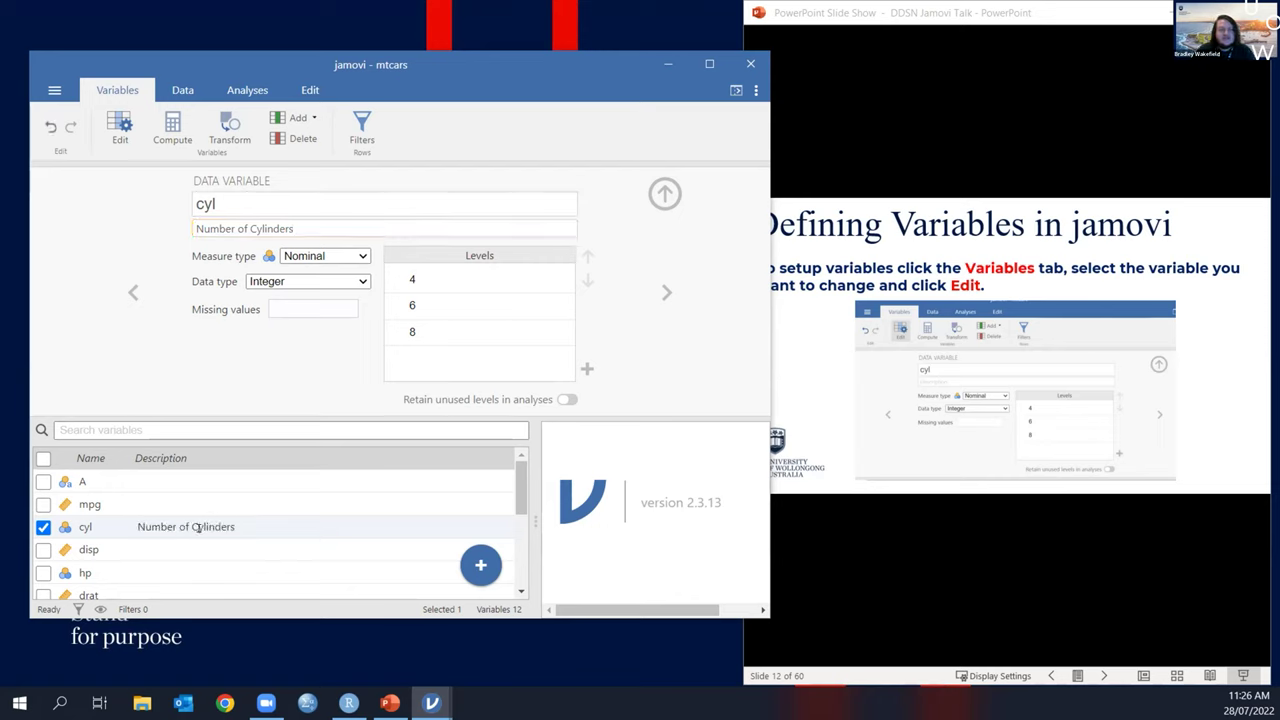
Step: Relabel the cyl variable's levels 4, 6 and 8 as "4 Cylinders", "6 Cylinders" and "8 Cylinders"
{"action": "left_click", "coordinate": [442, 274]}
{"action": "left_click", "coordinate": [684, 315]}
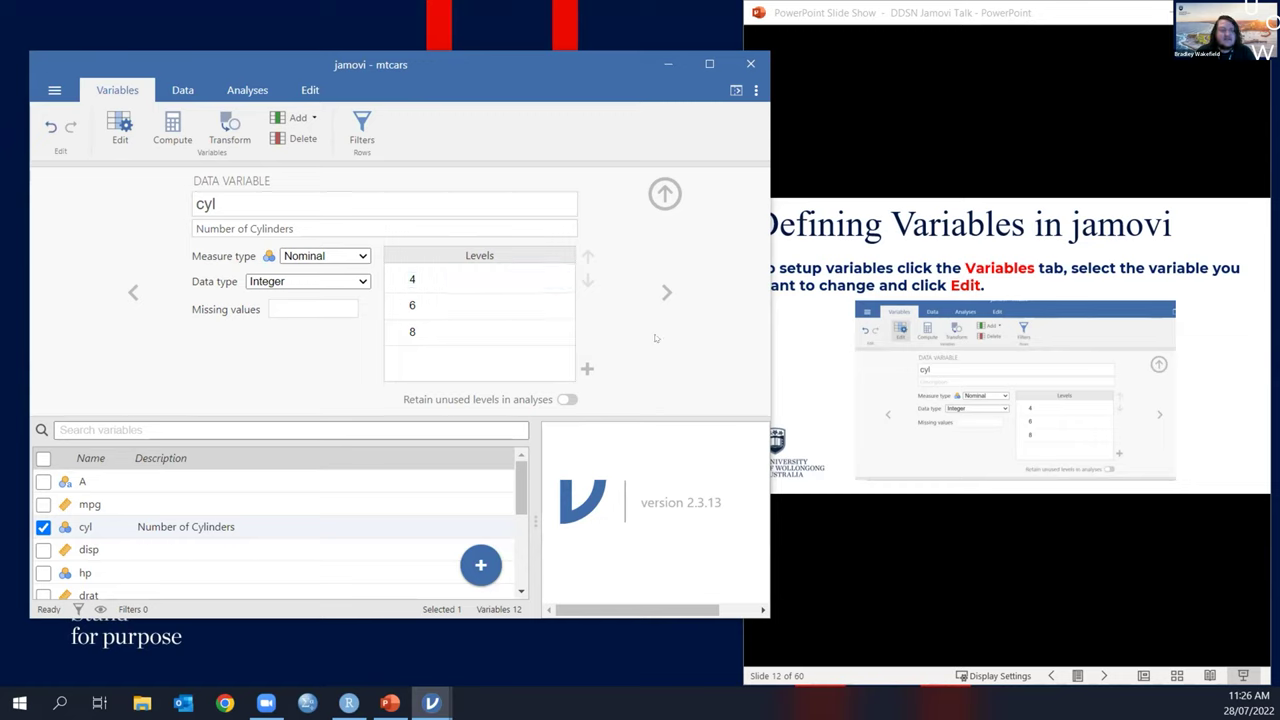
{"action": "left_click", "coordinate": [457, 272]}
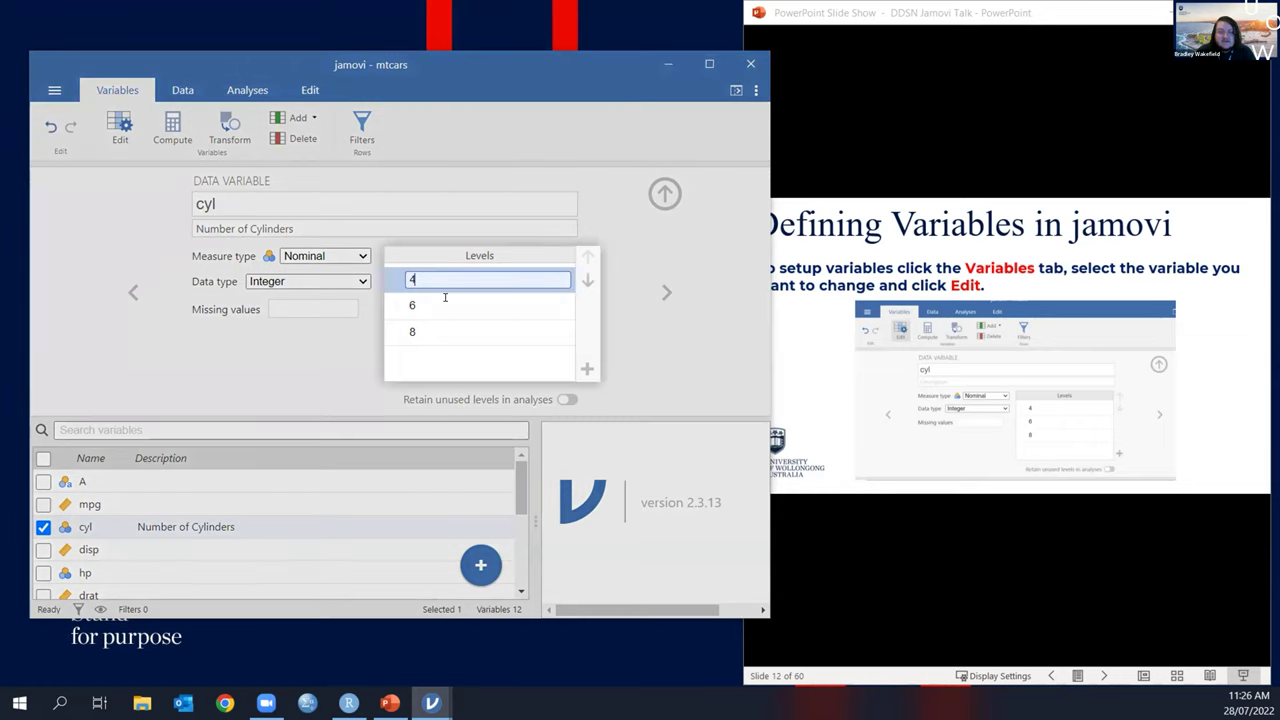
{"action": "left_click", "coordinate": [443, 296]}
{"action": "left_click", "coordinate": [452, 320]}
{"action": "left_click", "coordinate": [446, 304]}
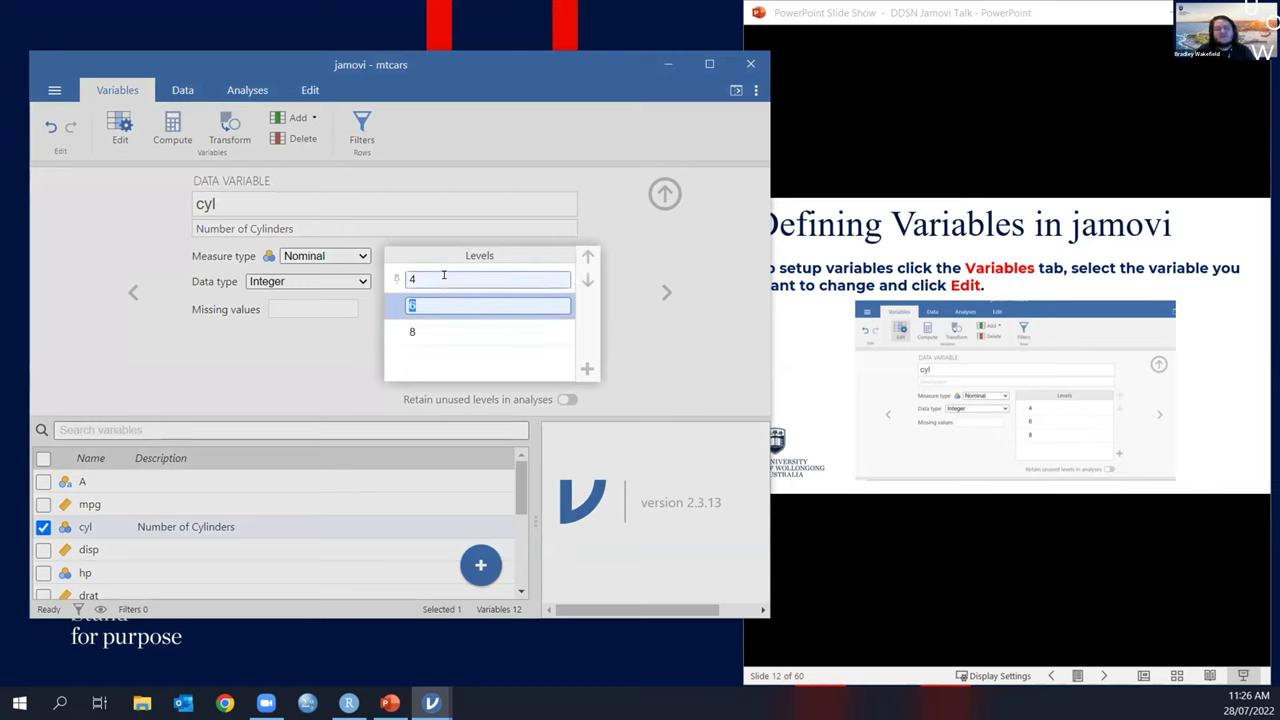
{"action": "left_click", "coordinate": [440, 279]}
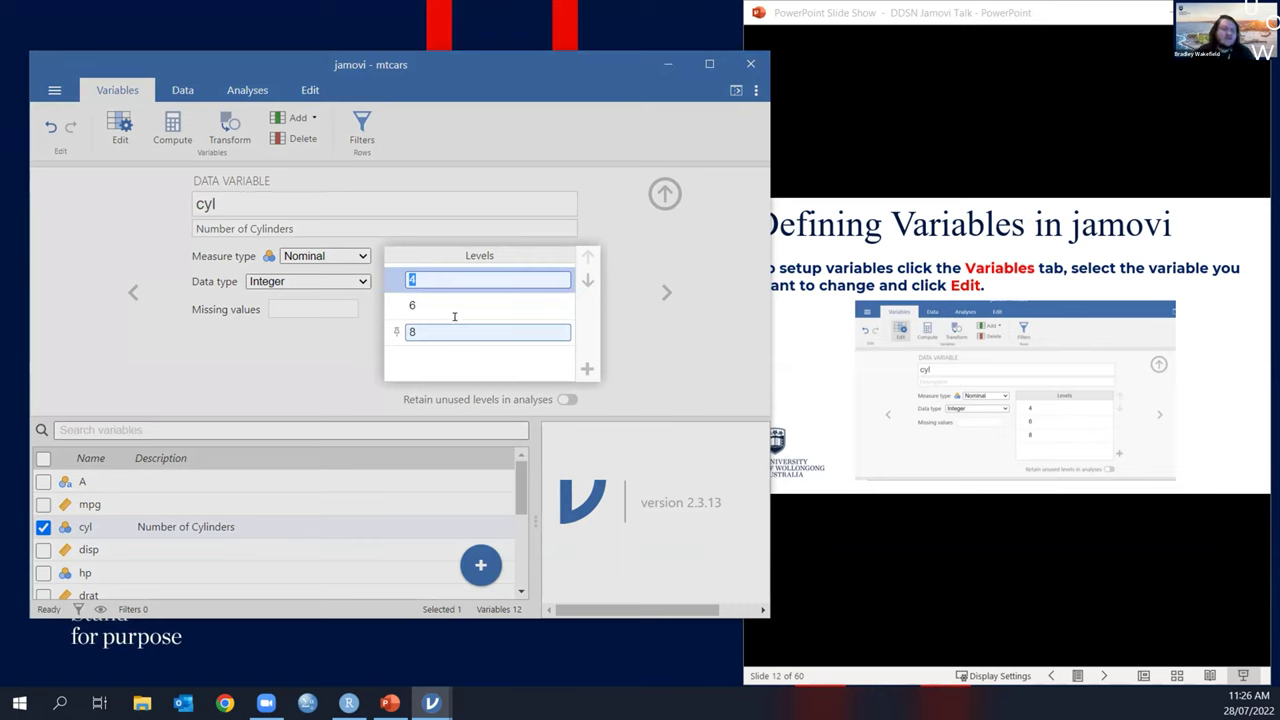
{"action": "type", "text": "Cylinders"}
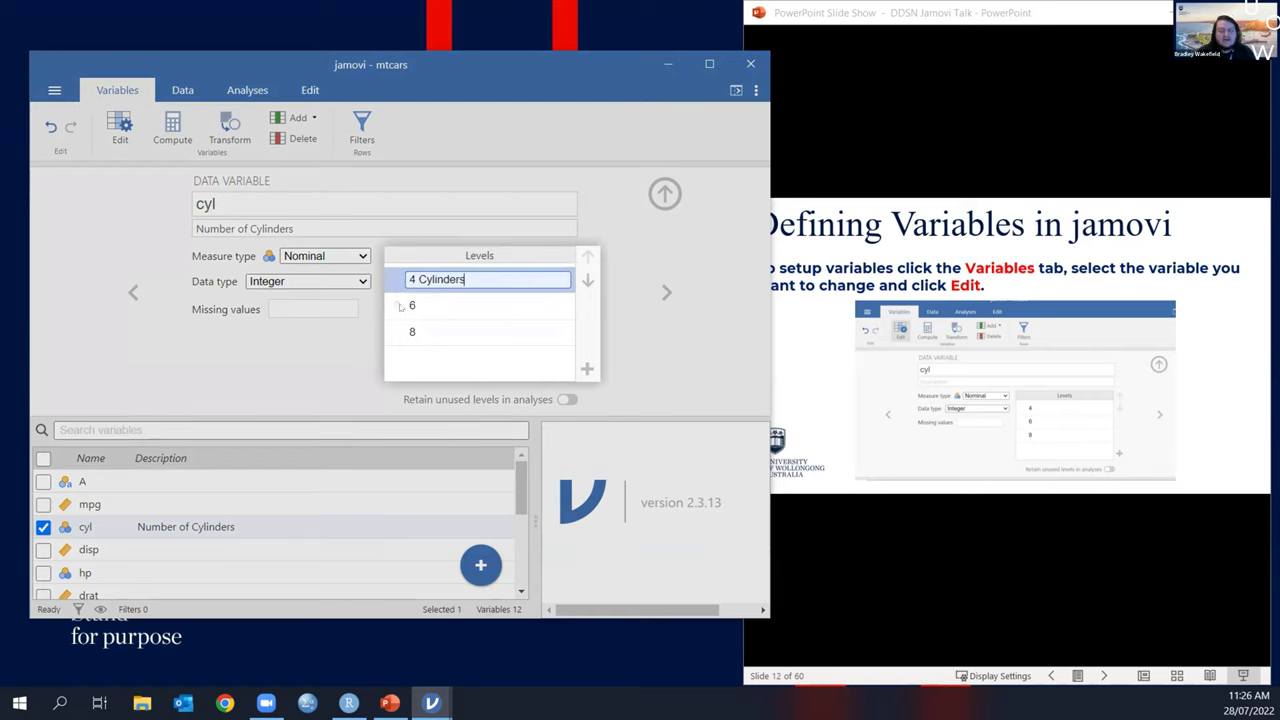
{"action": "left_click", "coordinate": [468, 315]}
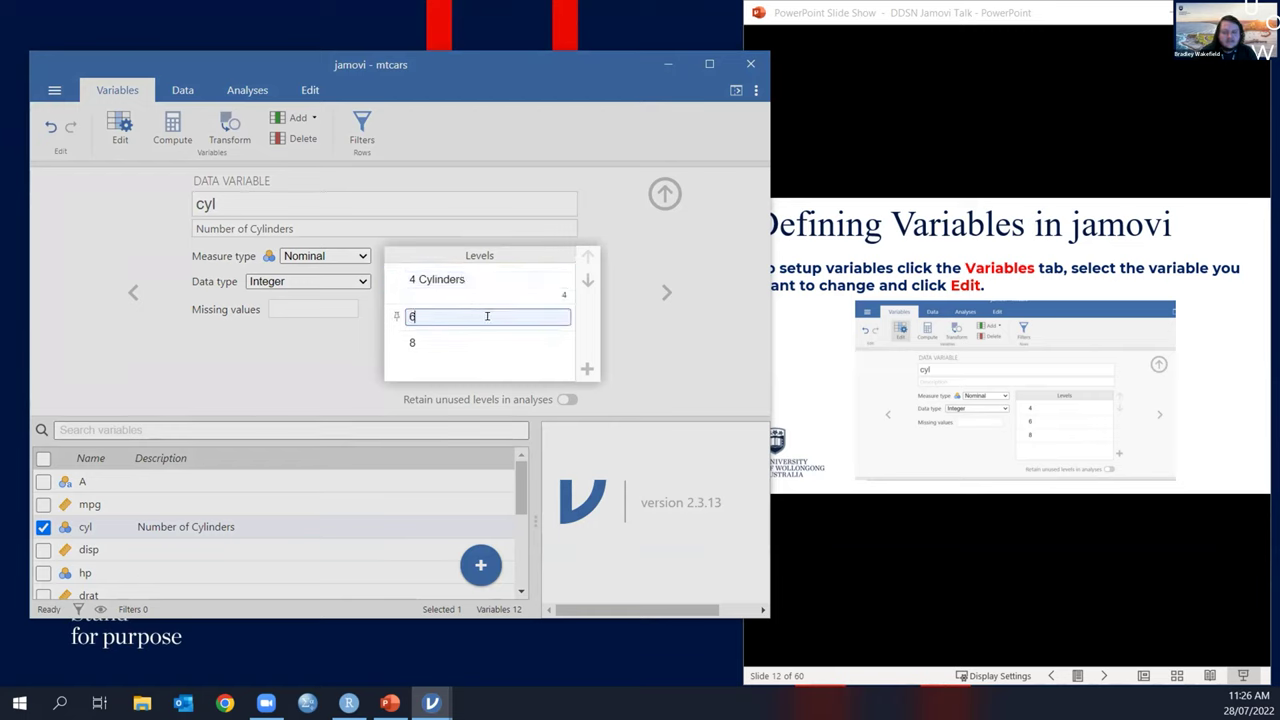
{"action": "type", "text": "Cylinders"}
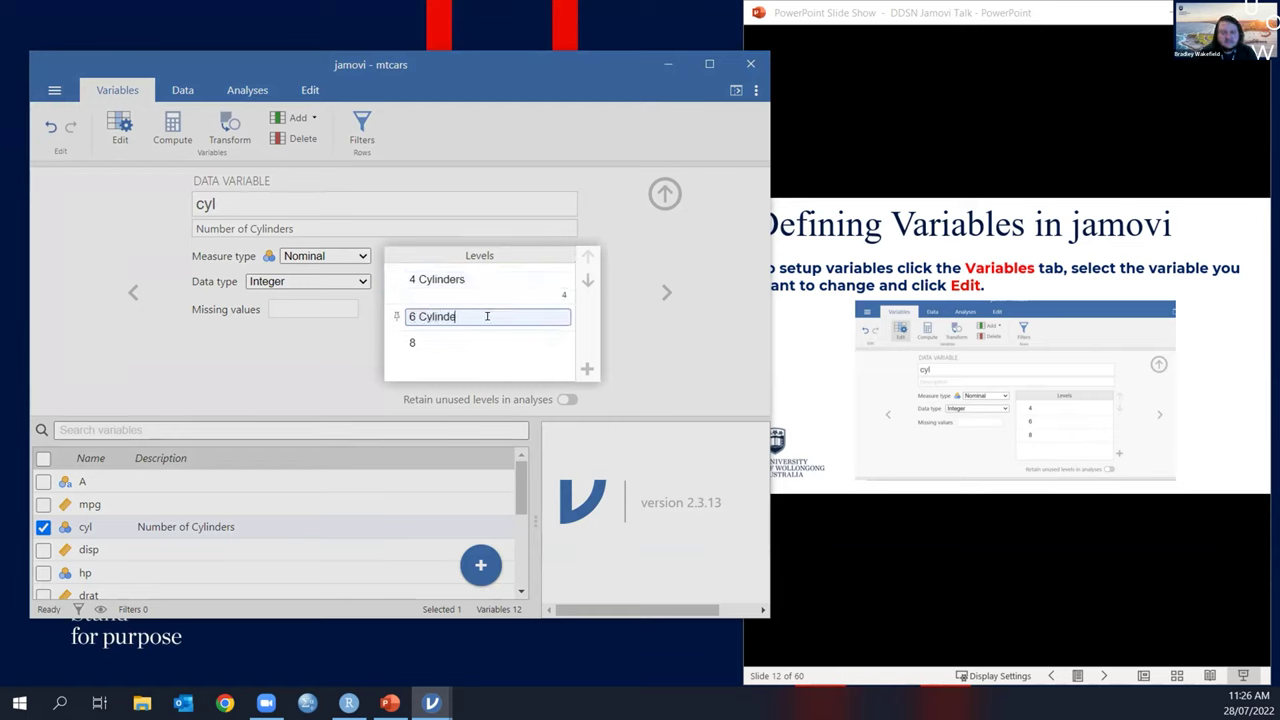
{"action": "left_click", "coordinate": [465, 347]}
{"action": "type", "text": "8 Cylinders"}
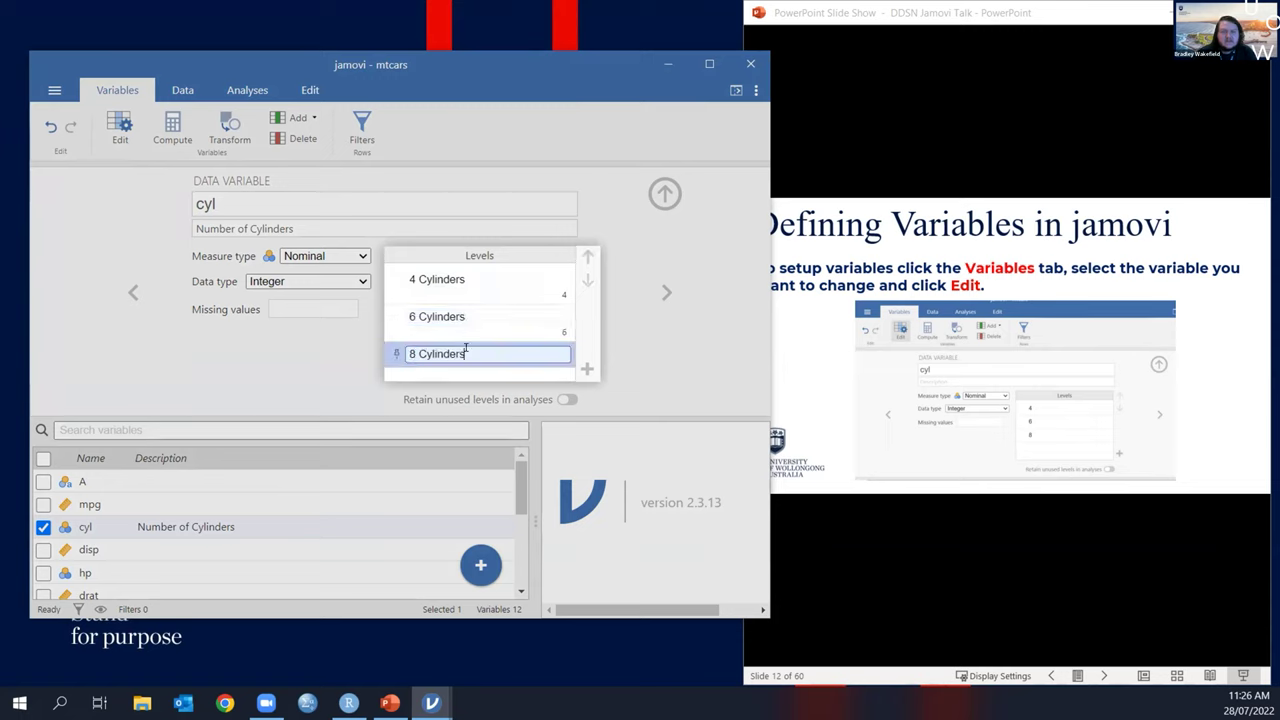
{"action": "key", "text": "Return"}
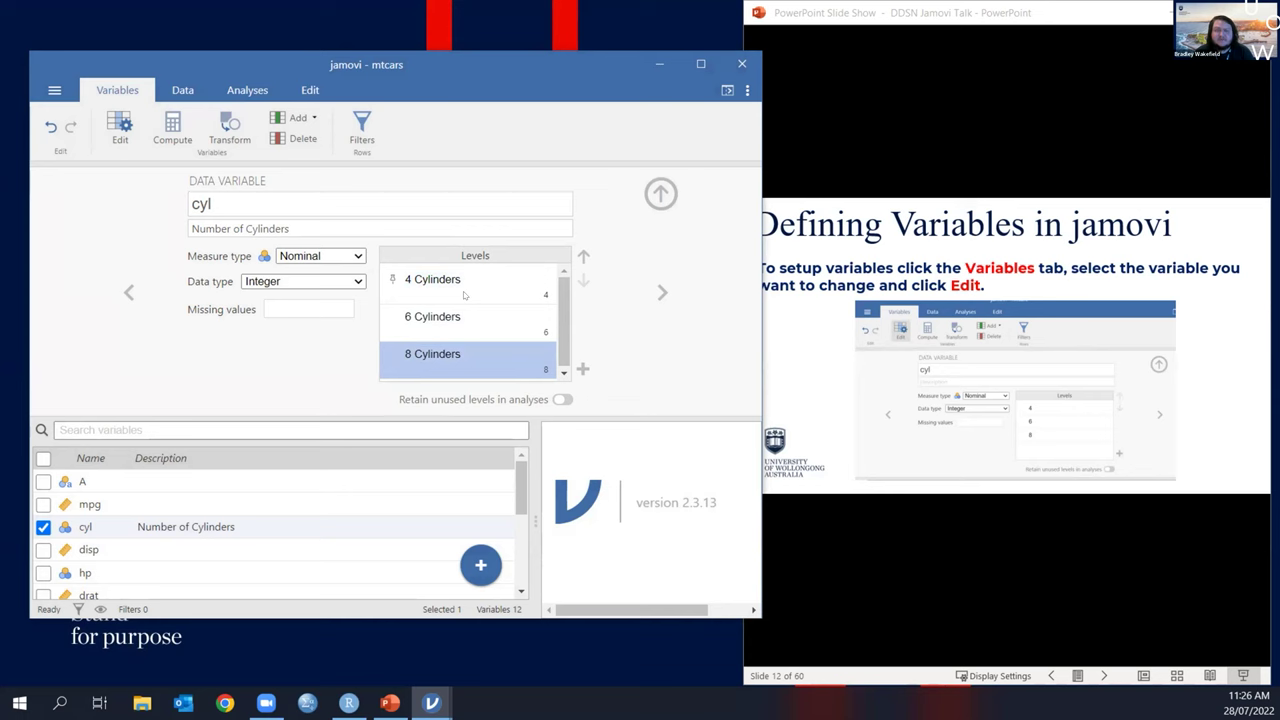
Step: Check the cyl column's level labels in the data spreadsheet and compare them with the text variable A
{"action": "left_click", "coordinate": [182, 90]}
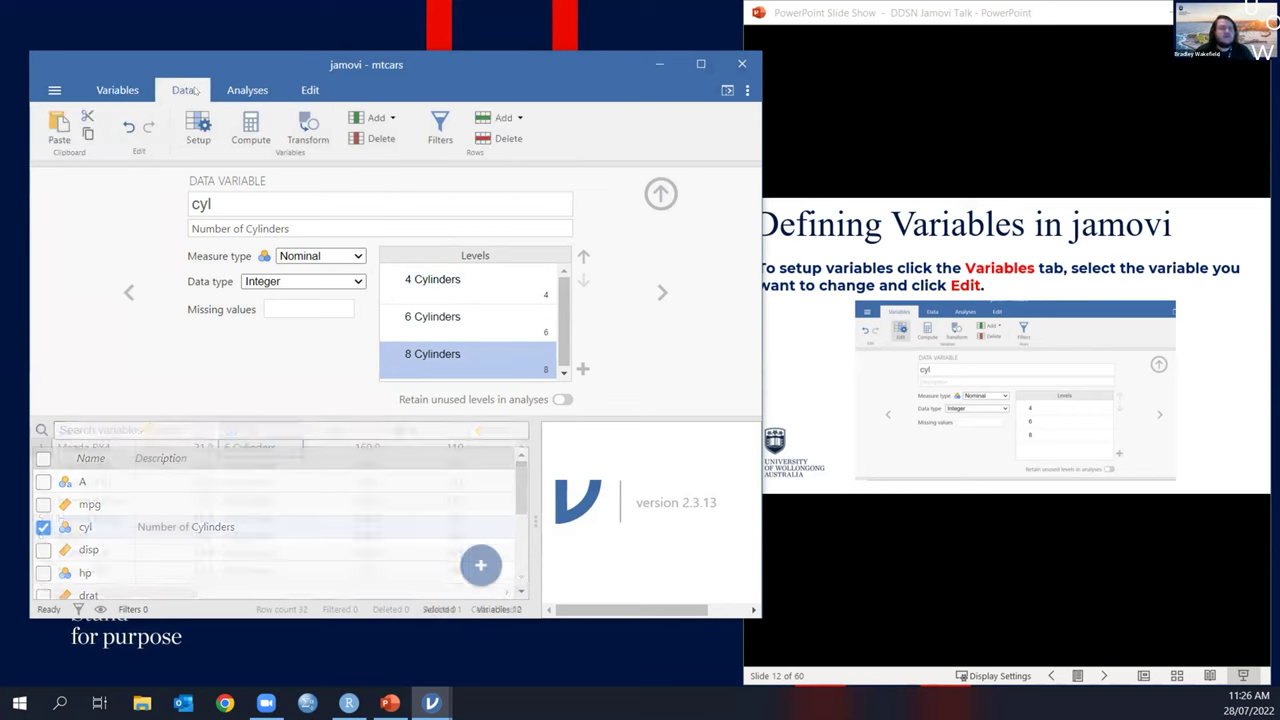
{"action": "scroll", "coordinate": [240, 495], "scroll_direction": "down", "scroll_amount": 10}
{"action": "scroll", "coordinate": [240, 495], "scroll_direction": "up", "scroll_amount": 5}
{"action": "left_click", "coordinate": [240, 510]}
{"action": "scroll", "coordinate": [150, 500], "scroll_direction": "up", "scroll_amount": 5}
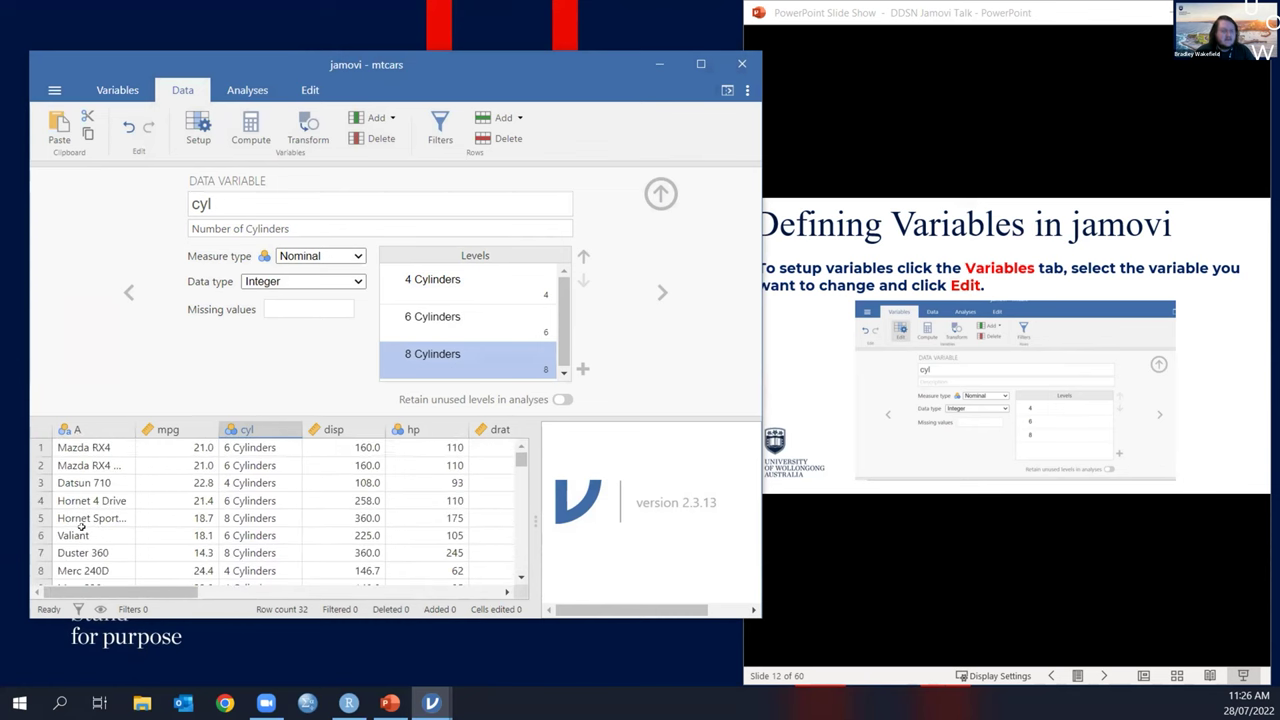
{"action": "left_click", "coordinate": [90, 468]}
{"action": "left_click", "coordinate": [100, 466]}
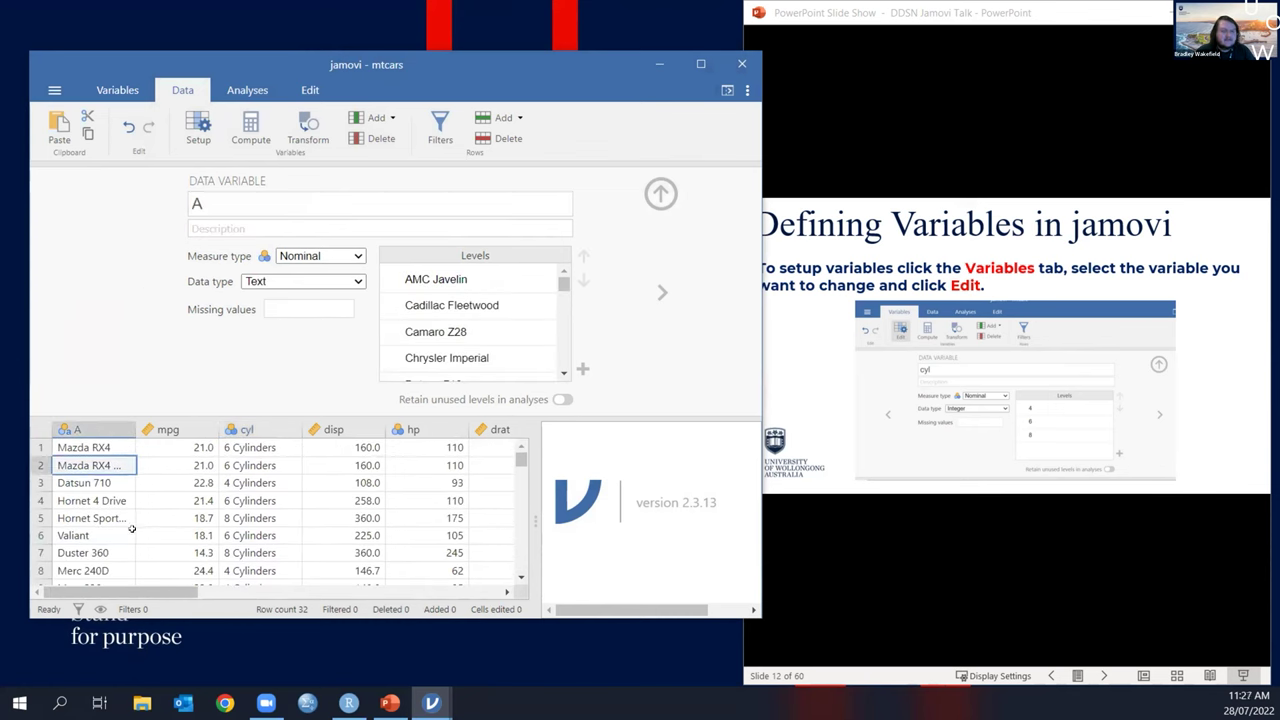
{"action": "left_click", "coordinate": [240, 465]}
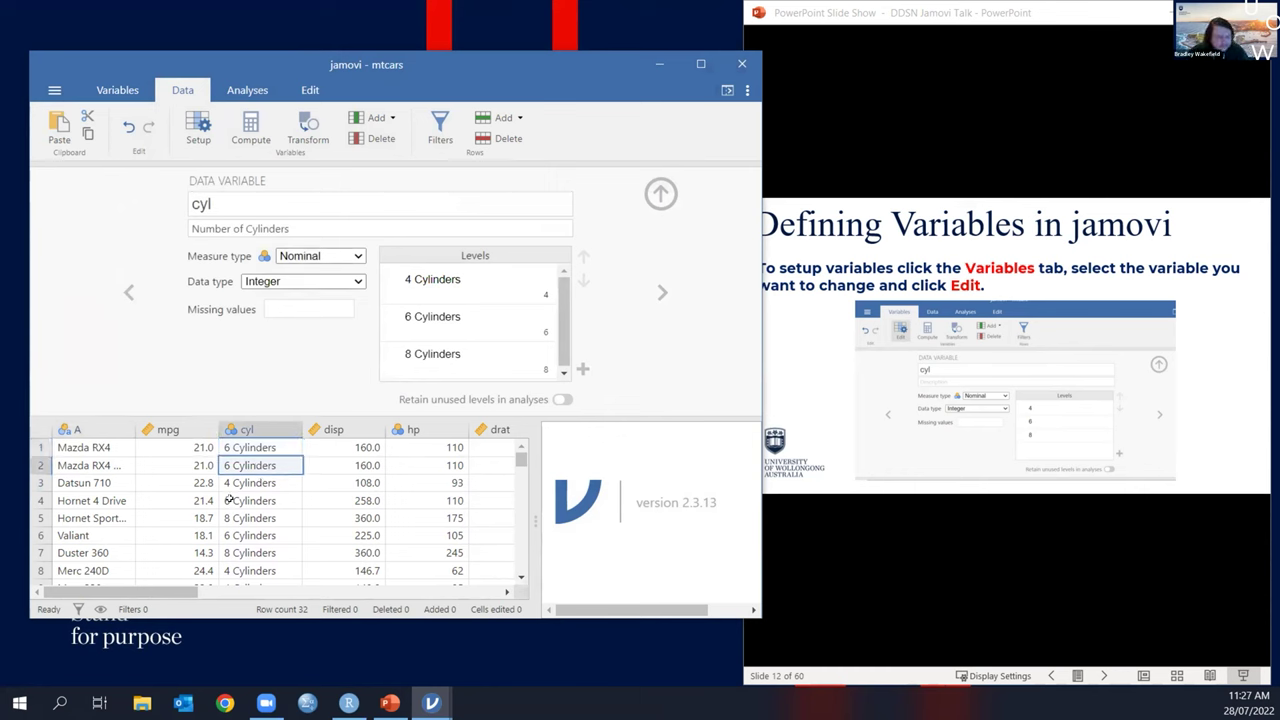
Step: Advance the PowerPoint slide show to slide 13, and view the am variable's measure type options in jamovi
{"action": "left_click", "coordinate": [1005, 410]}
{"action": "left_click", "coordinate": [1005, 410]}
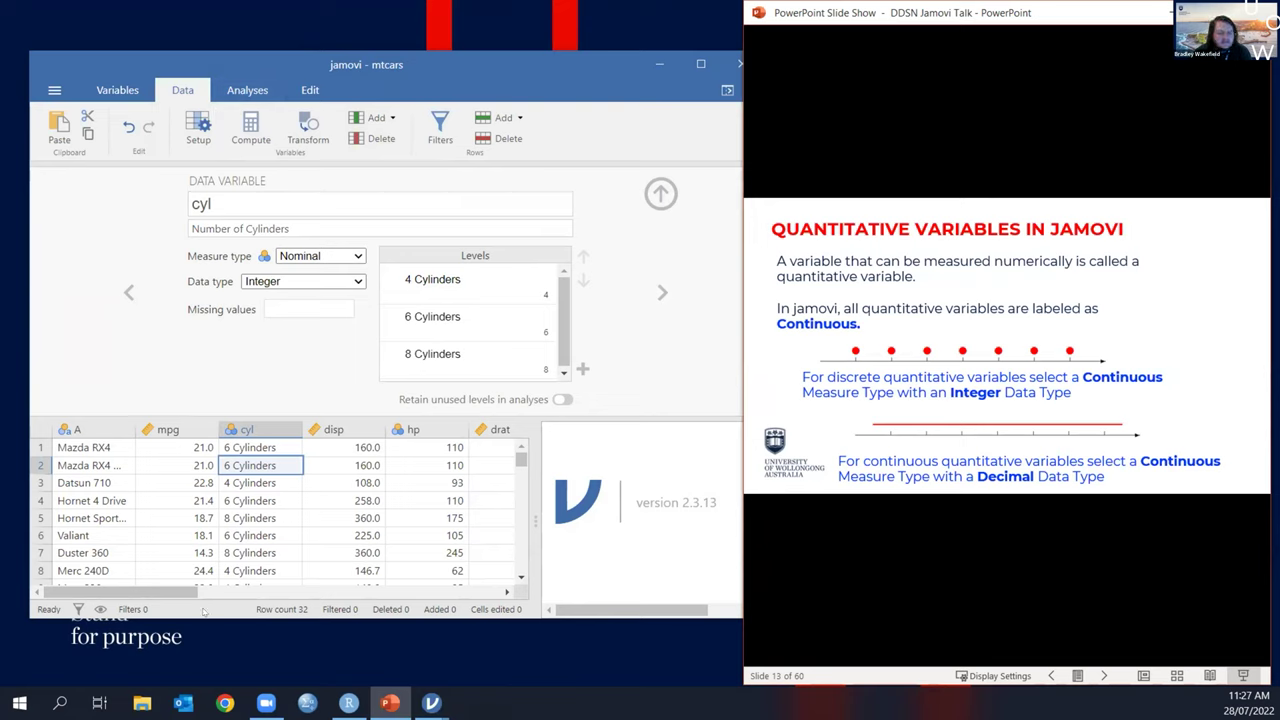
{"action": "left_click_drag", "start_coordinate": [168, 592], "coordinate": [382, 580]}
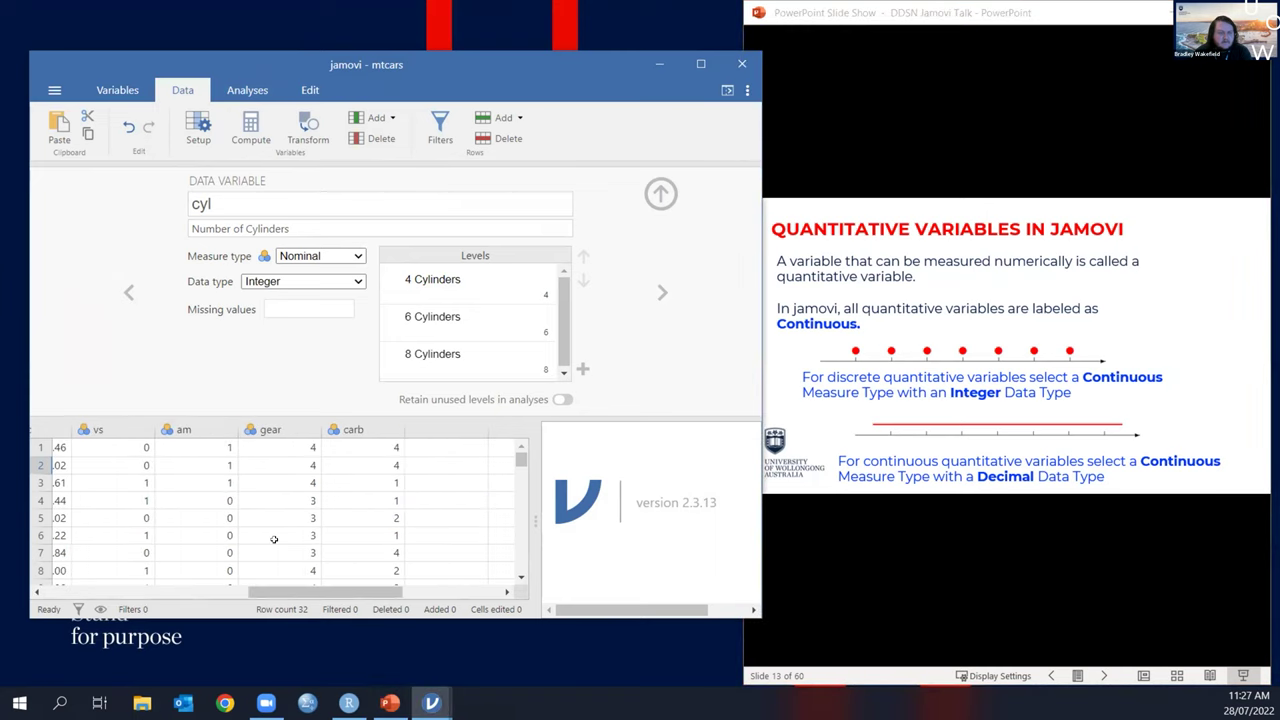
{"action": "left_click", "coordinate": [198, 464]}
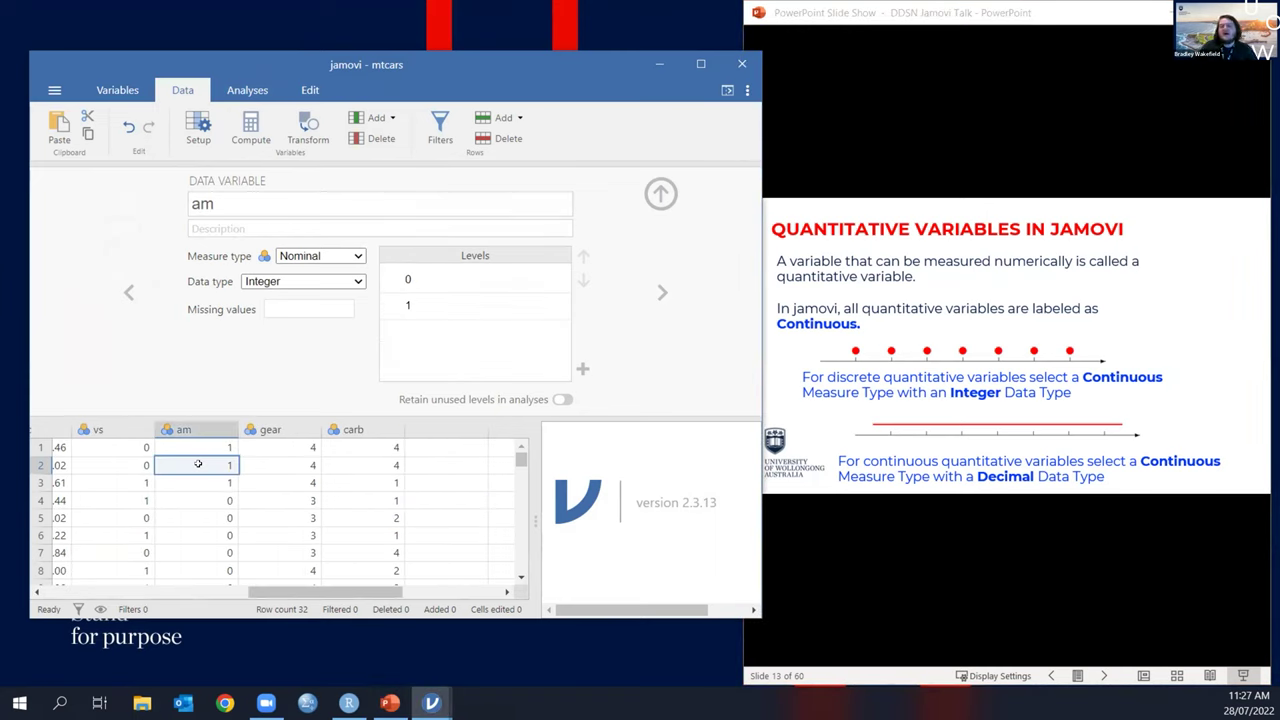
{"action": "left_click", "coordinate": [966, 312]}
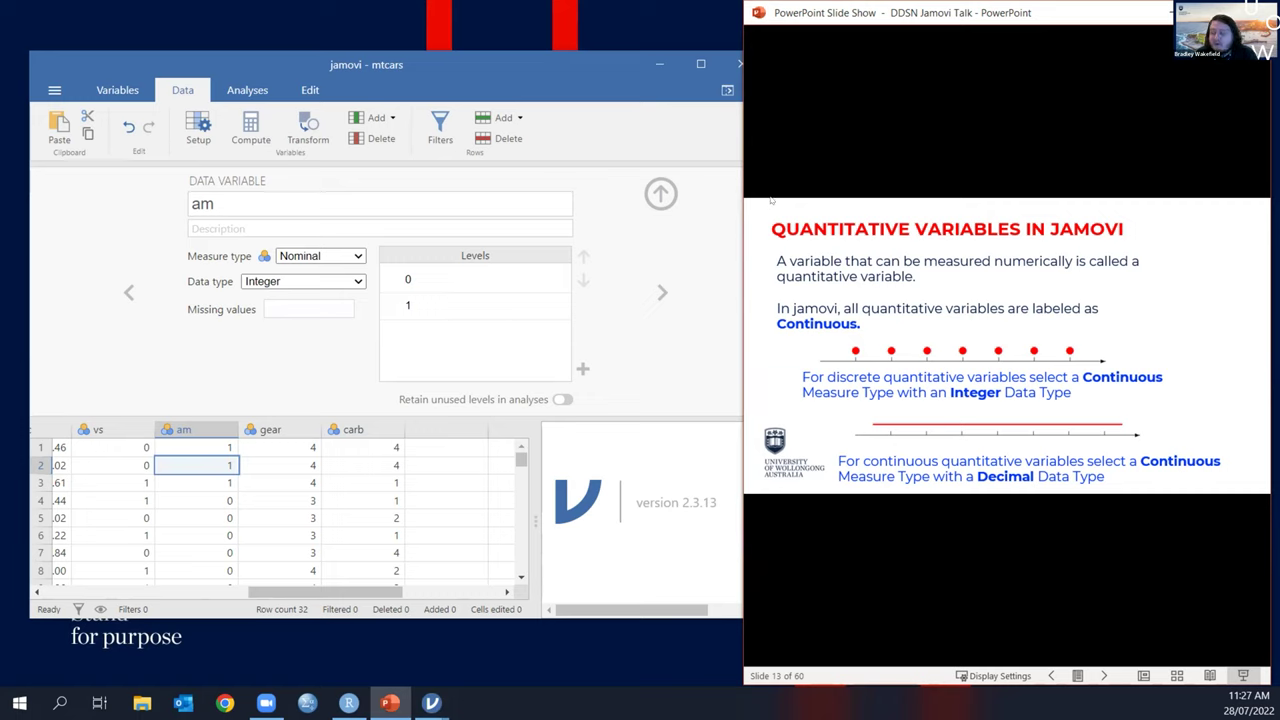
{"action": "left_click", "coordinate": [322, 256]}
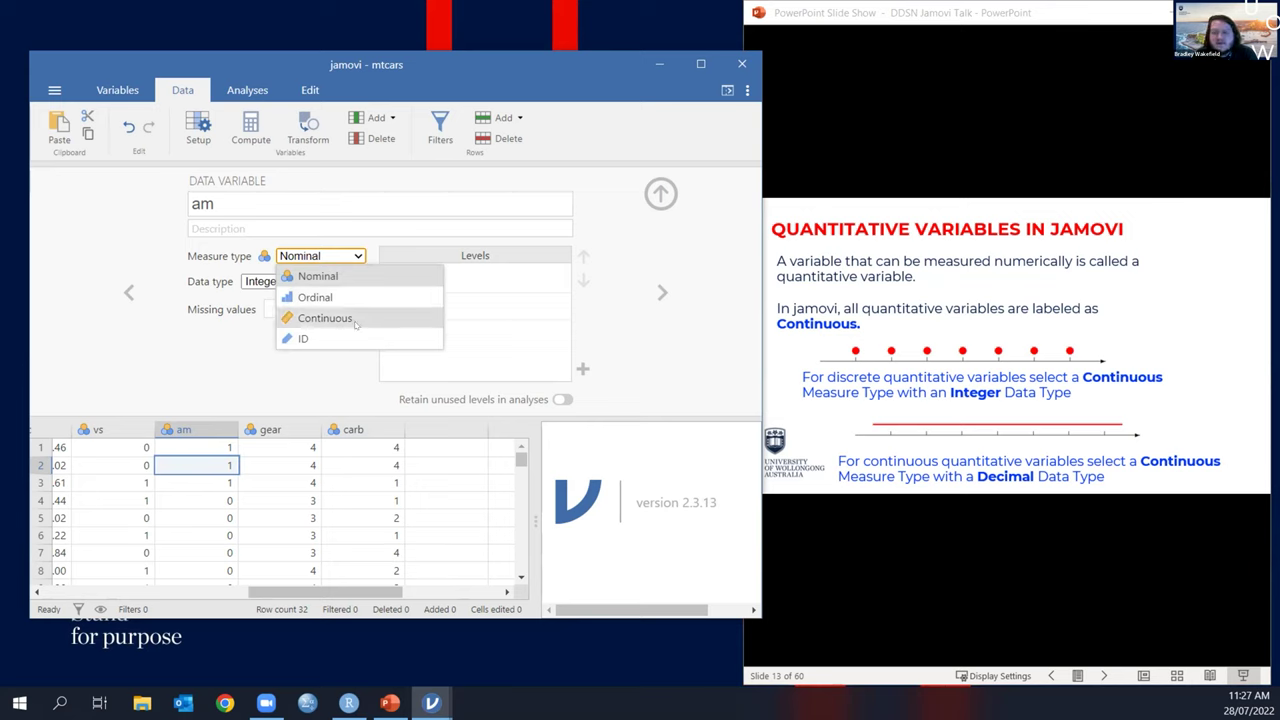
{"action": "left_click", "coordinate": [322, 256]}
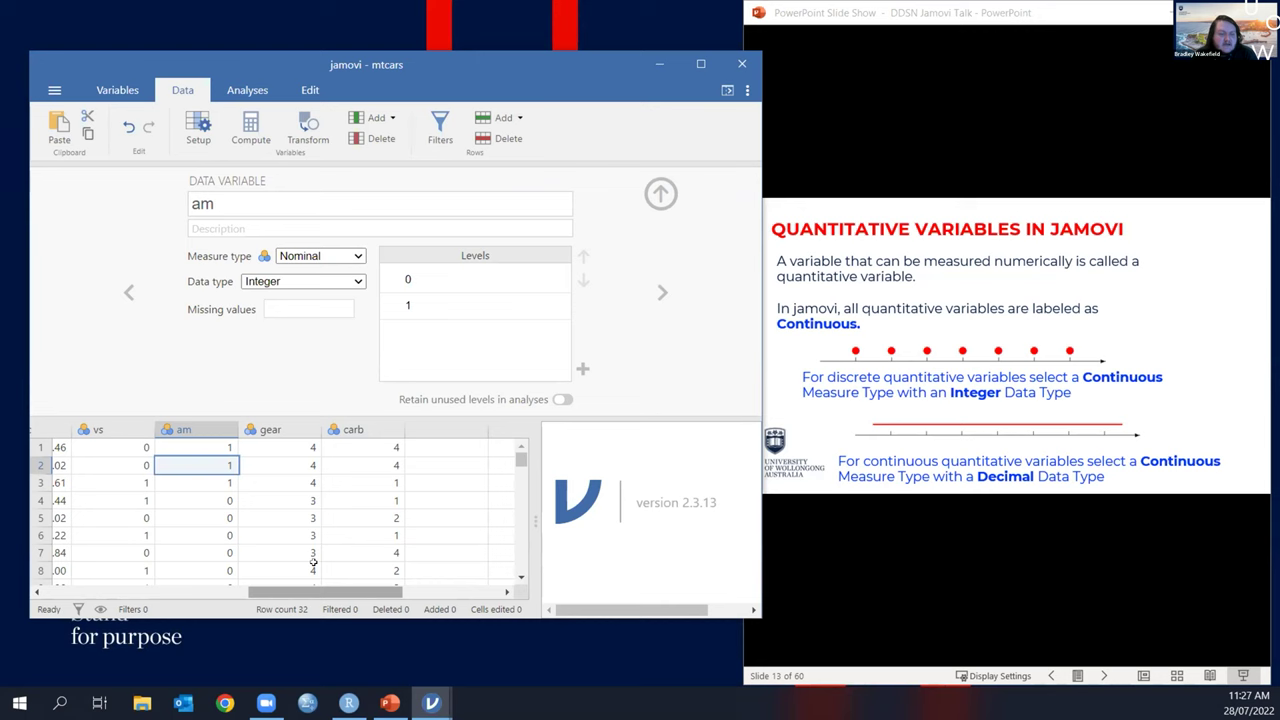
Step: Set the hp variable's measure type to Continuous, keeping Integer as its data type
{"action": "left_click_drag", "start_coordinate": [299, 591], "coordinate": [137, 591]}
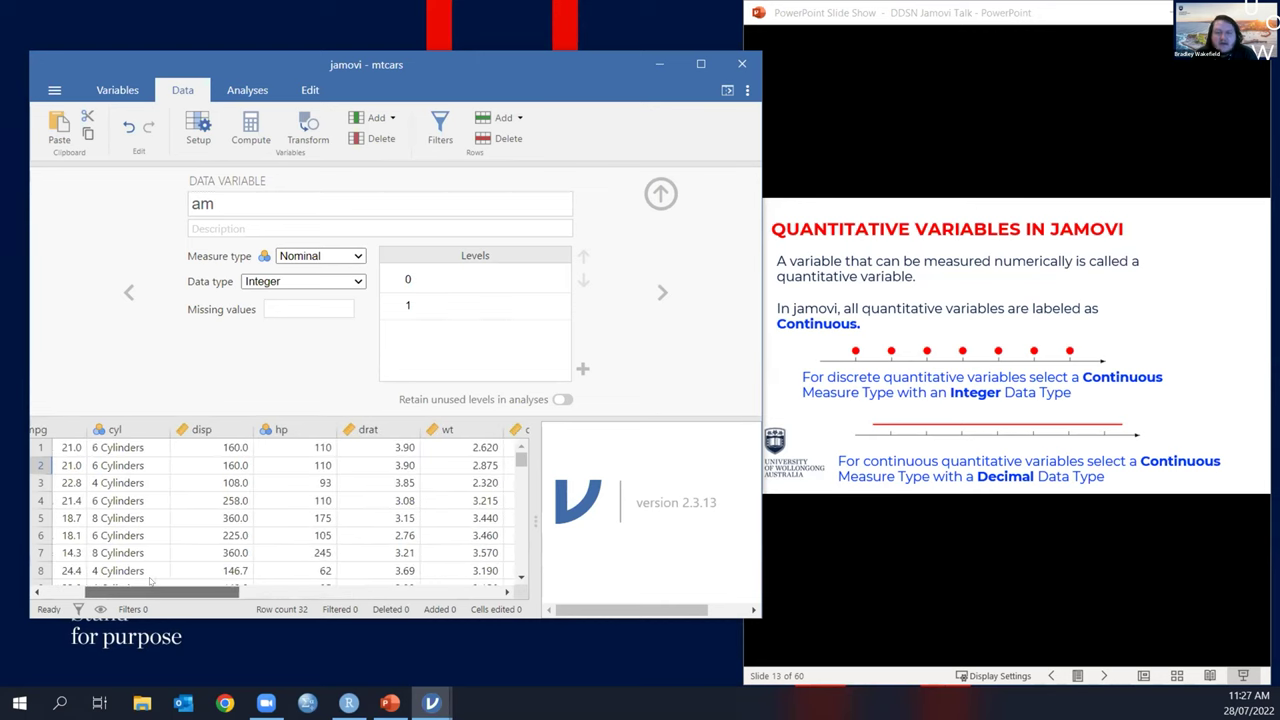
{"action": "left_click", "coordinate": [285, 500]}
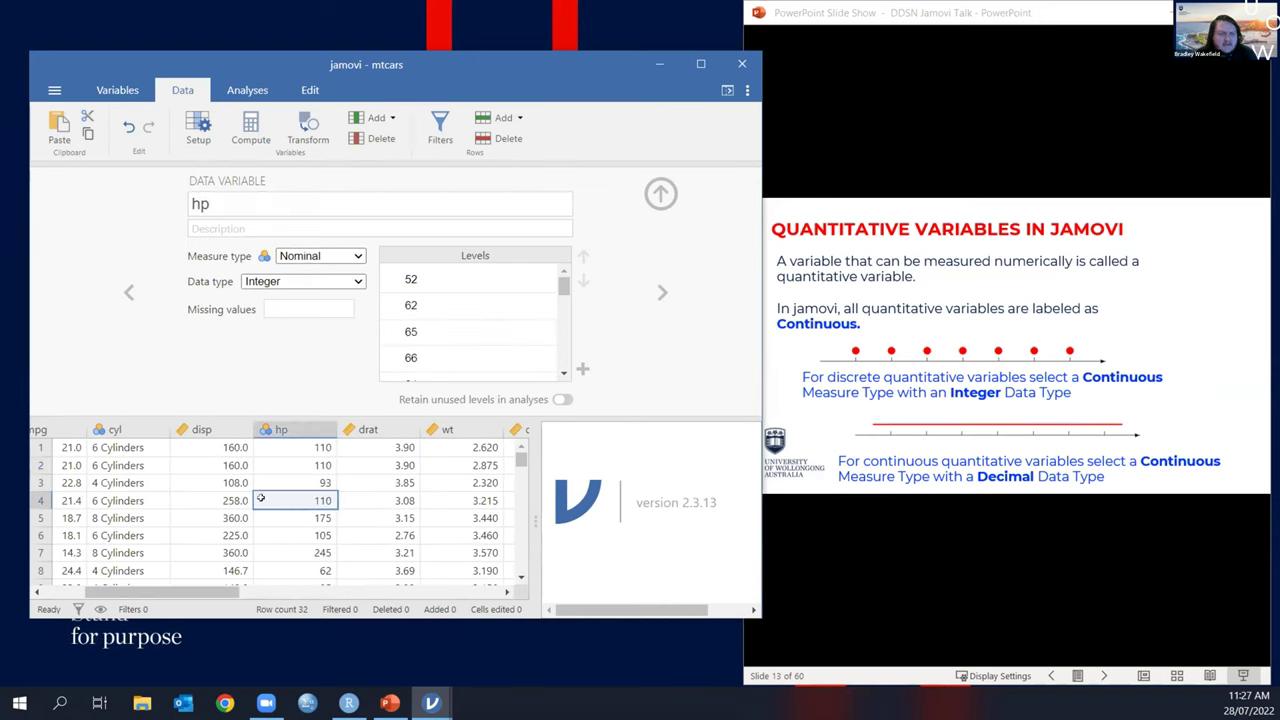
{"action": "left_click", "coordinate": [323, 257]}
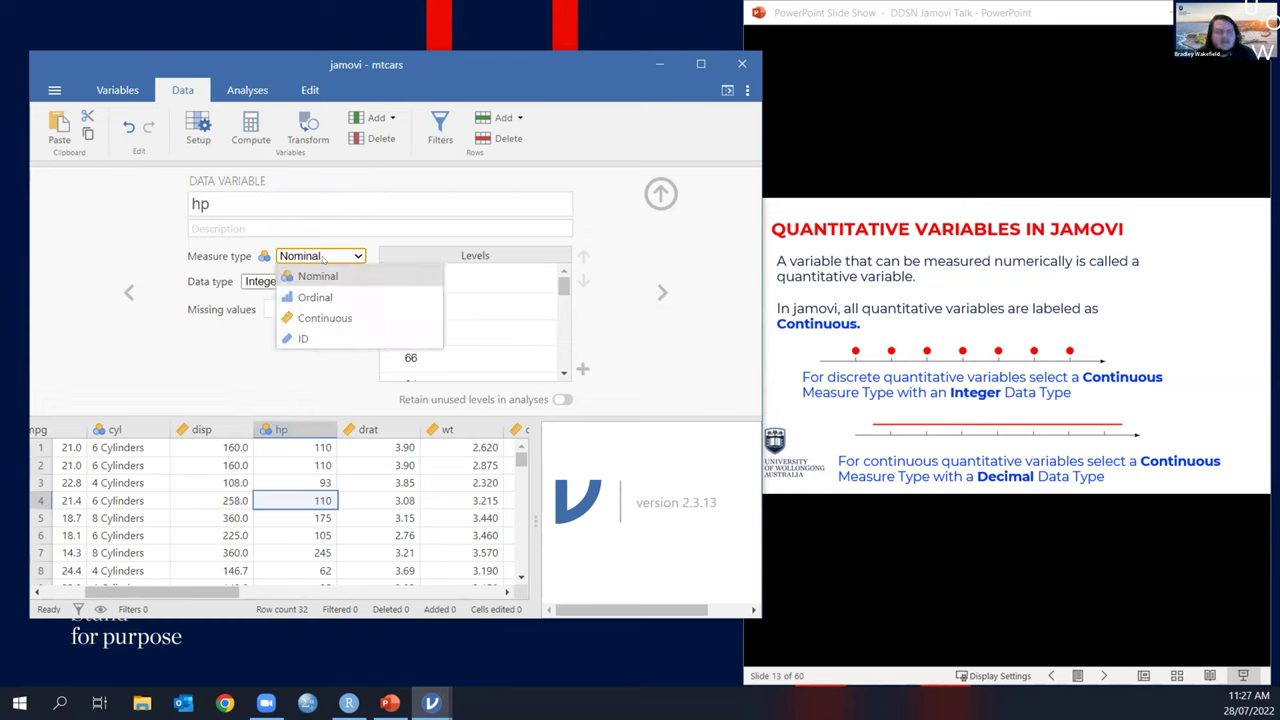
{"action": "left_click", "coordinate": [322, 318]}
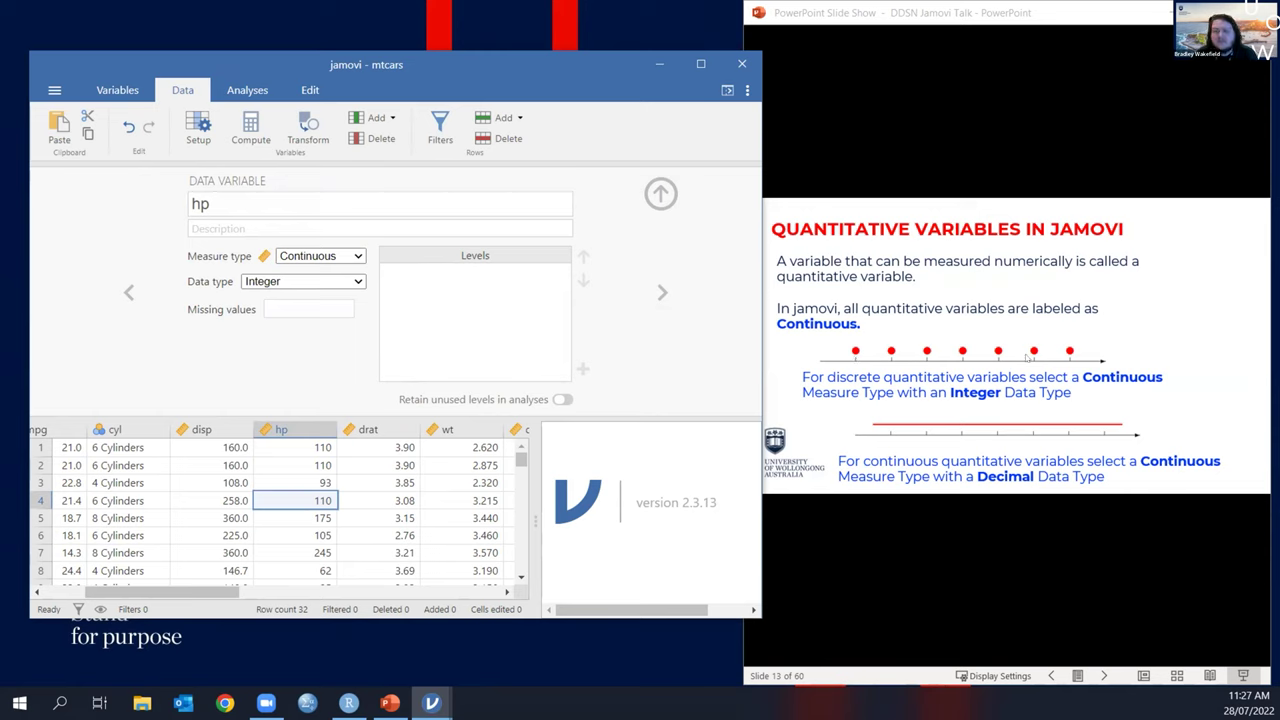
{"action": "left_click", "coordinate": [270, 282]}
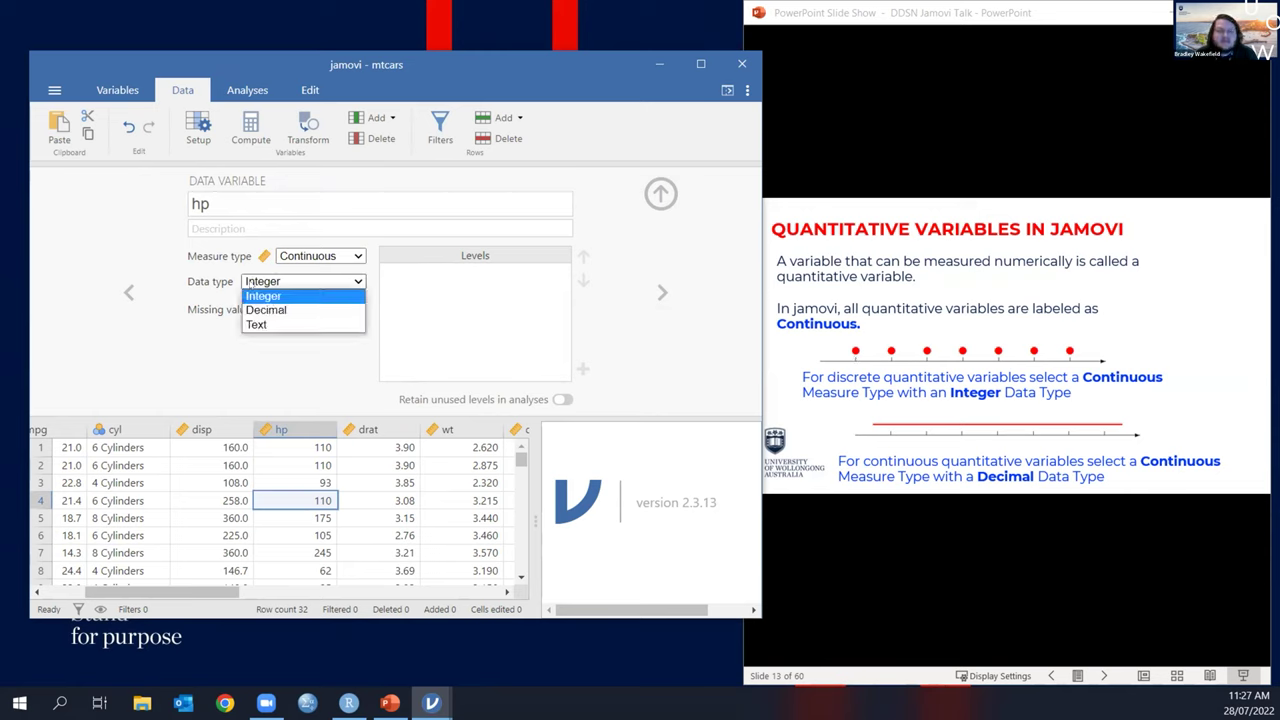
{"action": "left_click", "coordinate": [256, 296]}
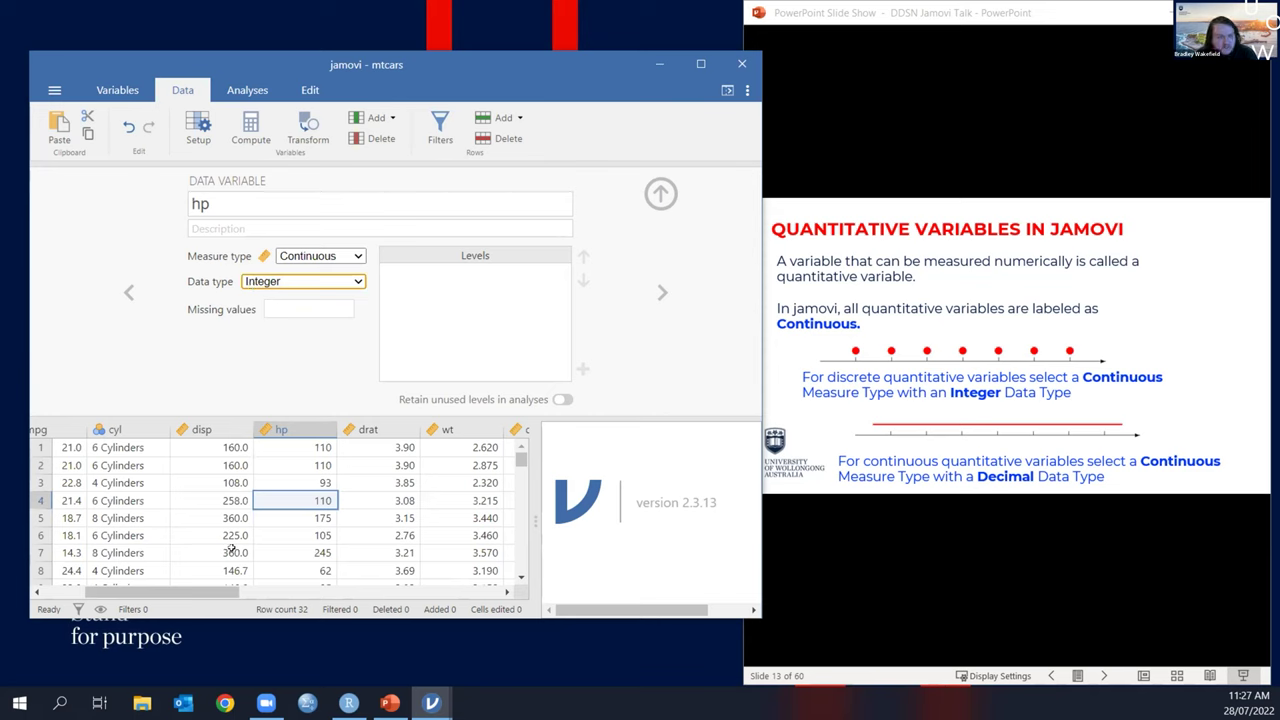
Step: Examine the measure and data types of the wt and qsec variables and compare them with hp
{"action": "left_click_drag", "start_coordinate": [190, 592], "coordinate": [242, 592]}
{"action": "left_click", "coordinate": [303, 517]}
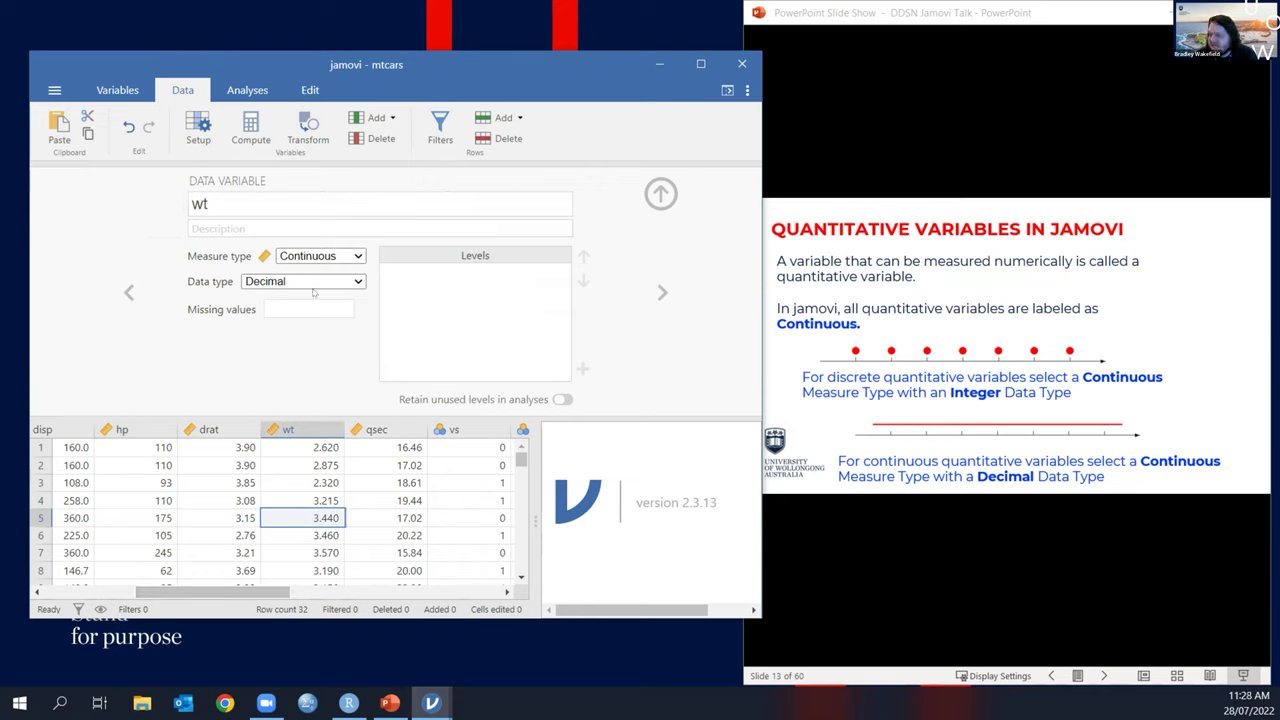
{"action": "key", "text": "Up"}
{"action": "key", "text": "Up"}
{"action": "key", "text": "Right"}
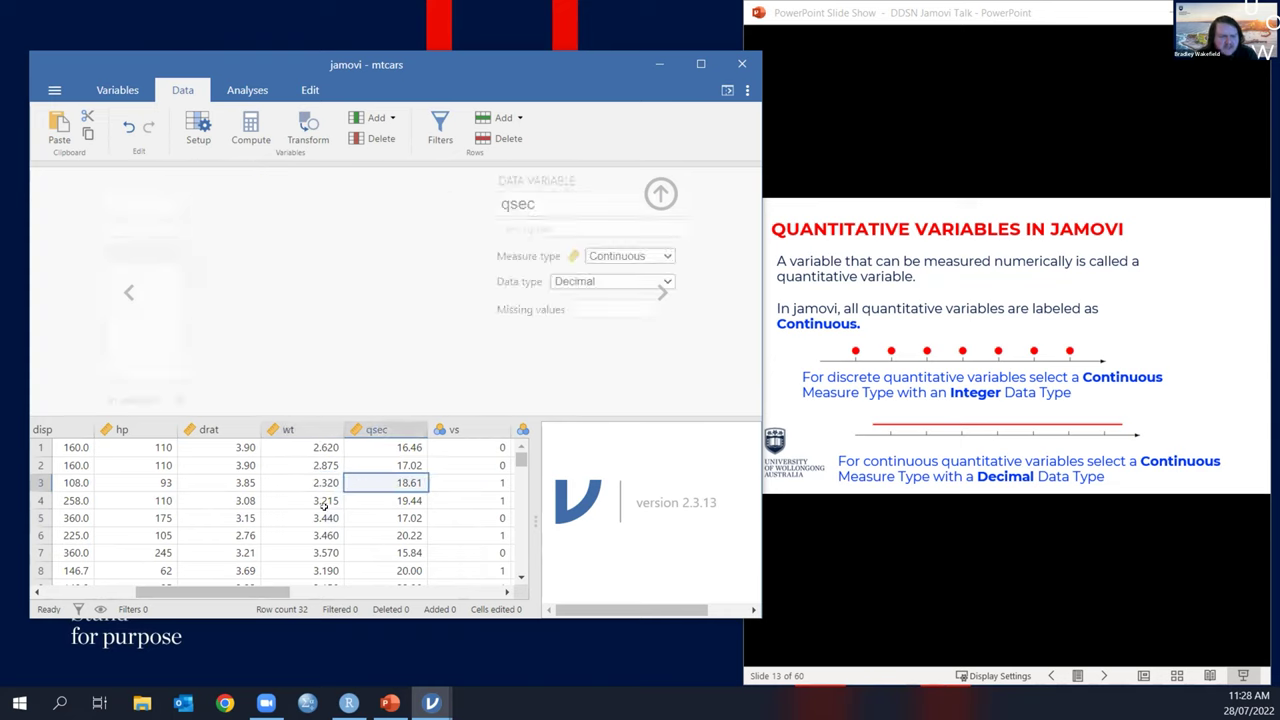
{"action": "left_click_drag", "start_coordinate": [207, 592], "coordinate": [167, 592]}
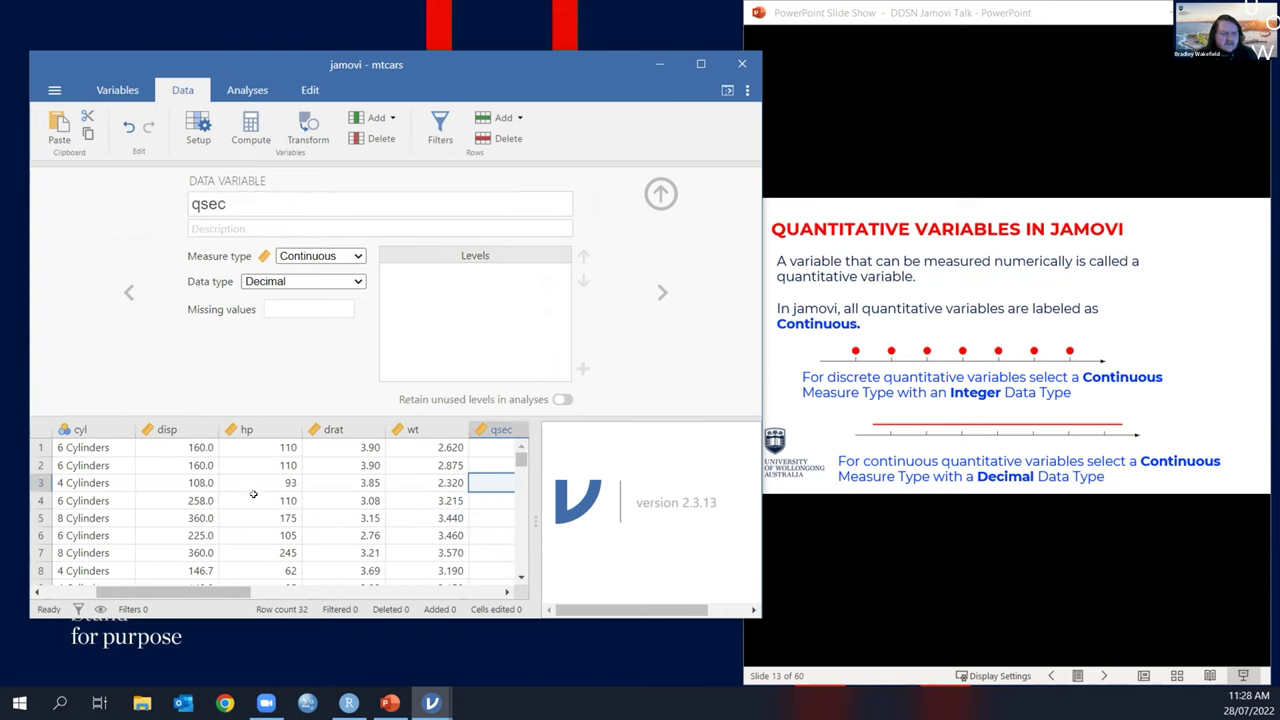
{"action": "left_click", "coordinate": [285, 500]}
{"action": "key", "text": "Left"}
{"action": "left_click", "coordinate": [285, 500]}
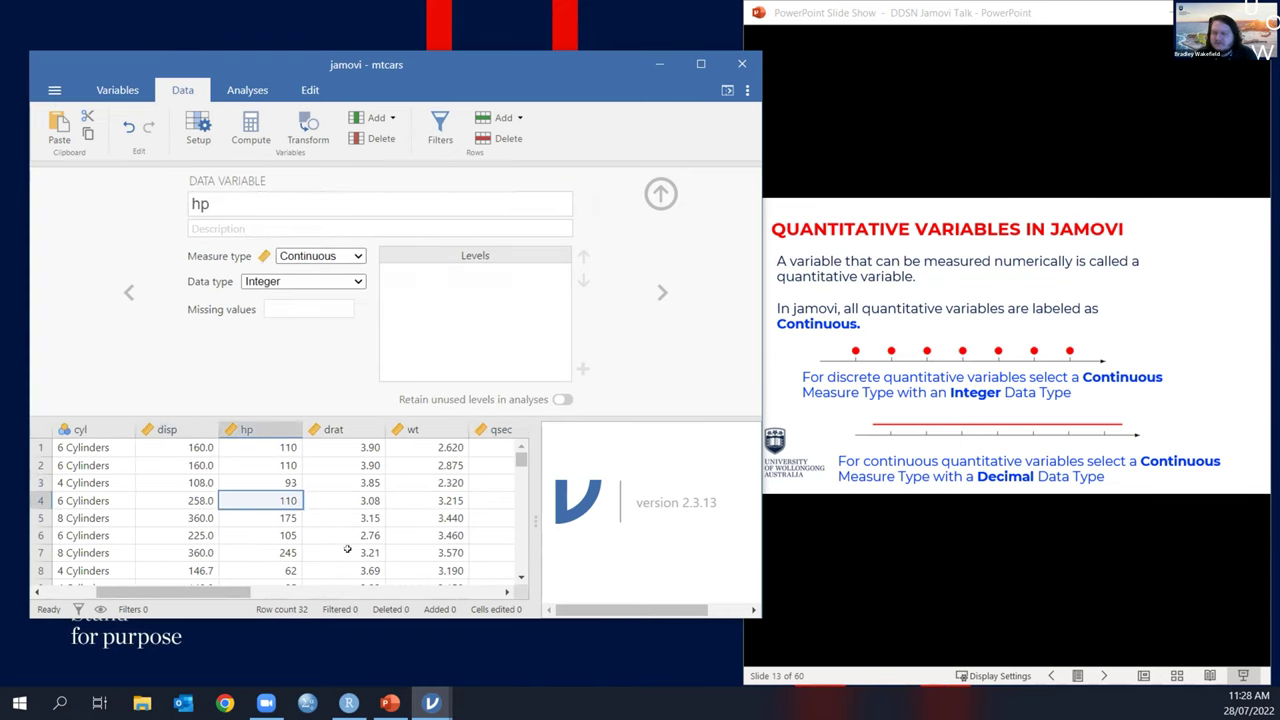
Step: Advance the PowerPoint slide show to slide 14, and set the cyl variable's measure type to Ordinal in jamovi
{"action": "left_click", "coordinate": [1189, 263]}
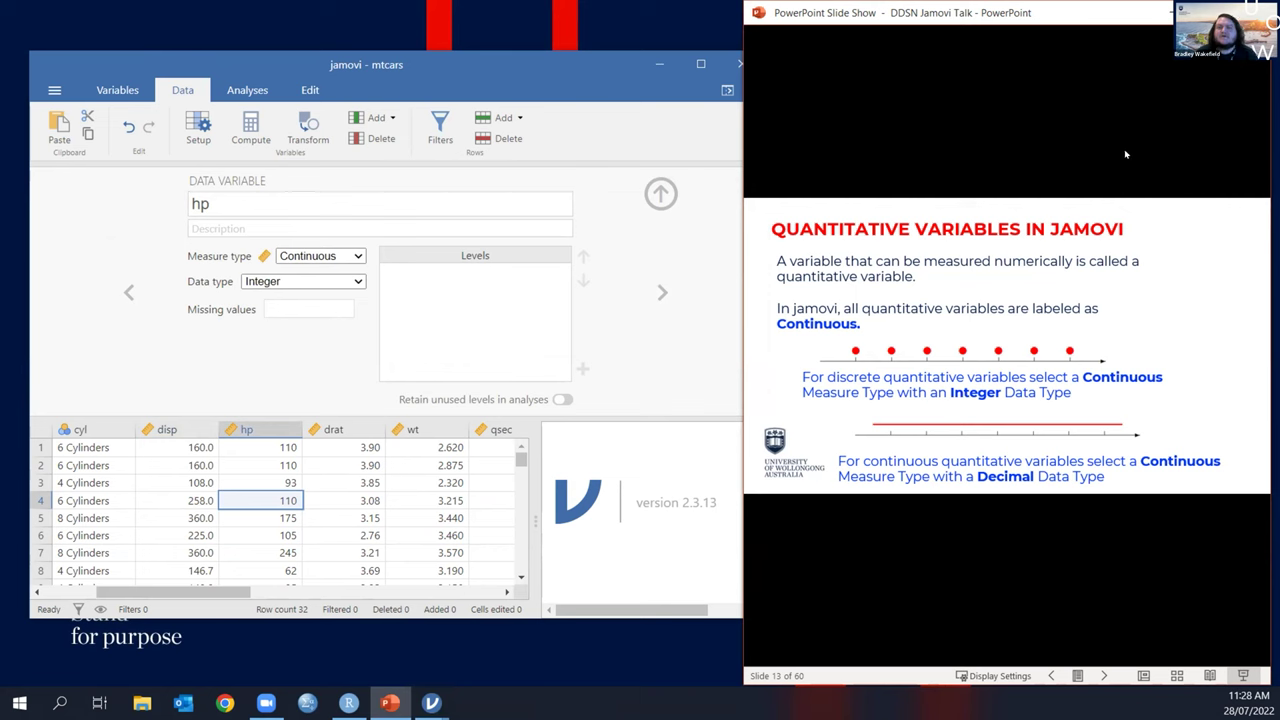
{"action": "left_click", "coordinate": [1083, 271]}
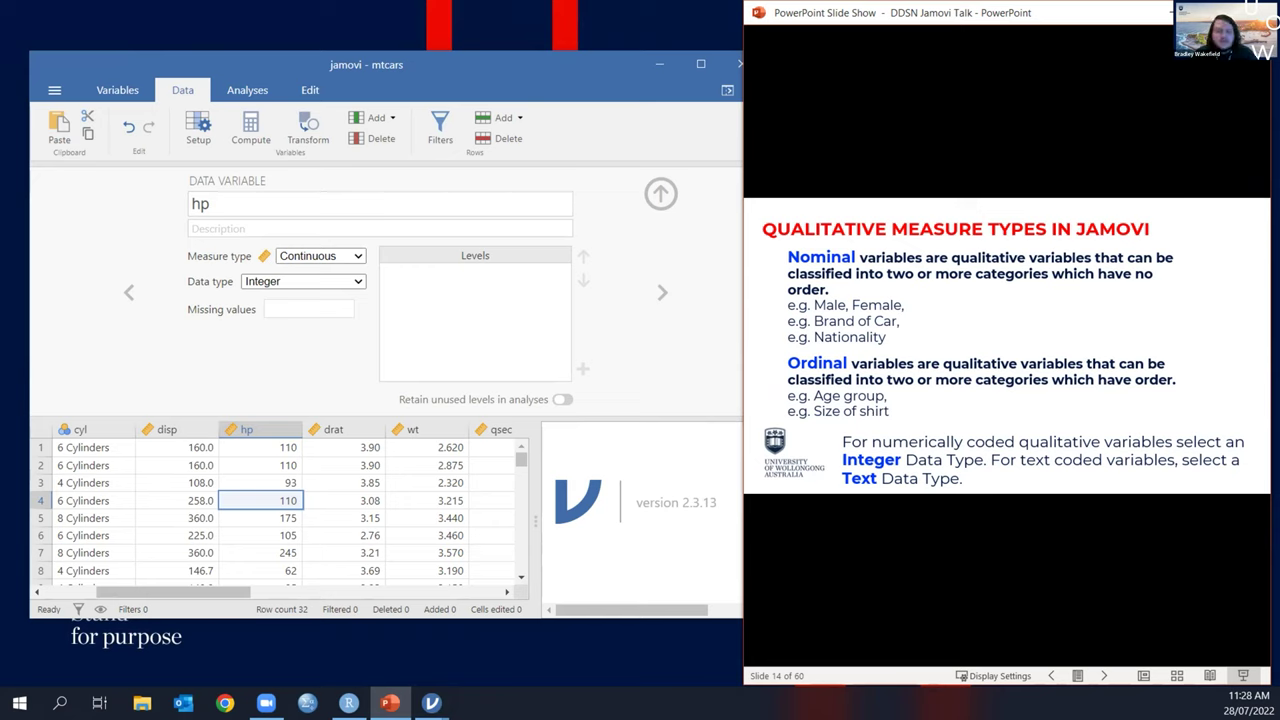
{"action": "left_click", "coordinate": [120, 496]}
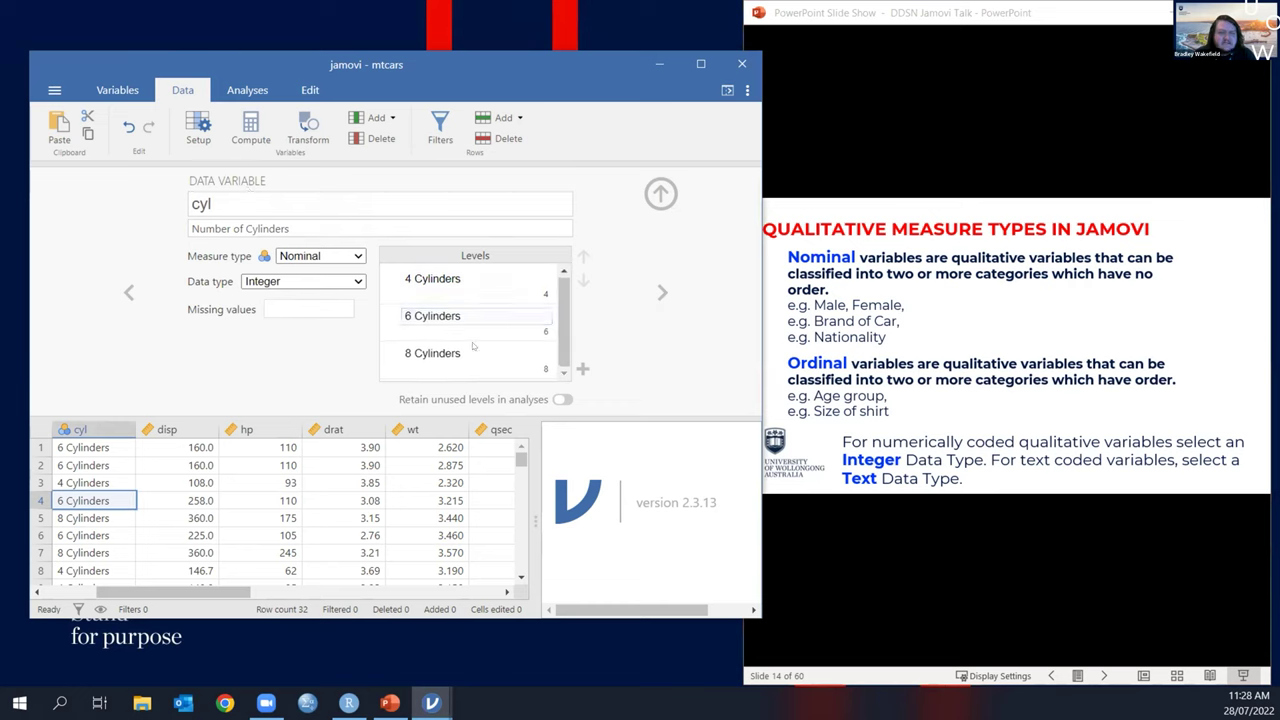
{"action": "left_click", "coordinate": [340, 258]}
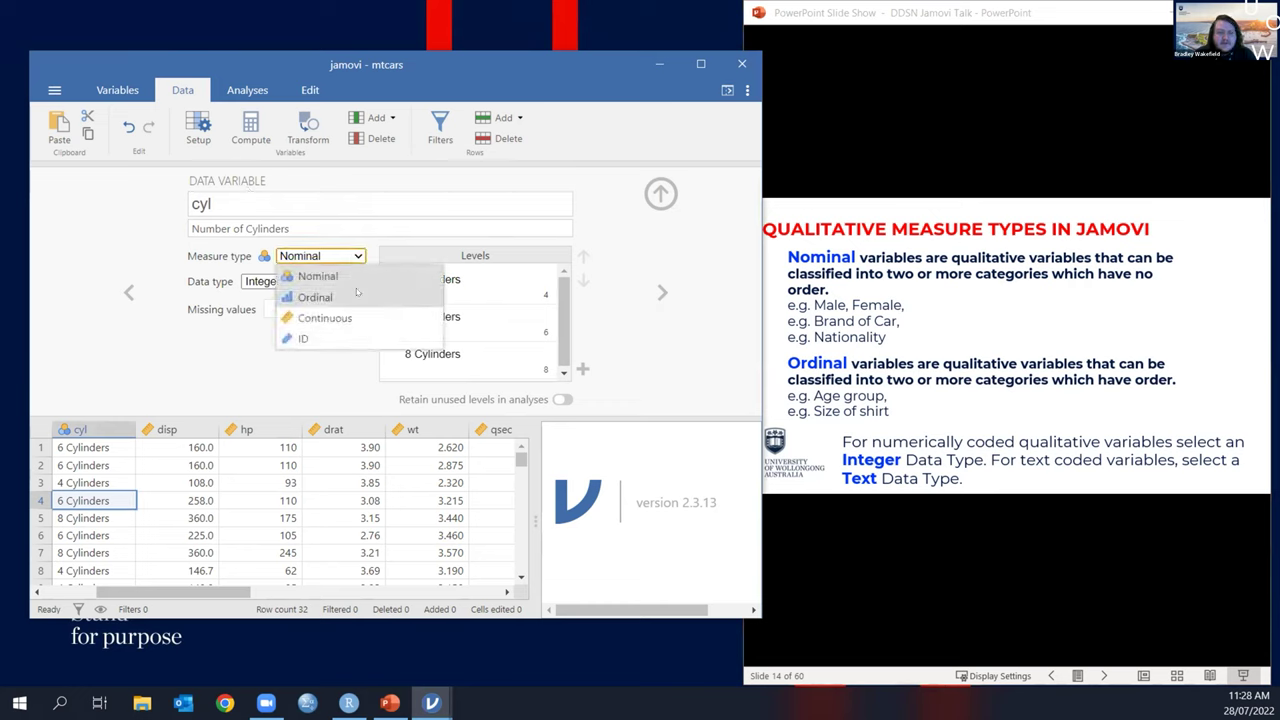
{"action": "left_click", "coordinate": [357, 296]}
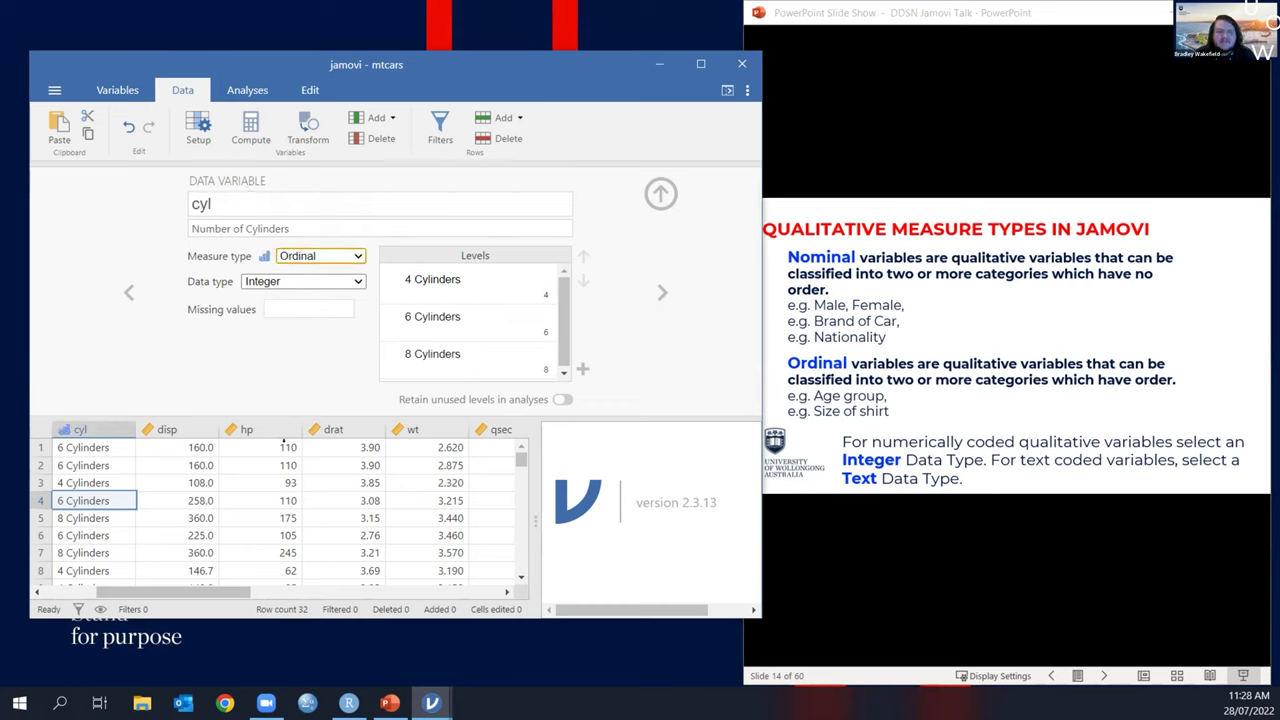
Step: Set the am variable's description to "Transmission Type"
{"action": "left_click_drag", "start_coordinate": [196, 593], "coordinate": [323, 588]}
{"action": "left_click", "coordinate": [220, 500]}
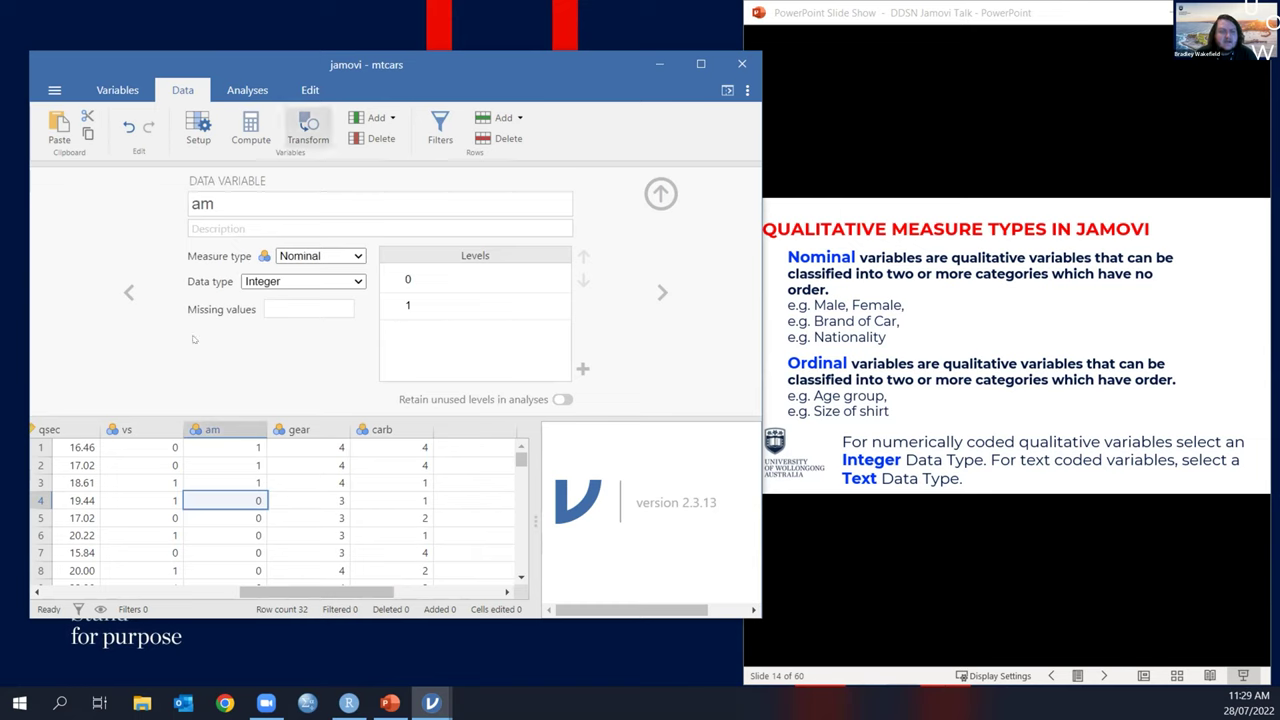
{"action": "left_click", "coordinate": [189, 229]}
{"action": "type", "text": "Tra"}
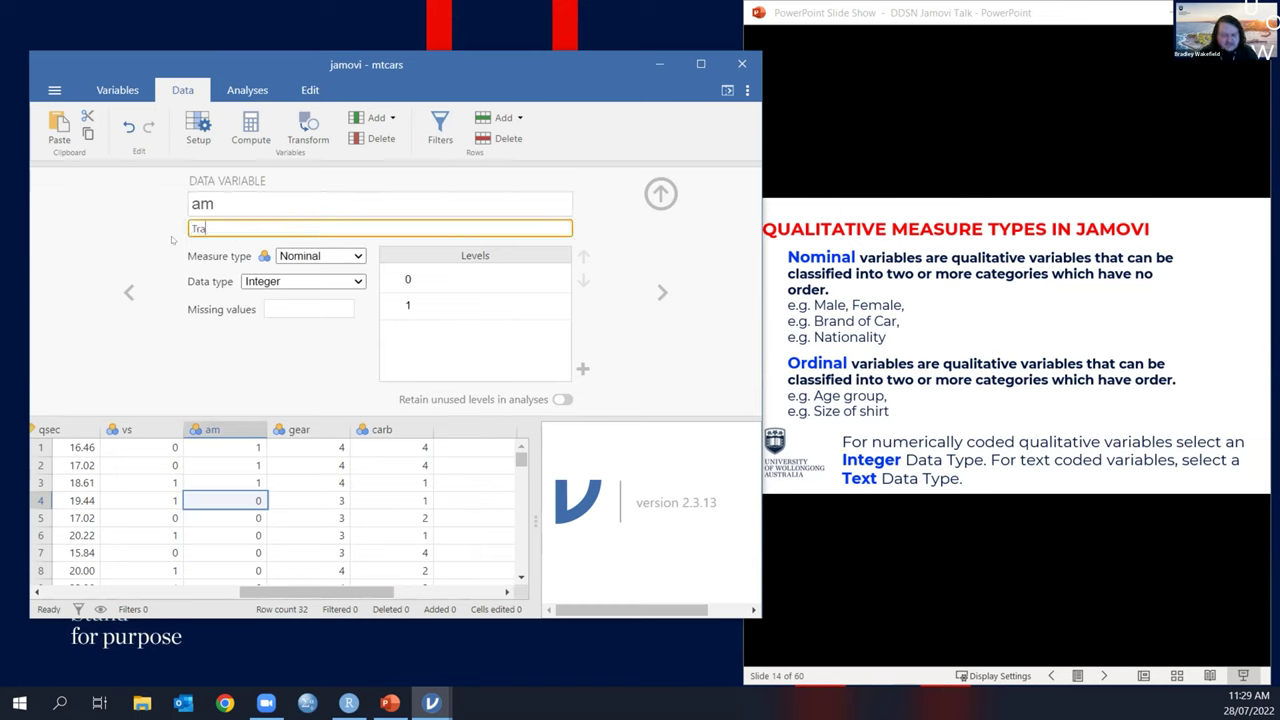
{"action": "type", "text": "nsmission Type"}
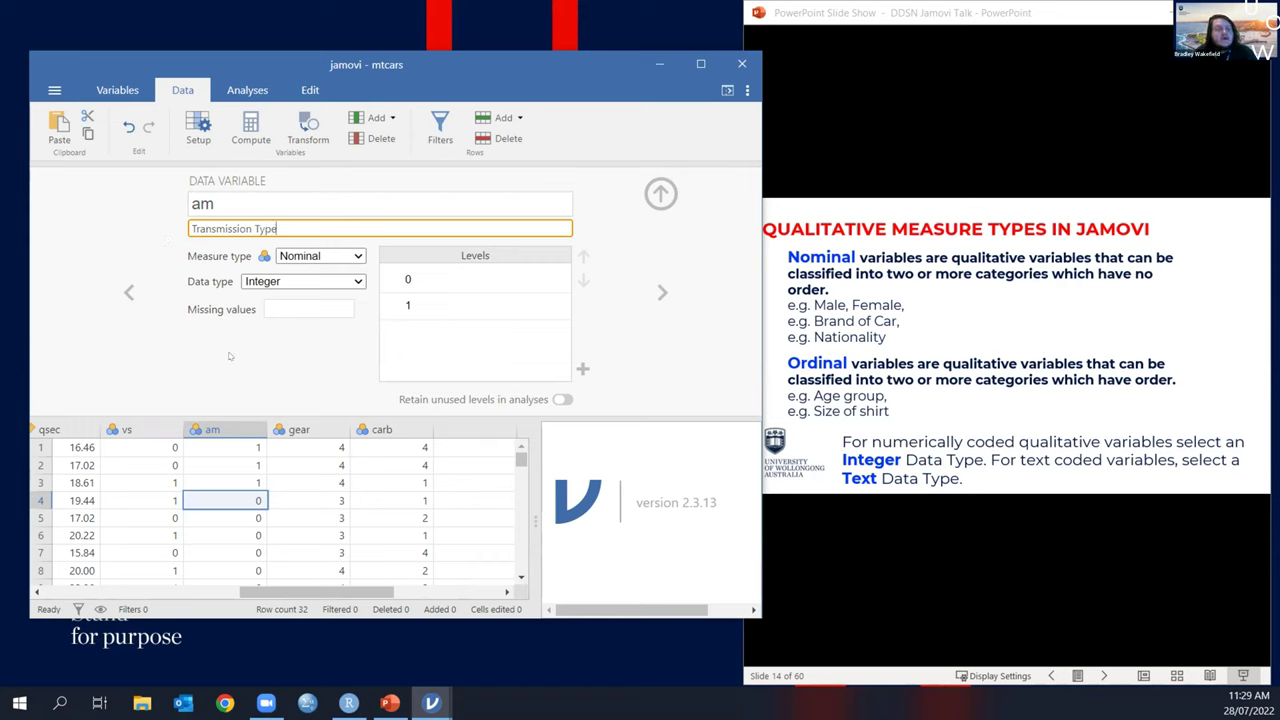
{"action": "key", "text": "Return"}
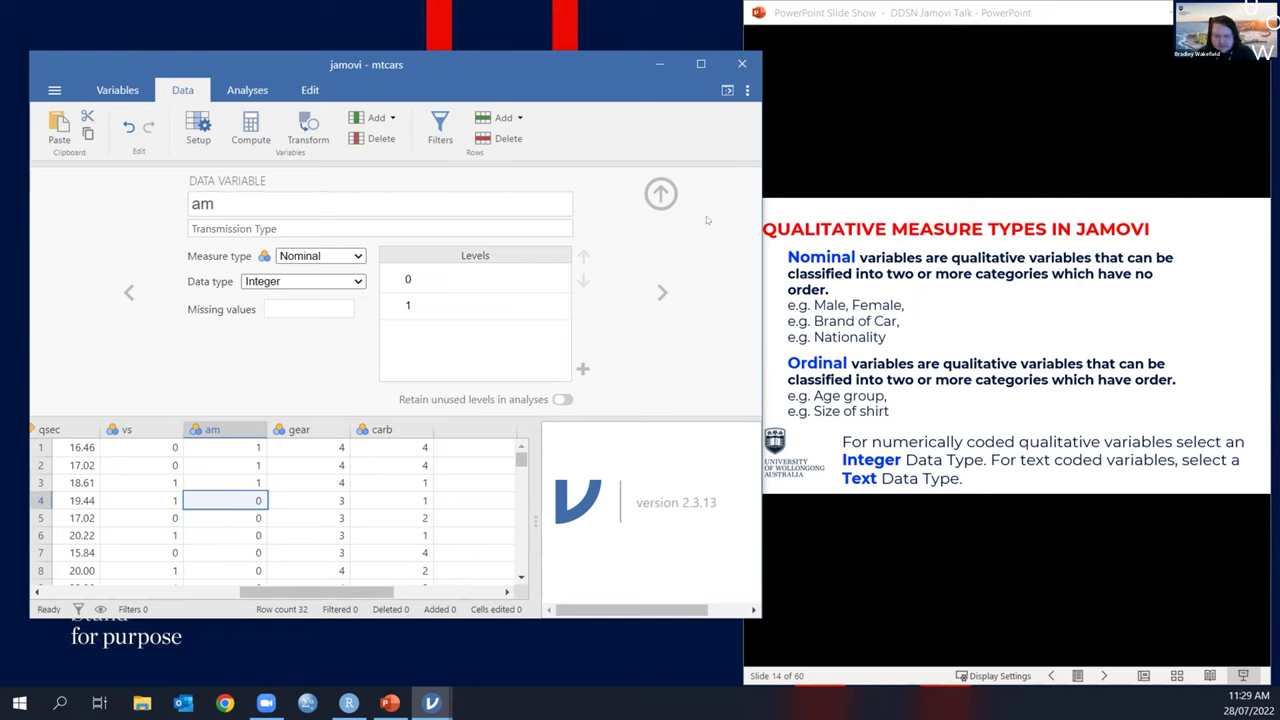
Step: Review the levels and data type of text variable A, and compare them with the cyl and disp variables' setups
{"action": "left_click", "coordinate": [974, 201]}
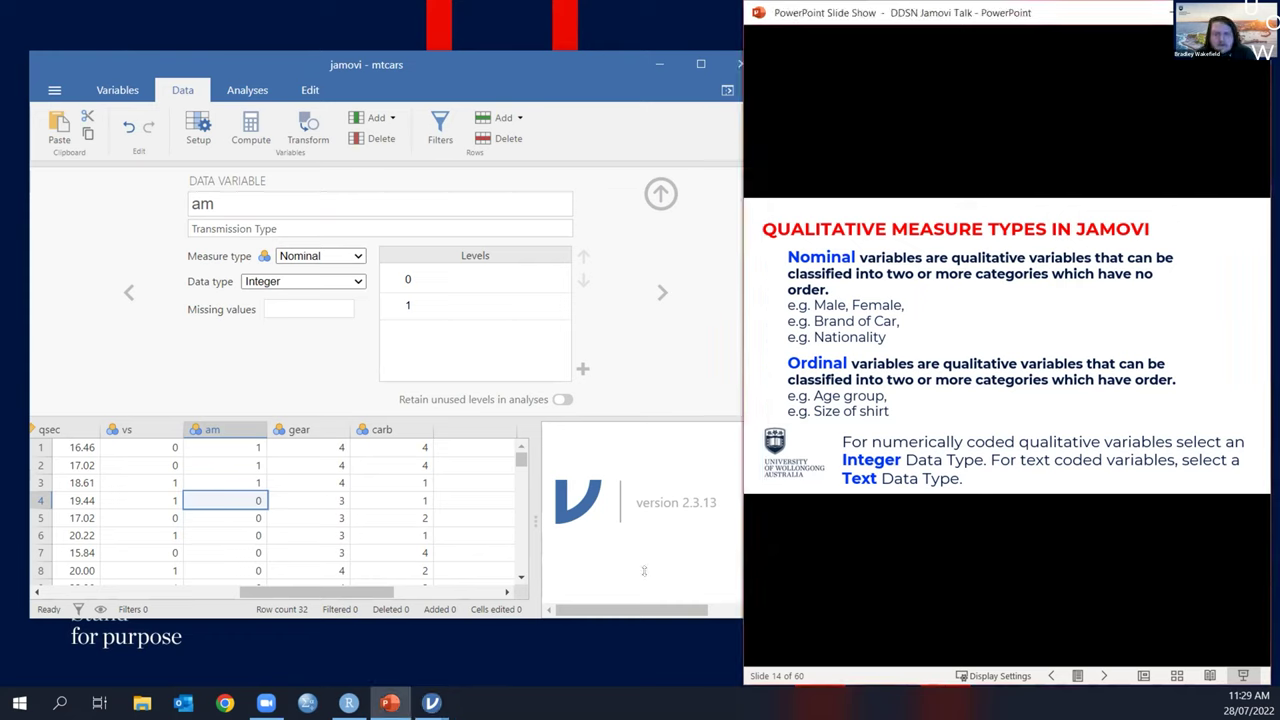
{"action": "left_click_drag", "start_coordinate": [310, 592], "coordinate": [114, 592]}
{"action": "left_click", "coordinate": [80, 480]}
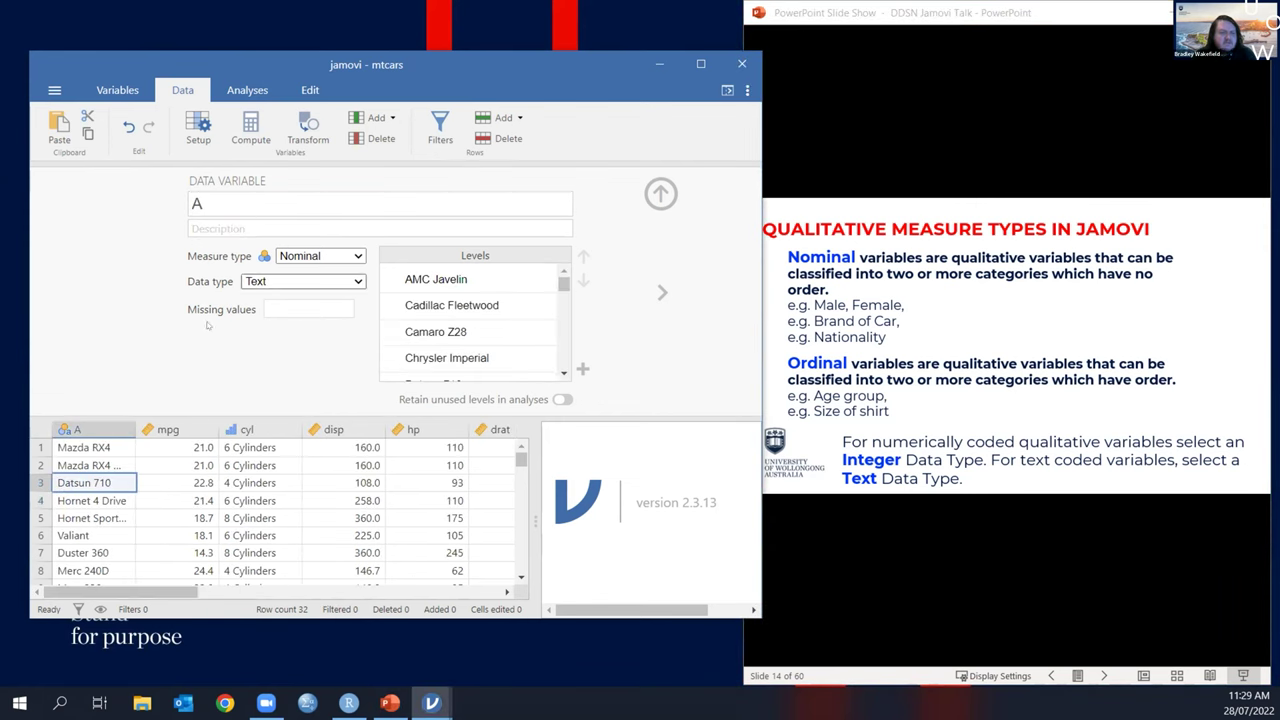
{"action": "scroll", "coordinate": [466, 278], "scroll_direction": "down", "scroll_amount": 10}
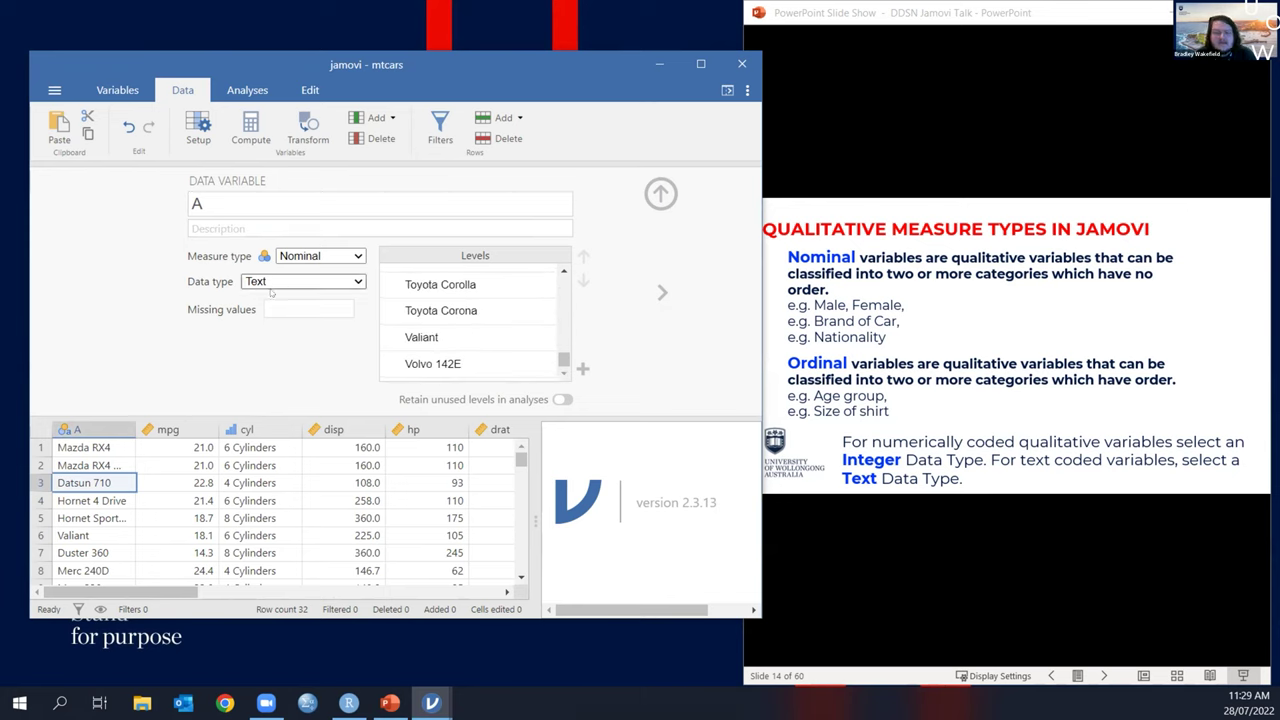
{"action": "left_click", "coordinate": [240, 485]}
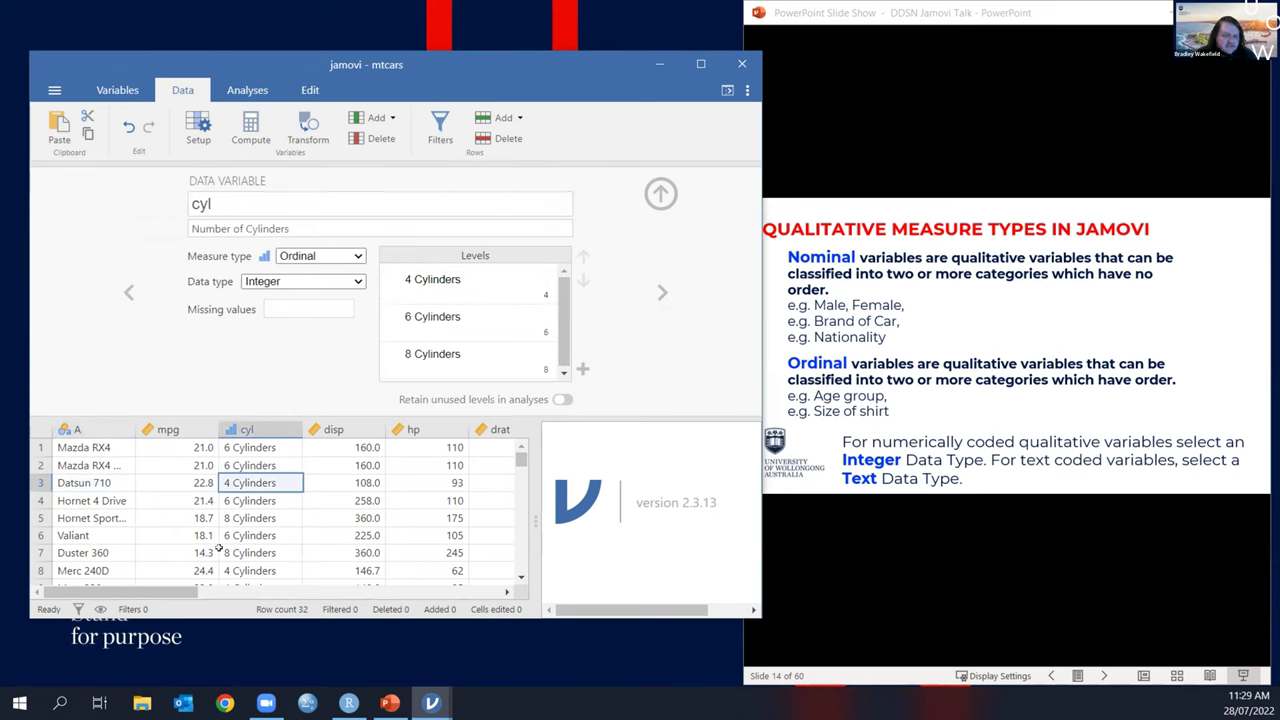
{"action": "left_click", "coordinate": [313, 467]}
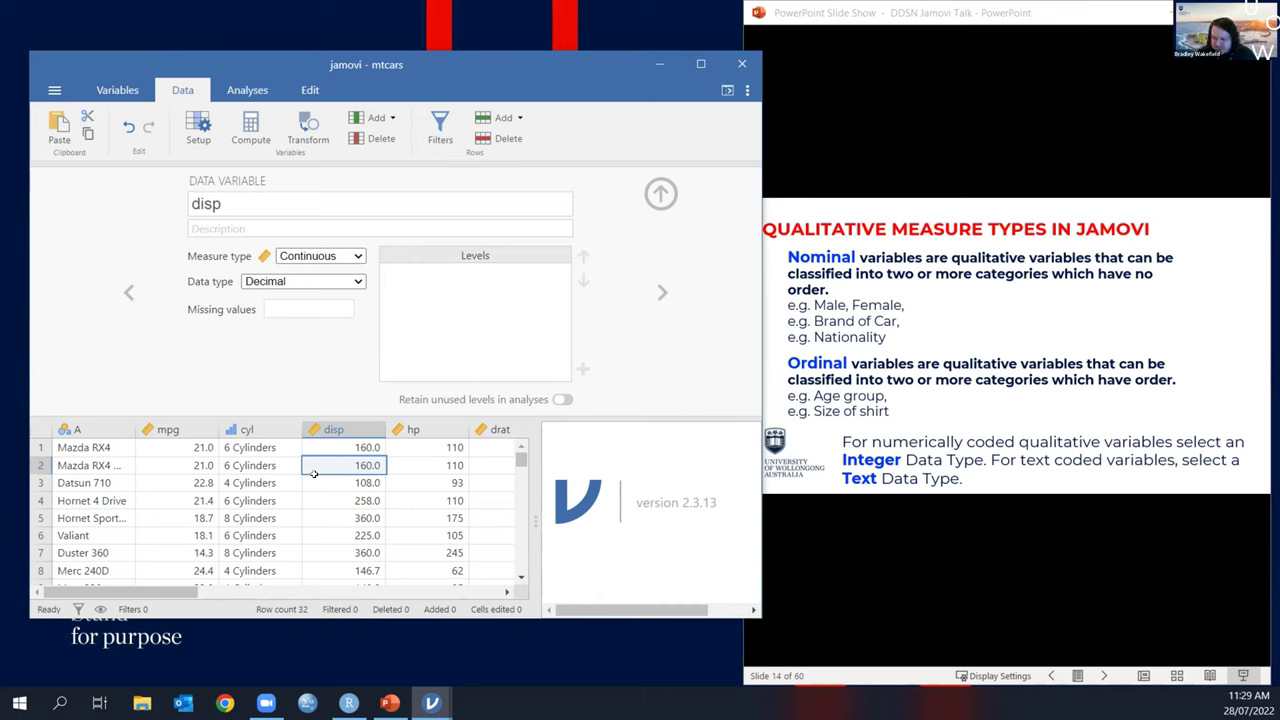
Step: Set variable A's measure type to ID and look through its car names in the data spreadsheet
{"action": "left_click", "coordinate": [86, 533]}
{"action": "scroll", "coordinate": [525, 313], "scroll_direction": "down", "scroll_amount": 3}
{"action": "scroll", "coordinate": [525, 313], "scroll_direction": "down", "scroll_amount": 2}
{"action": "left_click", "coordinate": [320, 256]}
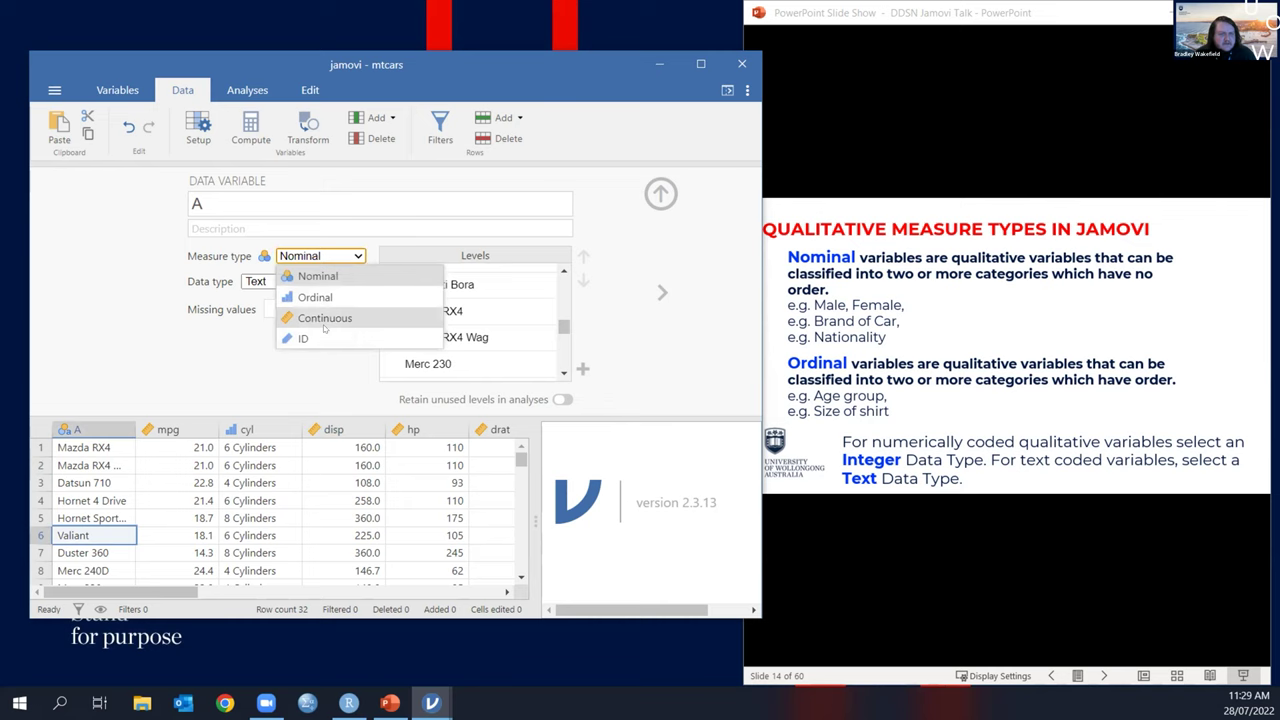
{"action": "left_click", "coordinate": [324, 338]}
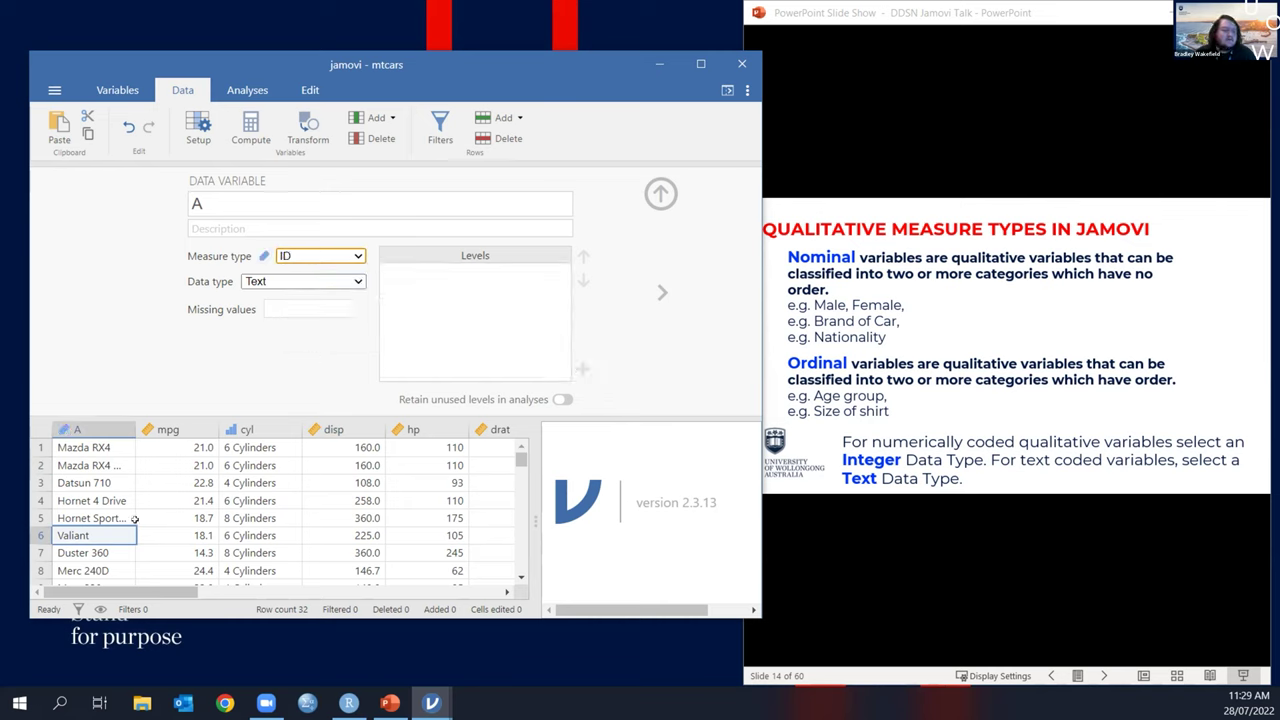
{"action": "left_click", "coordinate": [92, 483]}
{"action": "left_click", "coordinate": [100, 466]}
{"action": "left_click", "coordinate": [100, 448]}
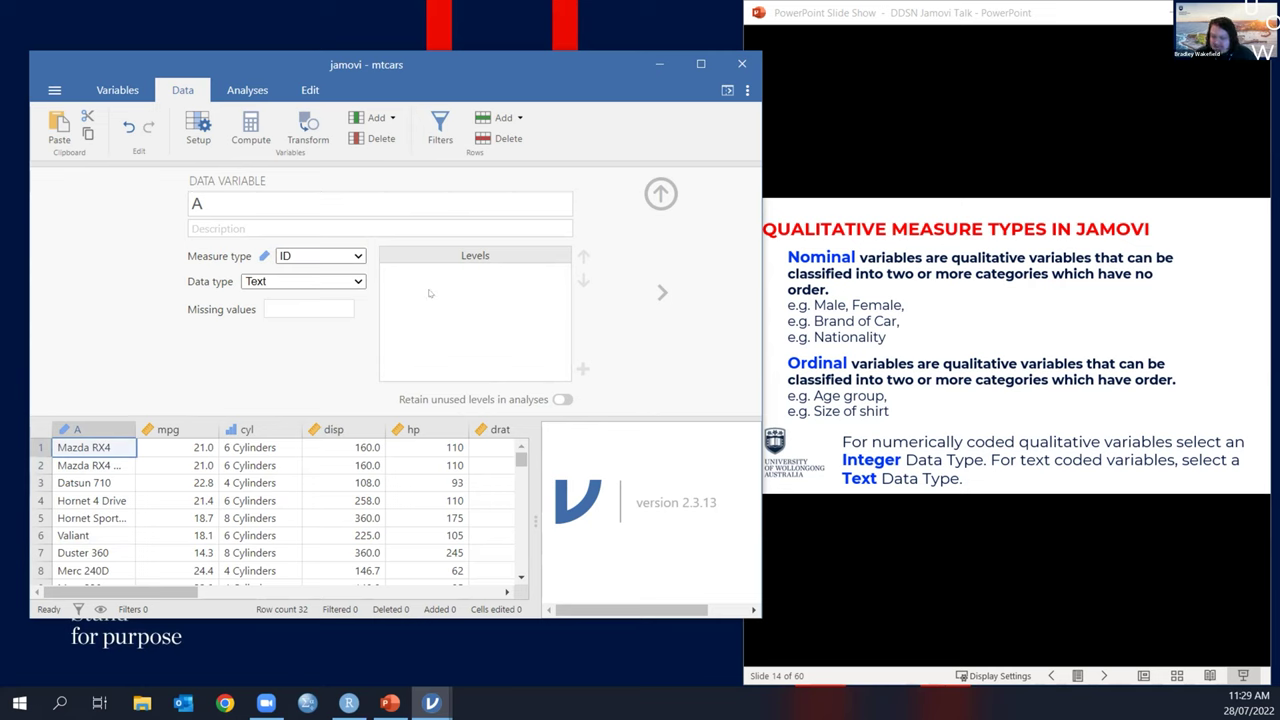
{"action": "scroll", "coordinate": [125, 505], "scroll_direction": "down", "scroll_amount": 10}
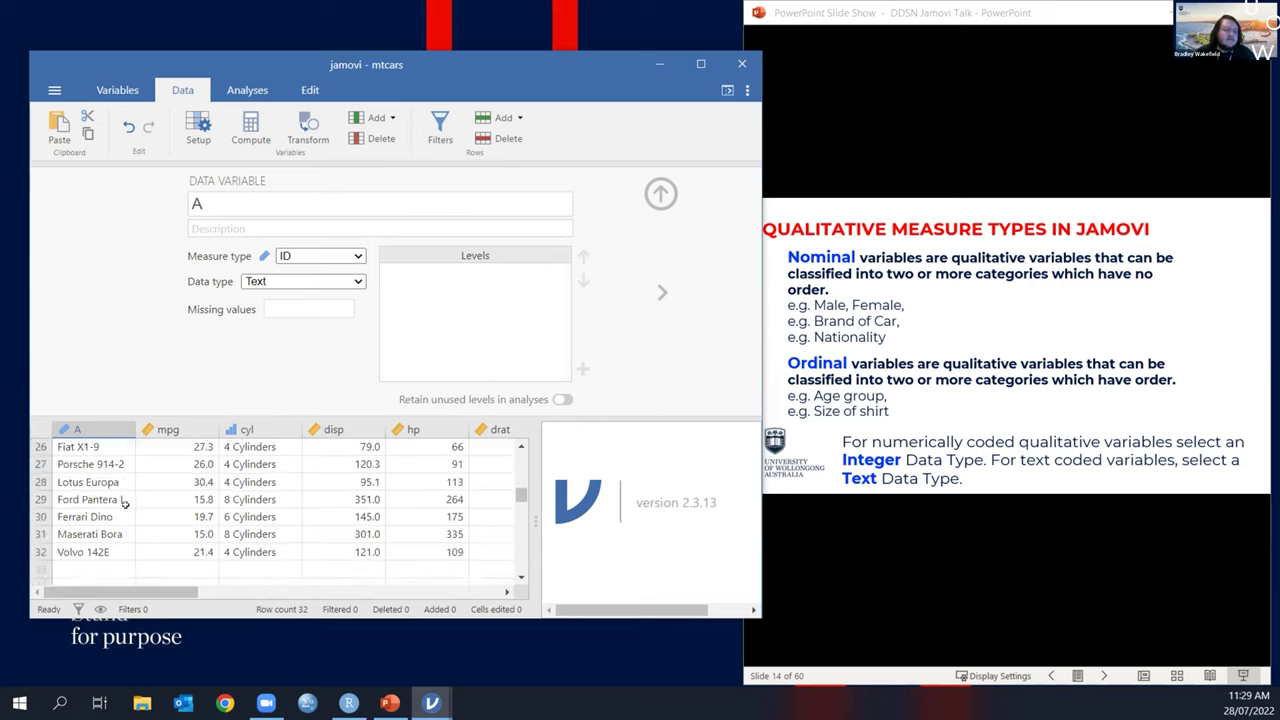
{"action": "scroll", "coordinate": [125, 505], "scroll_direction": "up", "scroll_amount": 10}
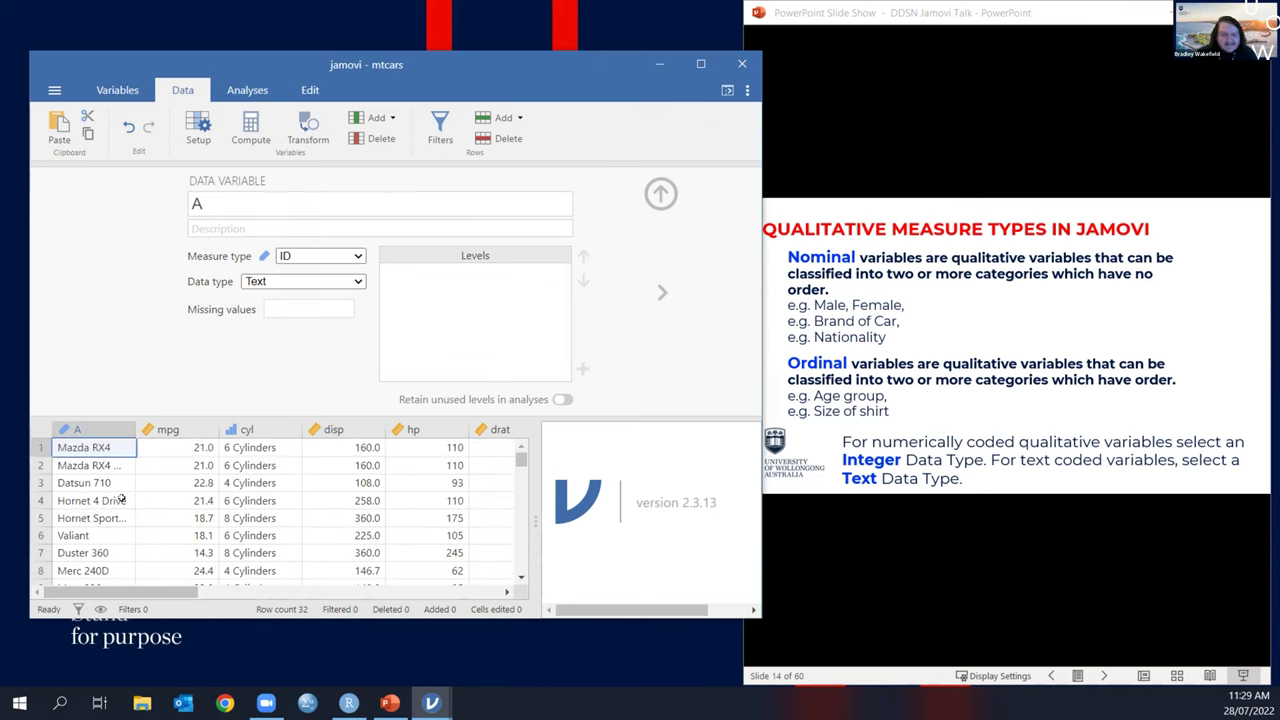
Step: Advance the PowerPoint slide show to slide 15, and bring up the am variable's setup in jamovi
{"action": "left_click", "coordinate": [953, 258]}
{"action": "left_click", "coordinate": [856, 412]}
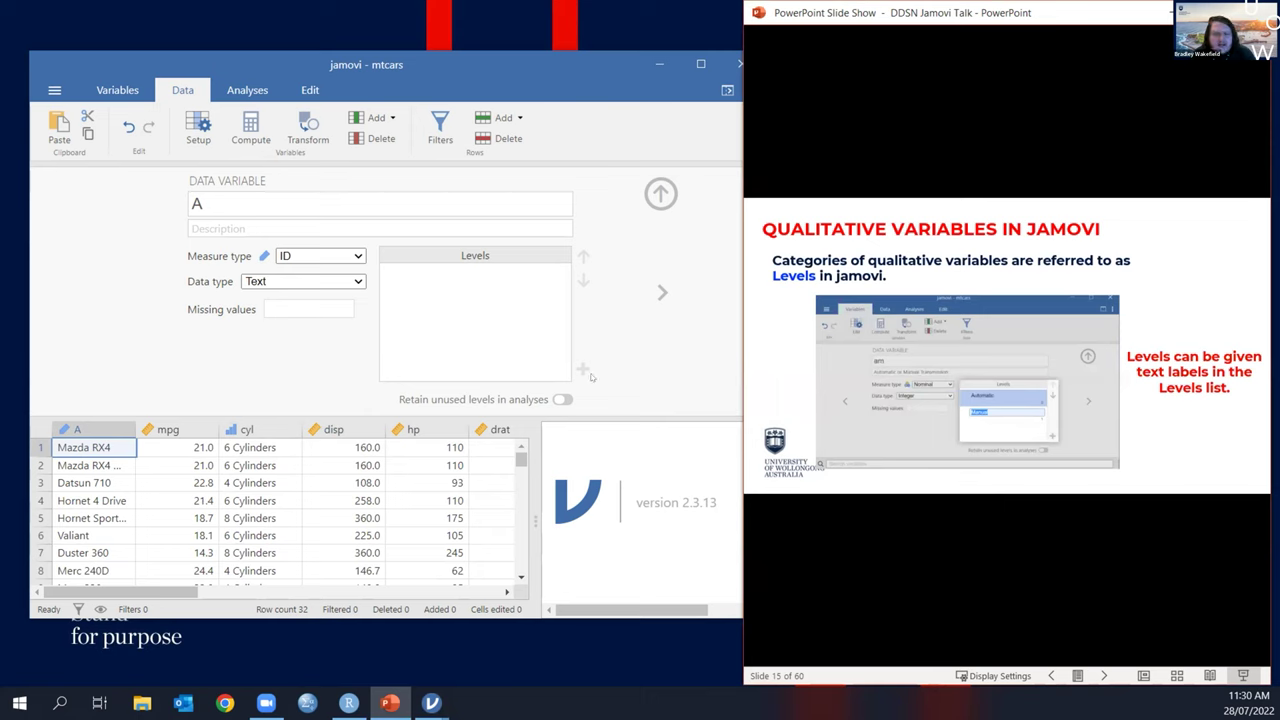
{"action": "left_click_drag", "start_coordinate": [175, 592], "coordinate": [356, 592]}
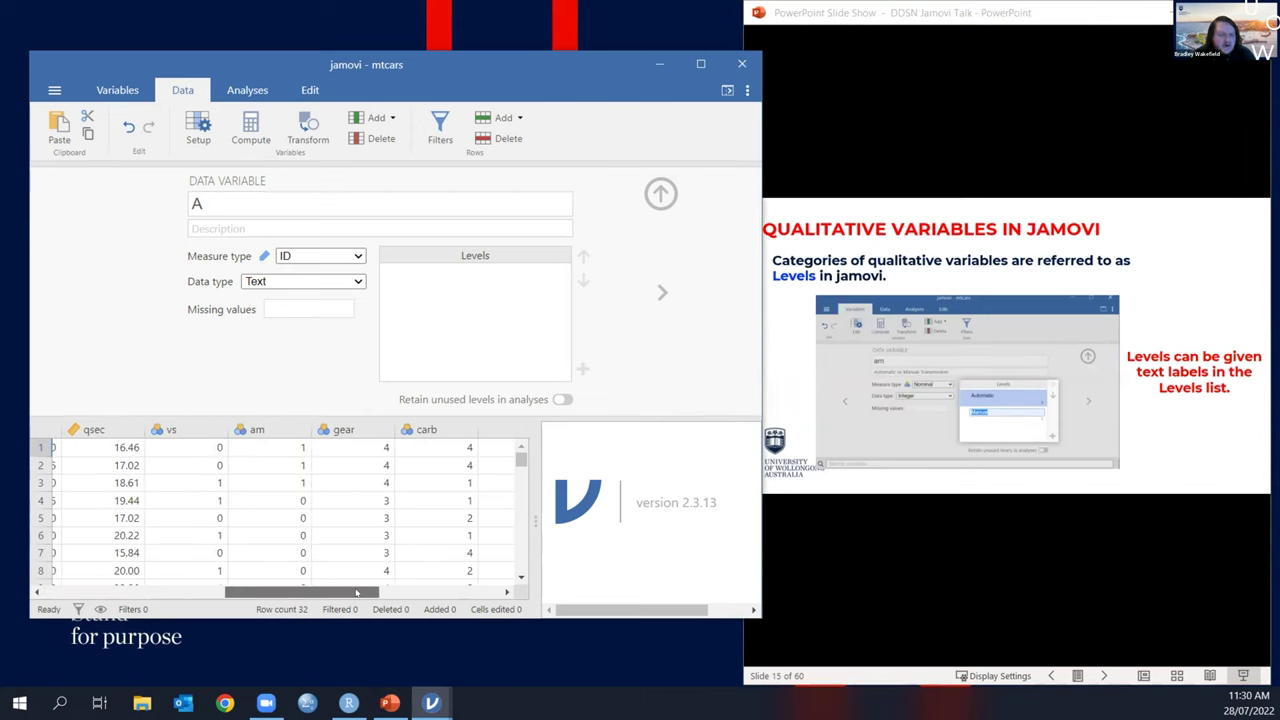
{"action": "left_click", "coordinate": [270, 482]}
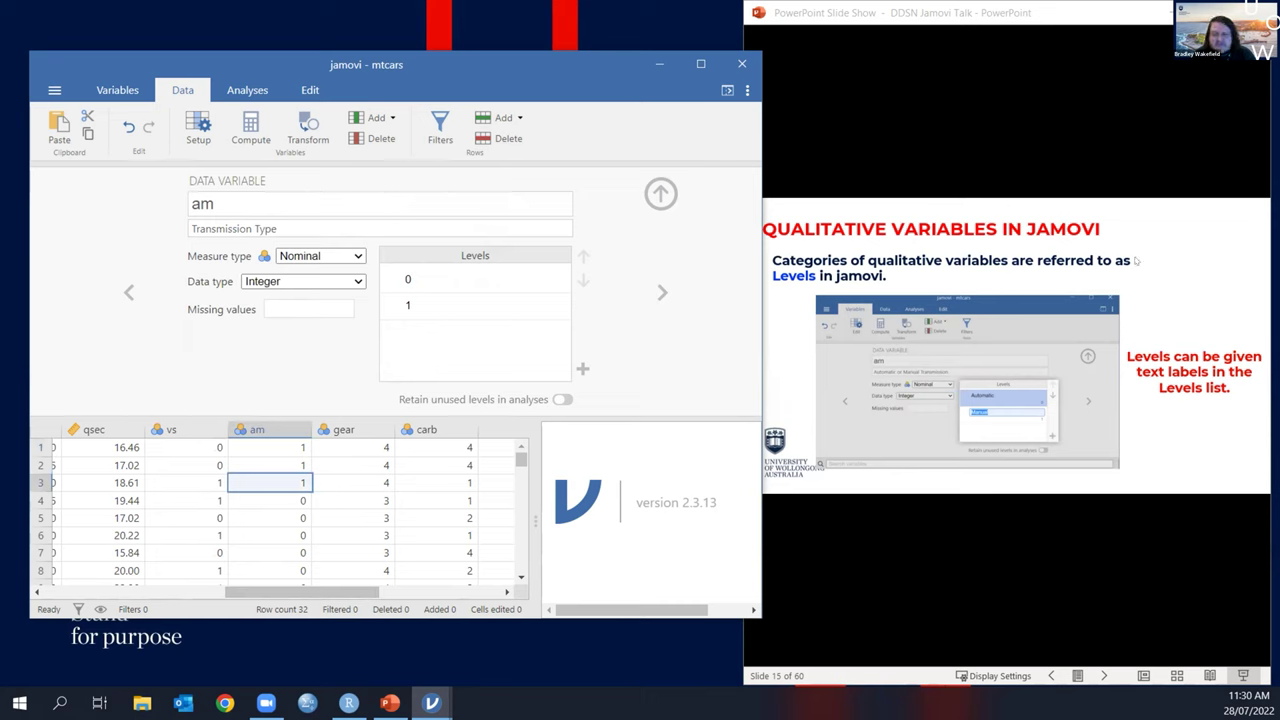
{"action": "key", "text": "alt+Tab"}
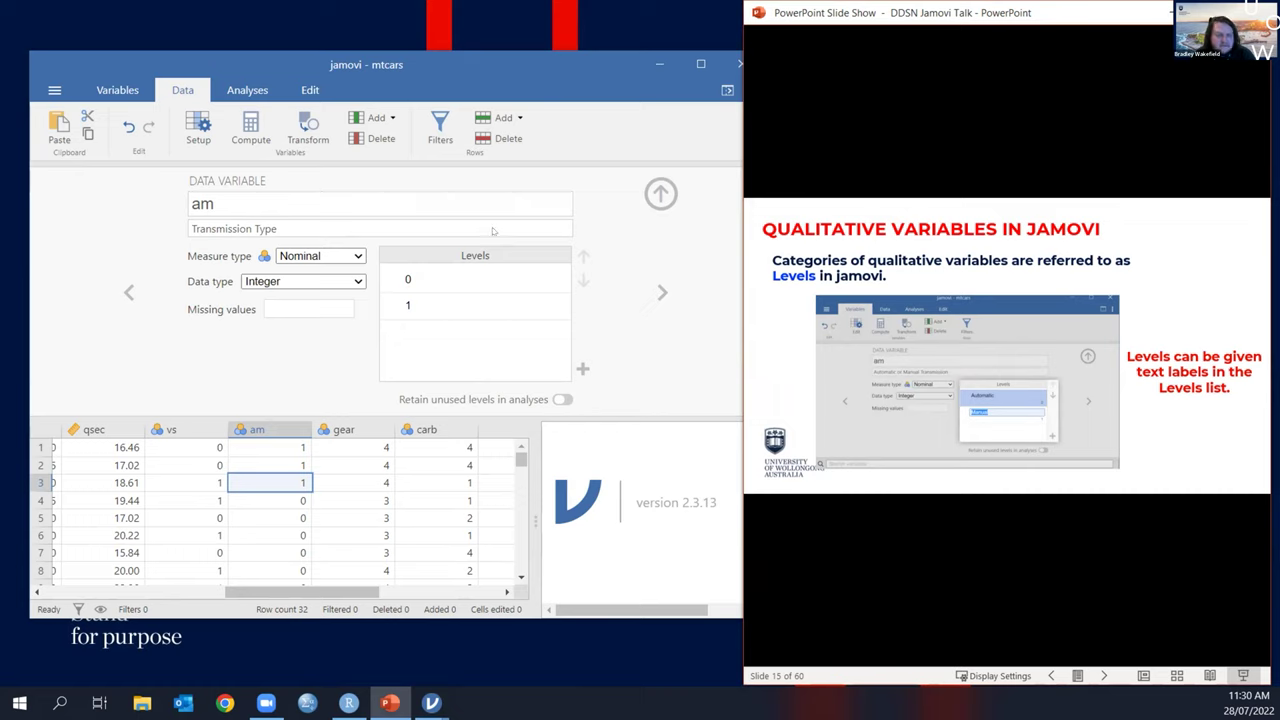
Step: Label the am variable's levels in jamovi: 0 as "Automatic" and 1 as "Manual"
{"action": "left_click", "coordinate": [455, 290]}
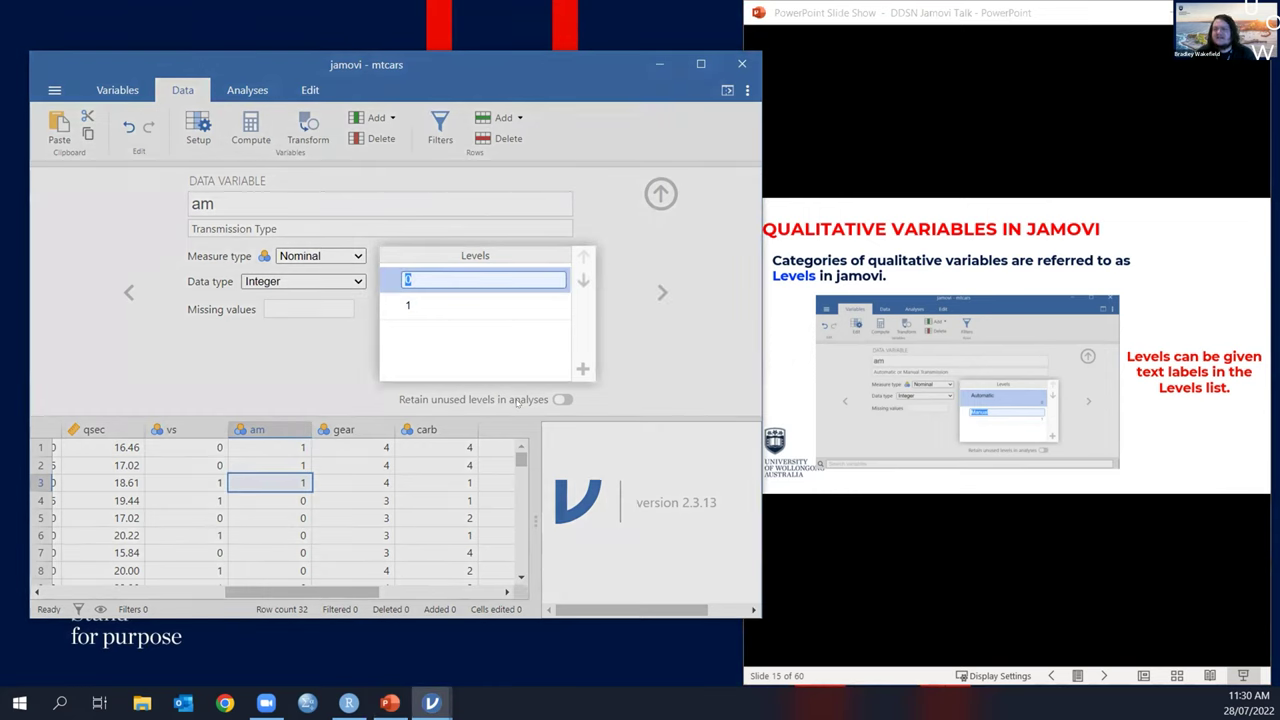
{"action": "left_click", "coordinate": [425, 305]}
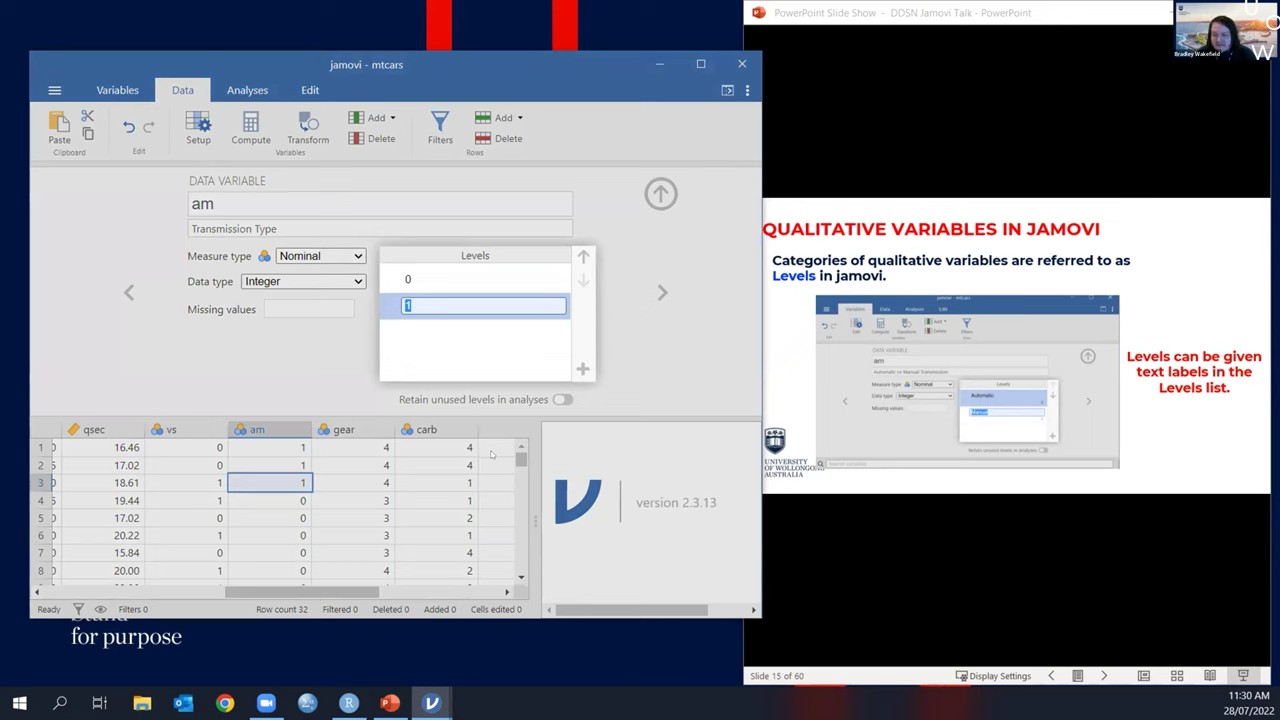
{"action": "left_click", "coordinate": [435, 276]}
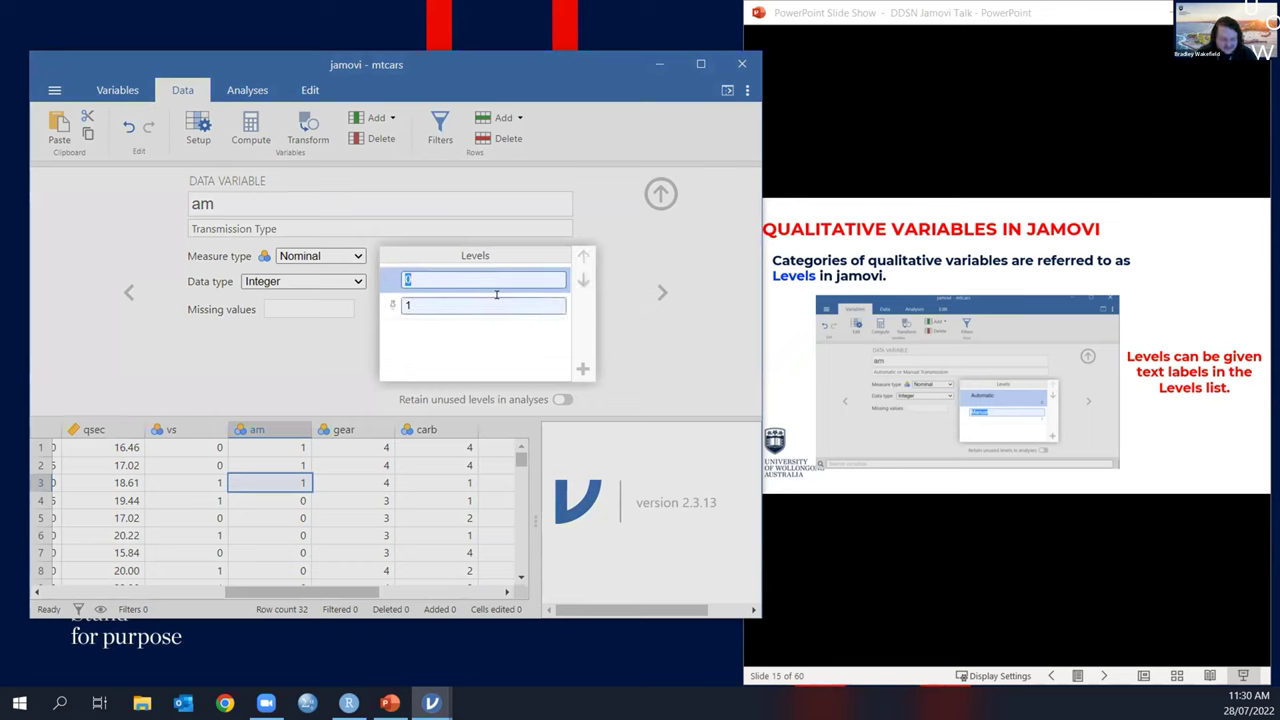
{"action": "type", "text": "Automatic"}
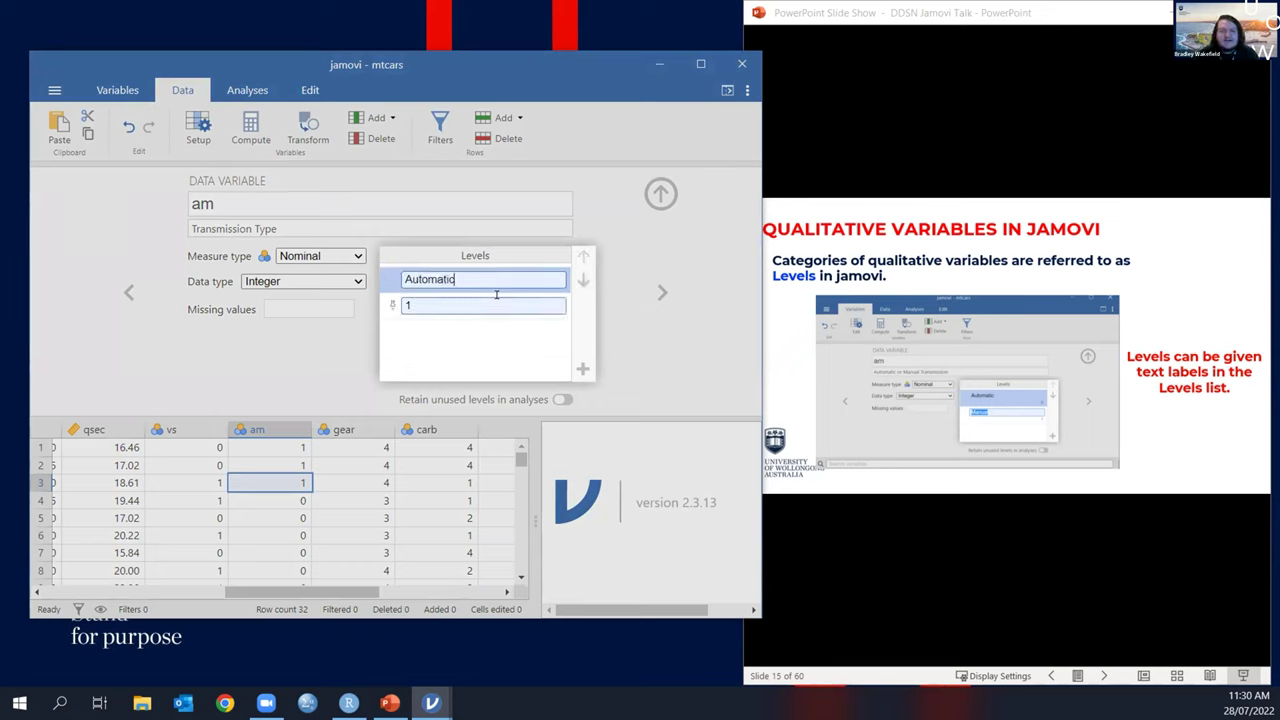
{"action": "left_click", "coordinate": [455, 298]}
{"action": "type", "text": "Manual"}
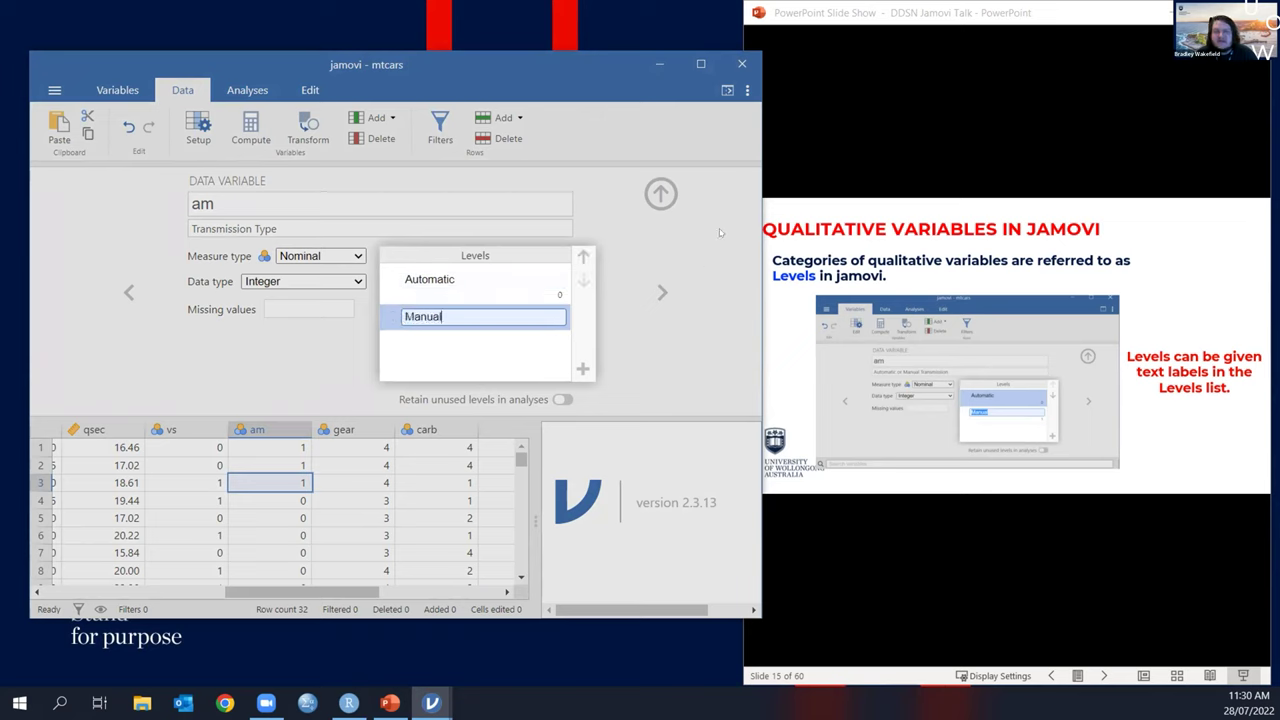
{"action": "key", "text": "Return"}
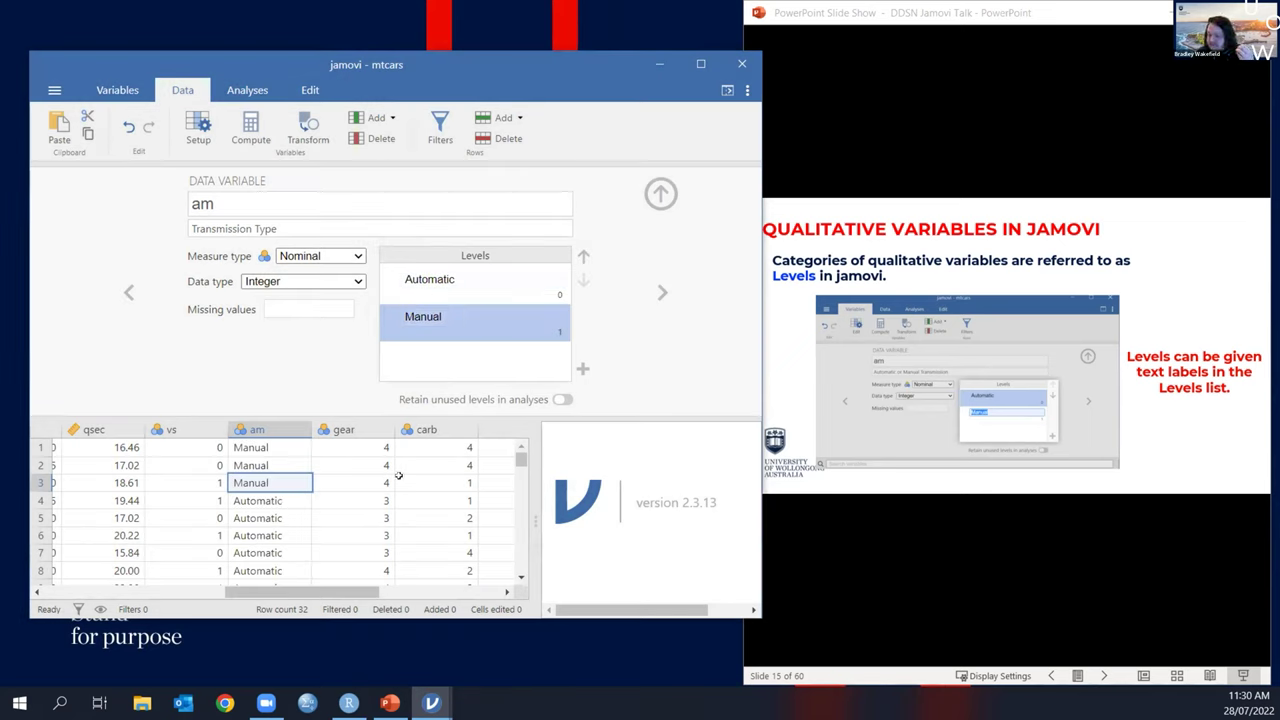
{"action": "left_click", "coordinate": [463, 279]}
{"action": "left_click", "coordinate": [466, 316]}
{"action": "left_click", "coordinate": [462, 369]}
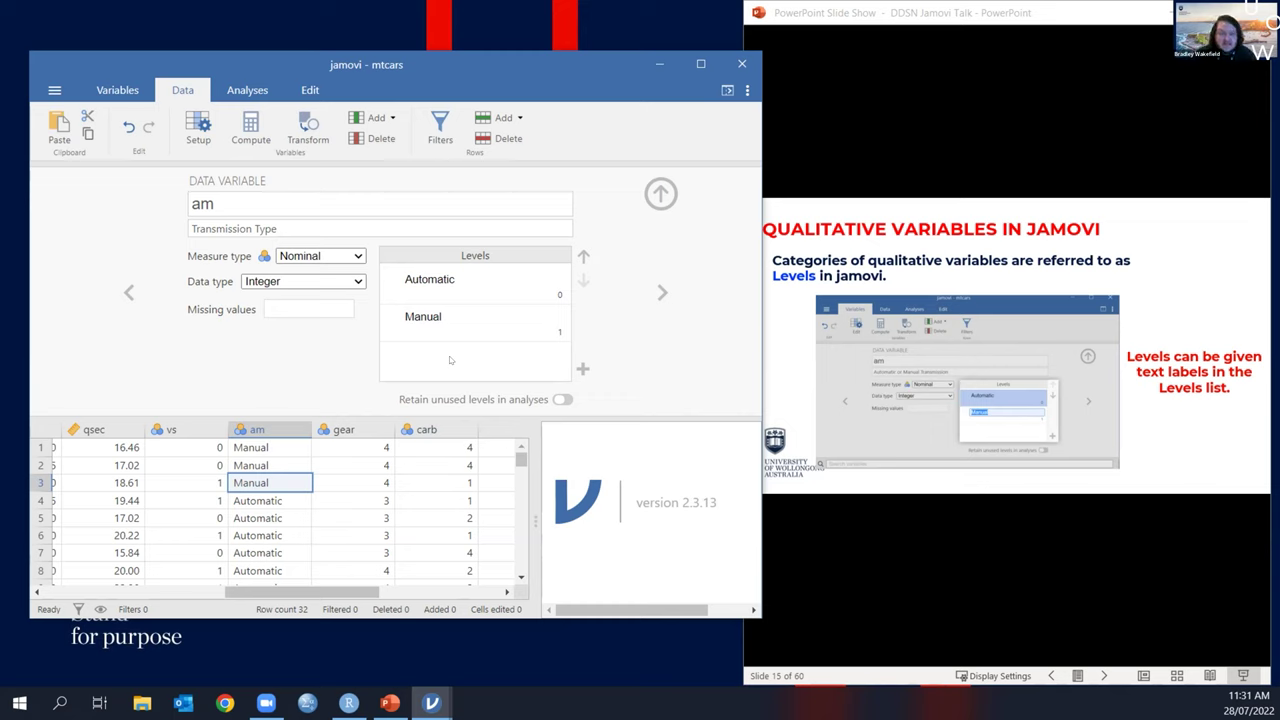
Step: Advance the PowerPoint slide show to slide 16 on missing data, and return to jamovi
{"action": "left_click", "coordinate": [1020, 95]}
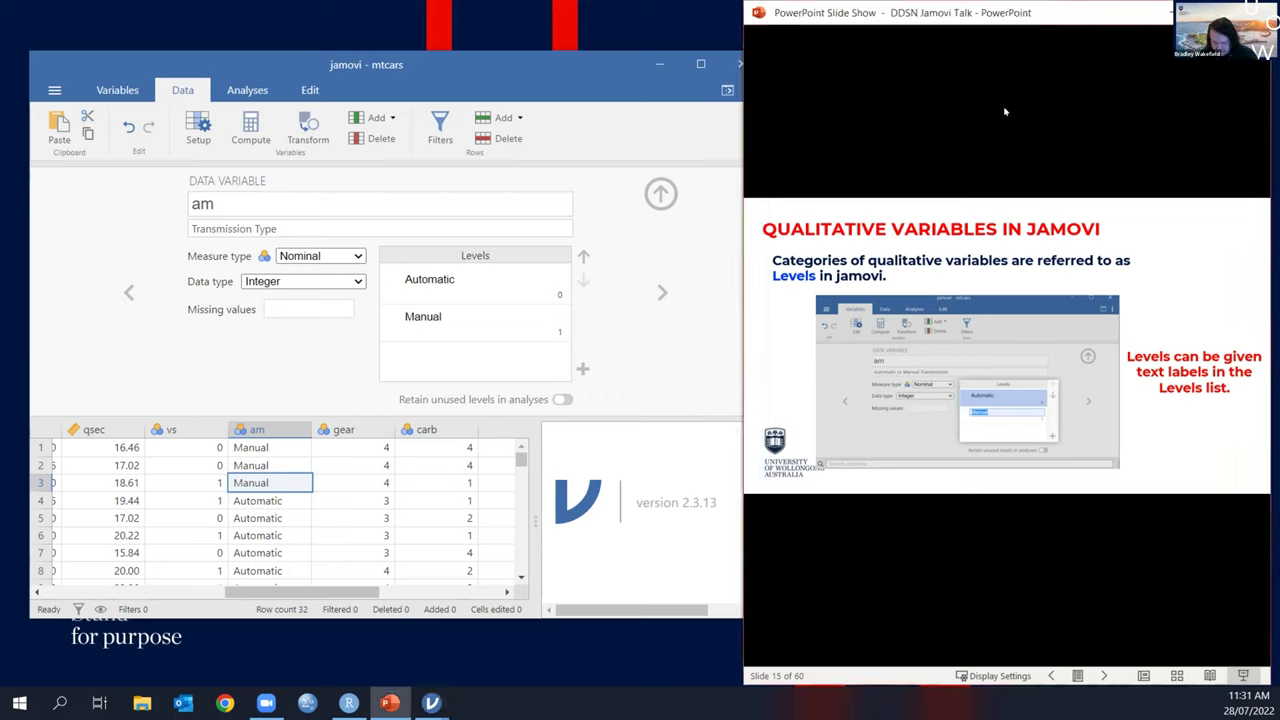
{"action": "left_click", "coordinate": [984, 158]}
{"action": "left_click", "coordinate": [228, 345]}
{"action": "scroll", "coordinate": [272, 497], "scroll_direction": "down", "scroll_amount": 2}
{"action": "scroll", "coordinate": [272, 497], "scroll_direction": "up", "scroll_amount": 2}
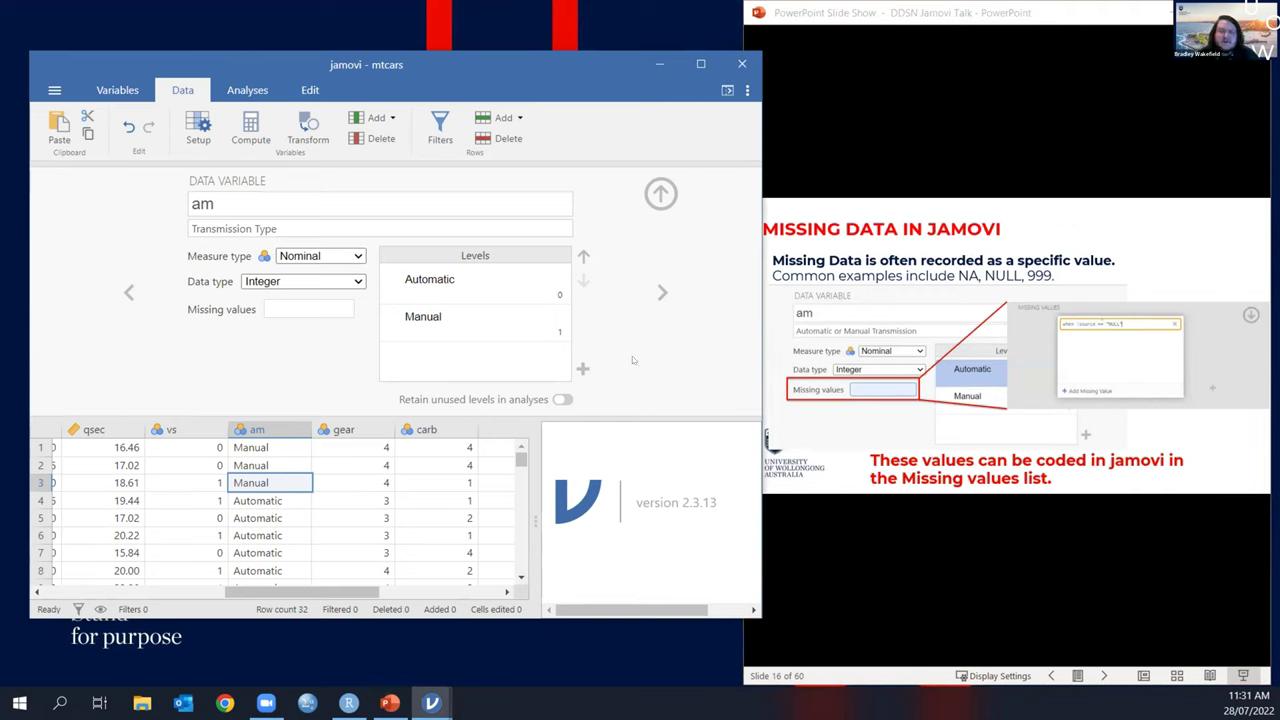
Step: Add a missing value rule to the am variable for source values equal to "NULL", and return to its setup
{"action": "left_click", "coordinate": [332, 308]}
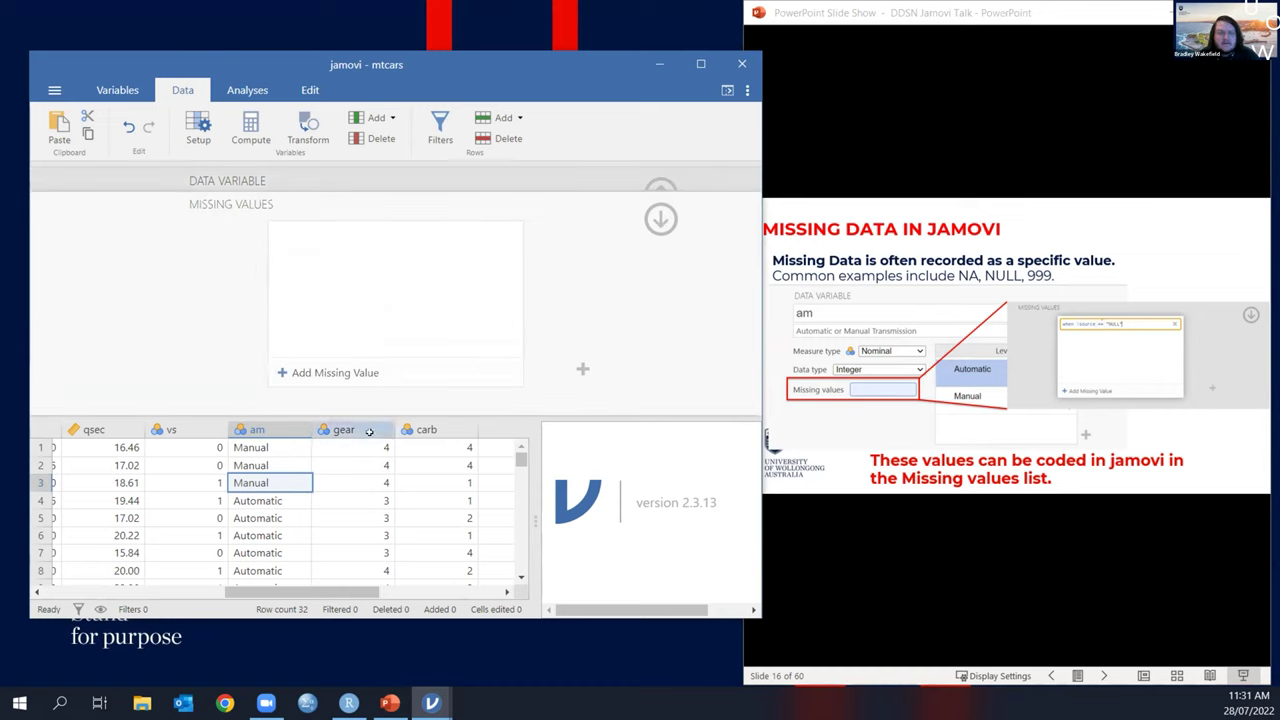
{"action": "left_click", "coordinate": [350, 372]}
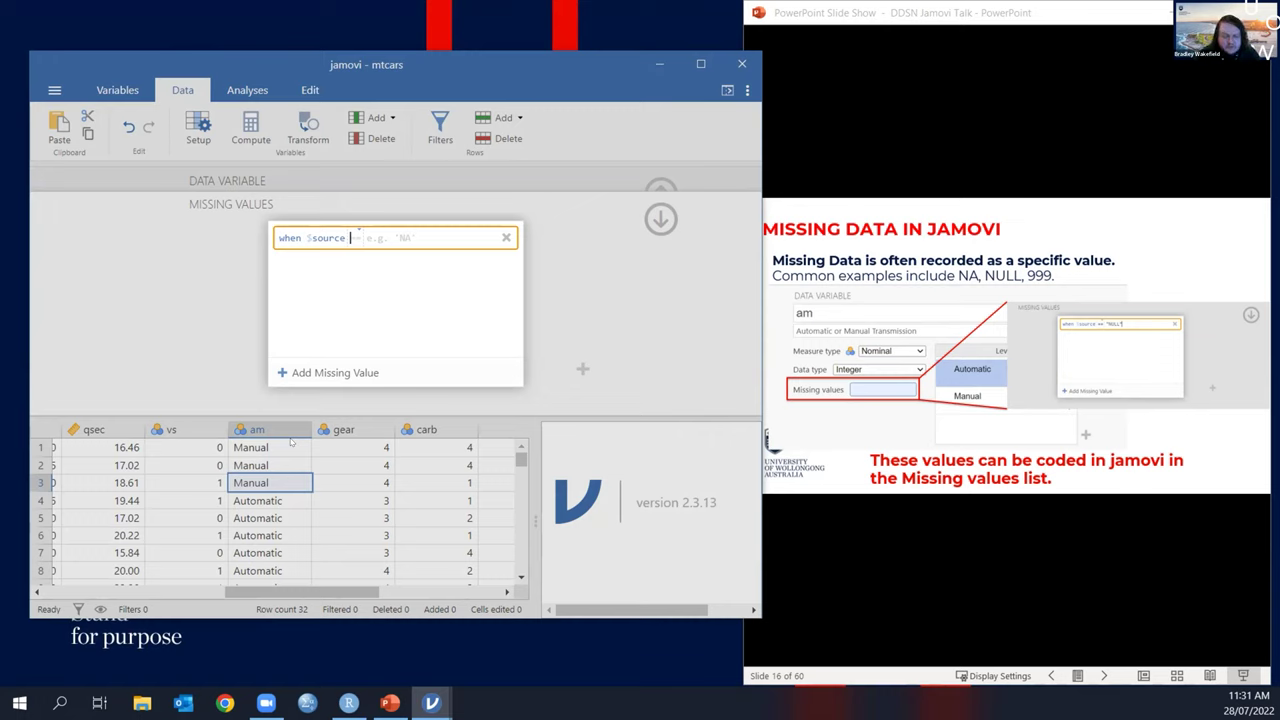
{"action": "type", "text": "=="}
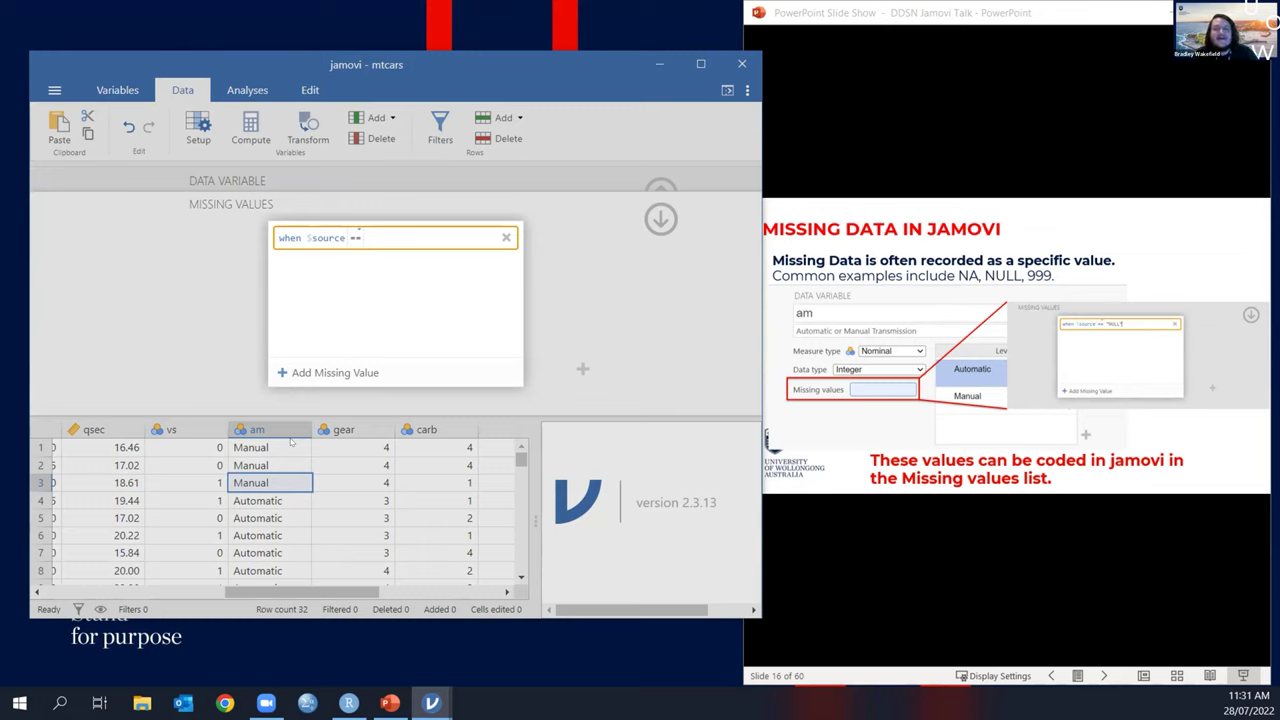
{"action": "type", "text": "\"NUL"}
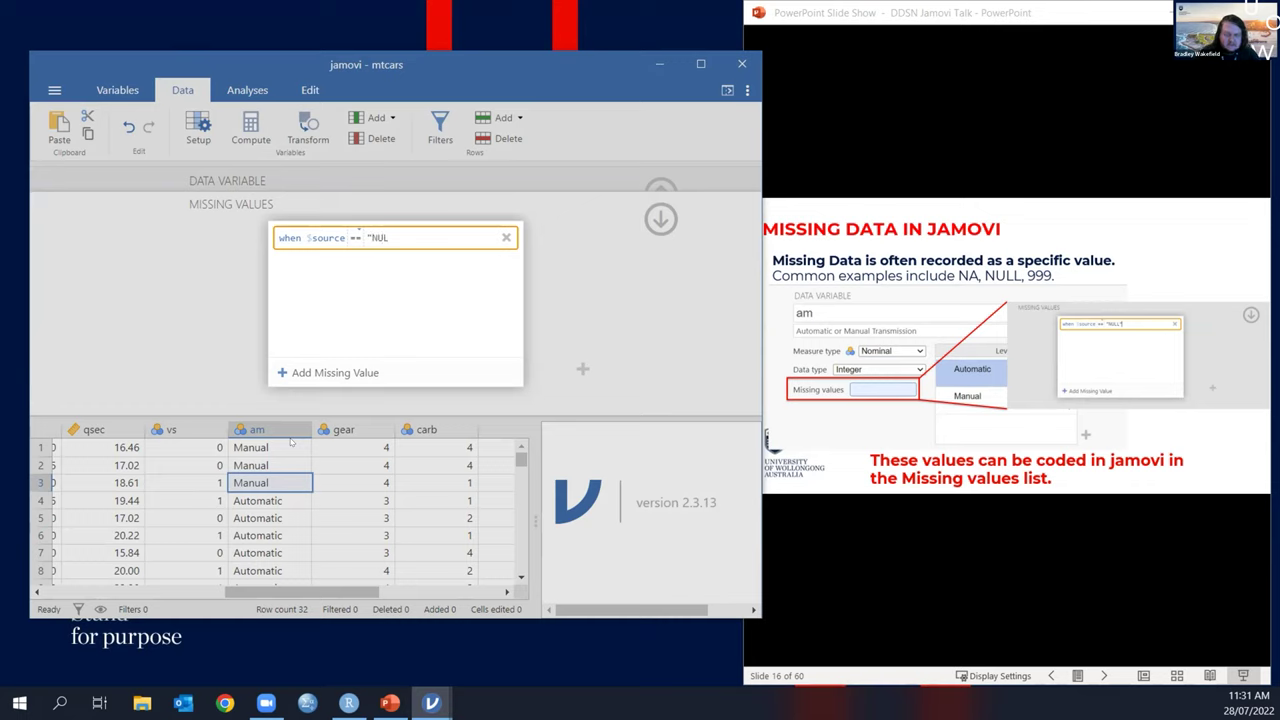
{"action": "type", "text": "L\""}
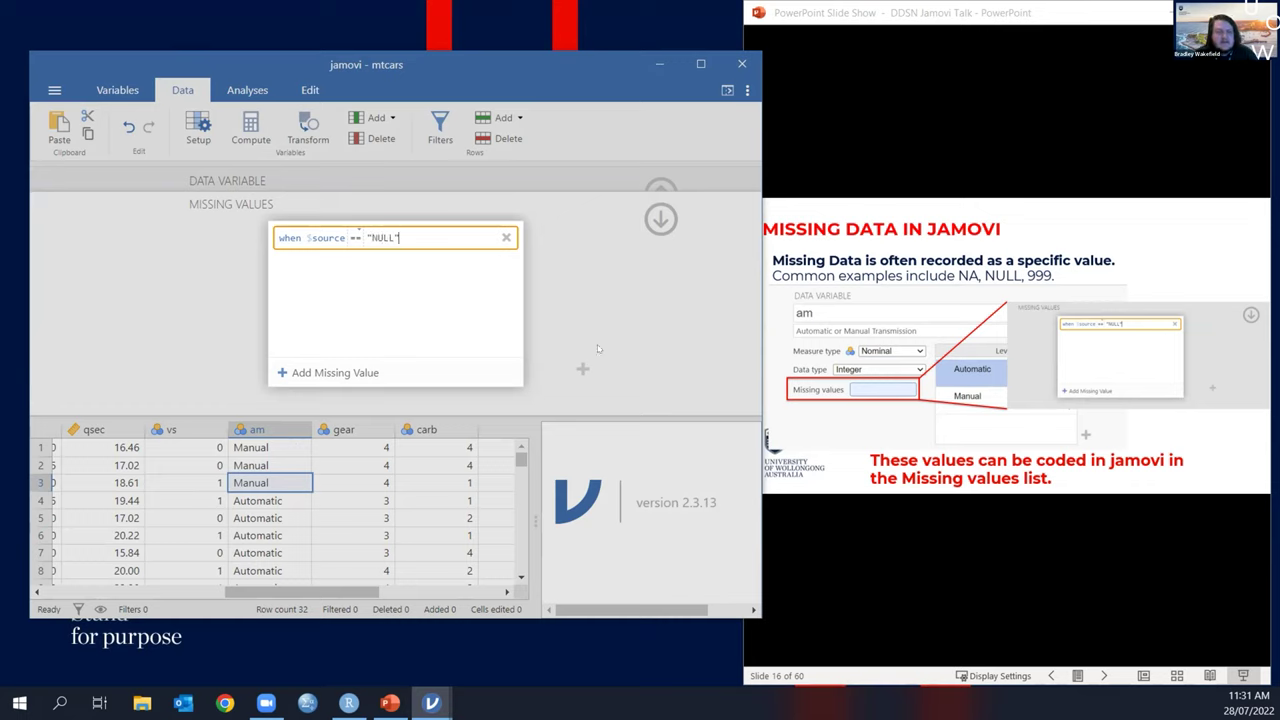
{"action": "key", "text": "Return"}
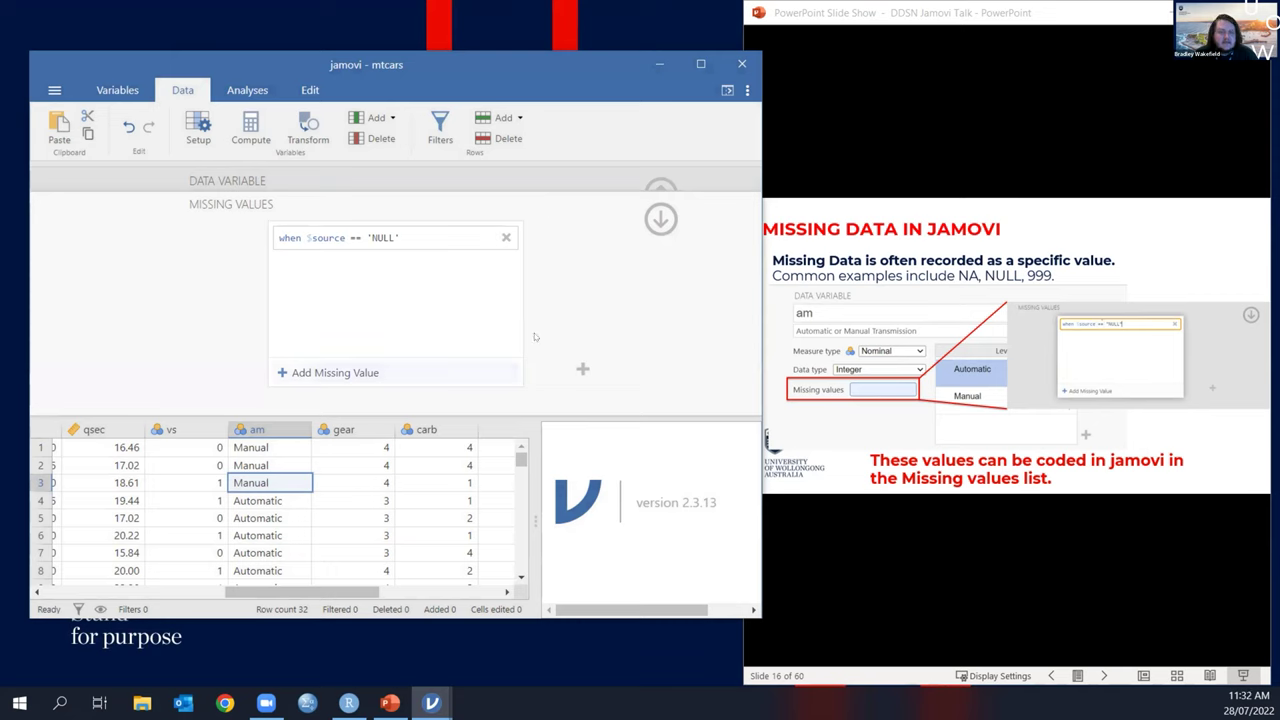
{"action": "left_click", "coordinate": [660, 218]}
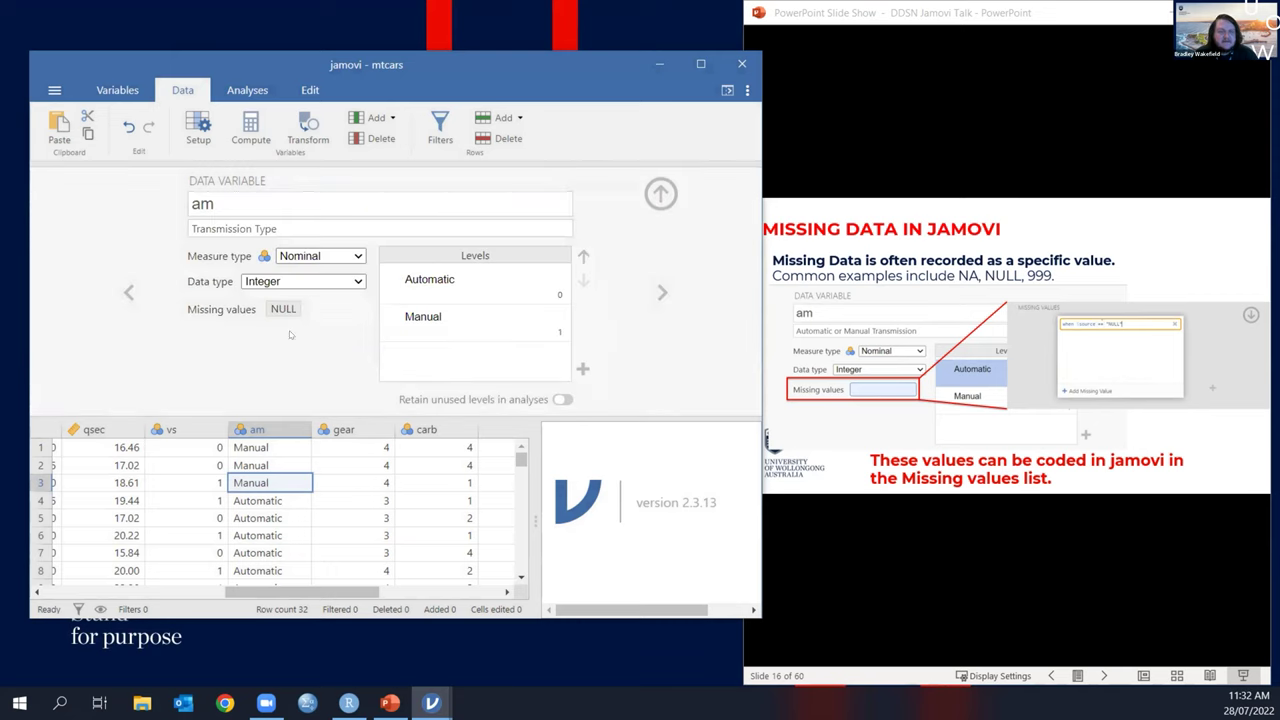
Step: Try NULL as the am value in row 7 to test the missing value rule, and undo the entry
{"action": "double_click", "coordinate": [270, 552]}
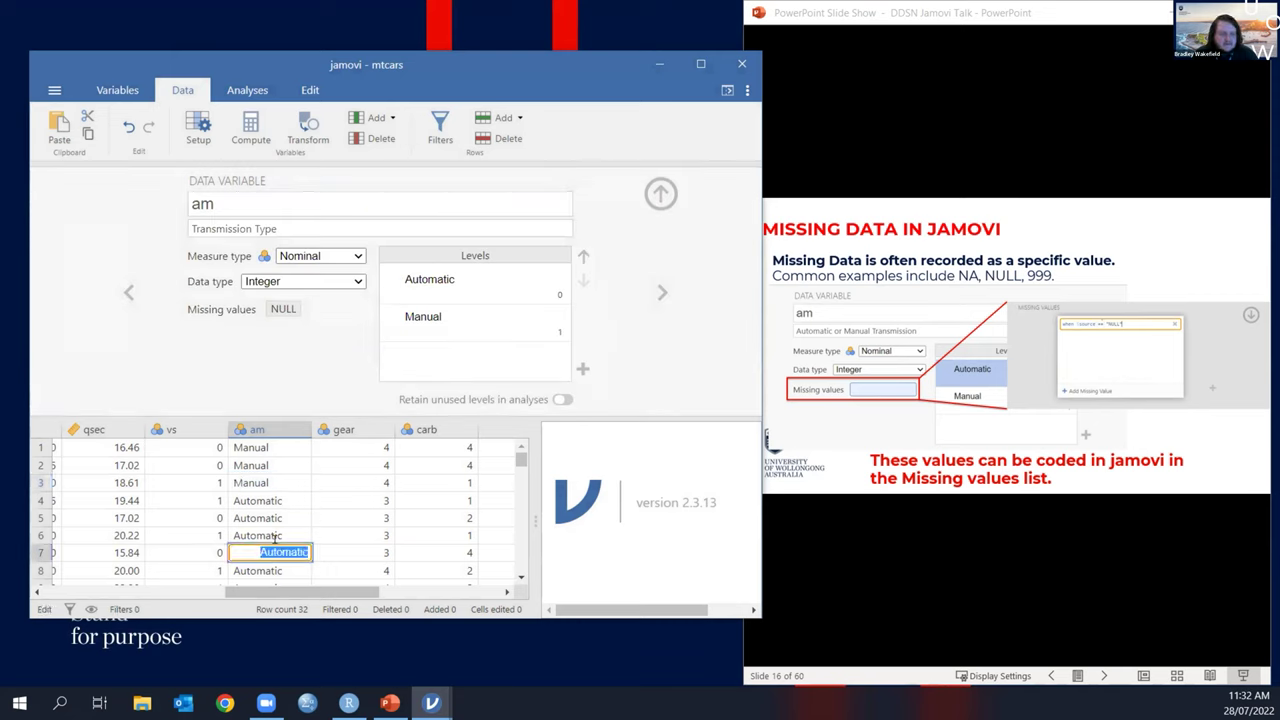
{"action": "type", "text": "N"}
{"action": "type", "text": "ULL"}
{"action": "key", "text": "BackSpace"}
{"action": "key", "text": "BackSpace"}
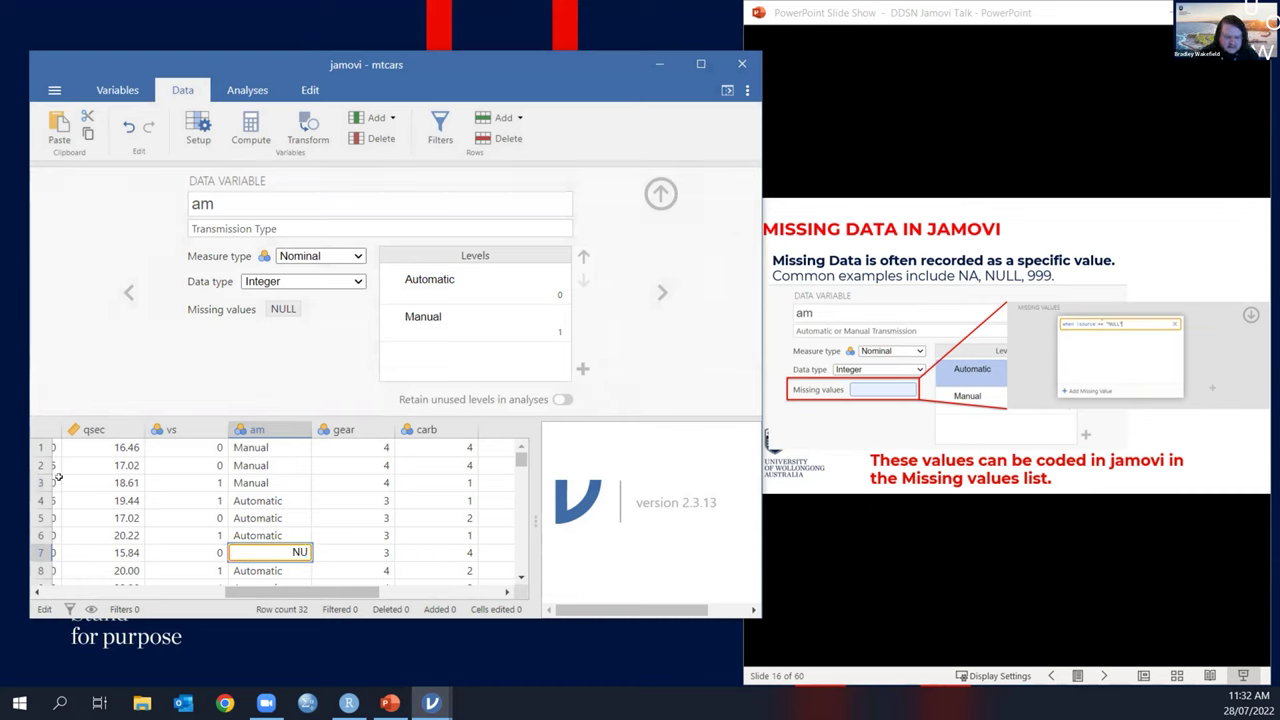
{"action": "type", "text": "LL"}
{"action": "key", "text": "Return"}
{"action": "key", "text": "Up"}
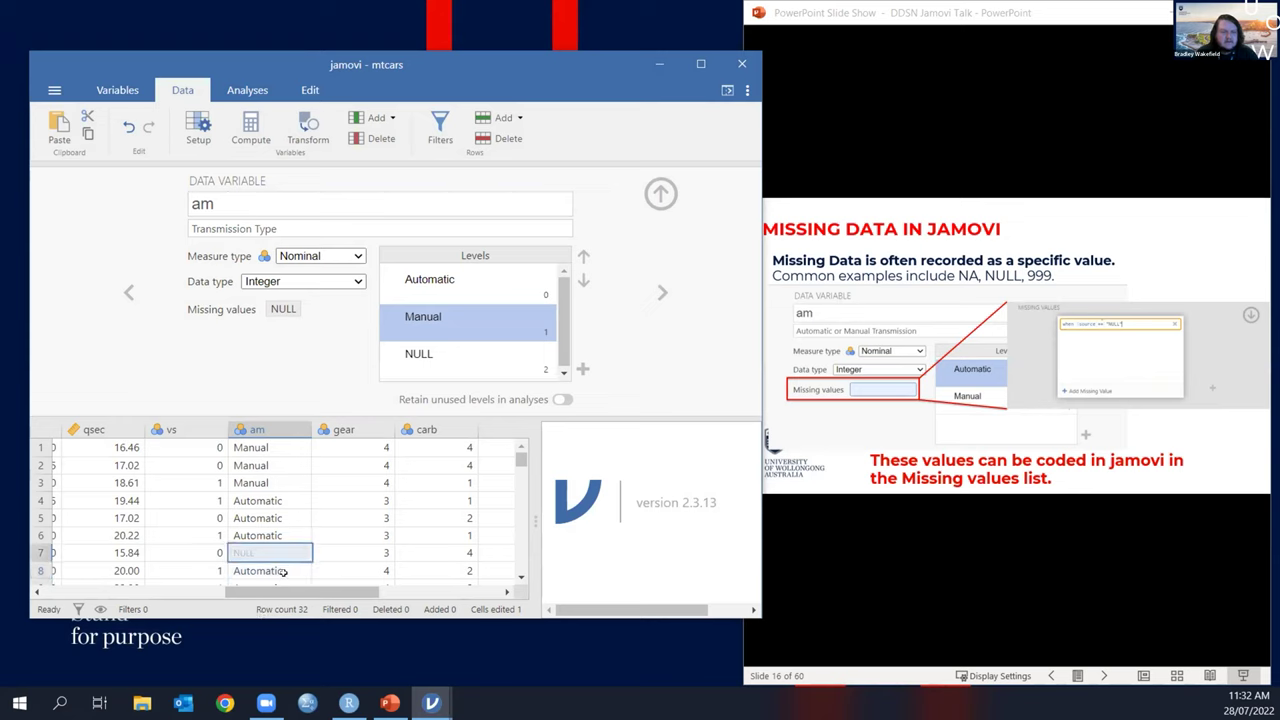
{"action": "key", "text": "Up"}
{"action": "key", "text": "Up"}
{"action": "key", "text": "Up"}
{"action": "key", "text": "Up"}
{"action": "key", "text": "Up"}
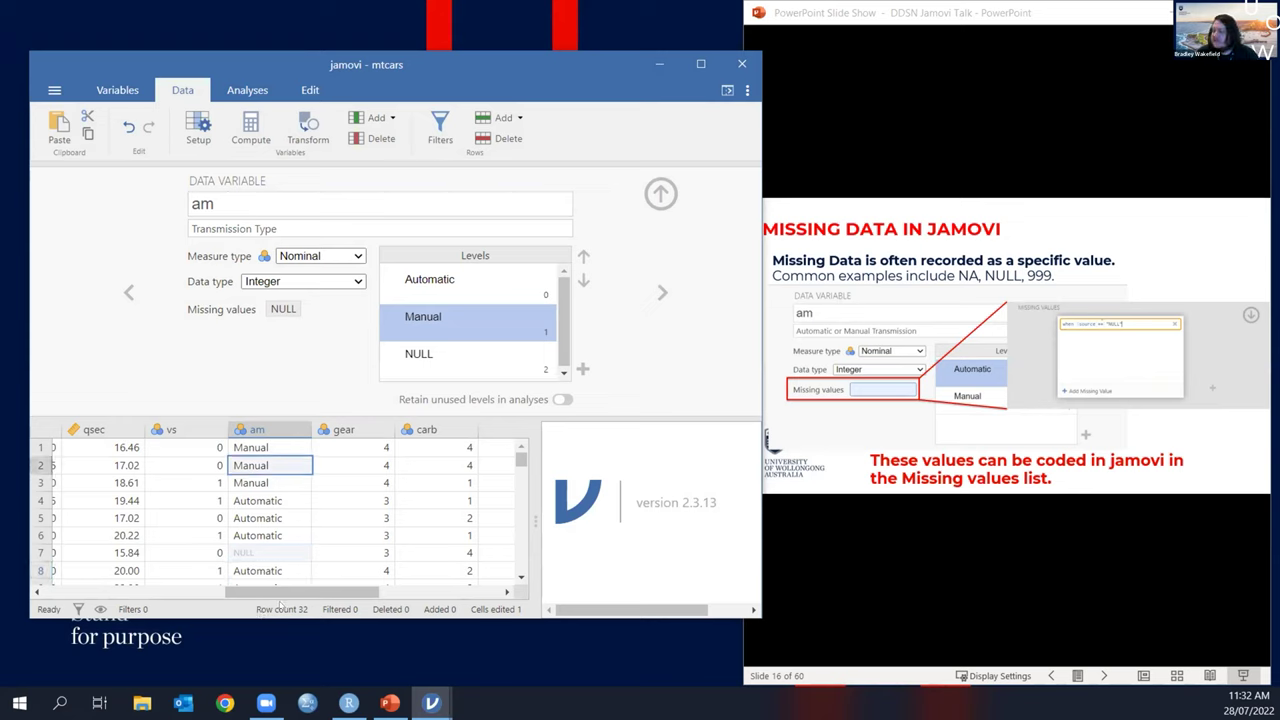
{"action": "left_click", "coordinate": [270, 553]}
{"action": "key", "text": "ctrl+z"}
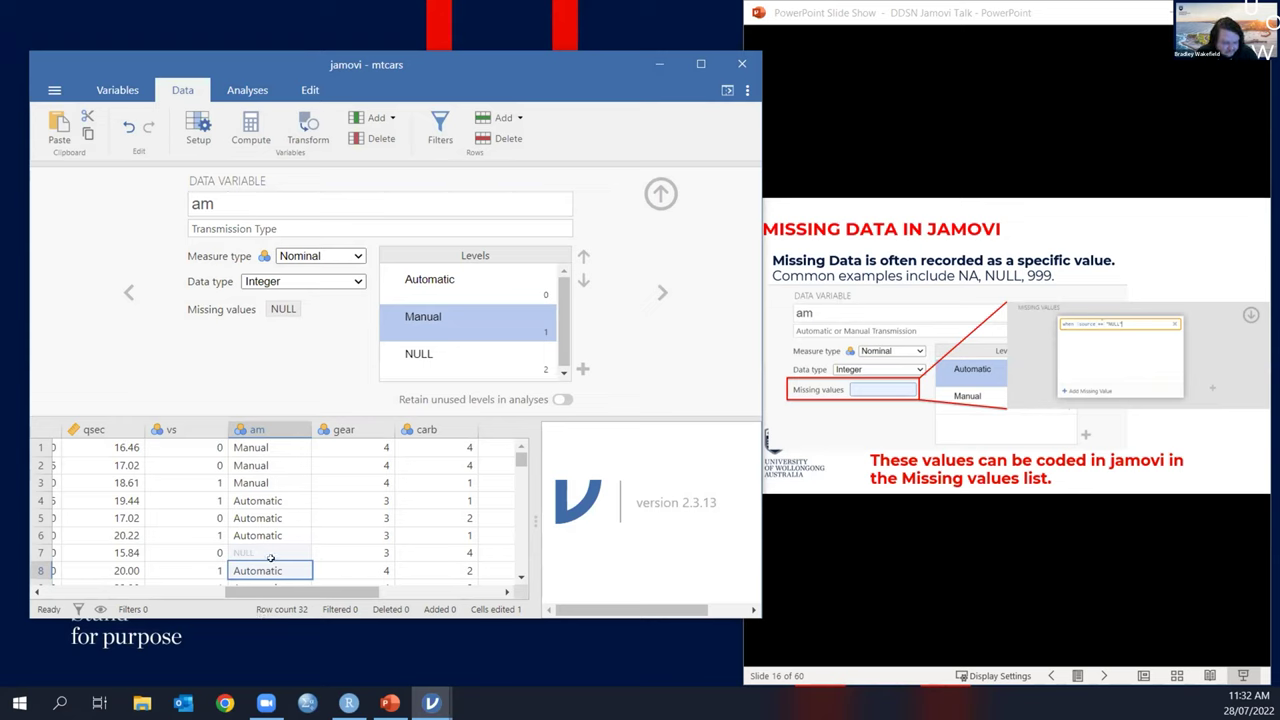
Step: Advance the PowerPoint slide show to slide 17, and show the list of all variables in jamovi
{"action": "left_click", "coordinate": [1153, 527]}
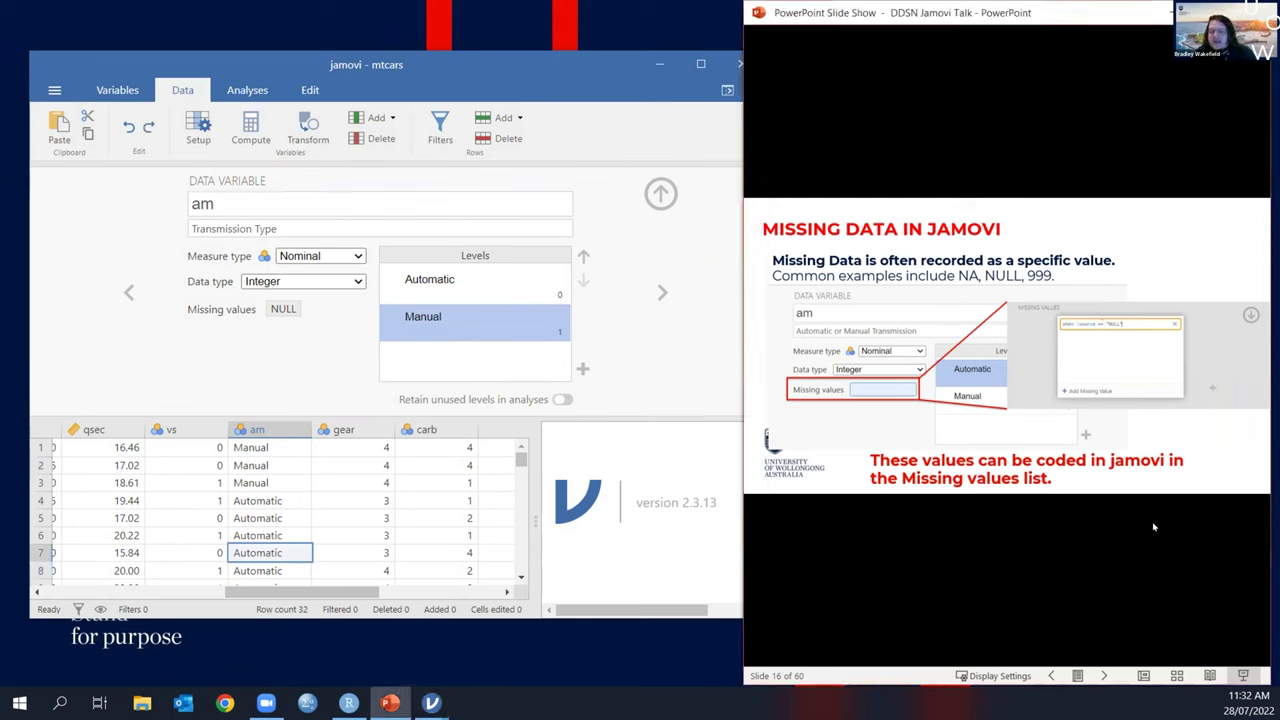
{"action": "left_click", "coordinate": [1153, 527]}
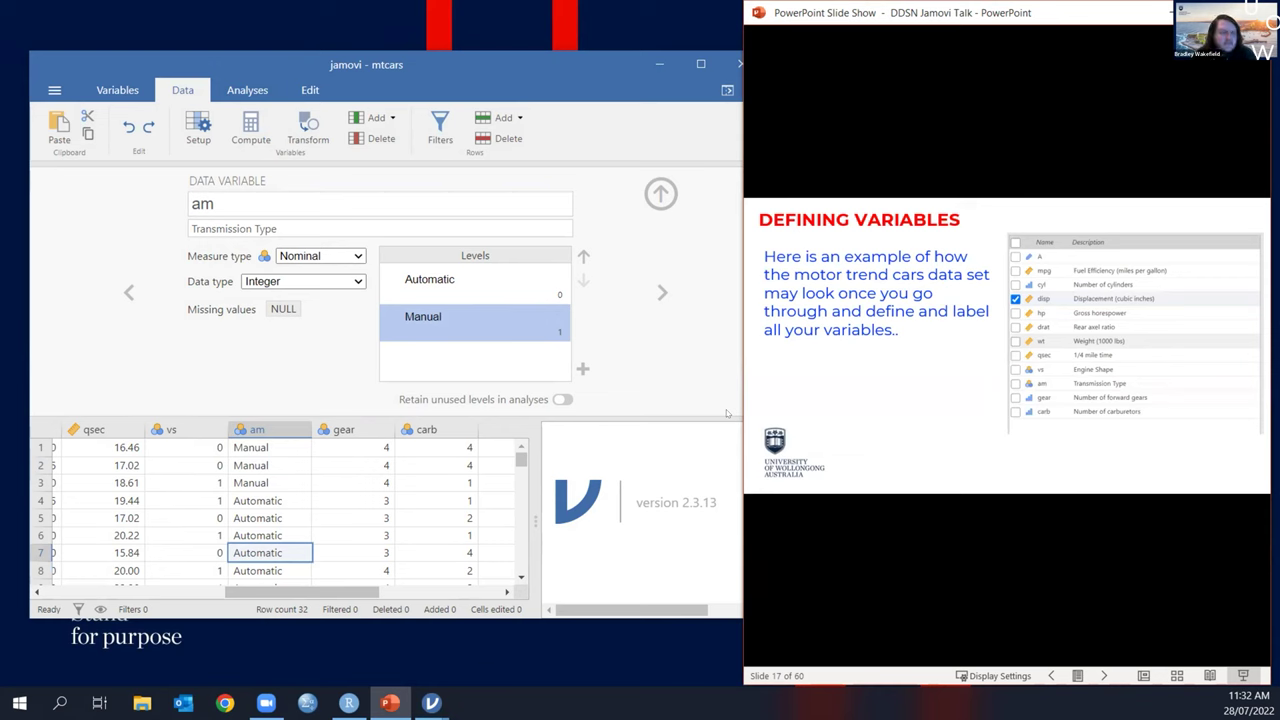
{"action": "left_click", "coordinate": [662, 190]}
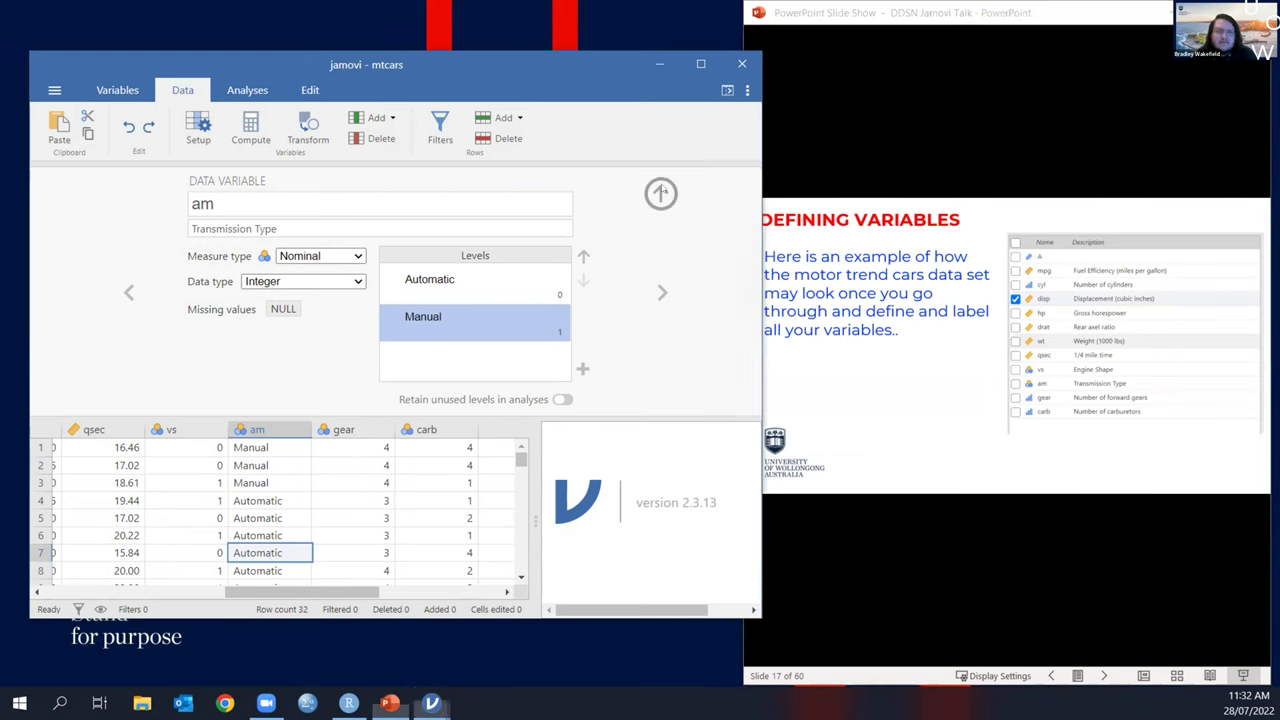
{"action": "left_click", "coordinate": [661, 191]}
{"action": "left_click", "coordinate": [117, 90]}
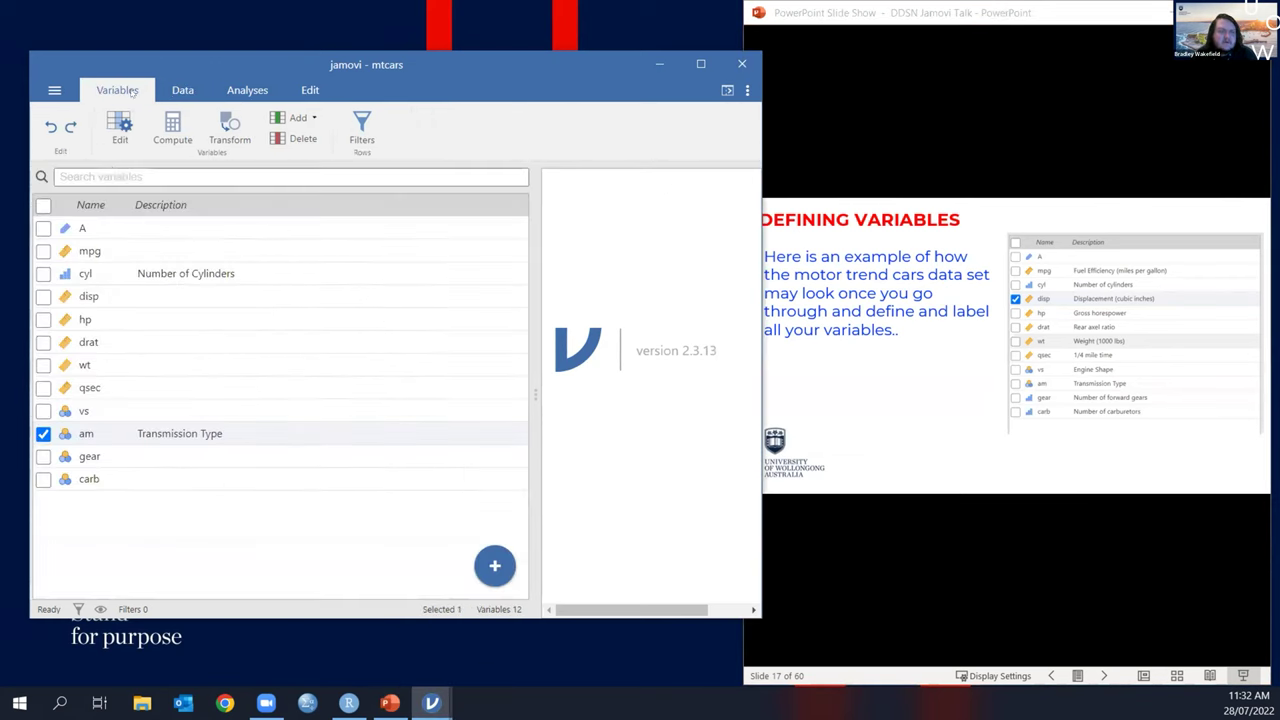
Step: Open the gear variable's setup and set its measure type to Ordinal
{"action": "left_click", "coordinate": [100, 456]}
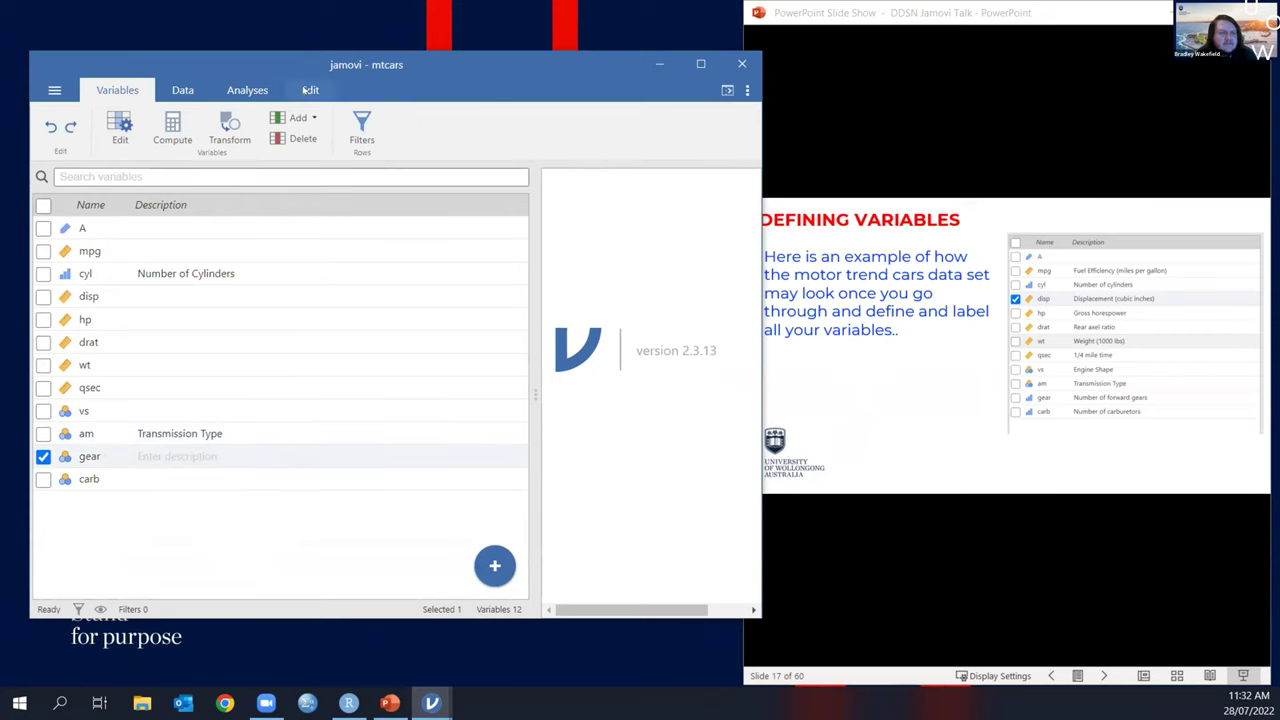
{"action": "left_click", "coordinate": [309, 90]}
{"action": "left_click", "coordinate": [196, 91]}
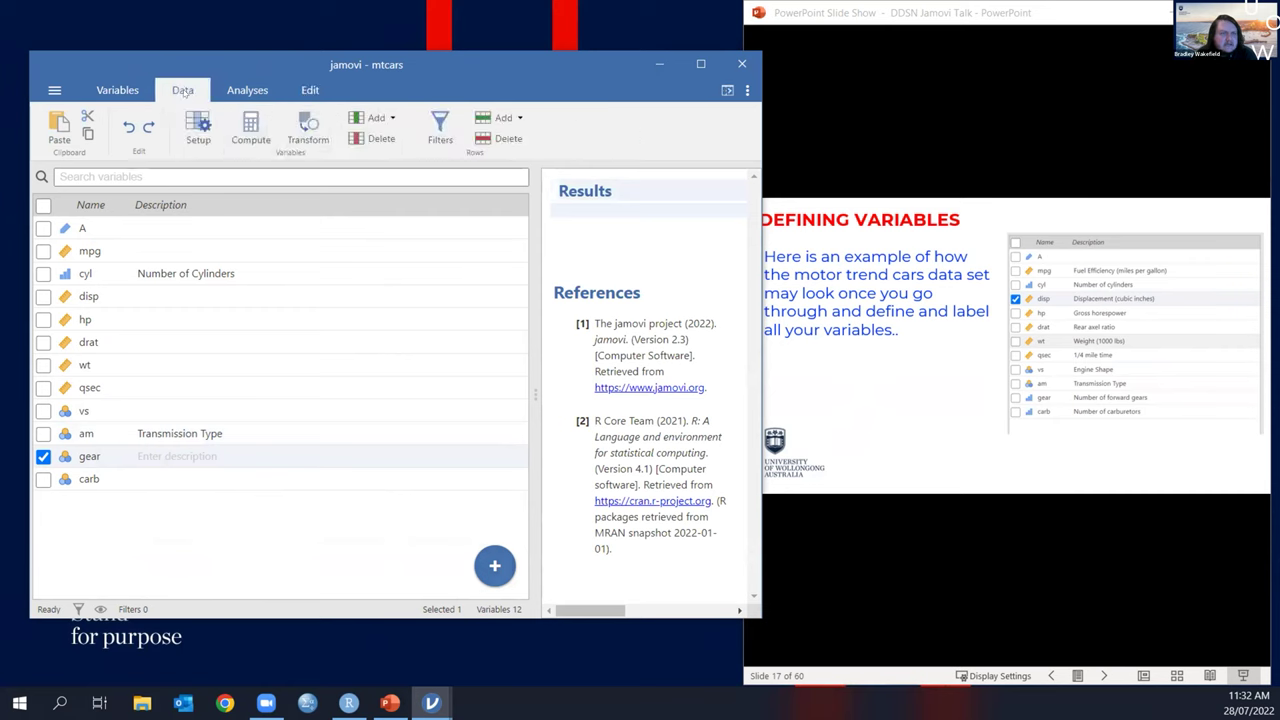
{"action": "left_click", "coordinate": [198, 125]}
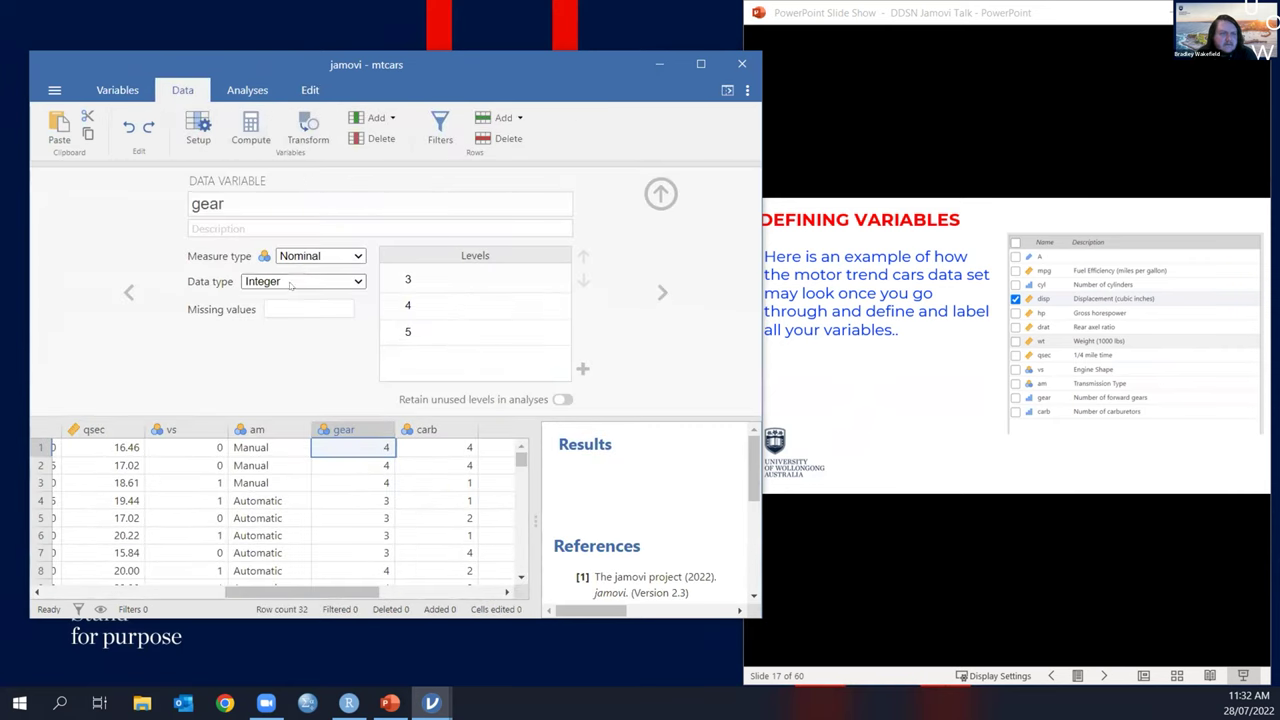
{"action": "left_click", "coordinate": [320, 256]}
{"action": "left_click", "coordinate": [313, 294]}
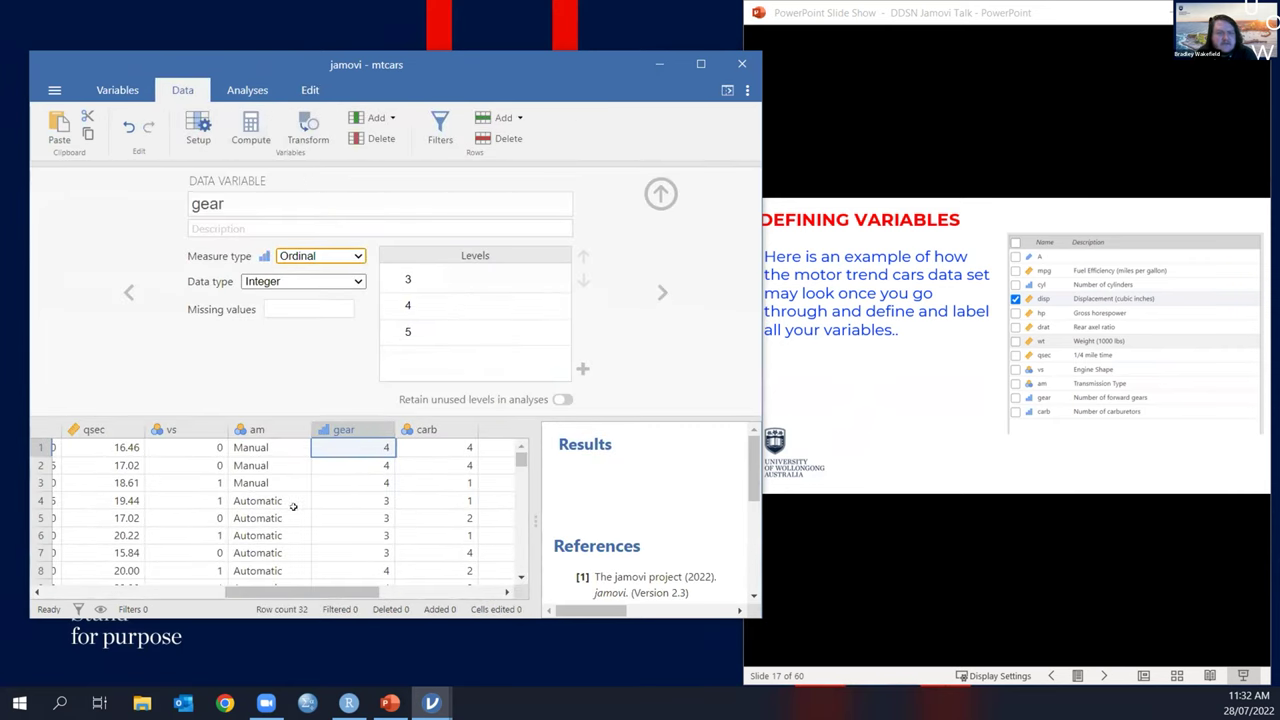
Step: Set the carb variable's measure type to Ordinal, and reselect the gear variable
{"action": "left_click", "coordinate": [293, 507]}
{"action": "left_click", "coordinate": [440, 463]}
{"action": "left_click", "coordinate": [320, 256]}
{"action": "left_click", "coordinate": [336, 297]}
{"action": "left_click", "coordinate": [352, 518]}
Step: Review the example variable definitions on the slide alongside the gear variable's setup in jamovi
{"action": "left_click", "coordinate": [898, 433]}
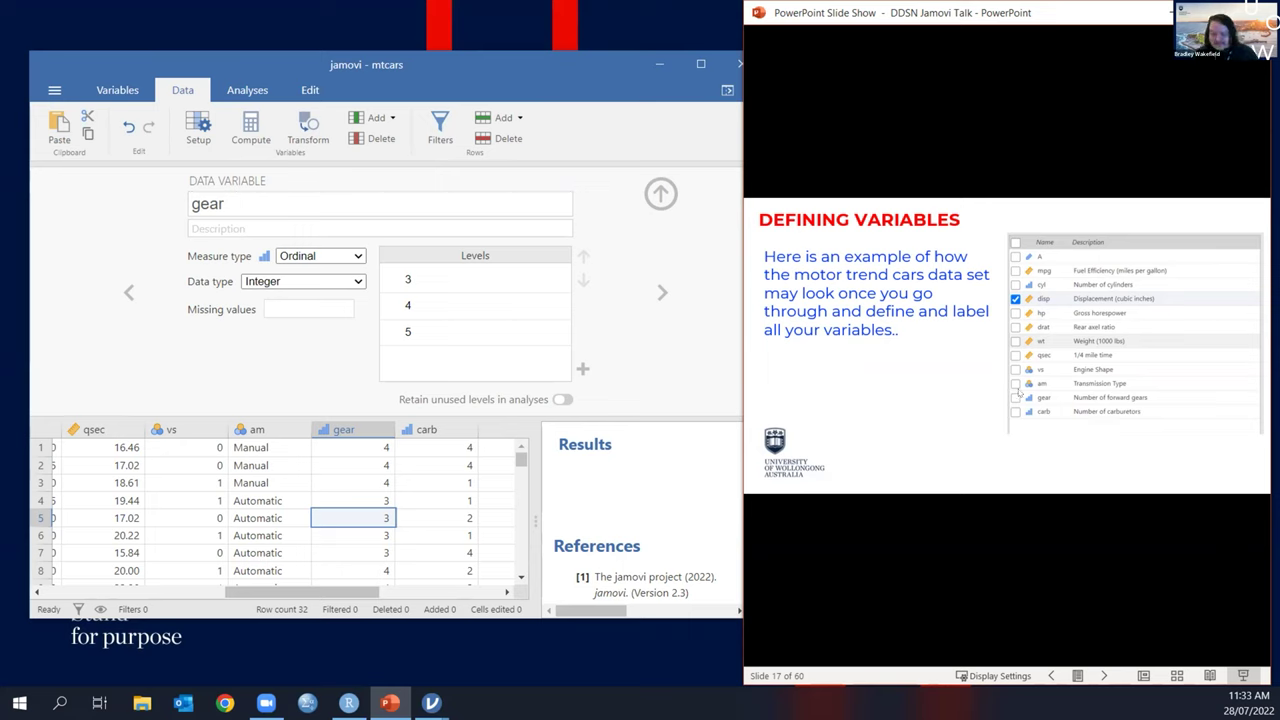
{"action": "left_click", "coordinate": [478, 512]}
{"action": "left_click", "coordinate": [411, 512]}
{"action": "left_click", "coordinate": [305, 500]}
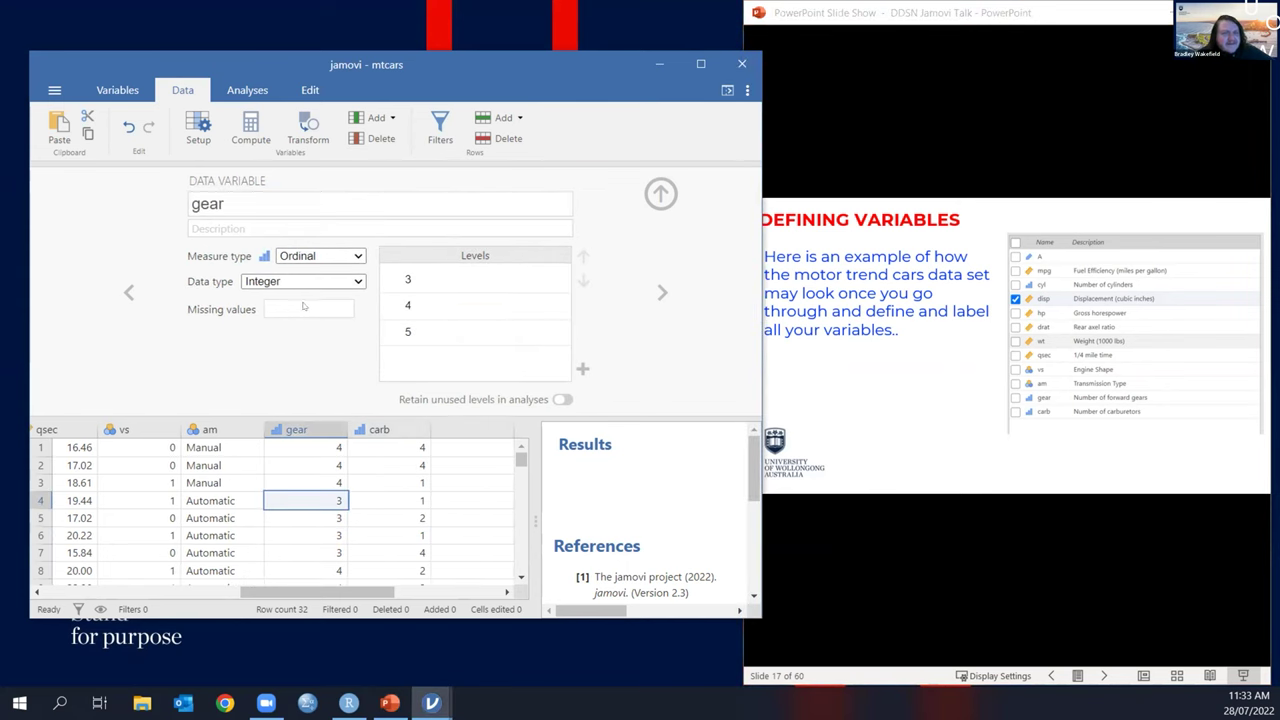
Step: Advance the PowerPoint slide show to slide 18, and close the gear variable's setup in jamovi
{"action": "left_click", "coordinate": [1002, 116]}
{"action": "left_click", "coordinate": [910, 124]}
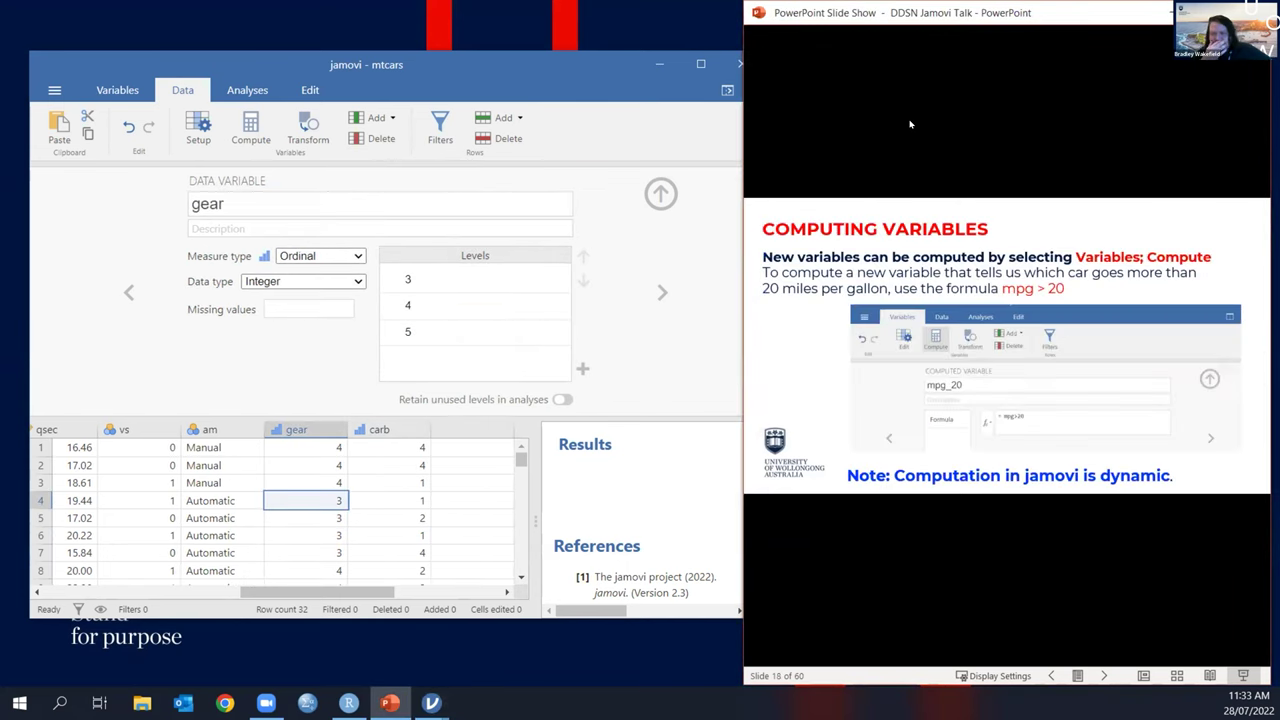
{"action": "left_click", "coordinate": [645, 196]}
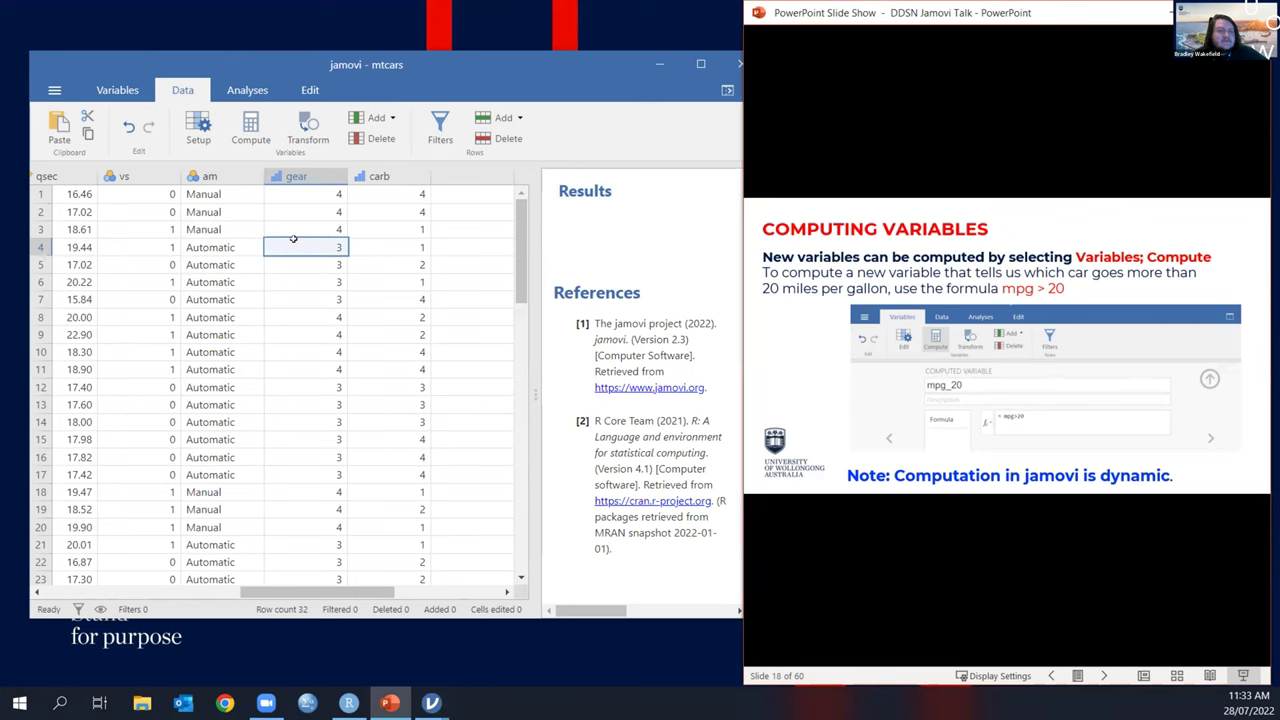
Step: Insert a computed variable directly after the mpg column and name it mpg_20
{"action": "left_click_drag", "start_coordinate": [292, 592], "coordinate": [36, 567]}
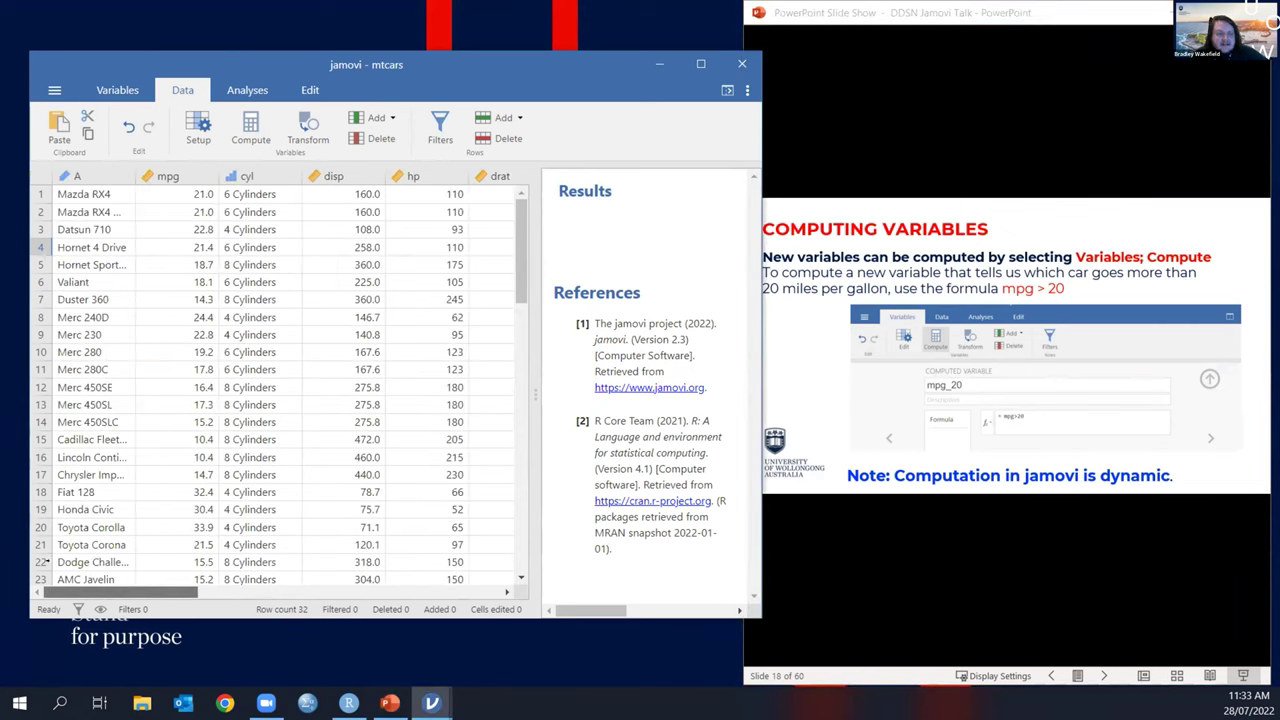
{"action": "left_click", "coordinate": [184, 264]}
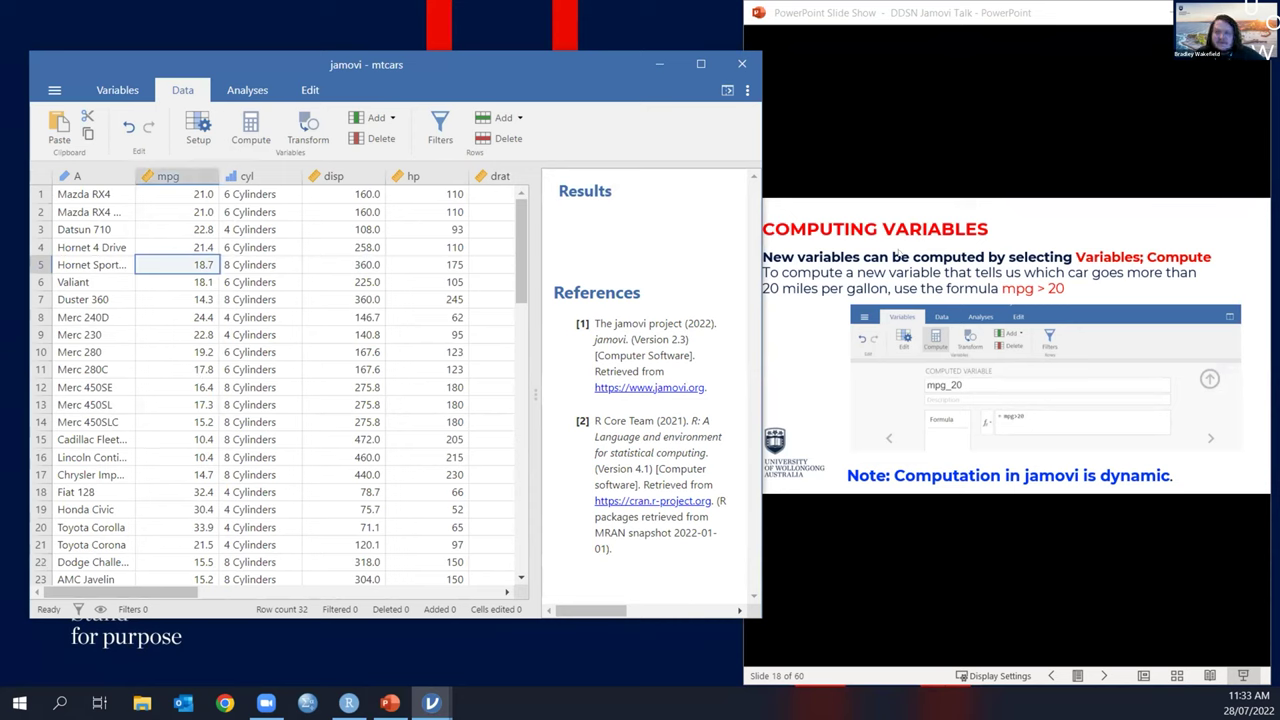
{"action": "left_click", "coordinate": [984, 295]}
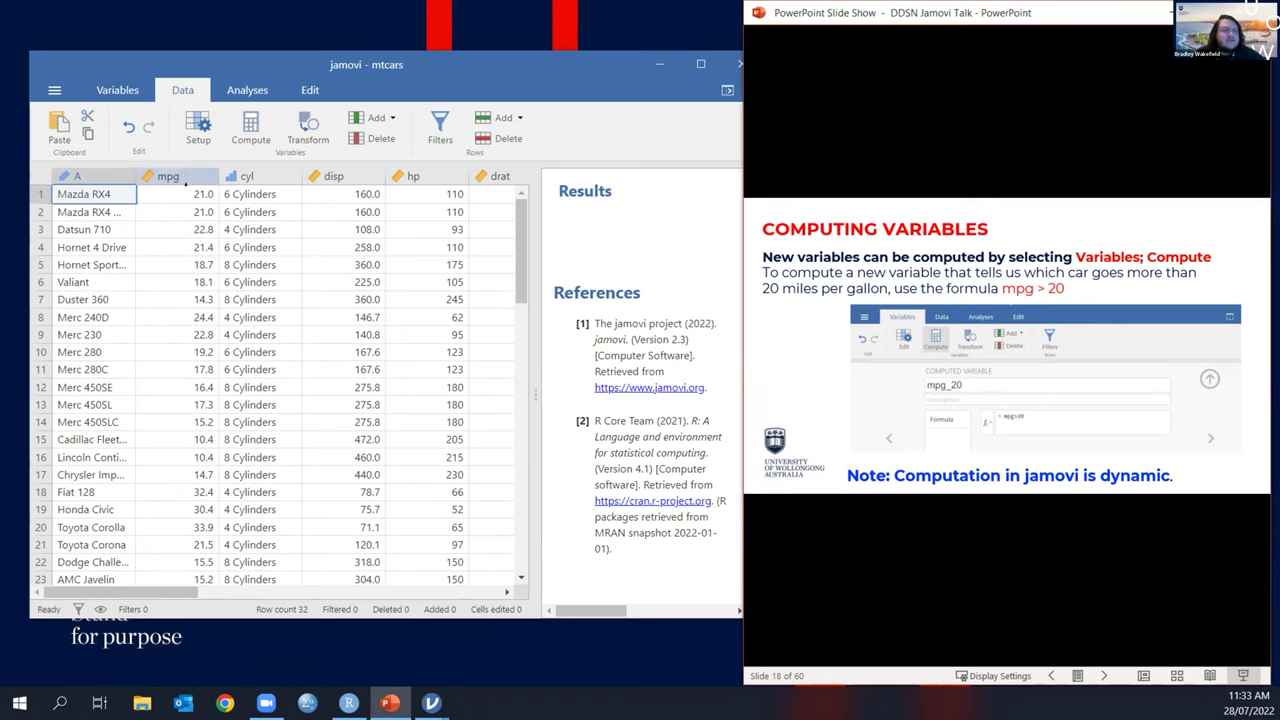
{"action": "left_click", "coordinate": [195, 194]}
{"action": "left_click", "coordinate": [251, 128]}
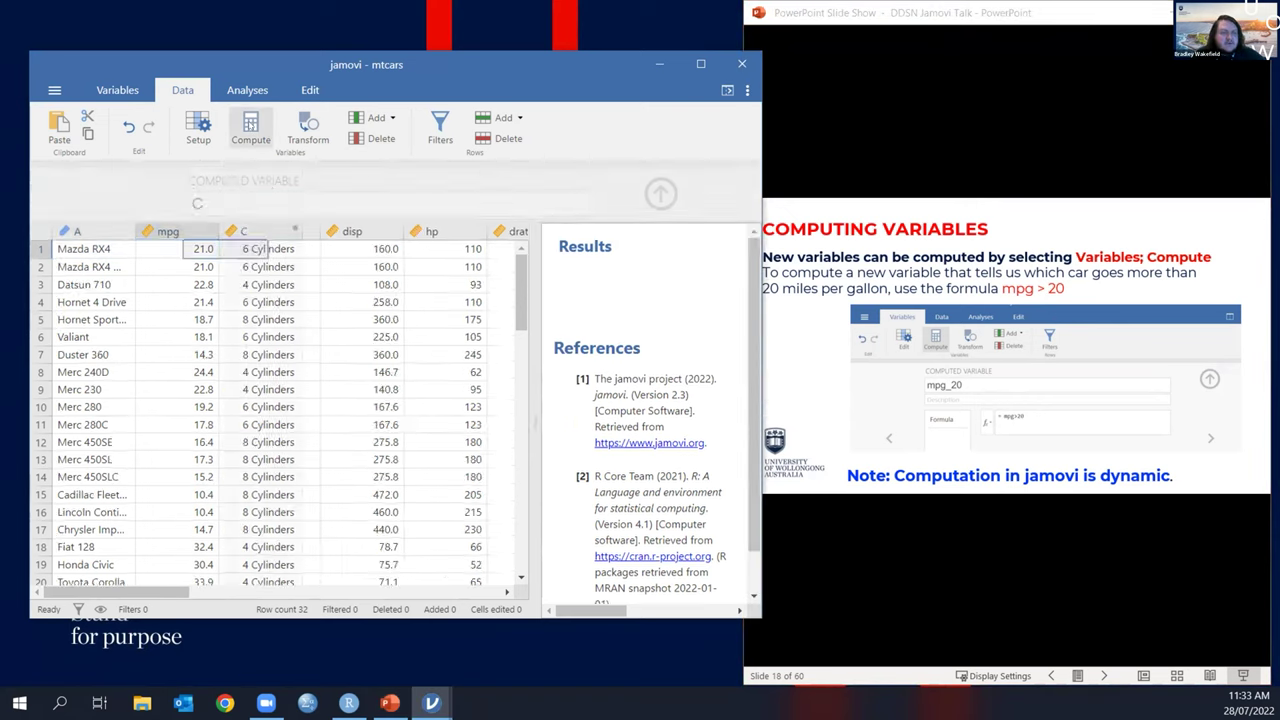
{"action": "left_click", "coordinate": [262, 200]}
{"action": "key", "text": "BackSpace"}
{"action": "type", "text": "mpg_20"}
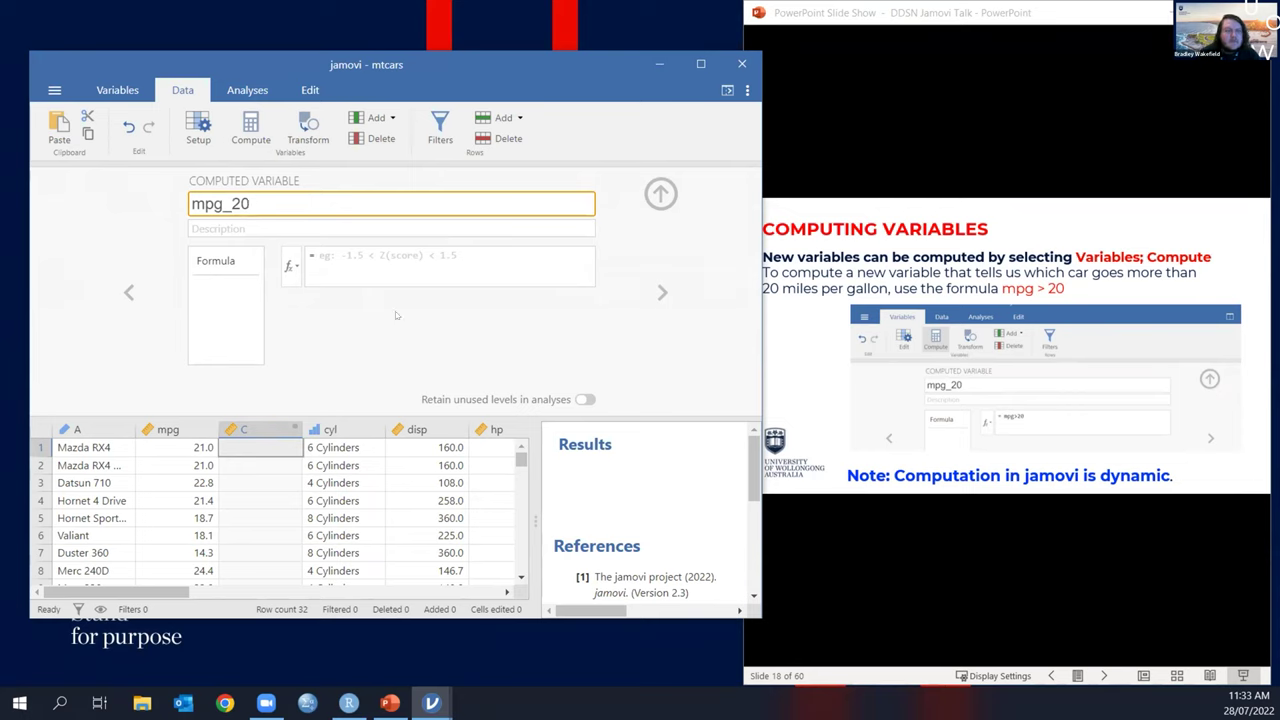
{"action": "key", "text": "Return"}
Step: Set the formula of mpg_20 to mpg>20 using the variable list, check the computed values, and close the setup
{"action": "left_click", "coordinate": [400, 261]}
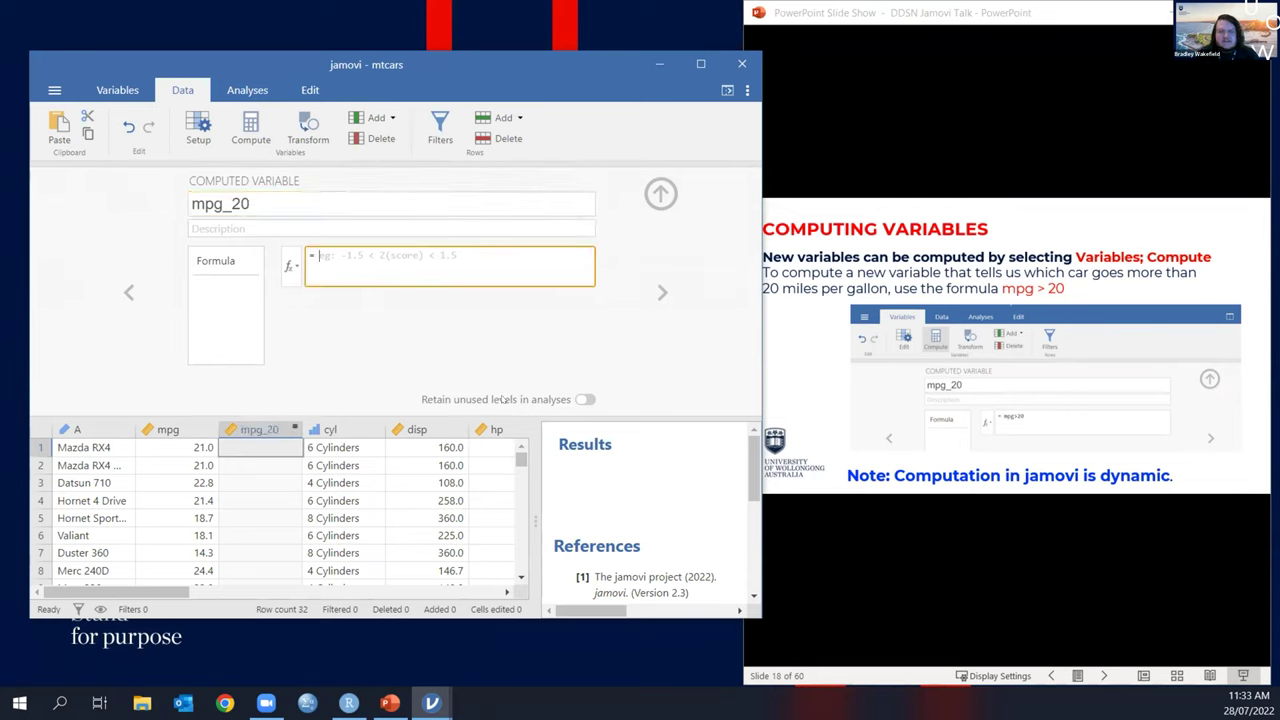
{"action": "left_click", "coordinate": [290, 268]}
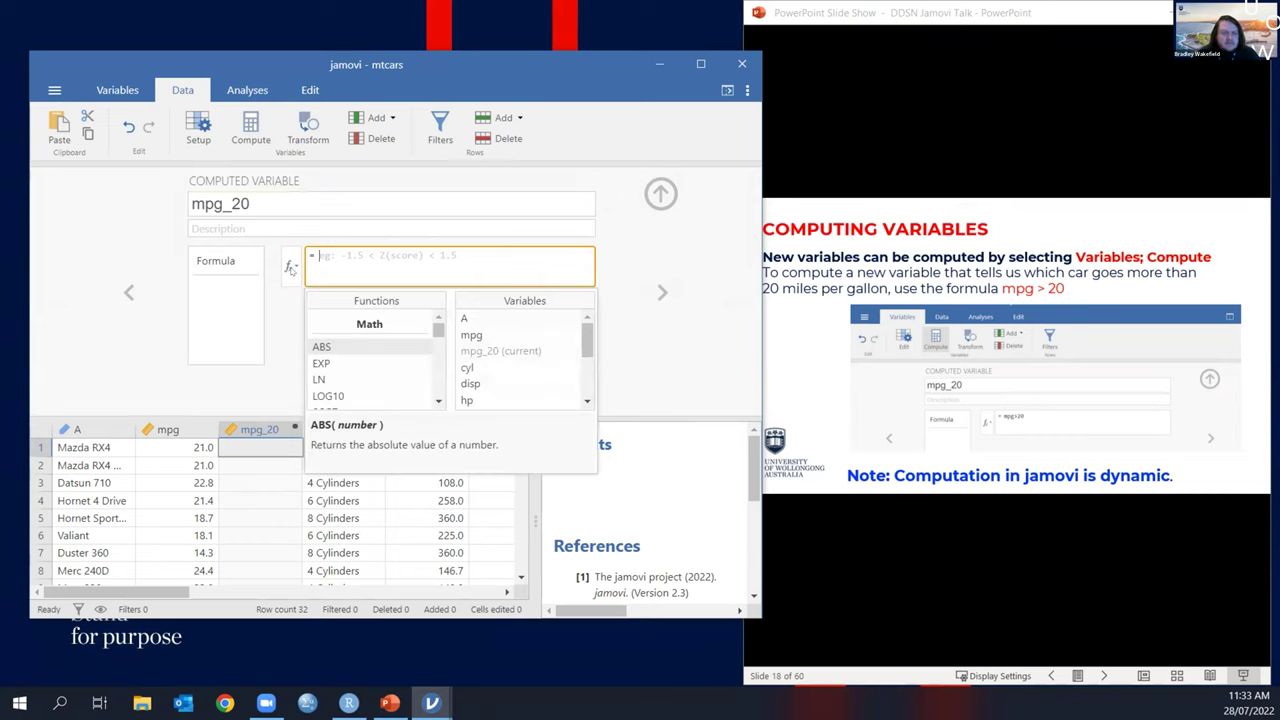
{"action": "mouse_move", "coordinate": [587, 330]}
{"action": "left_mouse_down"}
{"action": "mouse_move", "coordinate": [588, 345]}
{"action": "mouse_move", "coordinate": [588, 328]}
{"action": "left_mouse_up"}
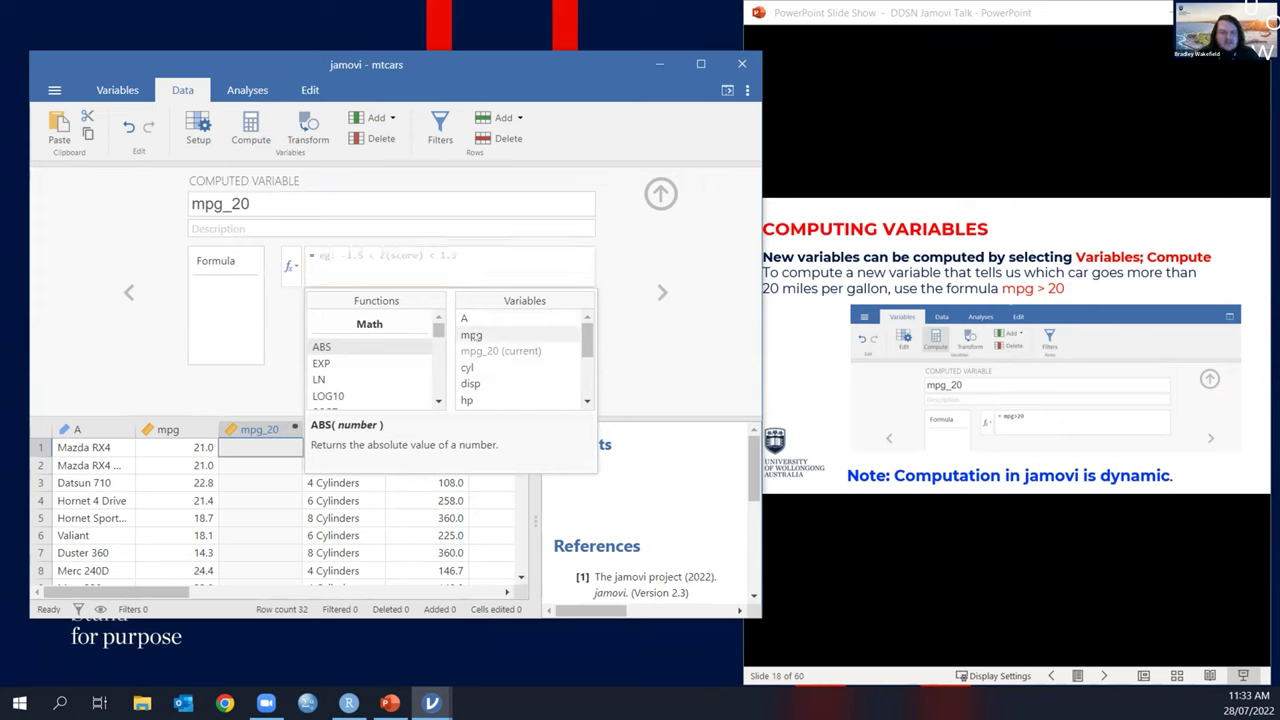
{"action": "double_click", "coordinate": [471, 335]}
{"action": "type", "text": ">20"}
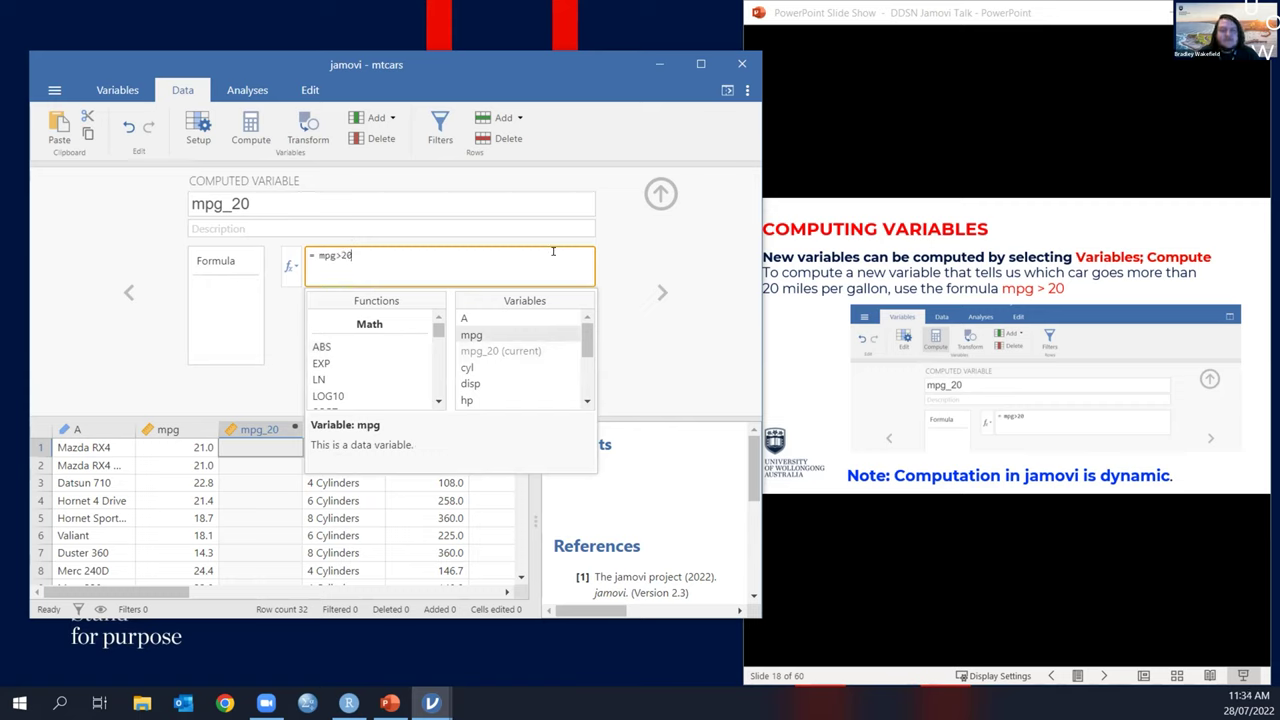
{"action": "key", "text": "Return"}
{"action": "scroll", "coordinate": [278, 520], "scroll_direction": "down", "scroll_amount": 3}
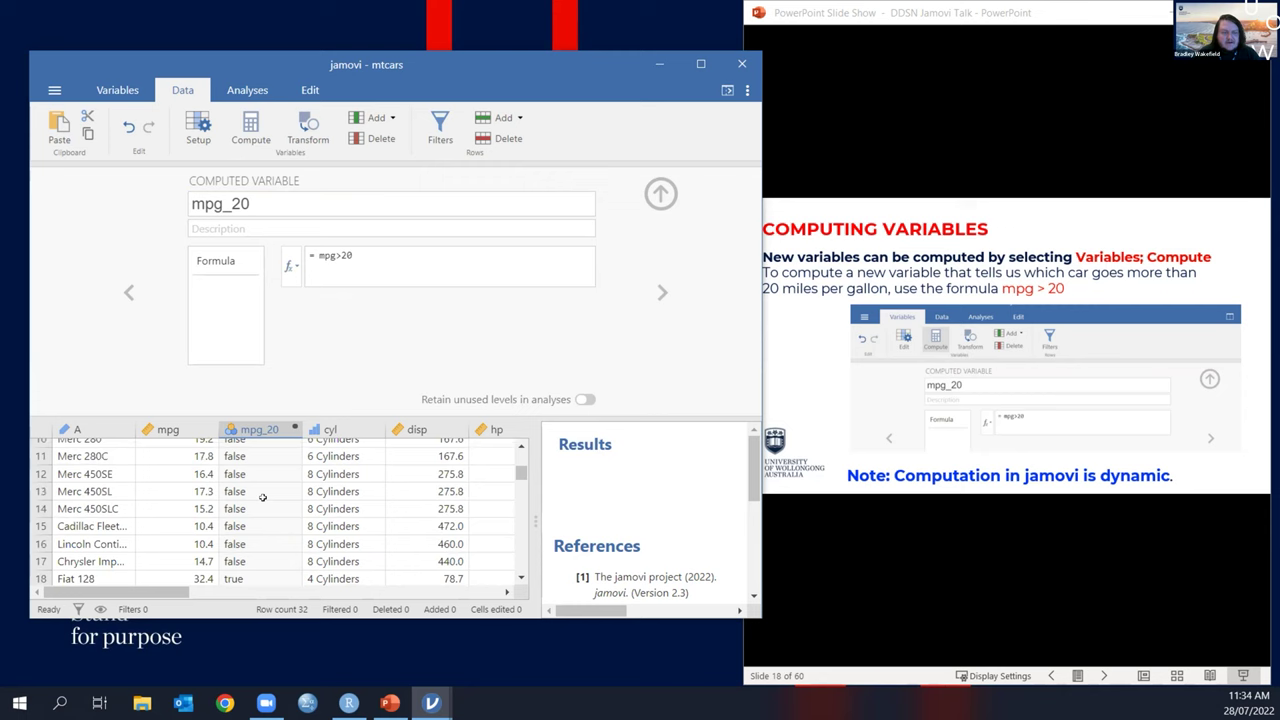
{"action": "scroll", "coordinate": [270, 530], "scroll_direction": "up", "scroll_amount": 3}
{"action": "scroll", "coordinate": [270, 506], "scroll_direction": "down", "scroll_amount": 8}
{"action": "scroll", "coordinate": [281, 494], "scroll_direction": "up", "scroll_amount": 8}
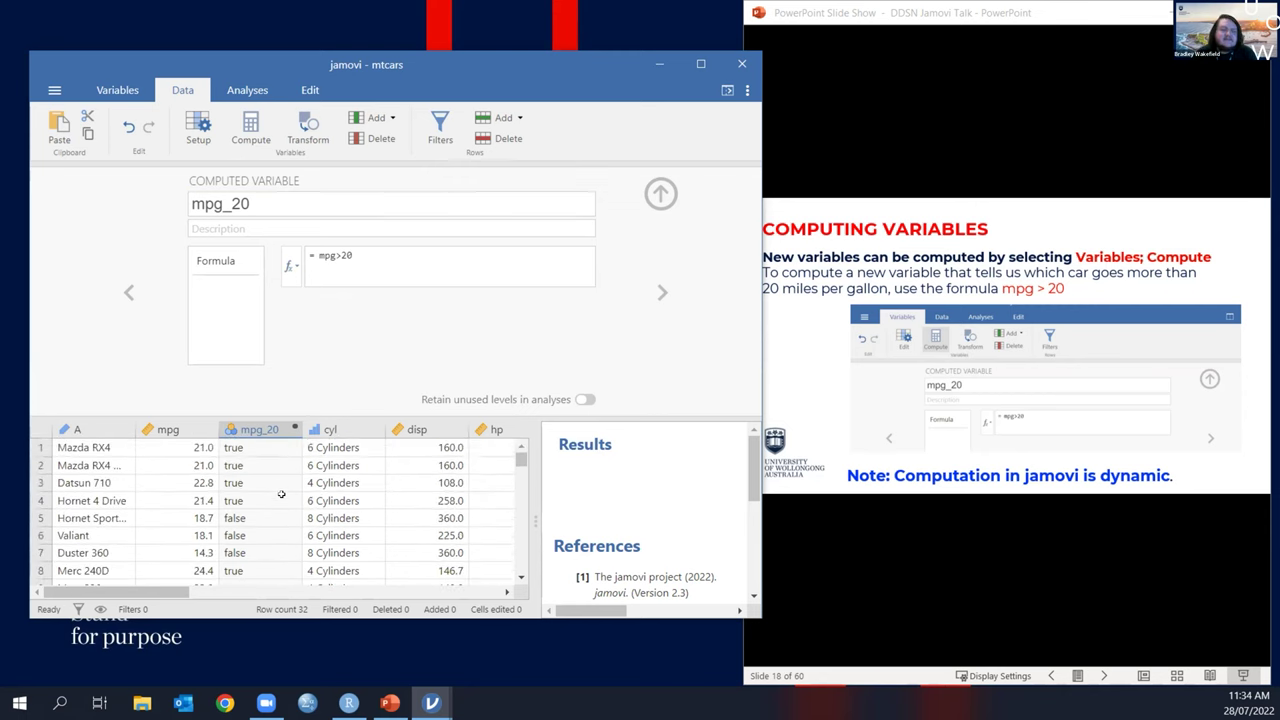
{"action": "left_click", "coordinate": [660, 193]}
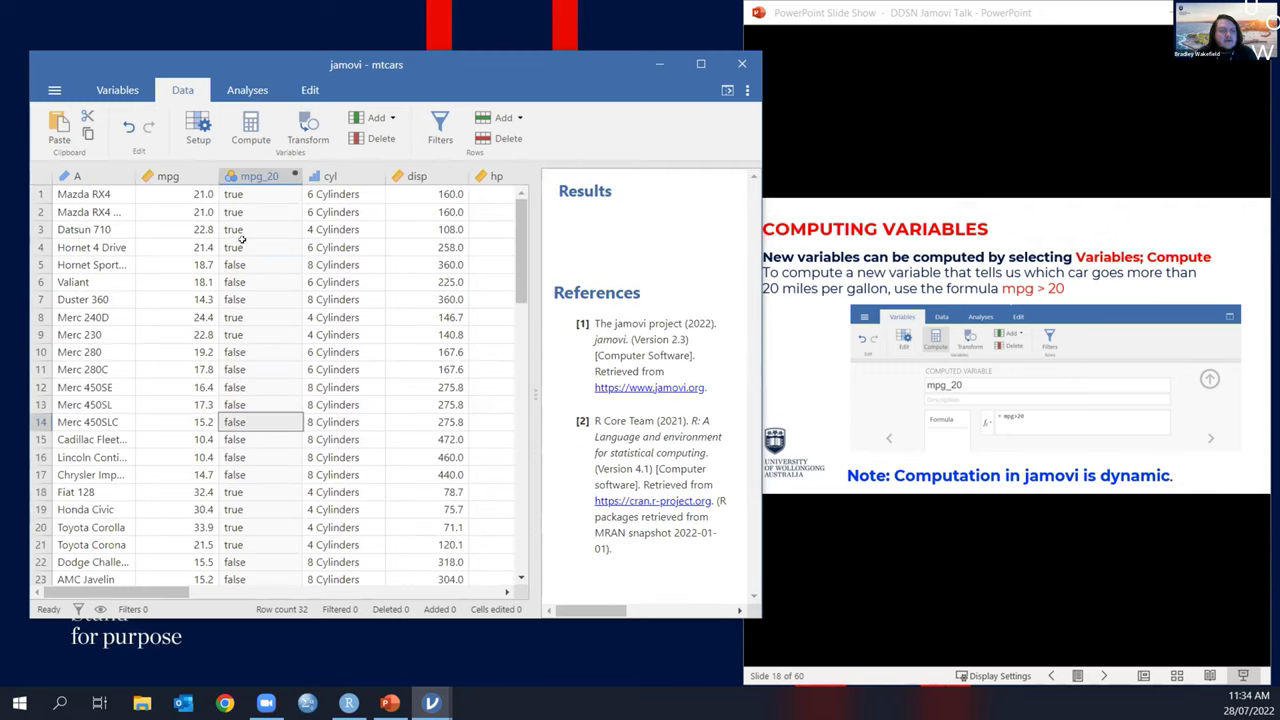
Step: Test the dynamic computation by setting the Mazda RX4's mpg value in row 1 to 19, and undo the edit
{"action": "left_click", "coordinate": [253, 196]}
{"action": "double_click", "coordinate": [198, 194]}
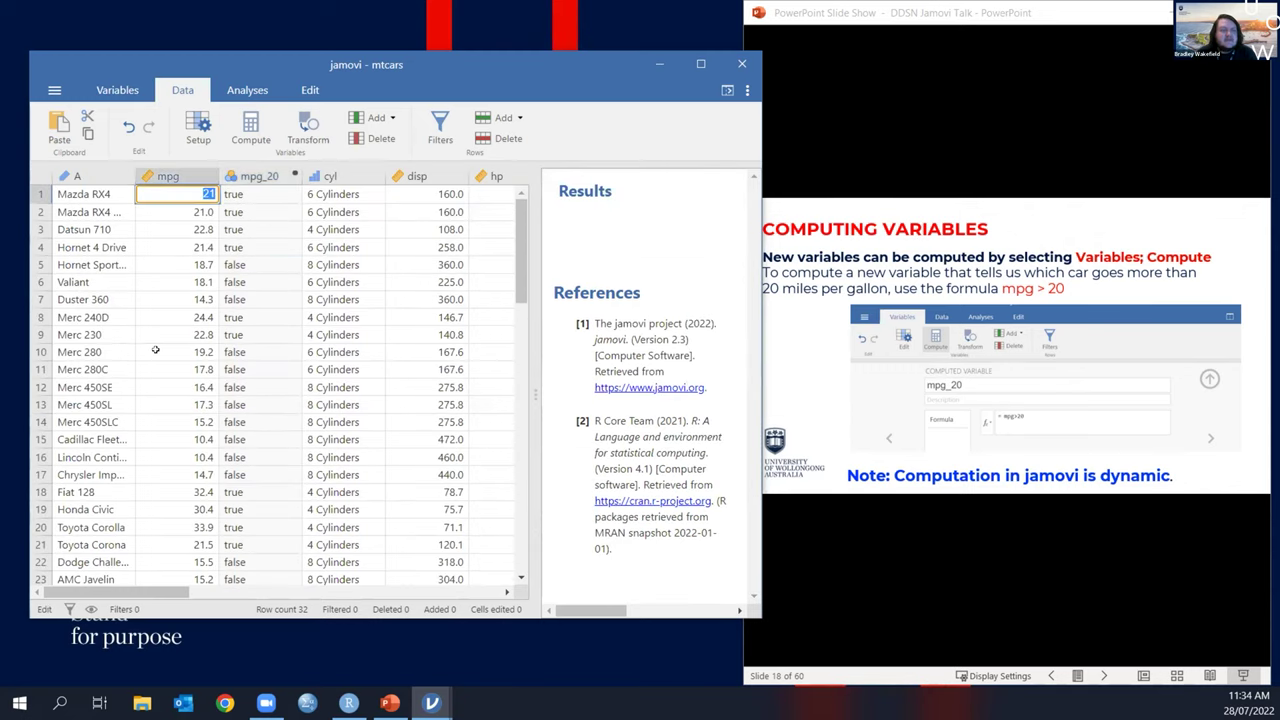
{"action": "type", "text": "19"}
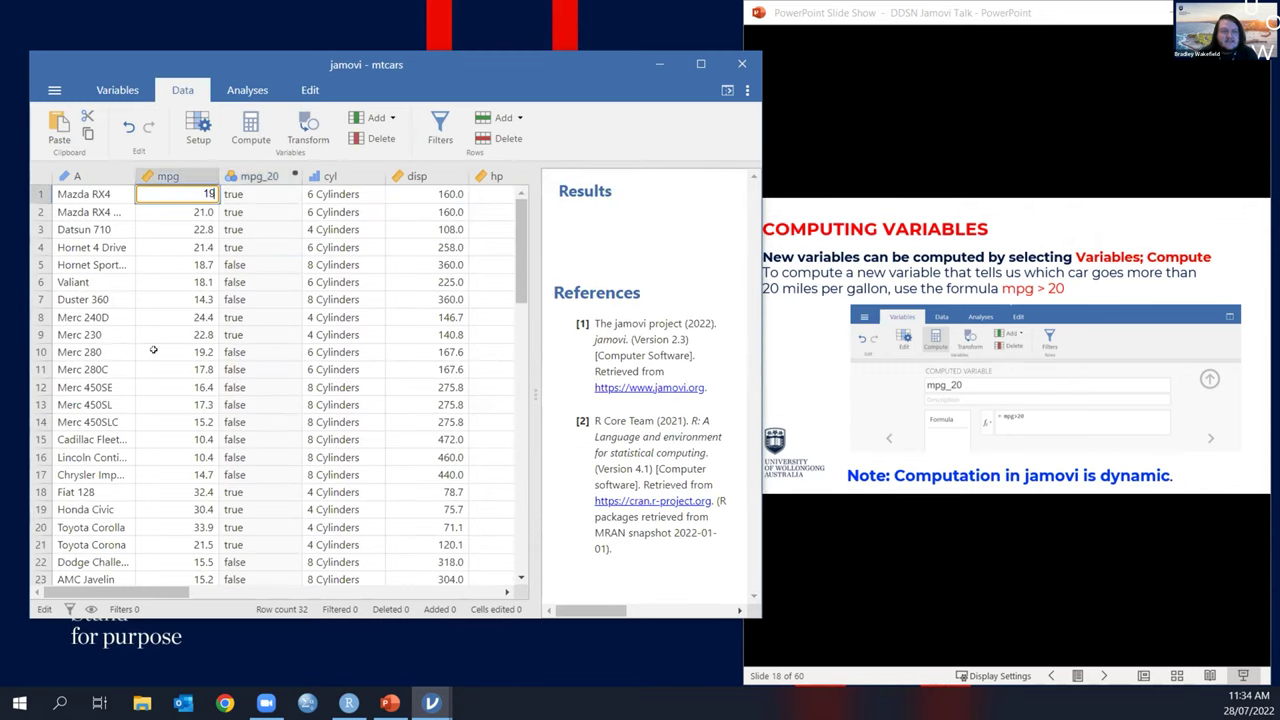
{"action": "key", "text": "Return"}
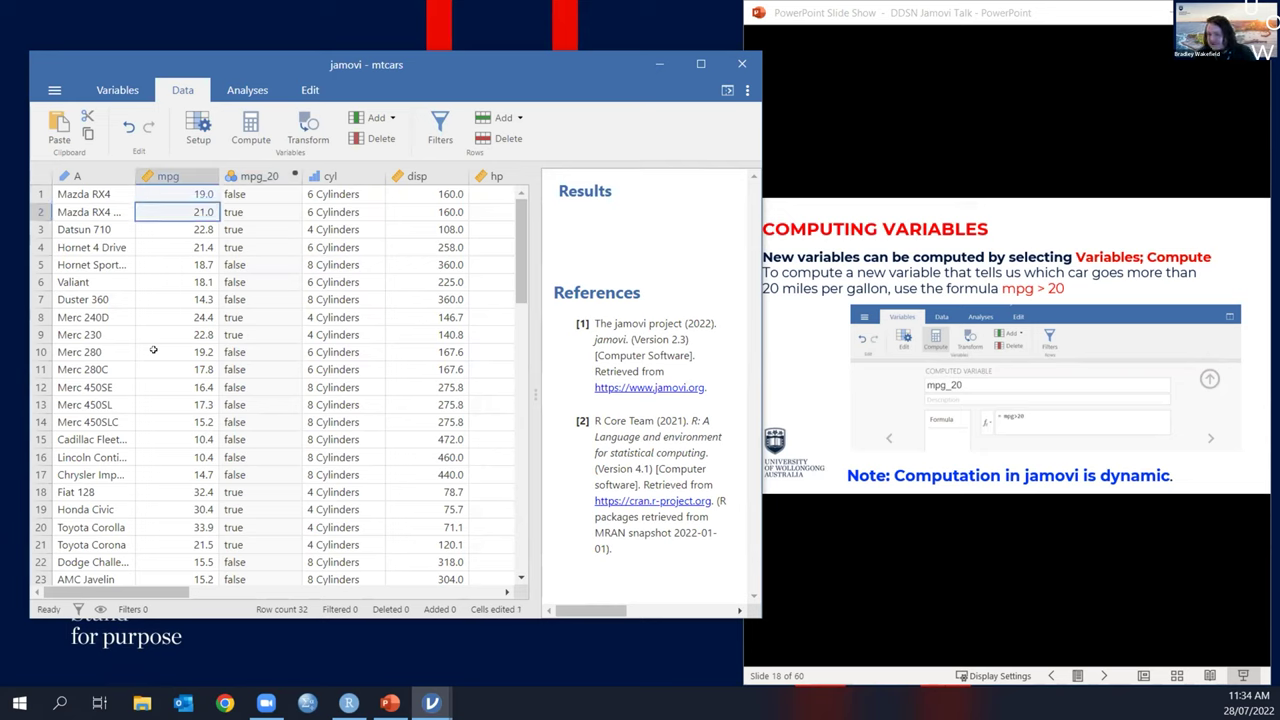
{"action": "key", "text": "ctrl+z"}
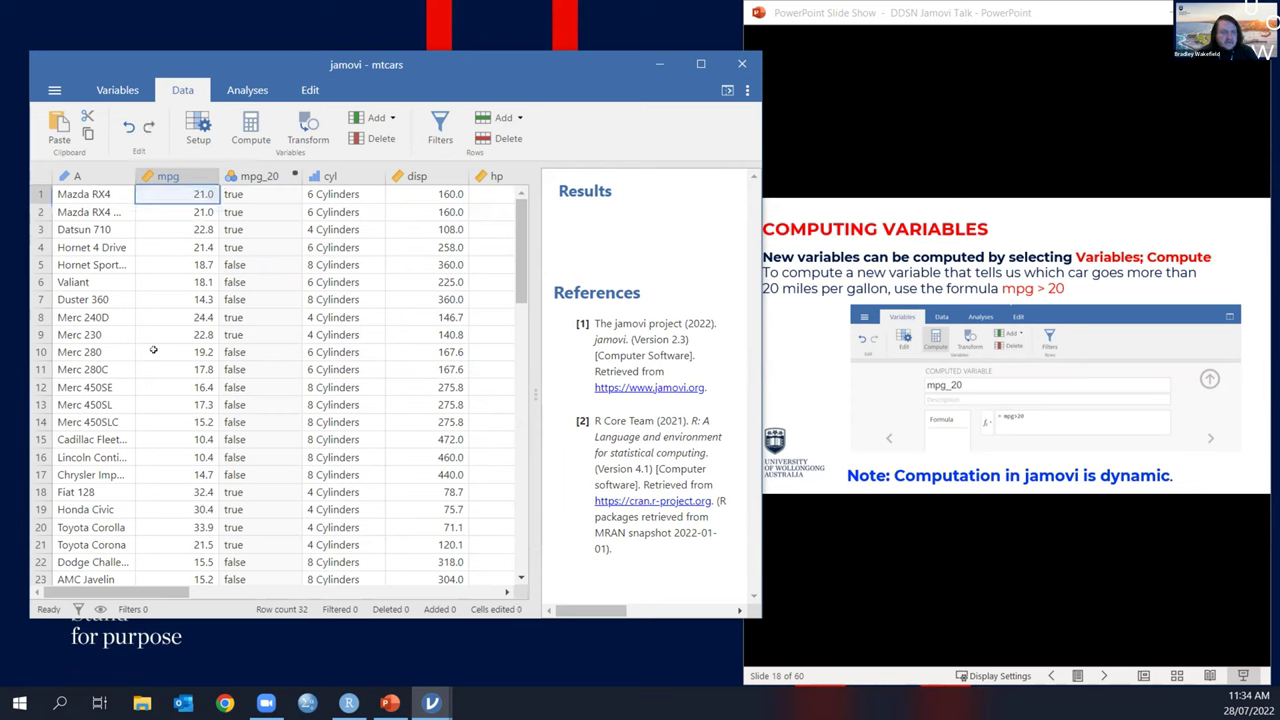
Step: Copy the whole mpg_20 column and paste its values over the cyl column
{"action": "left_click", "coordinate": [289, 208]}
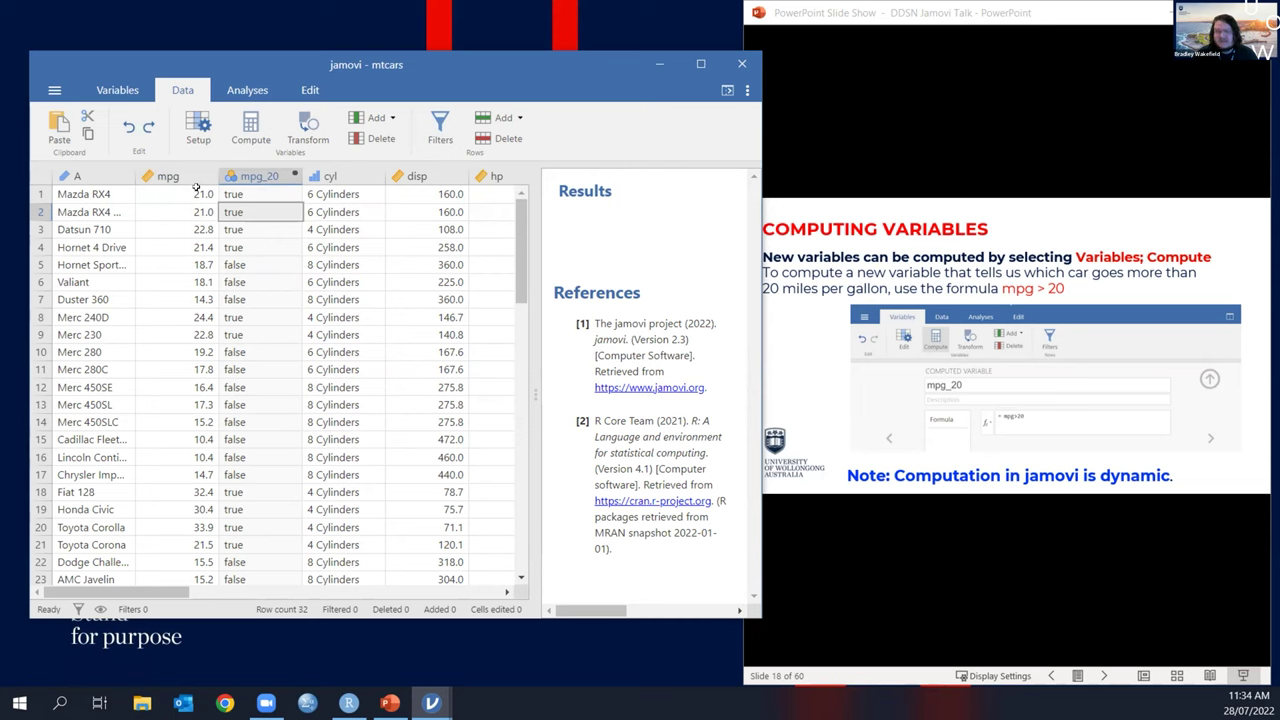
{"action": "left_click", "coordinate": [240, 178]}
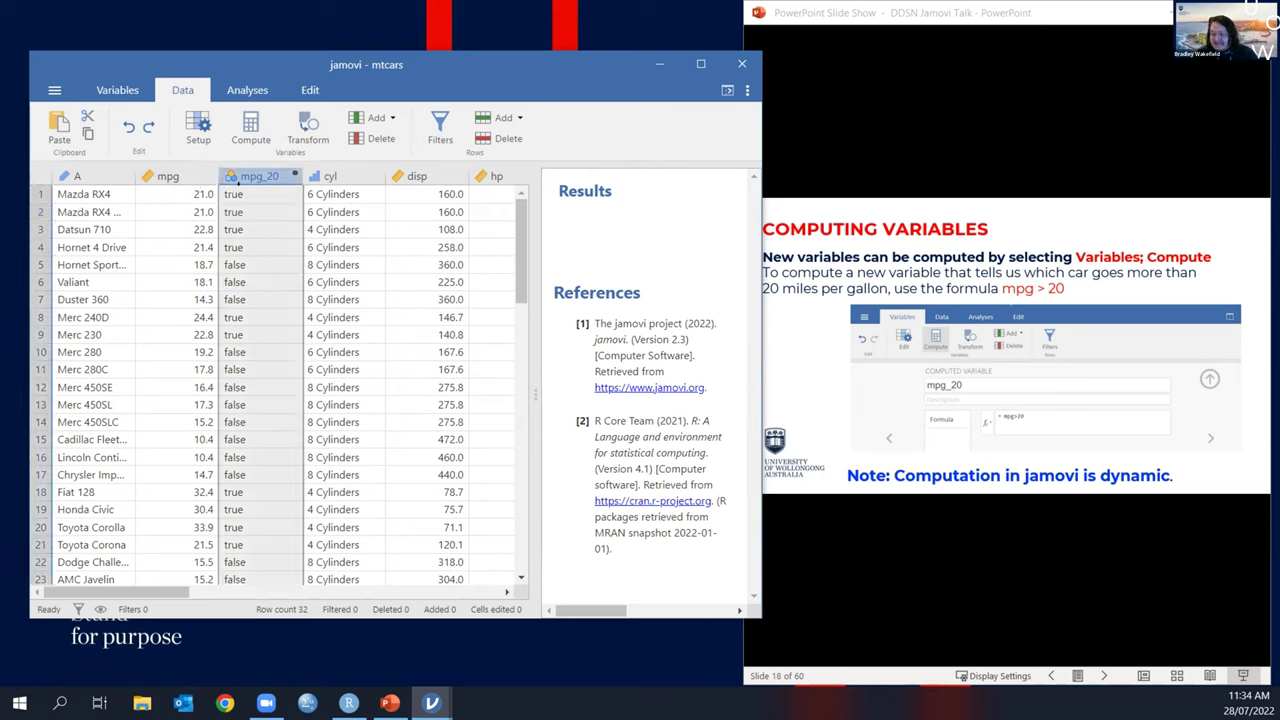
{"action": "right_click", "coordinate": [248, 177]}
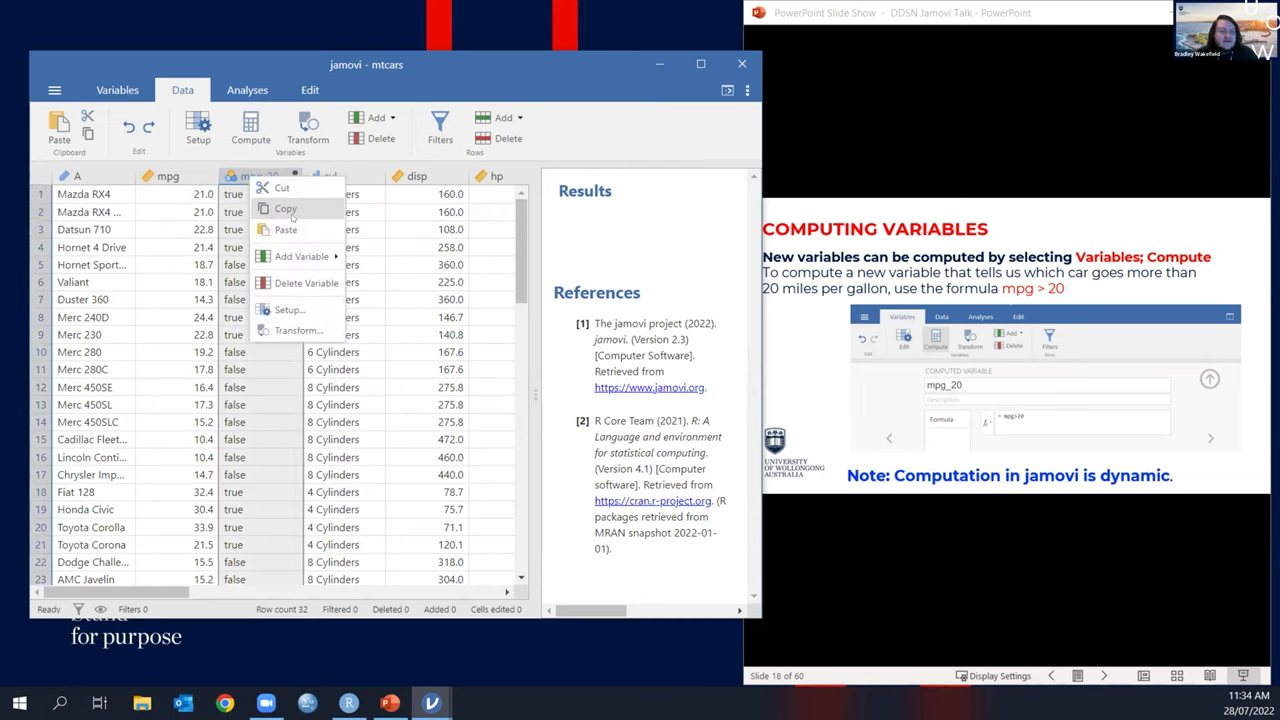
{"action": "left_click", "coordinate": [330, 176]}
{"action": "right_click", "coordinate": [327, 177]}
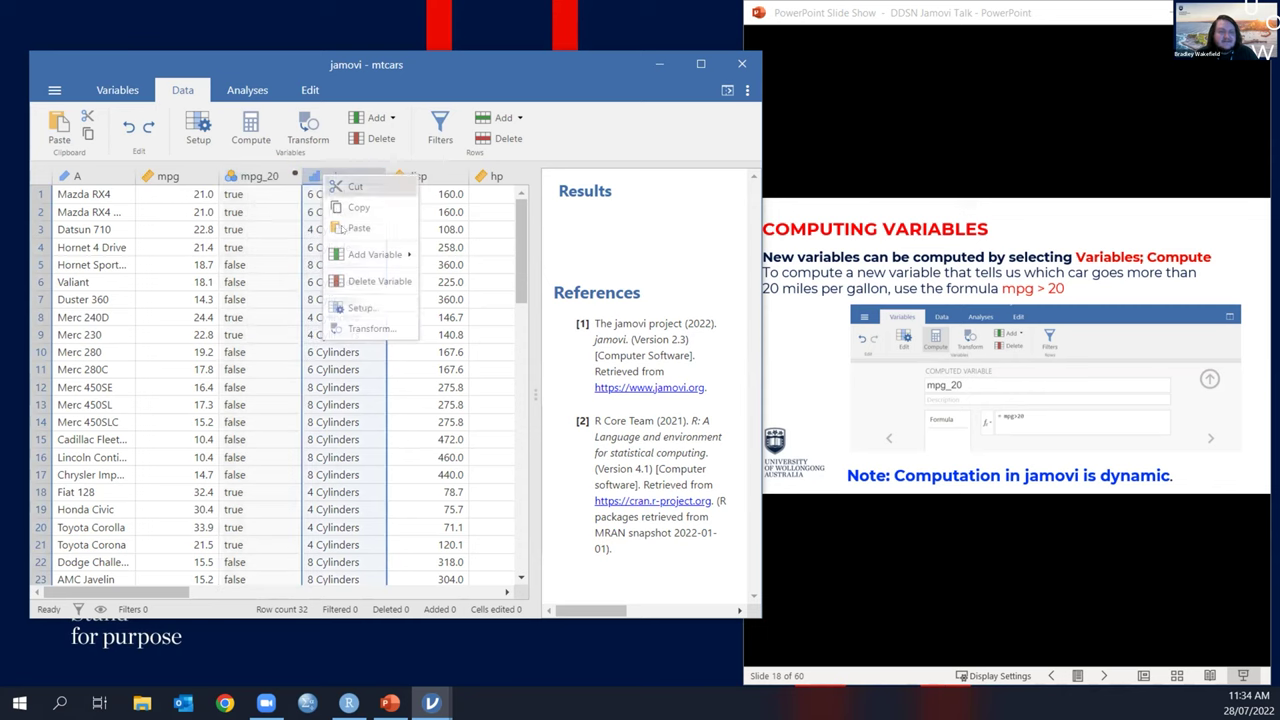
{"action": "left_click", "coordinate": [359, 228]}
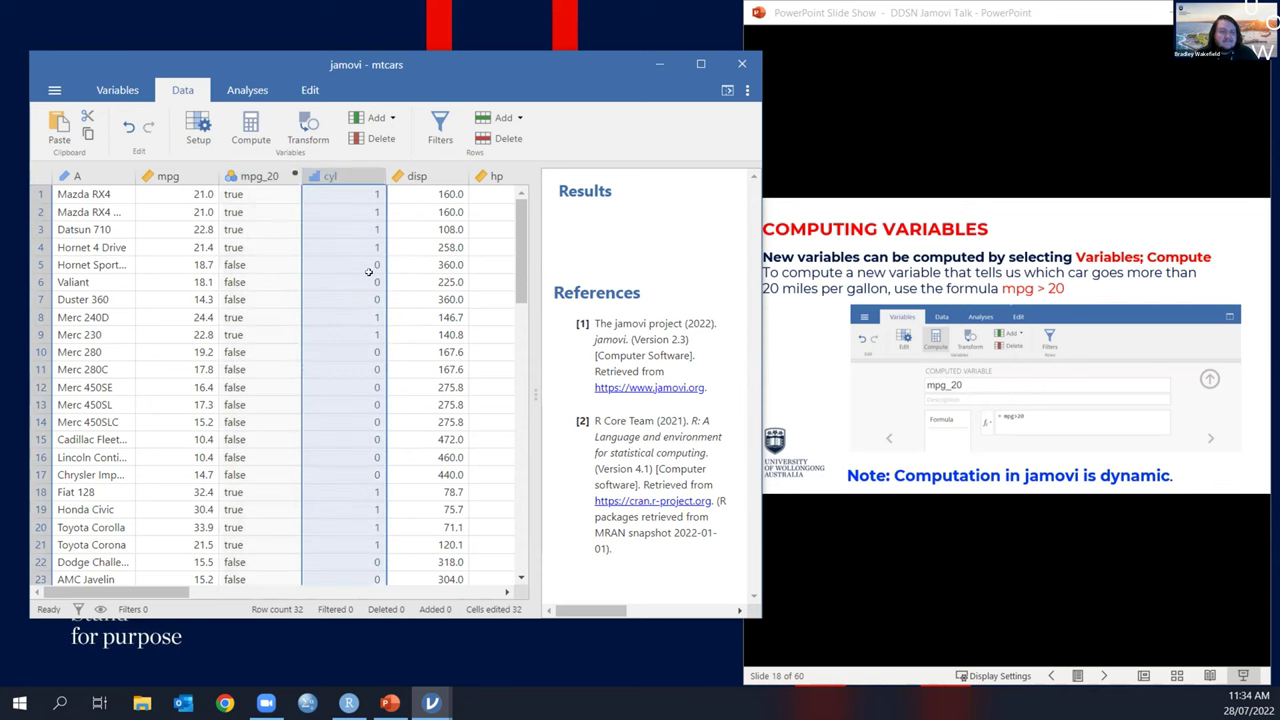
Step: Paste the copied mpg_20 values into the empty column after carb, and delete that new column
{"action": "left_click_drag", "start_coordinate": [145, 591], "coordinate": [407, 591]}
{"action": "left_click", "coordinate": [285, 190]}
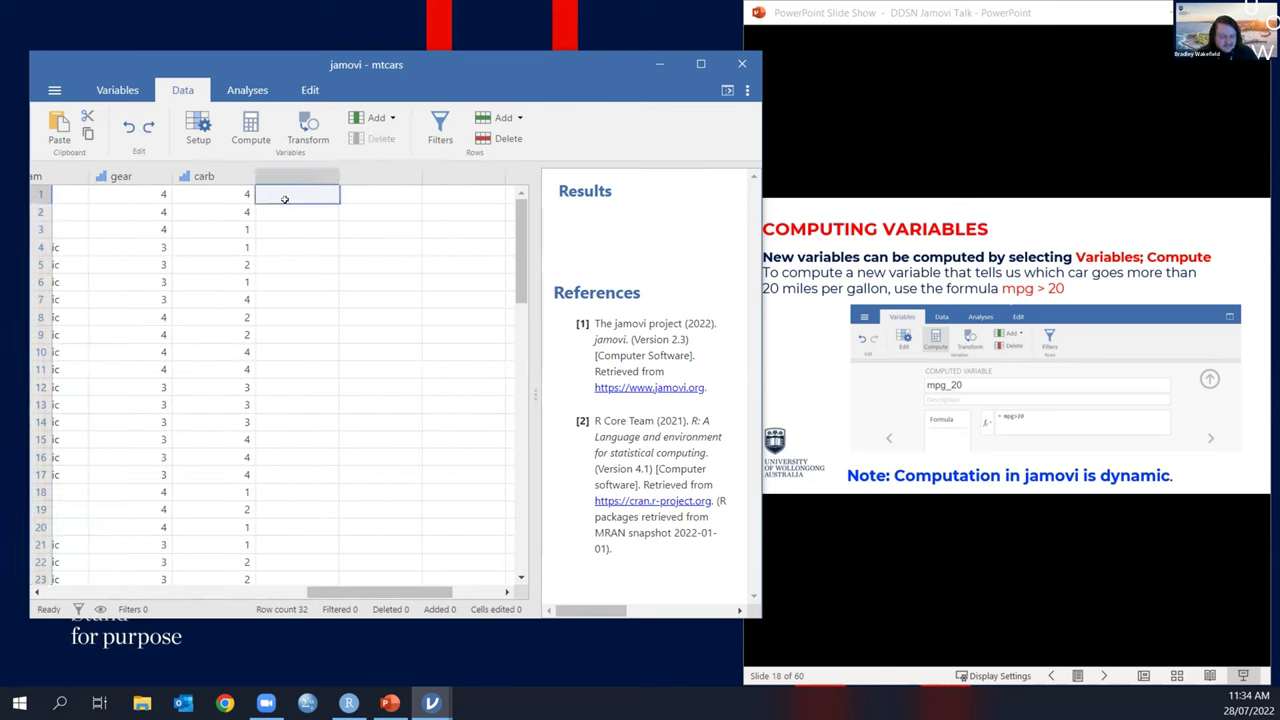
{"action": "key", "text": "ctrl+v"}
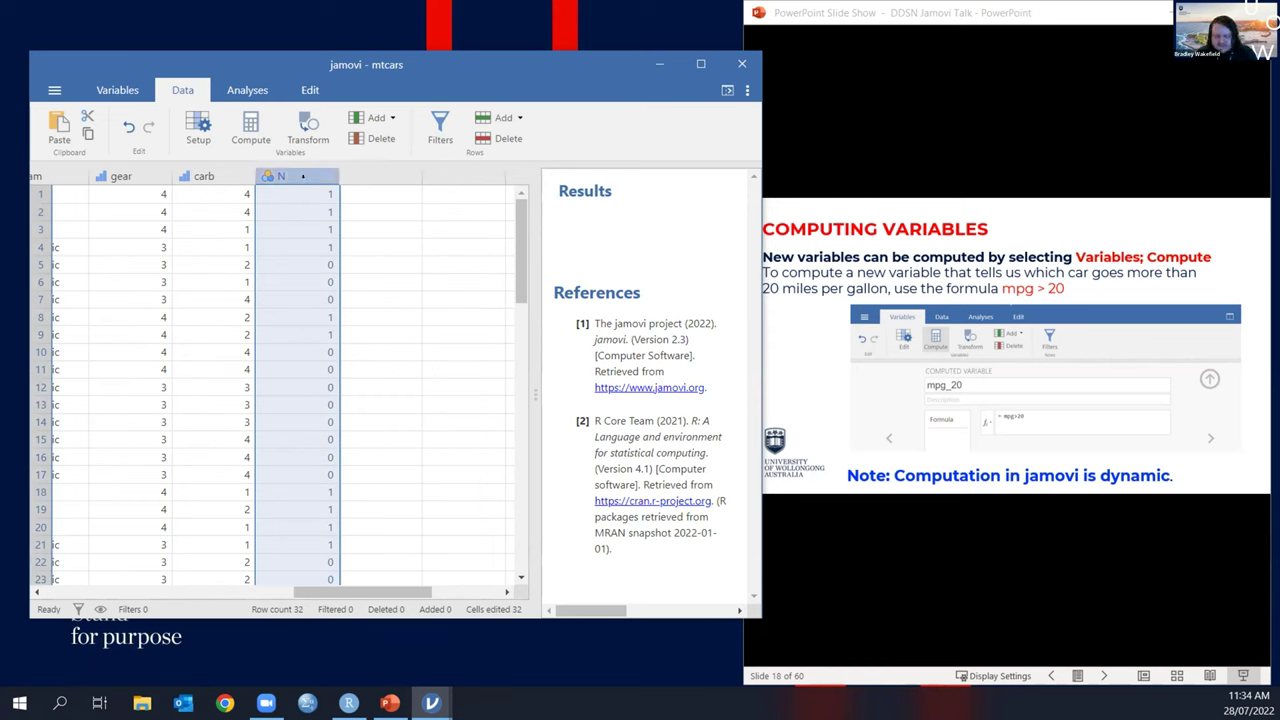
{"action": "left_click", "coordinate": [375, 138]}
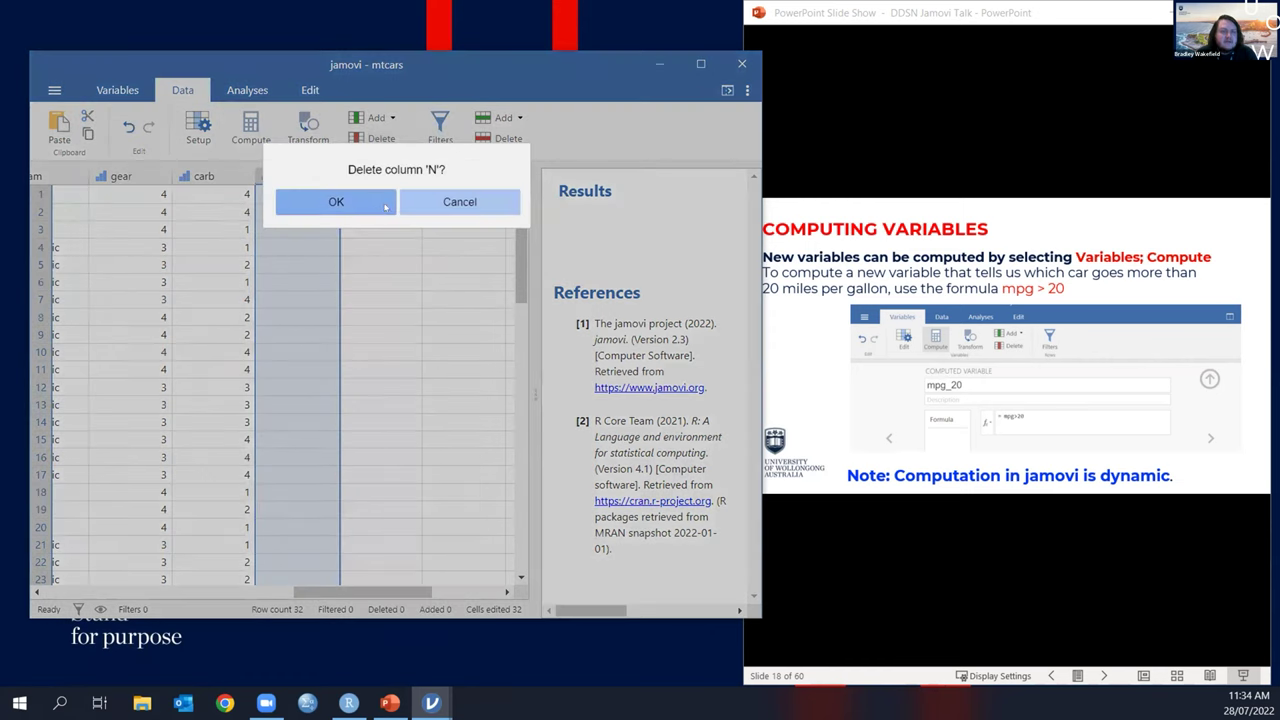
{"action": "left_click", "coordinate": [337, 200]}
Step: Check the cyl and mpg_20 columns in the data, and advance the slide show to slide 19
{"action": "left_click_drag", "start_coordinate": [378, 591], "coordinate": [110, 591]}
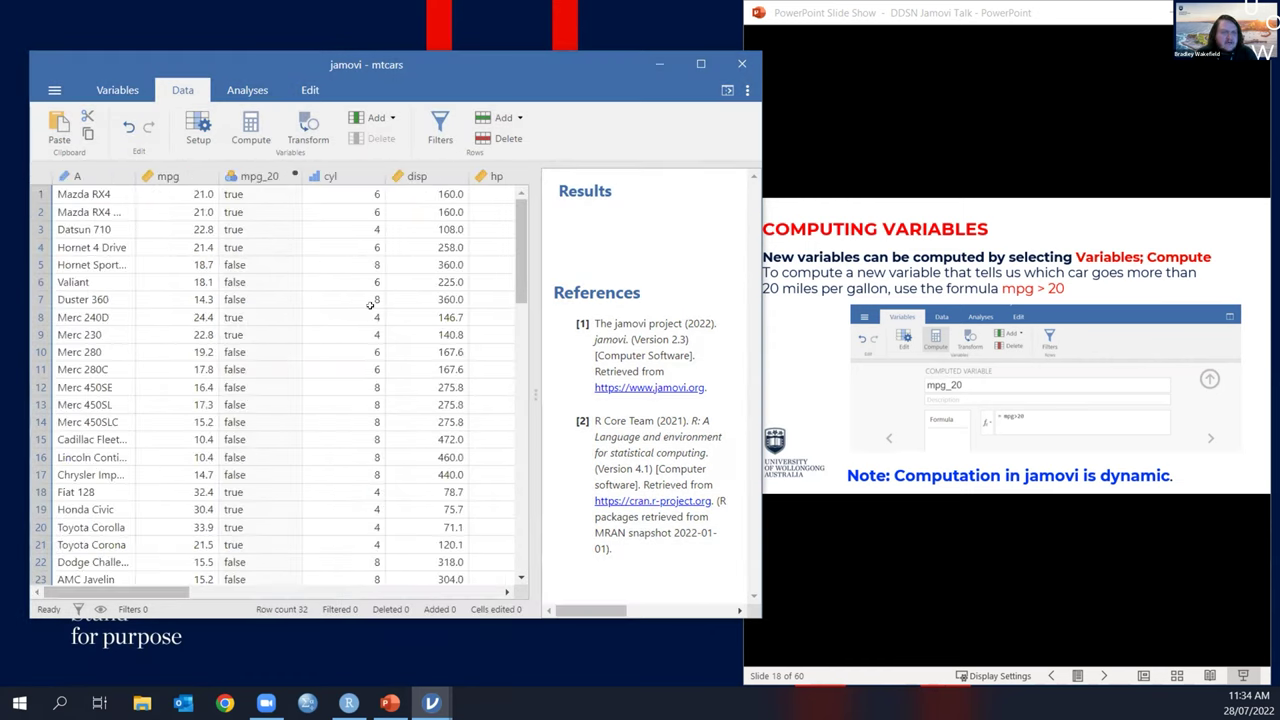
{"action": "left_click", "coordinate": [337, 317]}
{"action": "scroll", "coordinate": [337, 323], "scroll_direction": "down", "scroll_amount": 6}
{"action": "scroll", "coordinate": [337, 323], "scroll_direction": "up", "scroll_amount": 6}
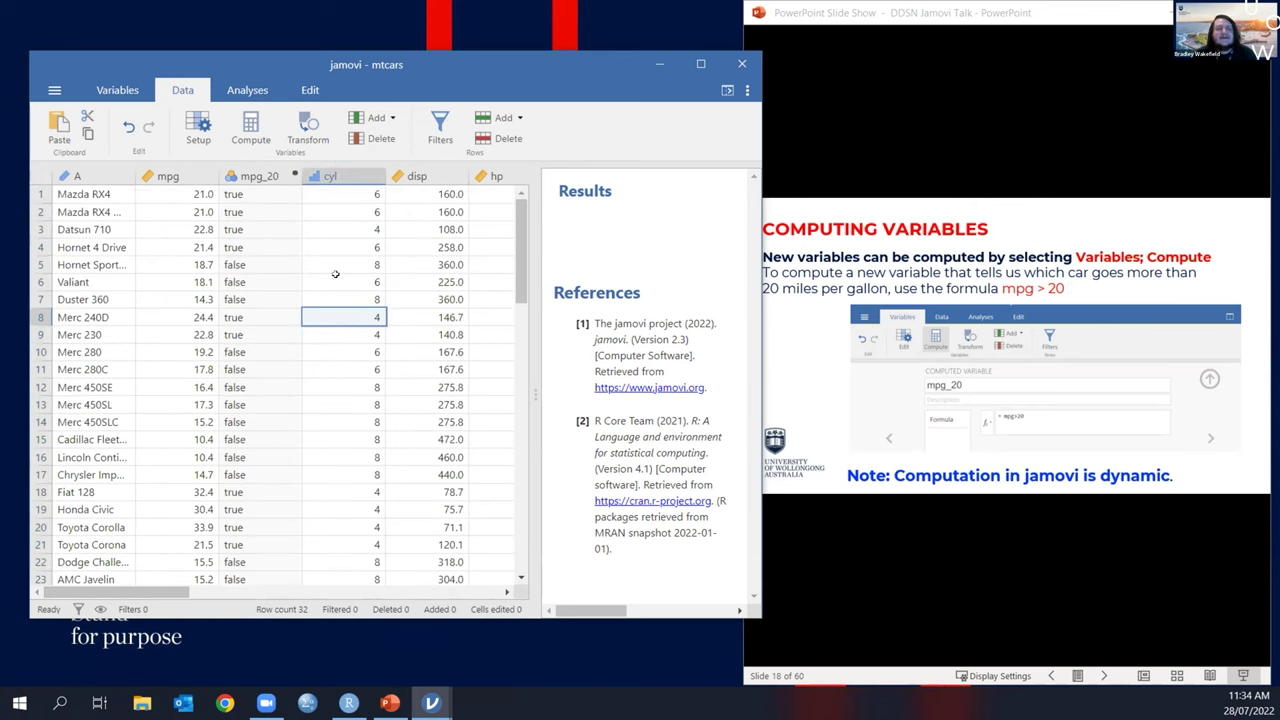
{"action": "left_click", "coordinate": [250, 248]}
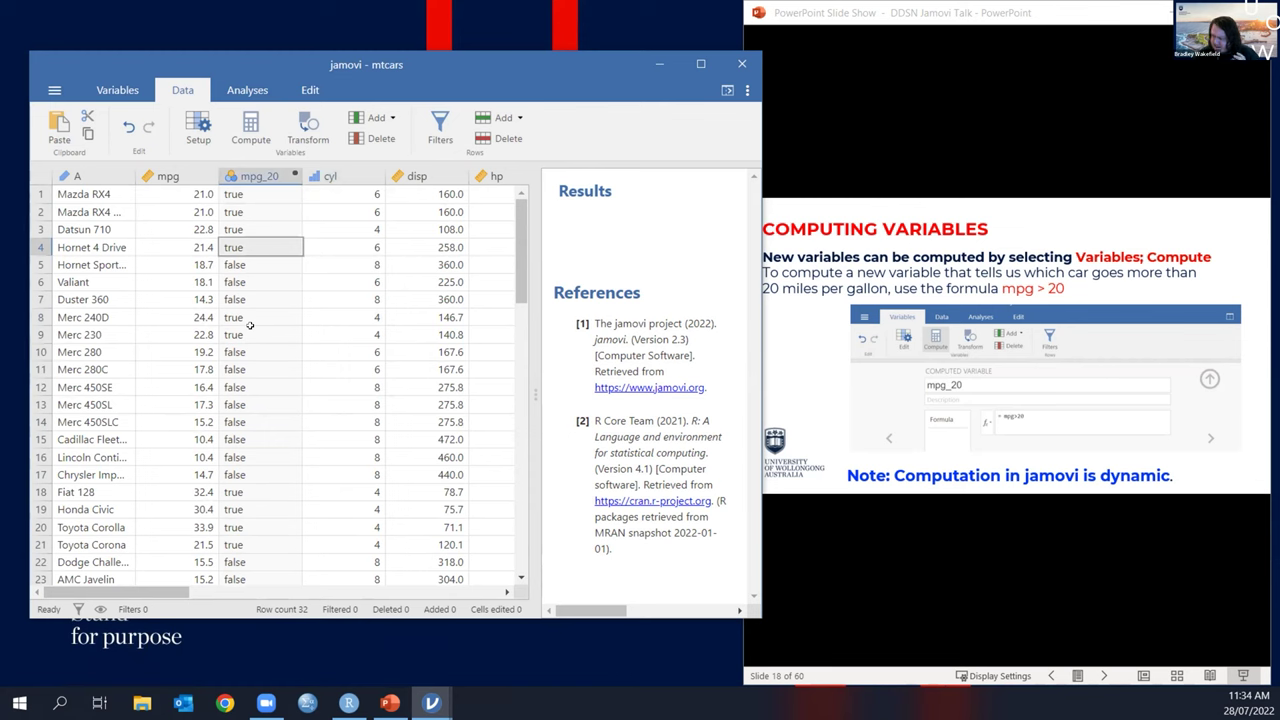
{"action": "left_click", "coordinate": [951, 103]}
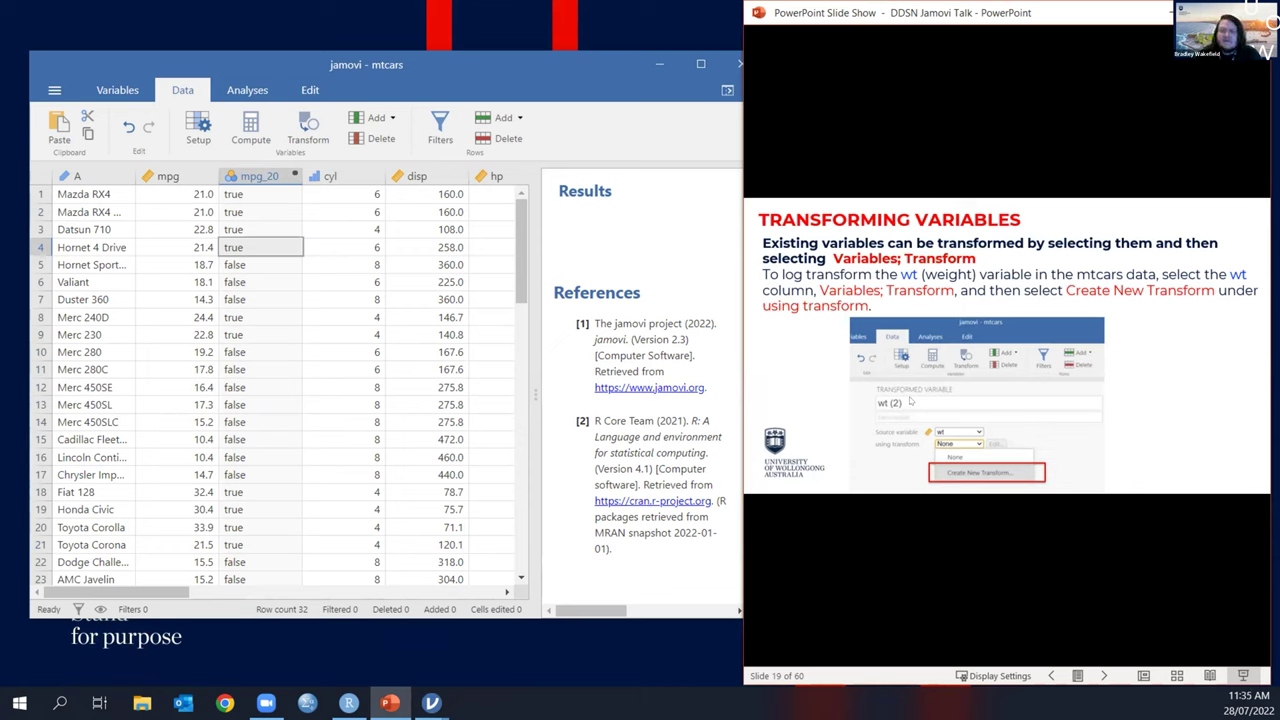
Step: Add a transformed variable with the wt column as its source
{"action": "left_click_drag", "start_coordinate": [182, 592], "coordinate": [290, 596]}
{"action": "left_click", "coordinate": [286, 226]}
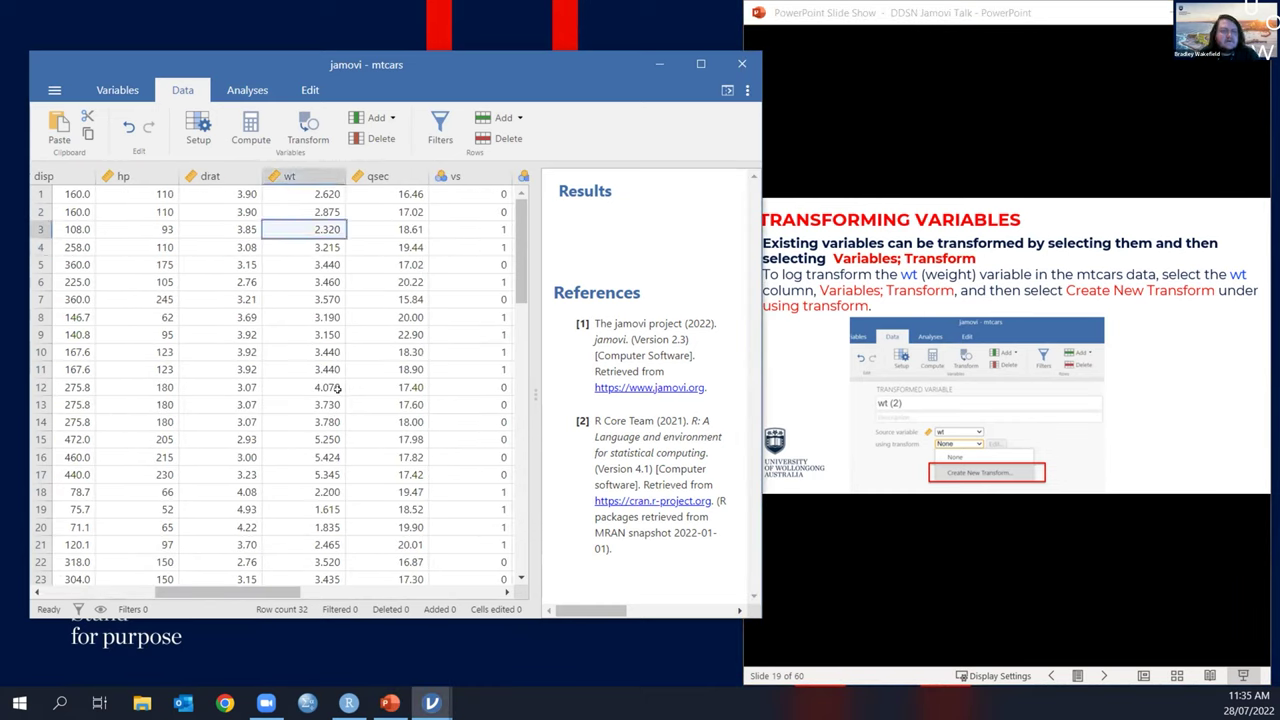
{"action": "left_click", "coordinate": [326, 211]}
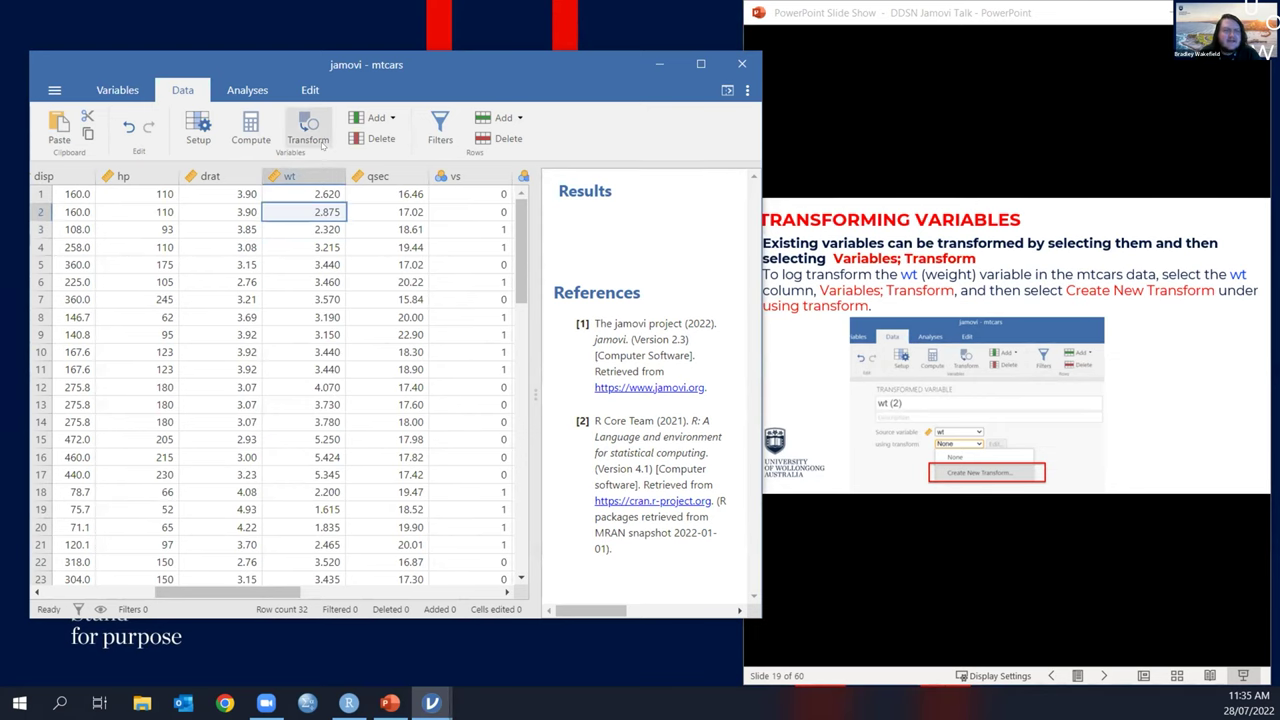
{"action": "left_click", "coordinate": [308, 130]}
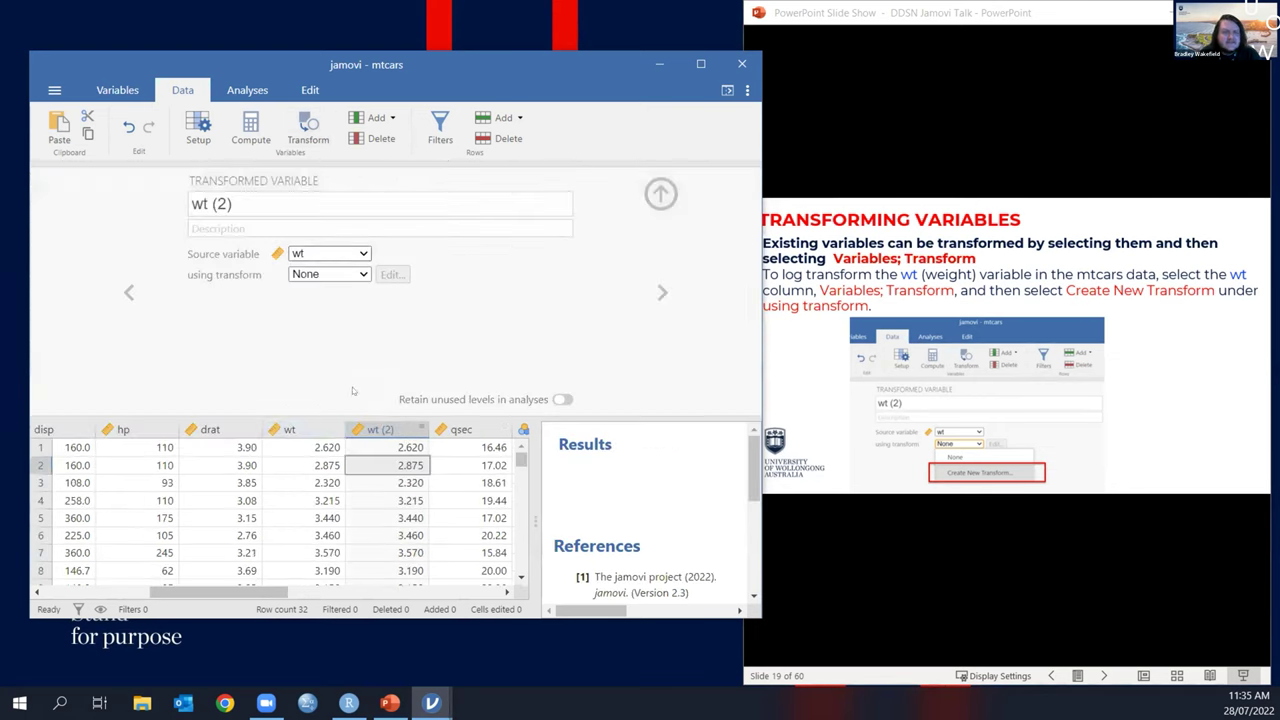
Step: Create a new transform for the transformed wt variable and name it LN
{"action": "left_click", "coordinate": [328, 274]}
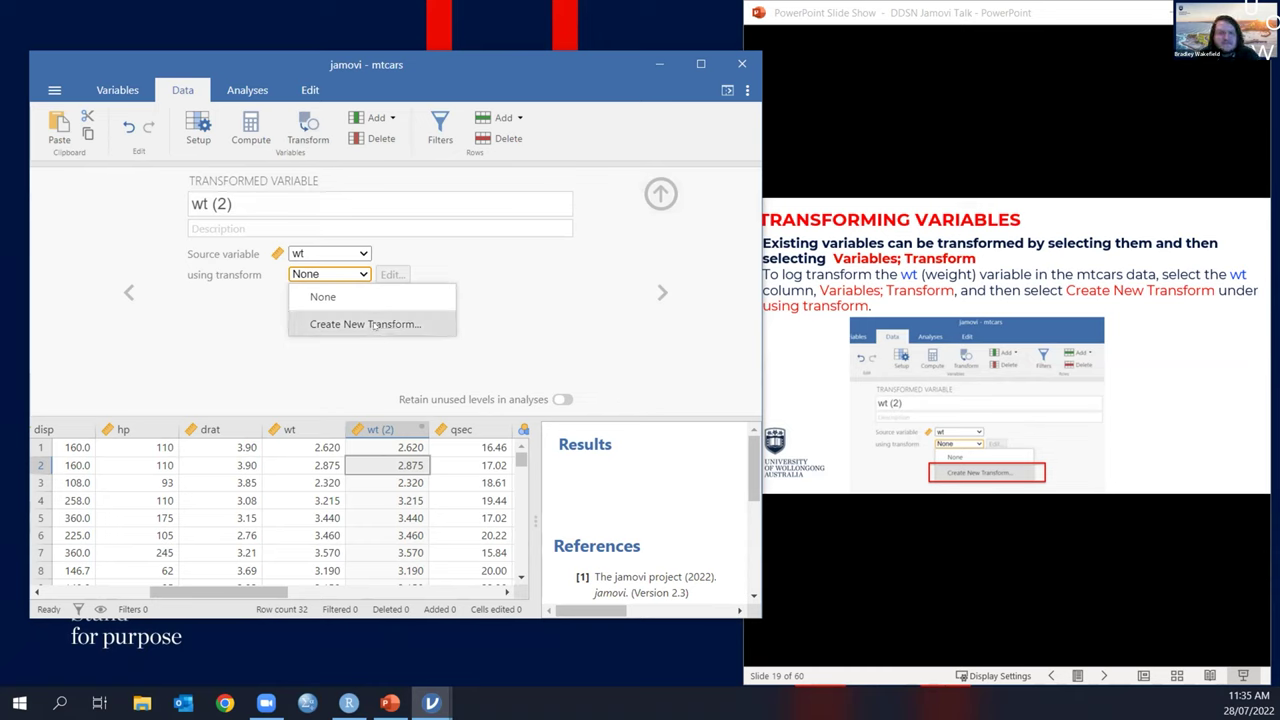
{"action": "left_click", "coordinate": [369, 326]}
{"action": "left_click", "coordinate": [285, 228]}
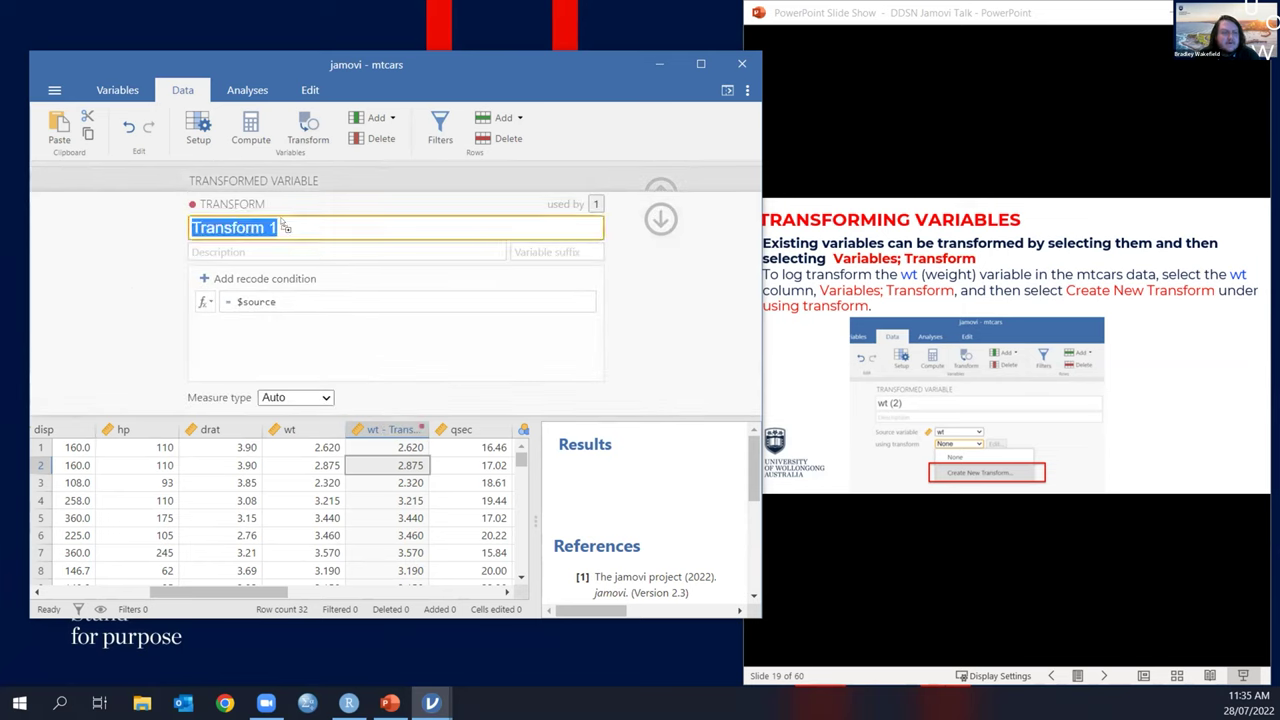
{"action": "type", "text": "LN"}
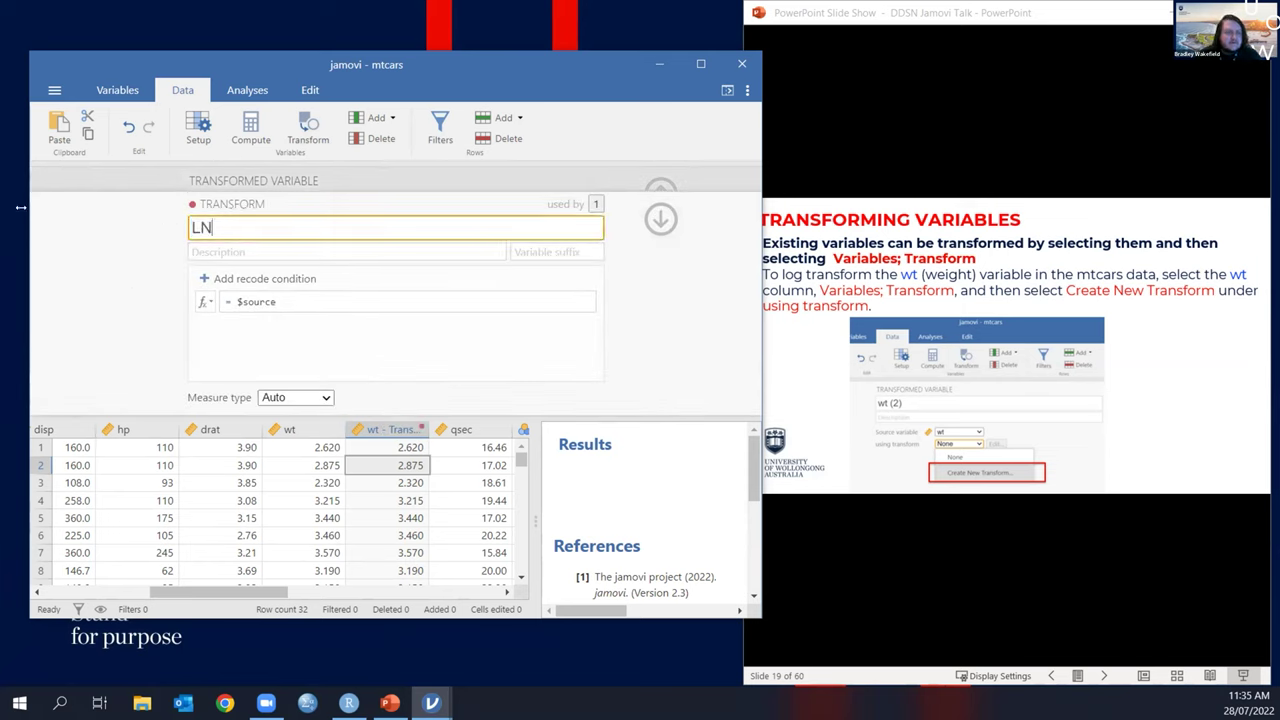
Step: Define the LN transform with the natural logarithm formula LN($source) and return to the transformed variable's settings
{"action": "left_click", "coordinate": [223, 300]}
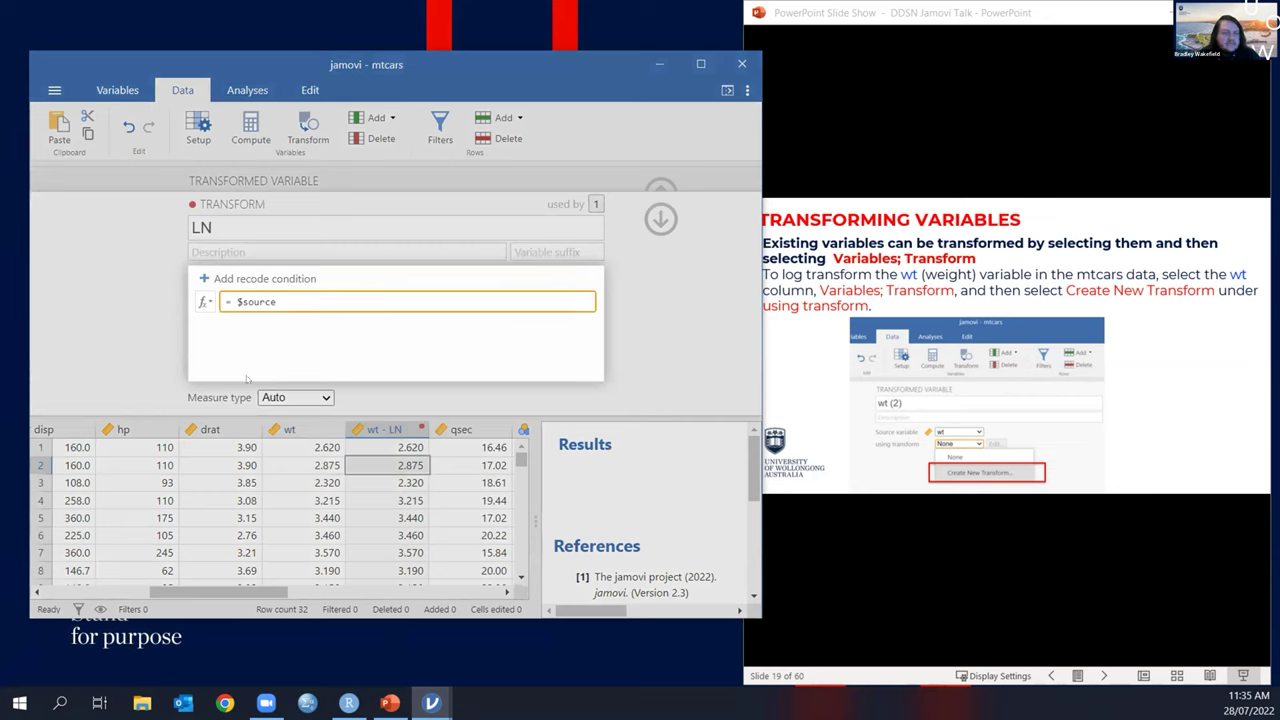
{"action": "left_click", "coordinate": [204, 302]}
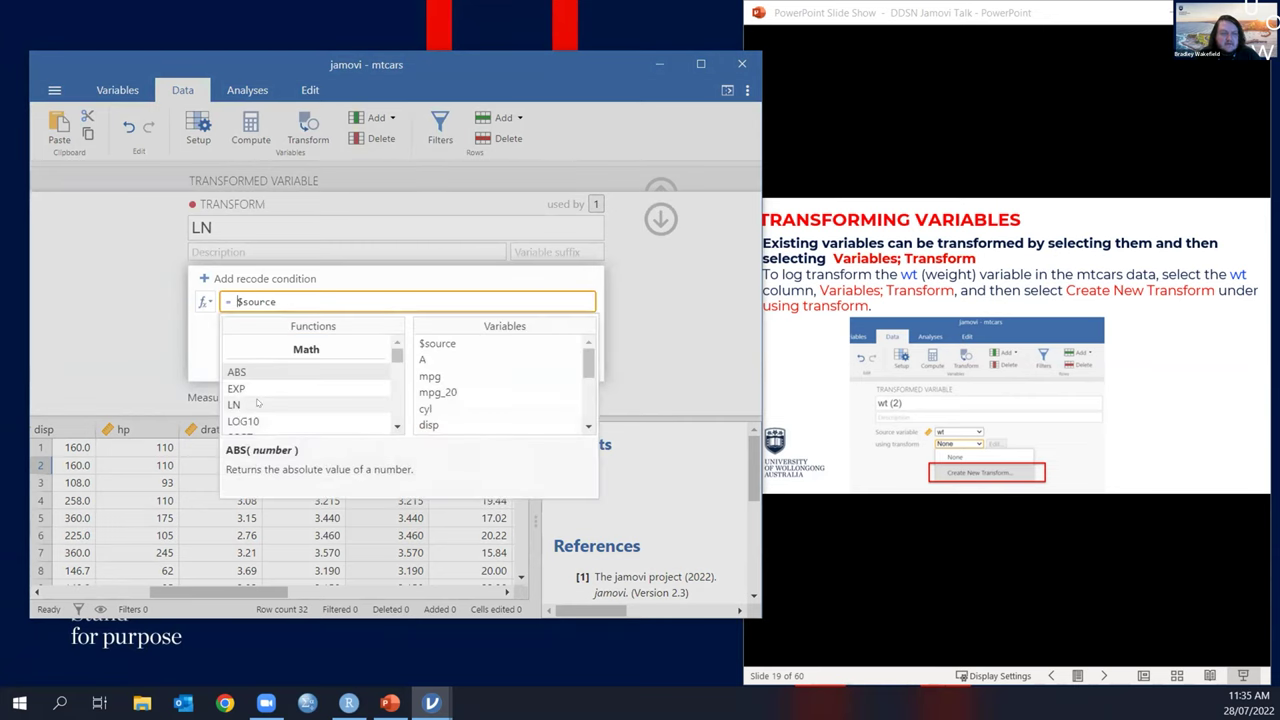
{"action": "left_click", "coordinate": [257, 402]}
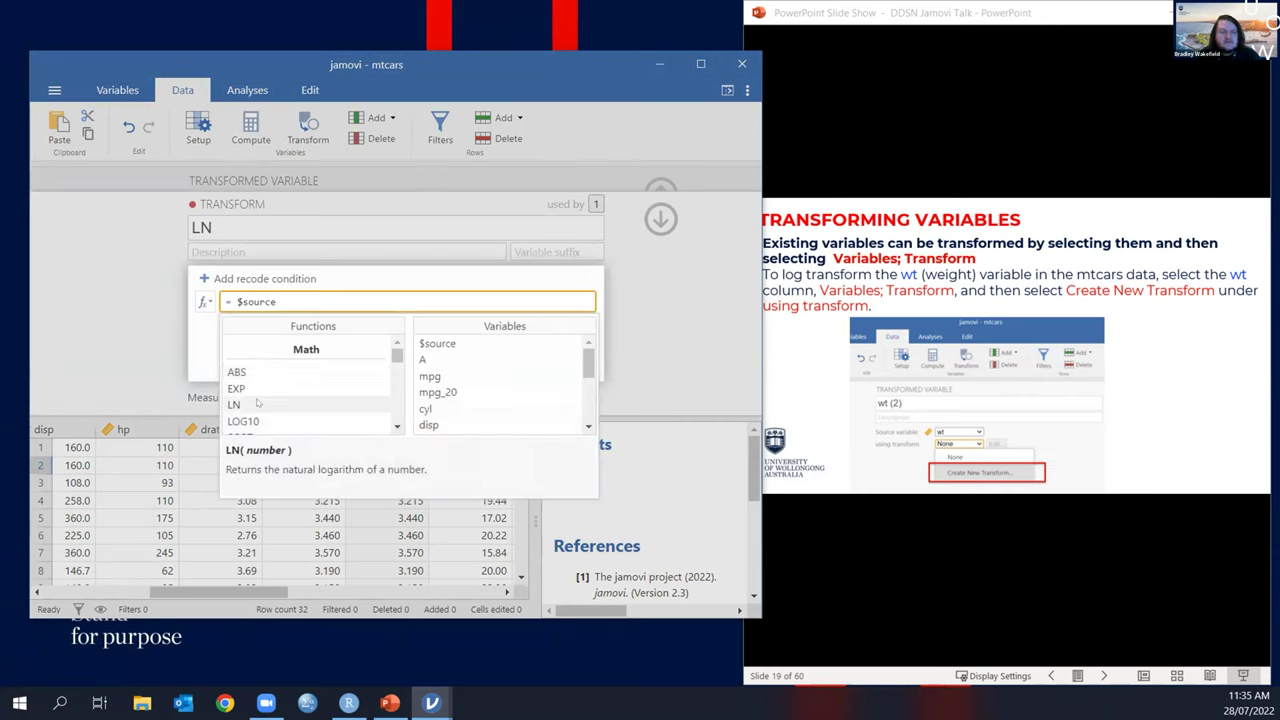
{"action": "double_click", "coordinate": [257, 402]}
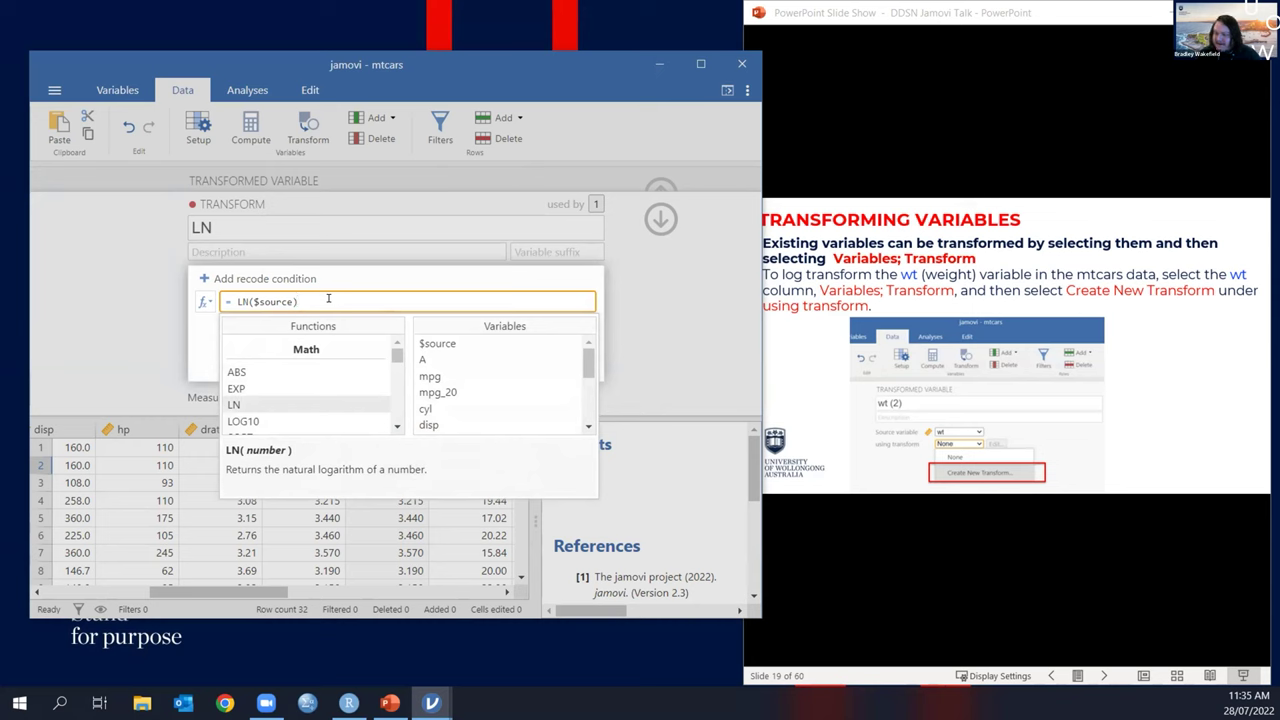
{"action": "left_click", "coordinate": [686, 309]}
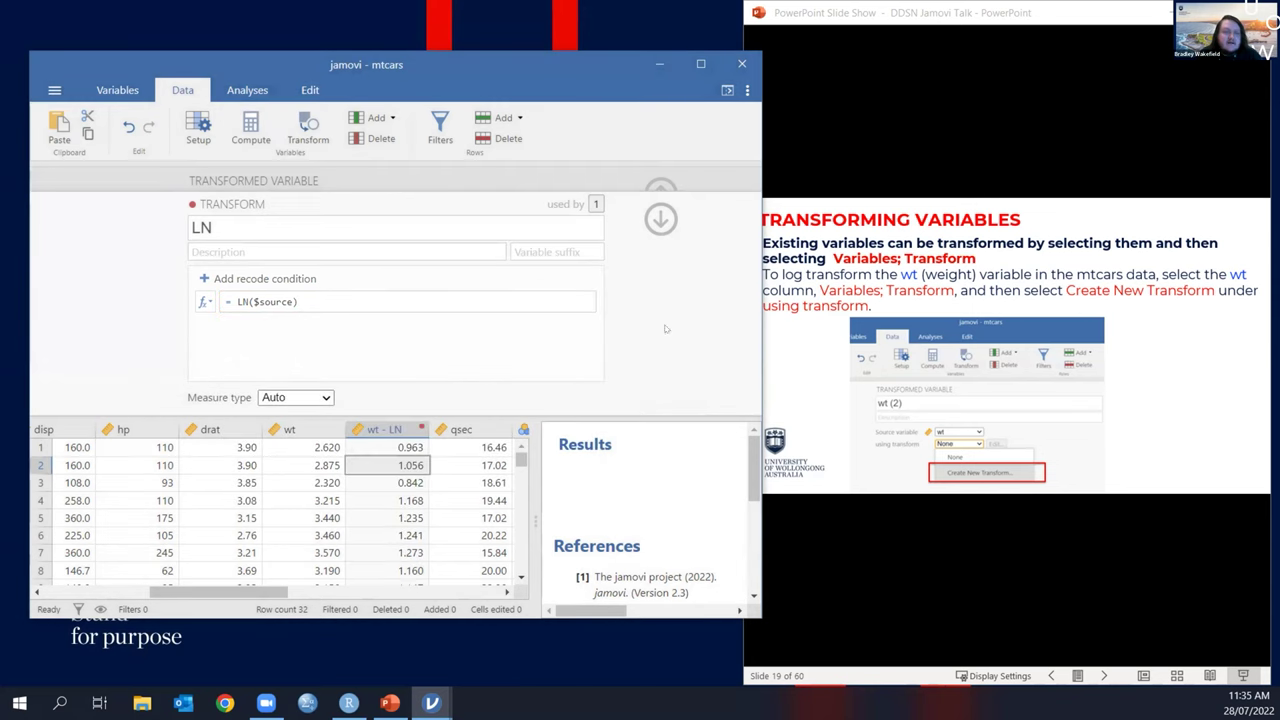
{"action": "left_click", "coordinate": [660, 218]}
Step: Examine the values in the wt - LN column alongside the original wt and neighbouring qsec columns
{"action": "left_click", "coordinate": [391, 430]}
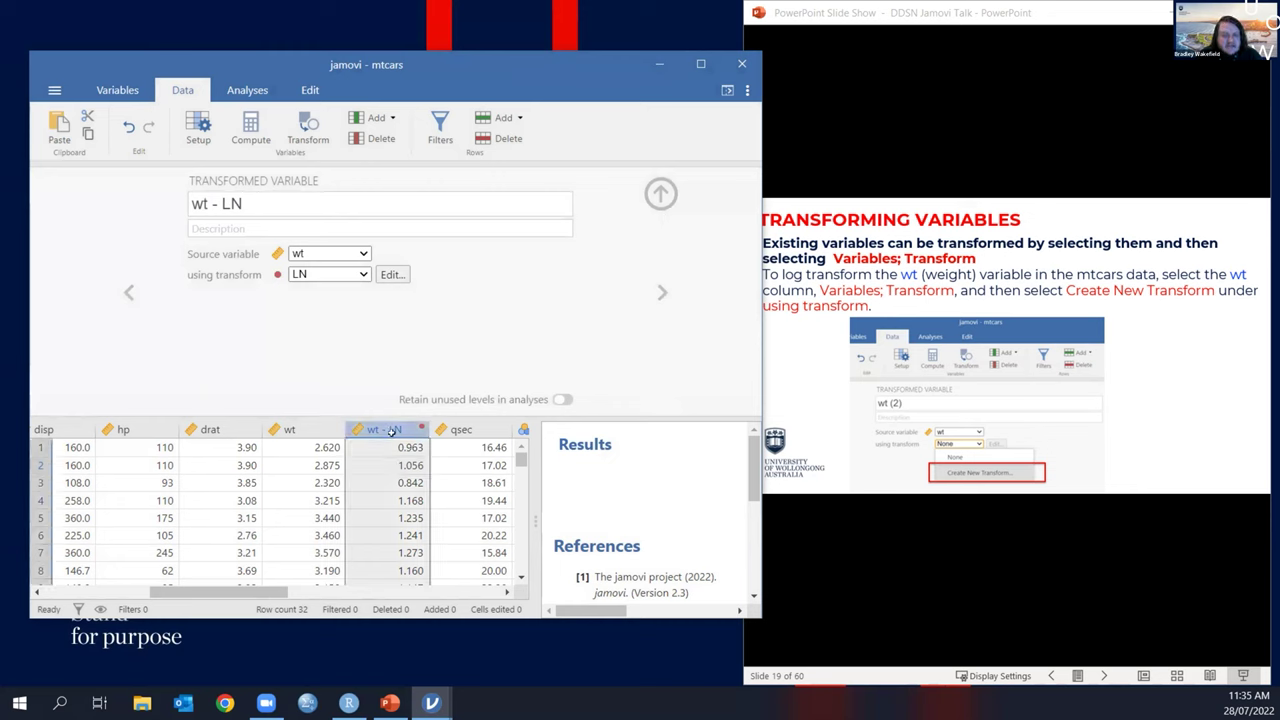
{"action": "scroll", "coordinate": [398, 470], "scroll_direction": "down", "scroll_amount": 4}
{"action": "scroll", "coordinate": [402, 484], "scroll_direction": "up", "scroll_amount": 4}
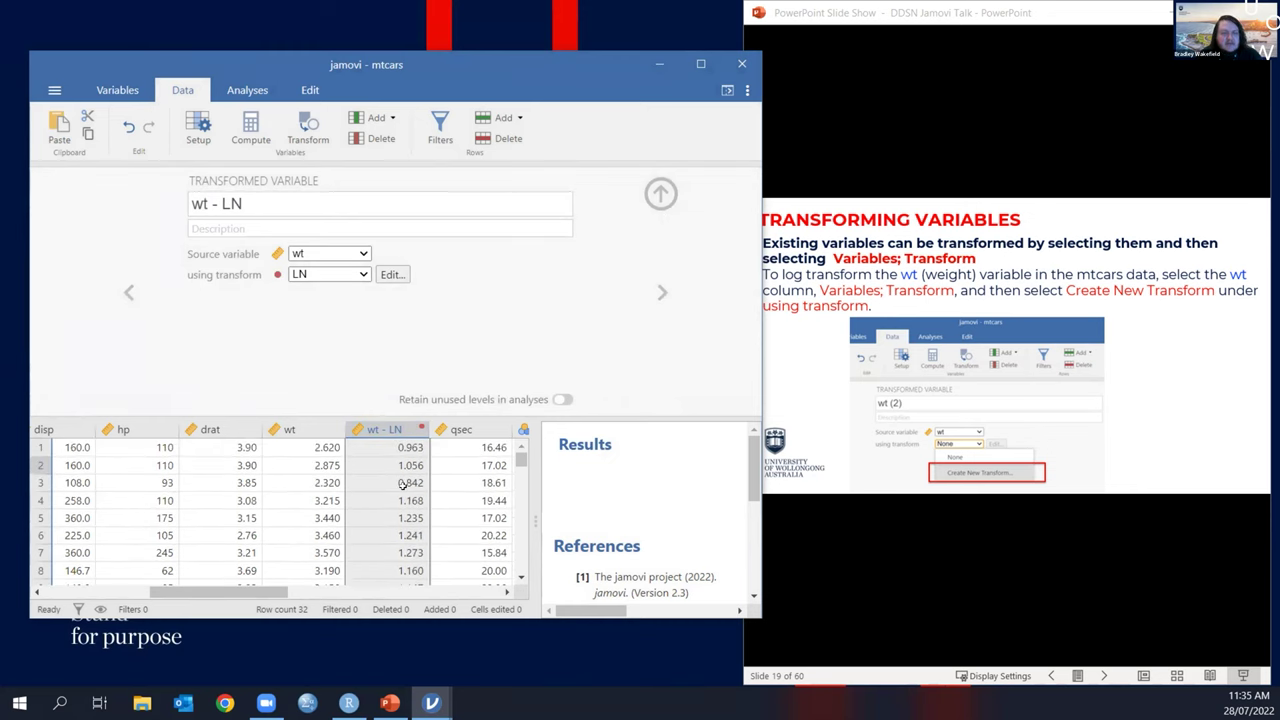
{"action": "left_click", "coordinate": [403, 464]}
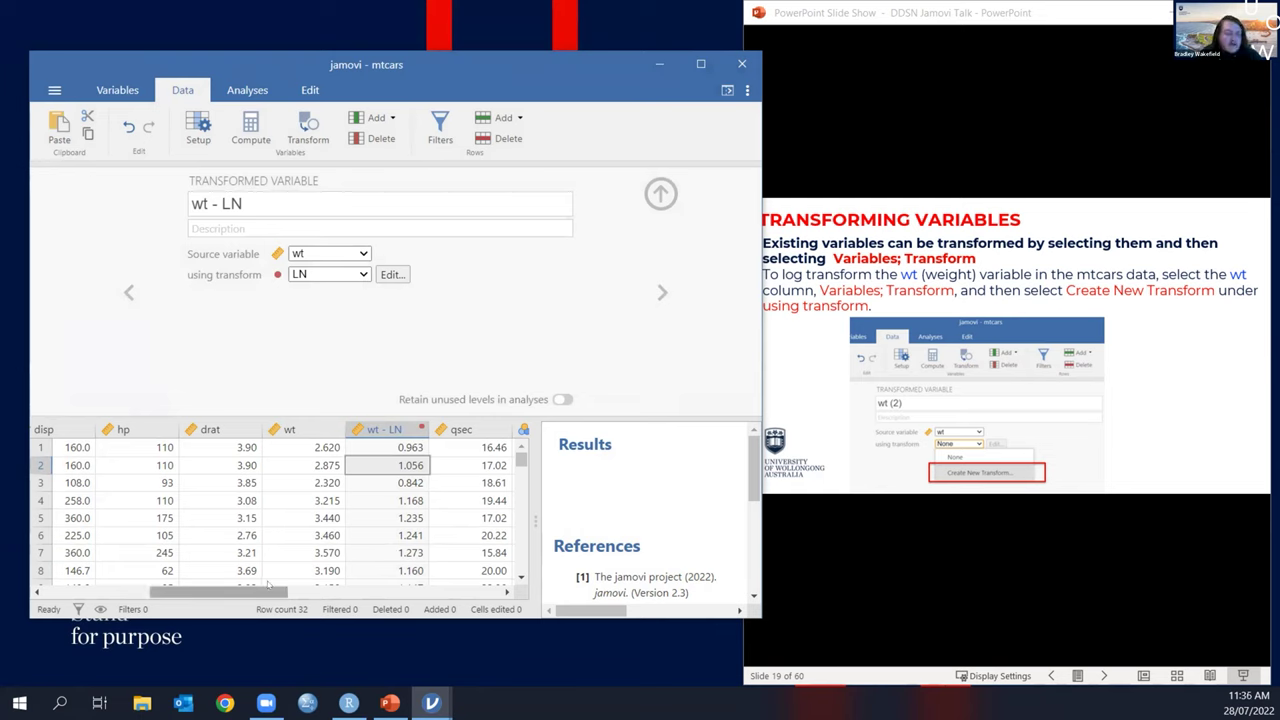
{"action": "left_click_drag", "start_coordinate": [257, 592], "coordinate": [287, 592]}
{"action": "left_click", "coordinate": [356, 504]}
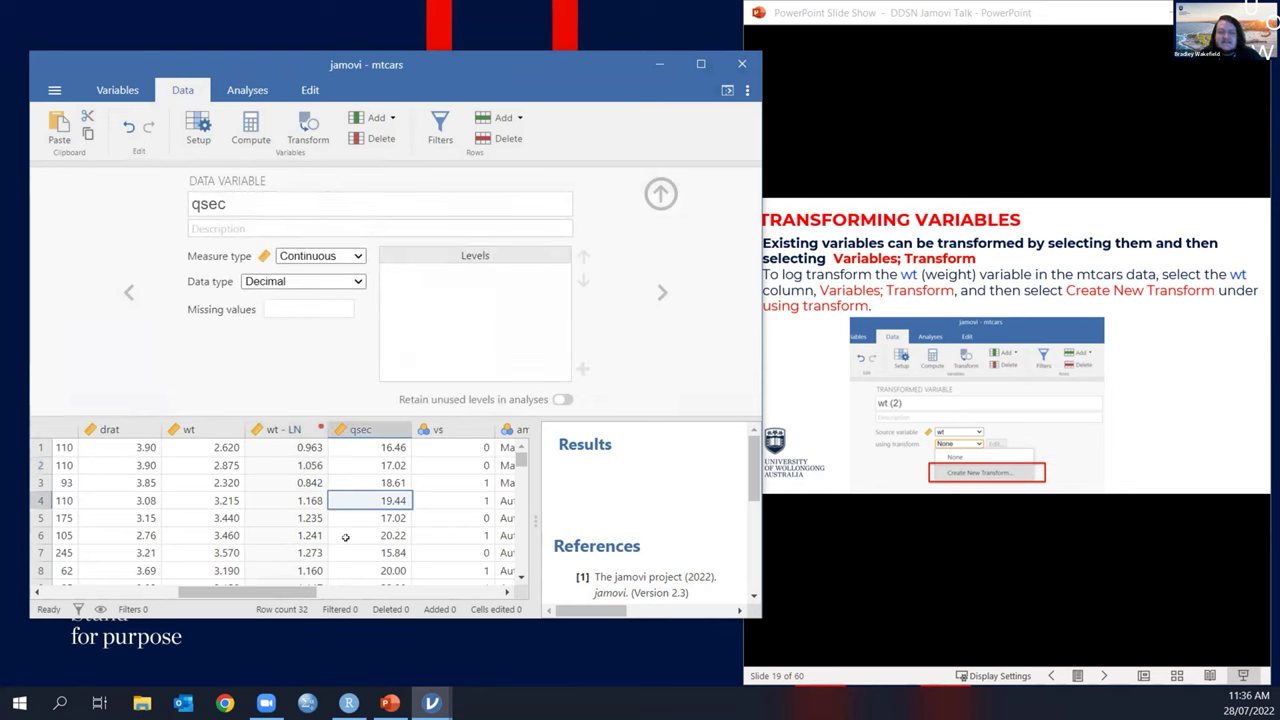
{"action": "left_click", "coordinate": [316, 497]}
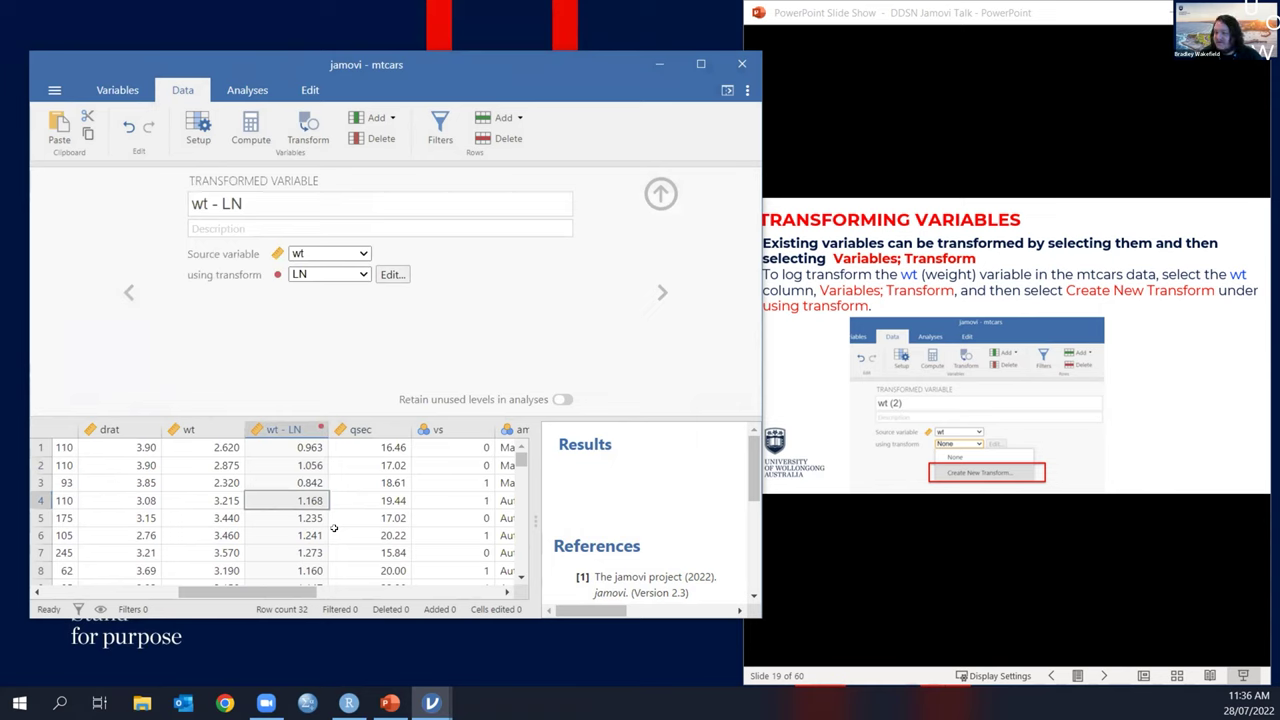
Step: Add a transformed variable with qsec as its source, using the existing LN transform, and compare it with the qsec column
{"action": "left_click", "coordinate": [377, 486]}
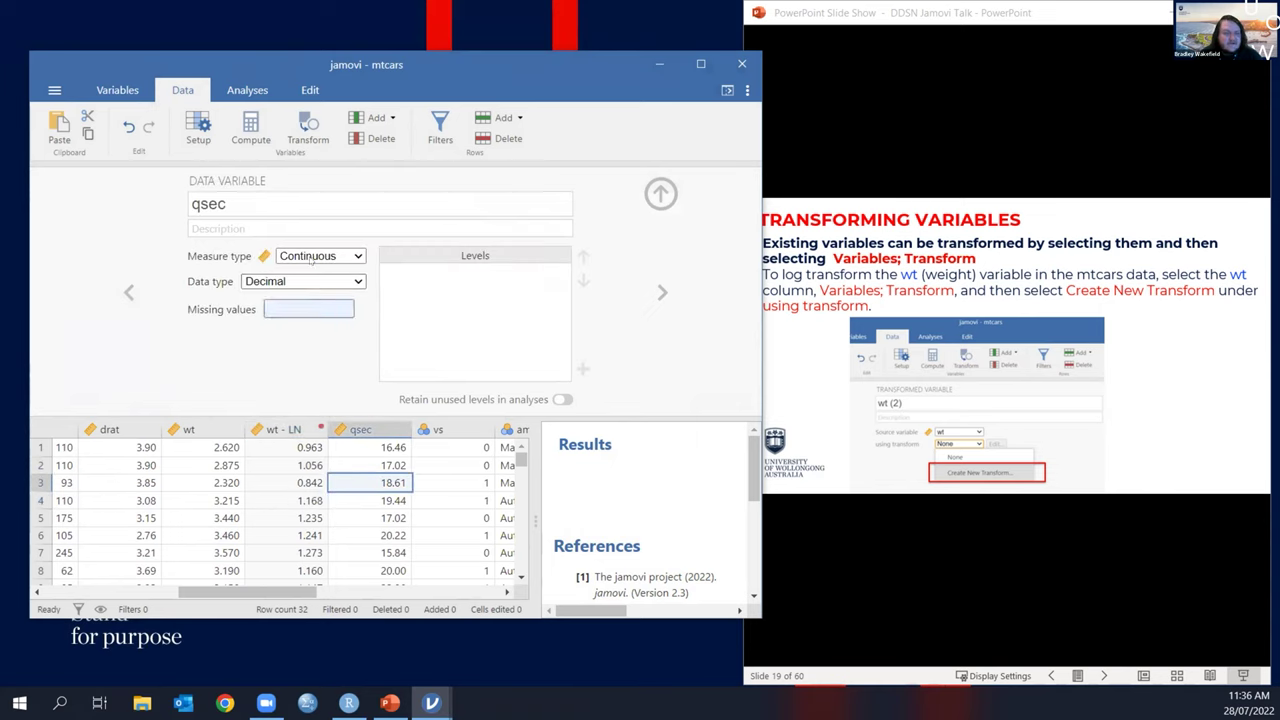
{"action": "left_click", "coordinate": [308, 127]}
{"action": "left_click", "coordinate": [335, 276]}
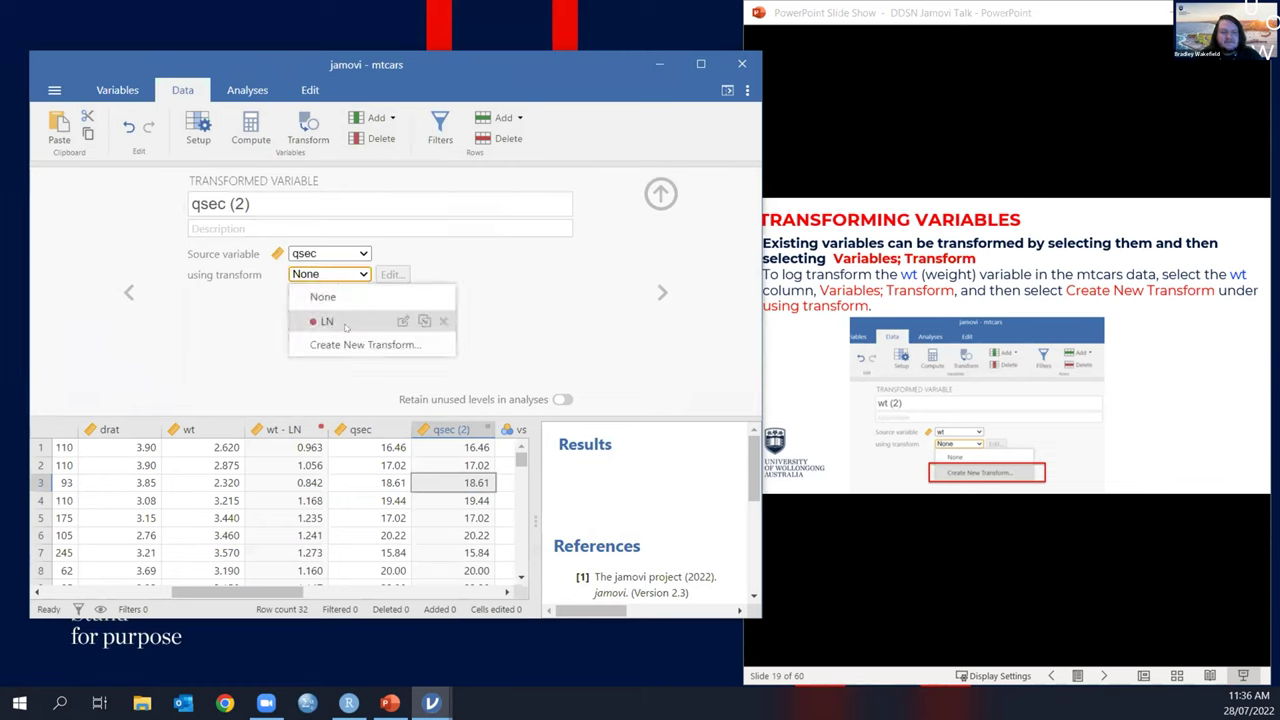
{"action": "left_click", "coordinate": [342, 325]}
{"action": "left_click", "coordinate": [314, 272]}
{"action": "key", "text": "Escape"}
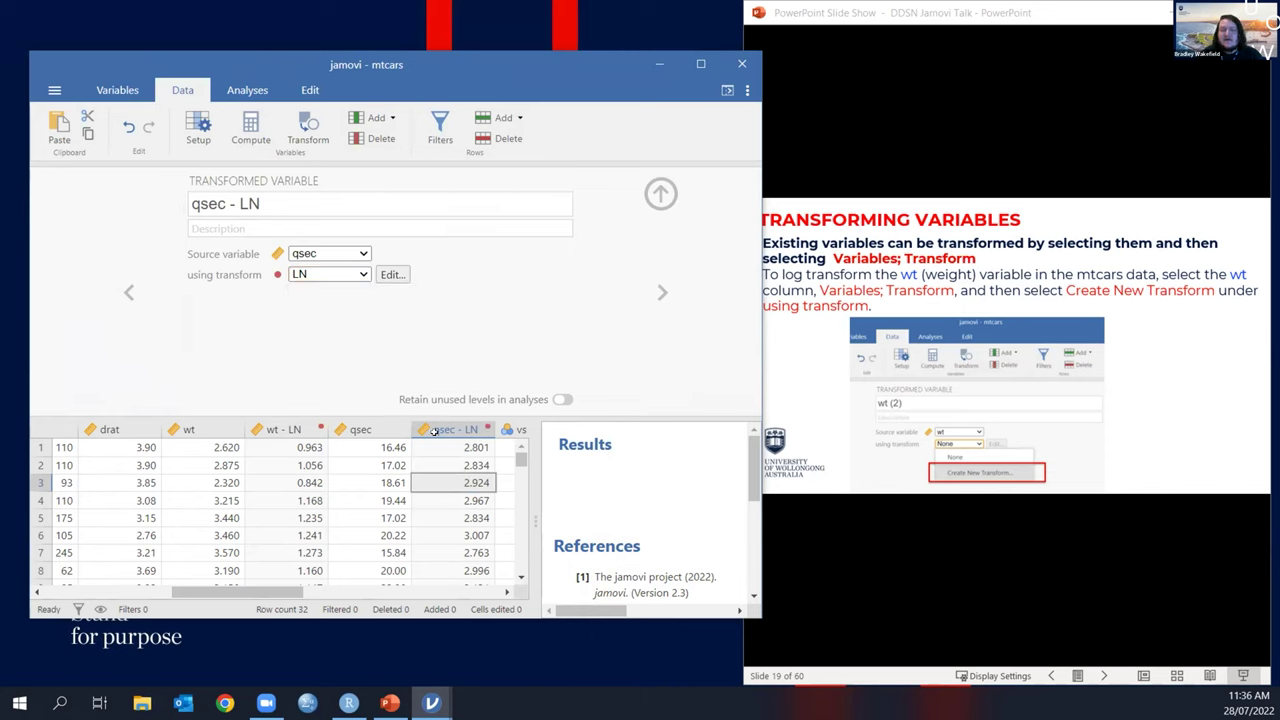
{"action": "left_click", "coordinate": [360, 430]}
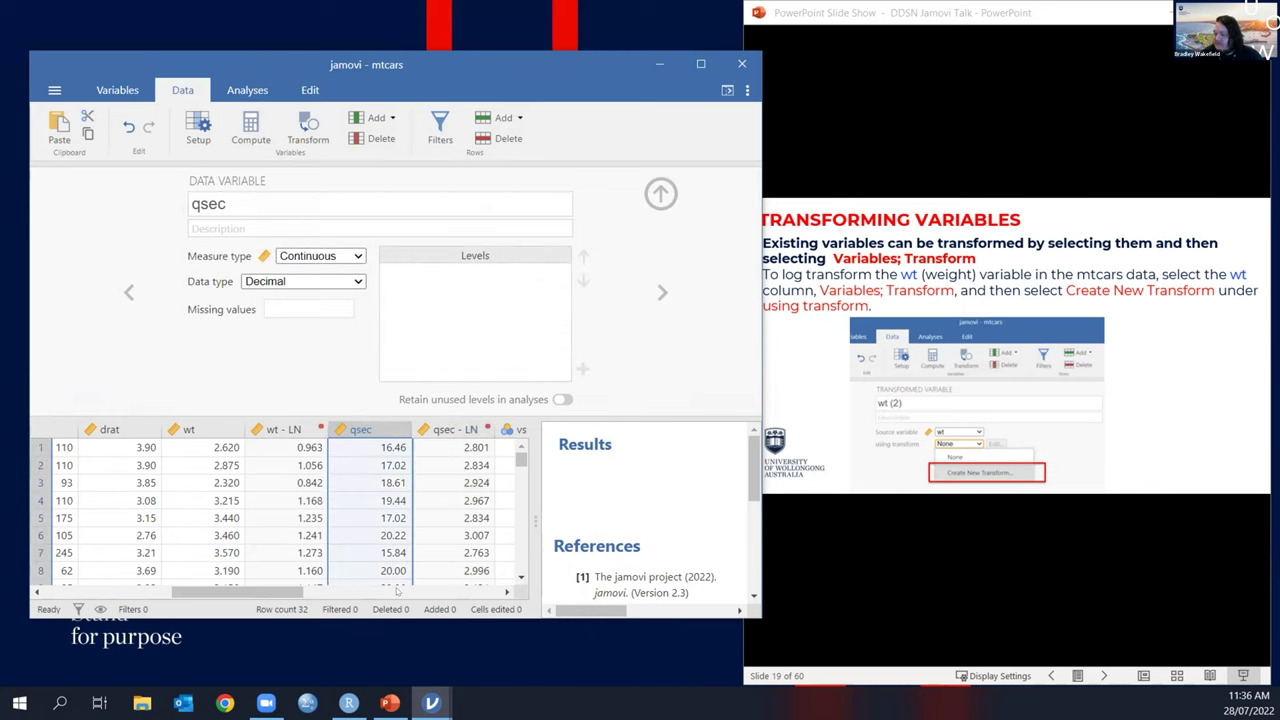
Step: Try a new transform with a recode condition on the wt - LN variable
{"action": "left_click", "coordinate": [285, 498]}
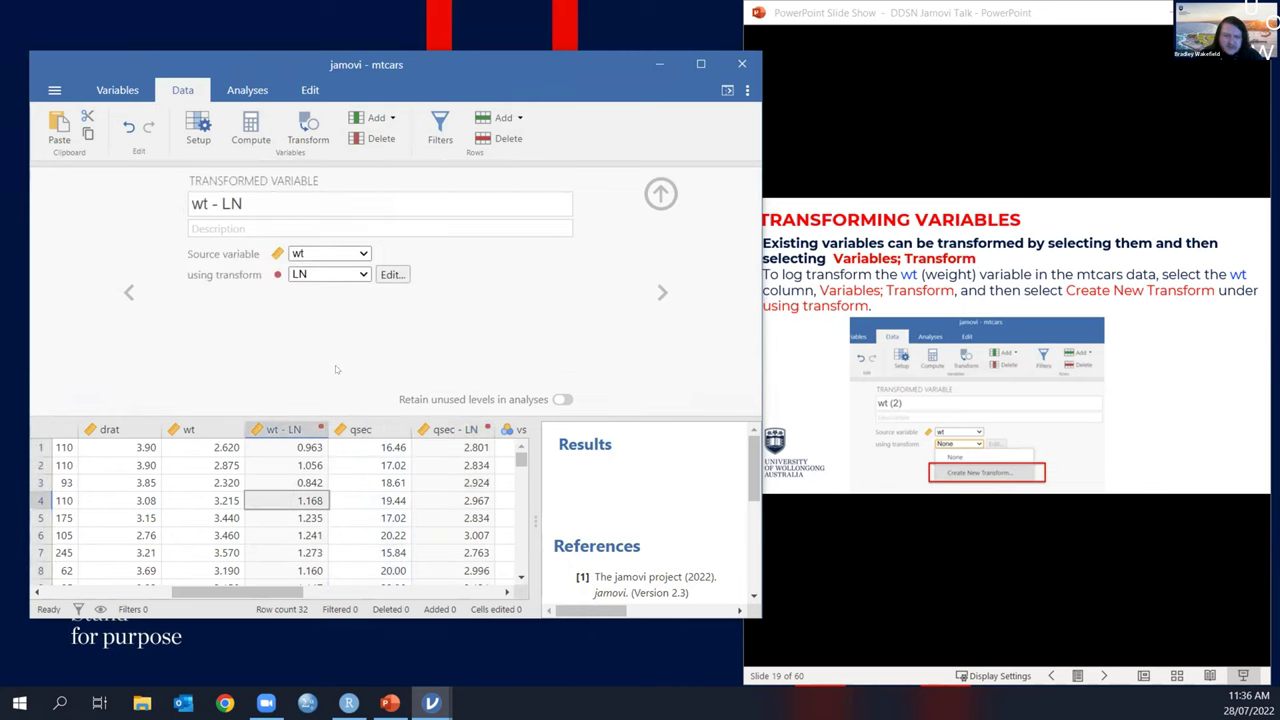
{"action": "left_click", "coordinate": [330, 274]}
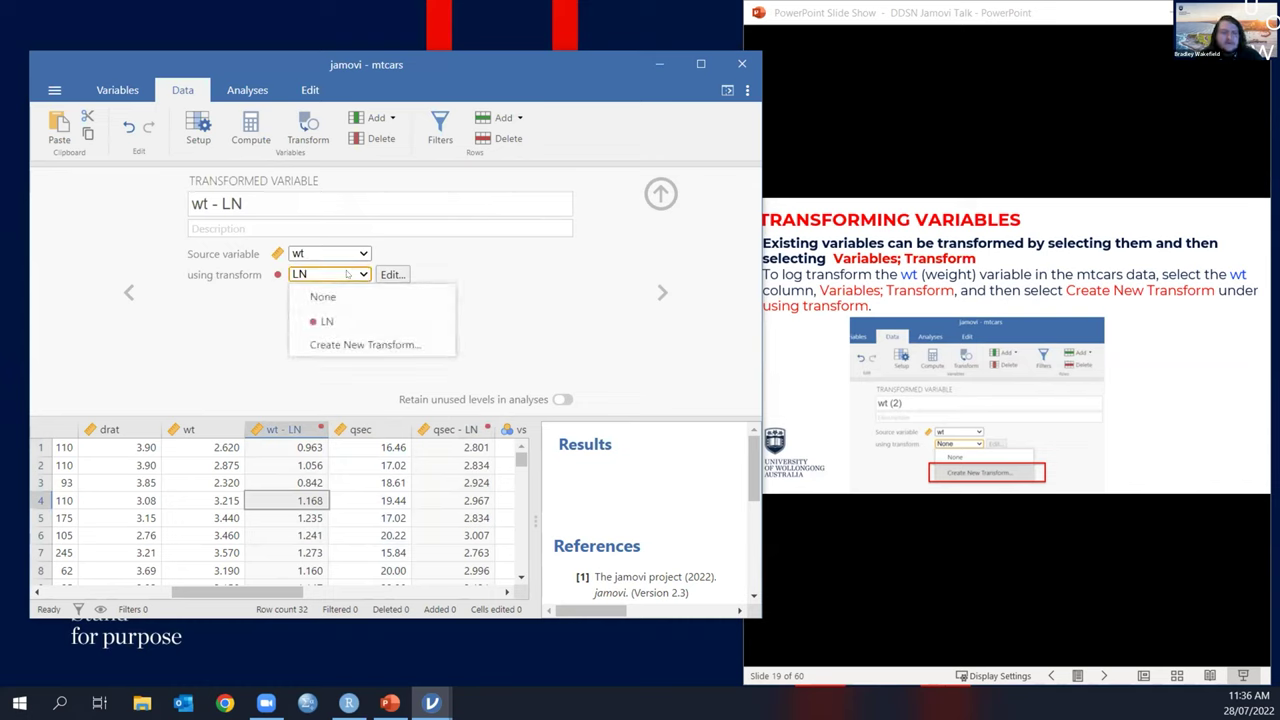
{"action": "left_click", "coordinate": [360, 346]}
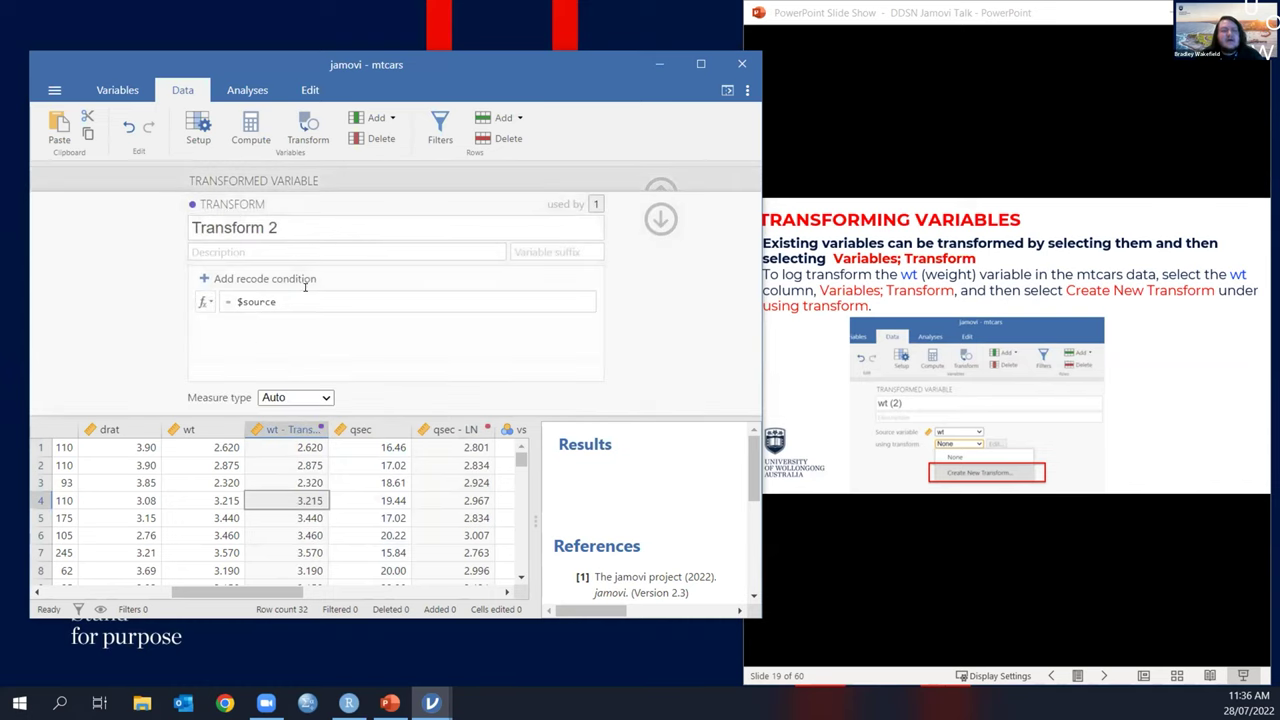
{"action": "left_click", "coordinate": [313, 278]}
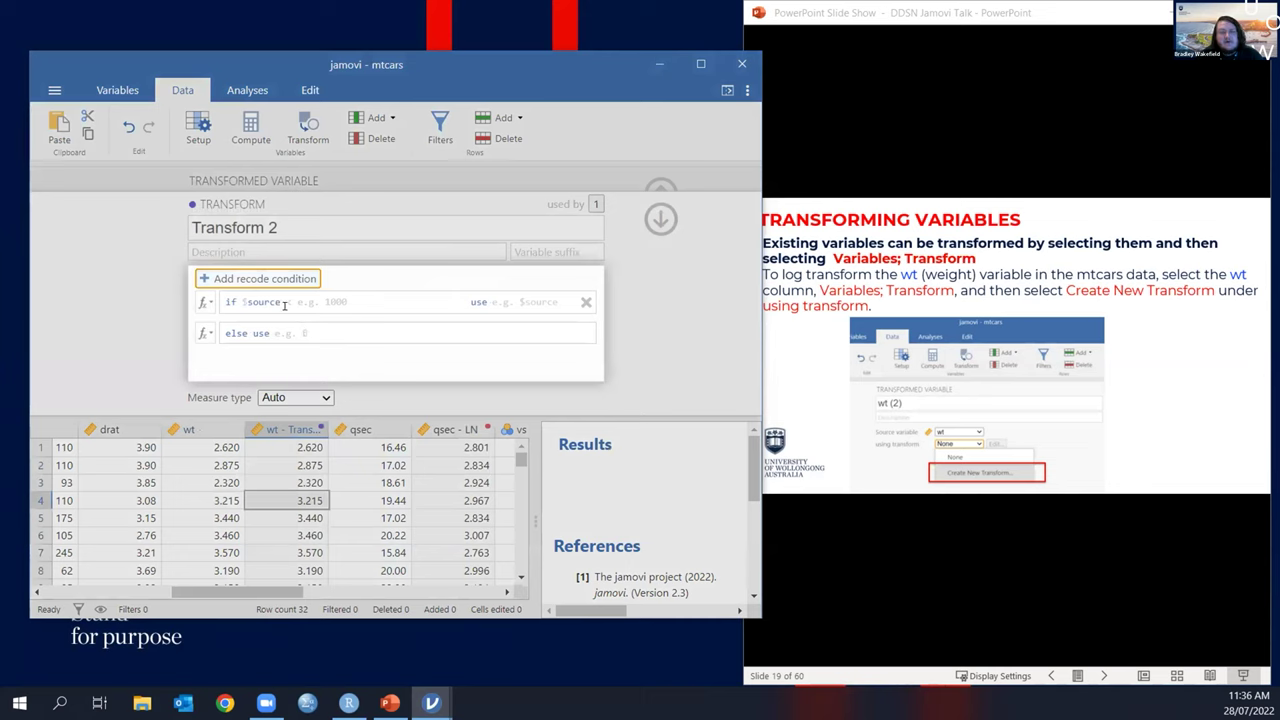
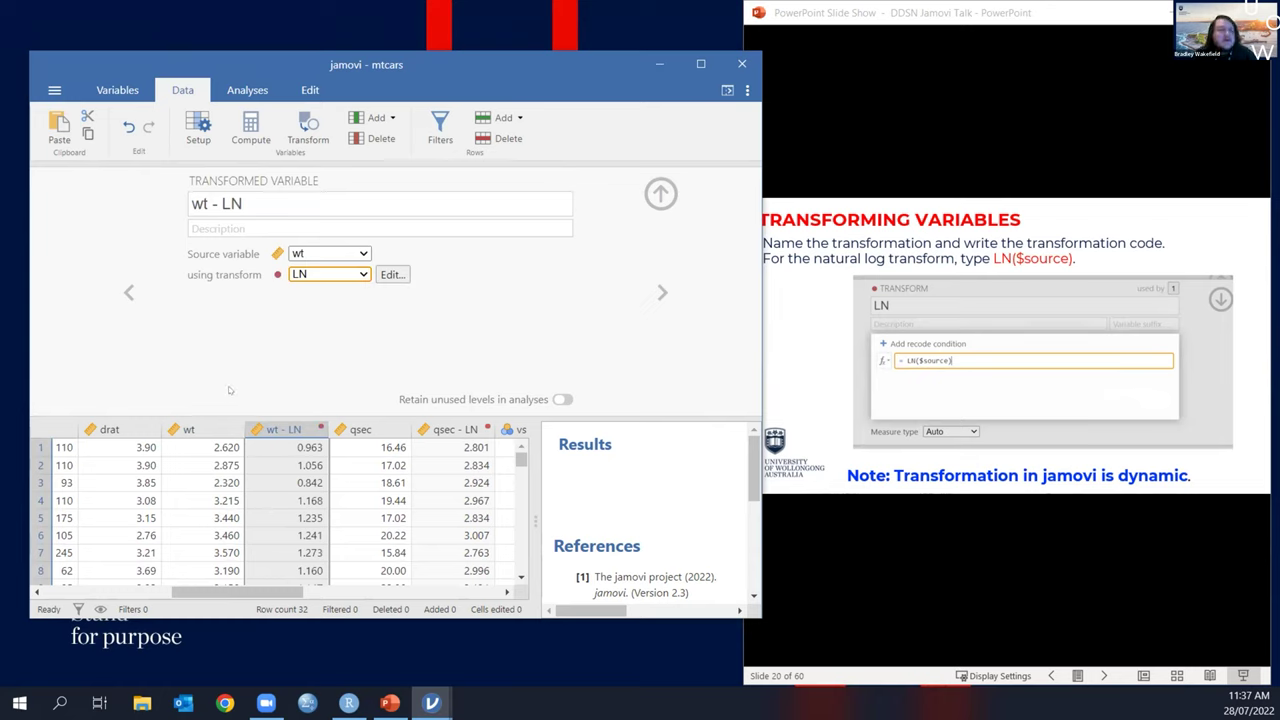
Step: Set the wt value in row 3 to 10, check the matching wt - LN value, and undo the edit
{"action": "left_click", "coordinate": [216, 483]}
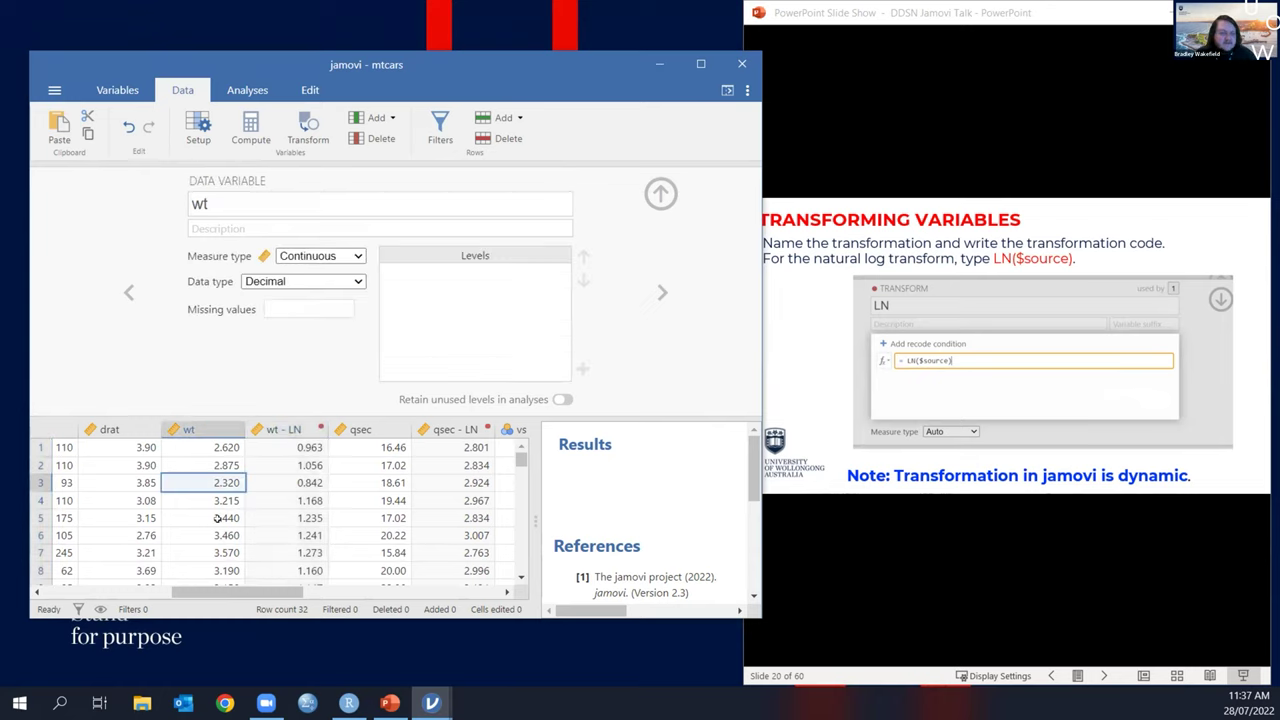
{"action": "type", "text": "10"}
{"action": "key", "text": "Return"}
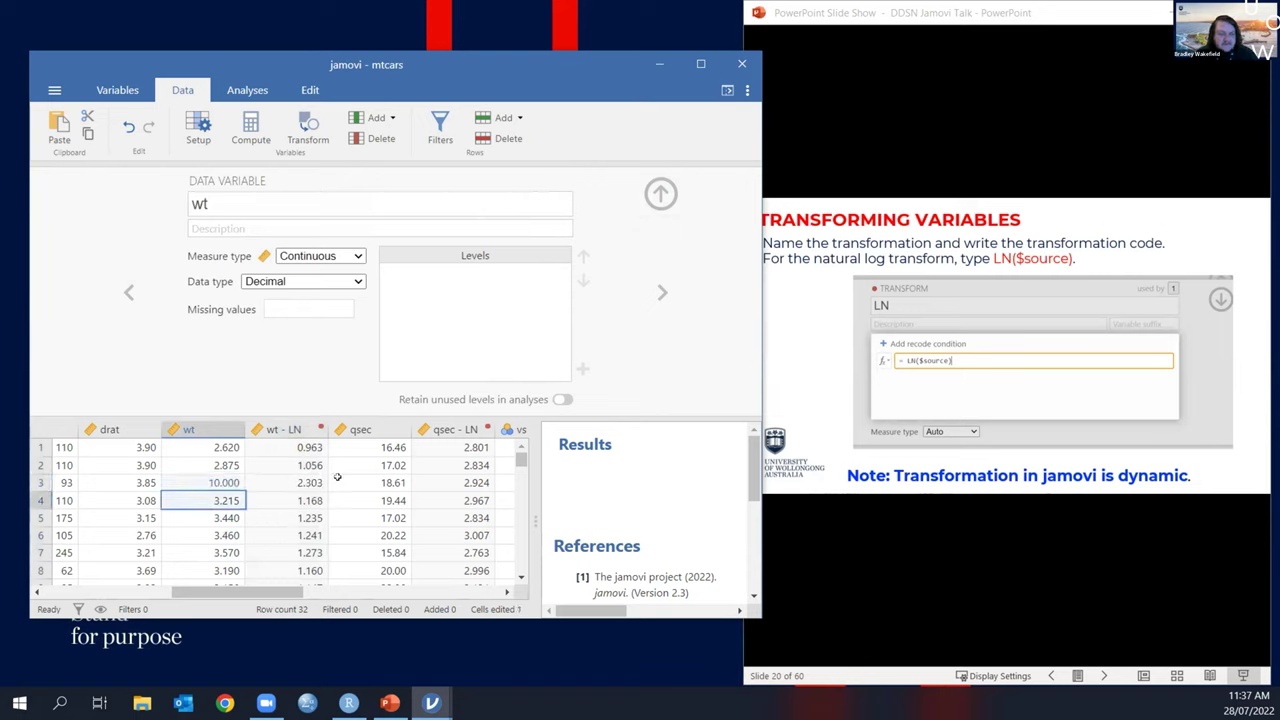
{"action": "left_click", "coordinate": [316, 483]}
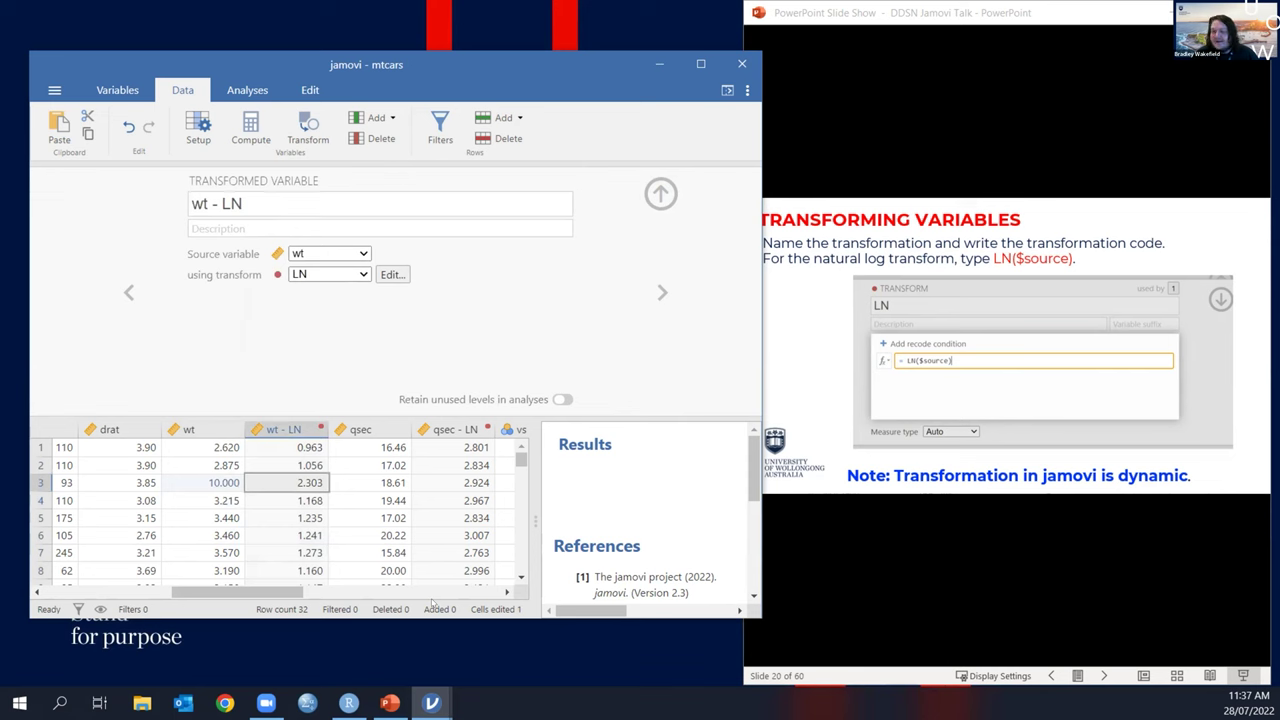
{"action": "key", "text": "ctrl+z"}
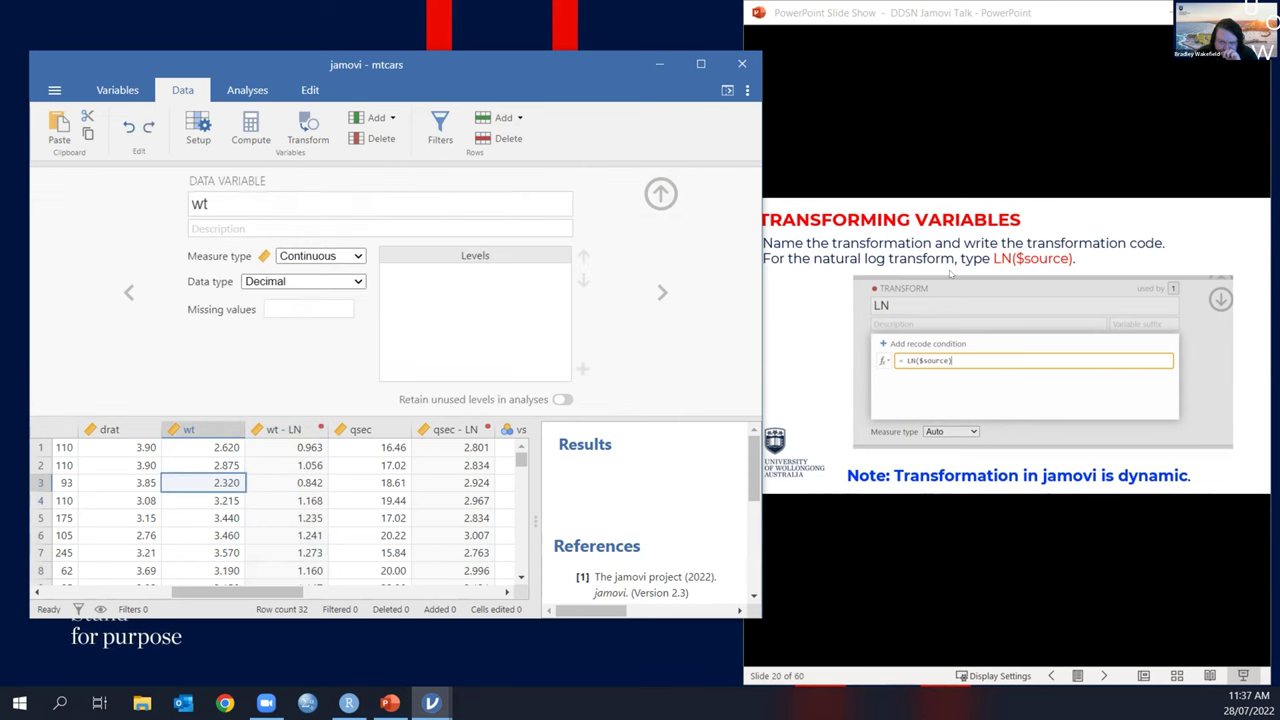
Step: Advance the slide show to slide 21, Exploring Data, and close the variable settings in jamovi
{"action": "left_click", "coordinate": [976, 187]}
{"action": "left_click", "coordinate": [994, 190]}
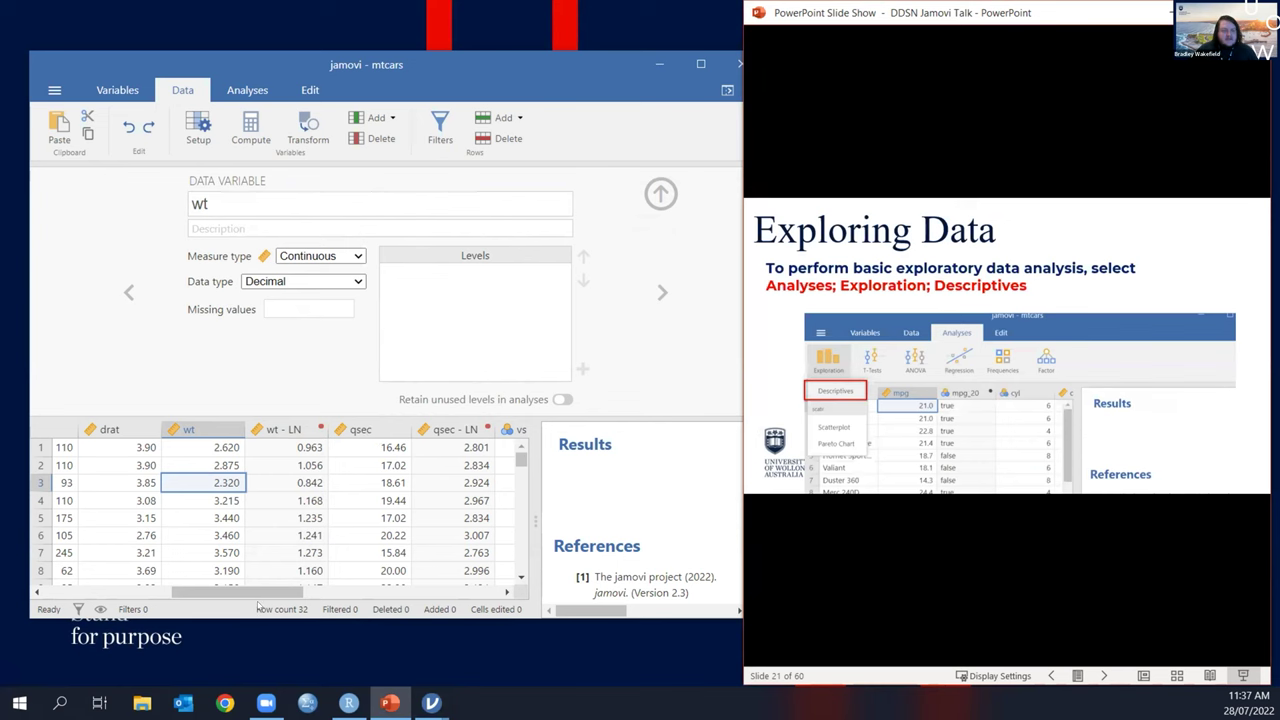
{"action": "left_click", "coordinate": [660, 193]}
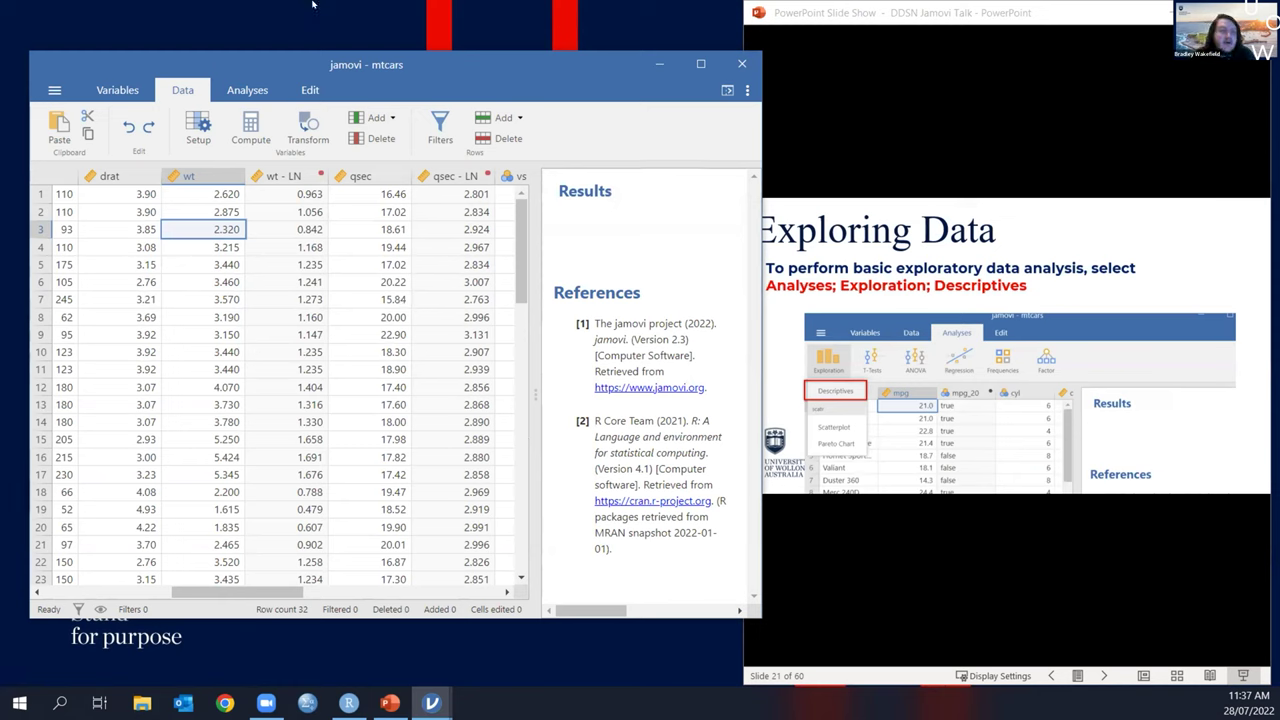
Step: Start a new Descriptives analysis from the Exploration analyses
{"action": "left_click", "coordinate": [240, 96]}
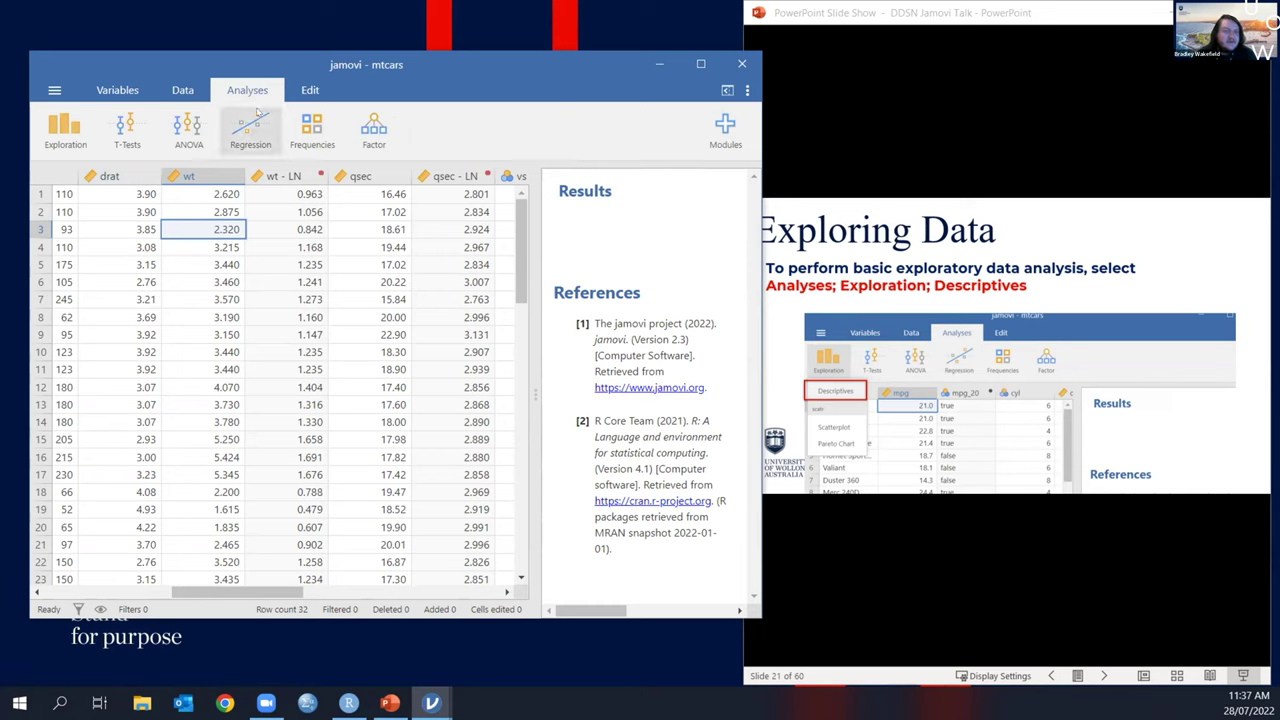
{"action": "left_click", "coordinate": [75, 126]}
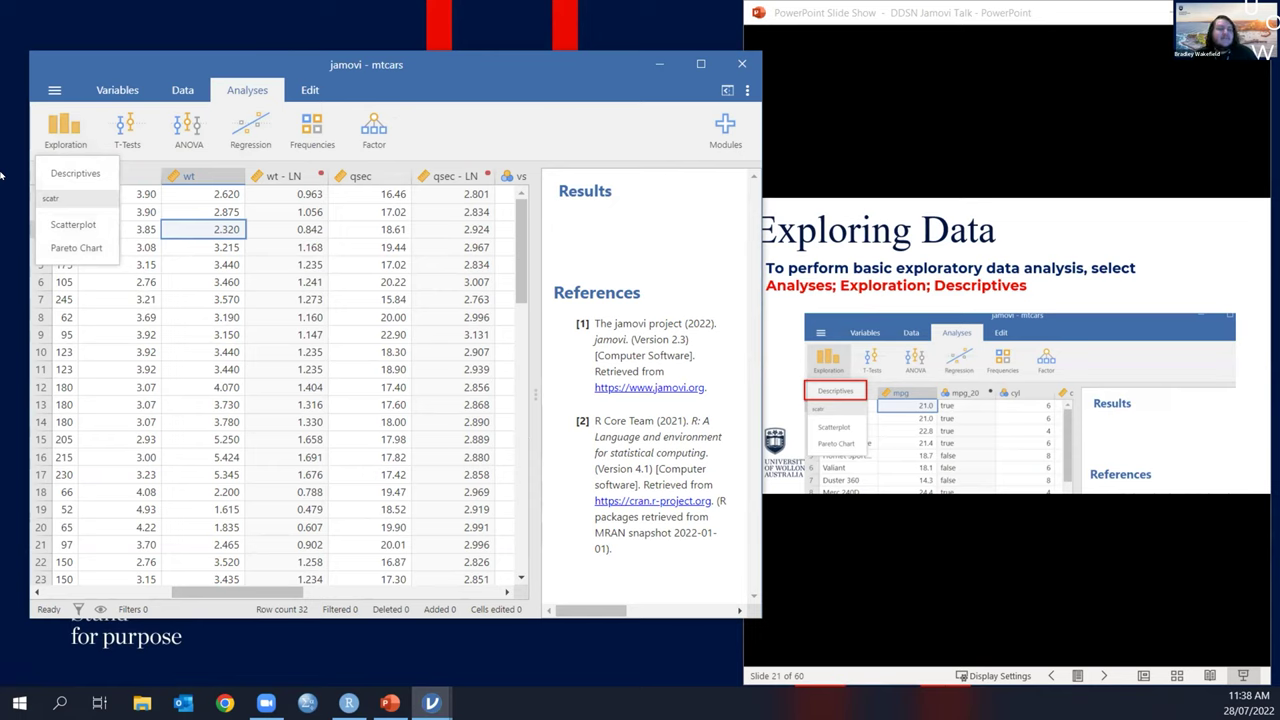
{"action": "left_click", "coordinate": [100, 175]}
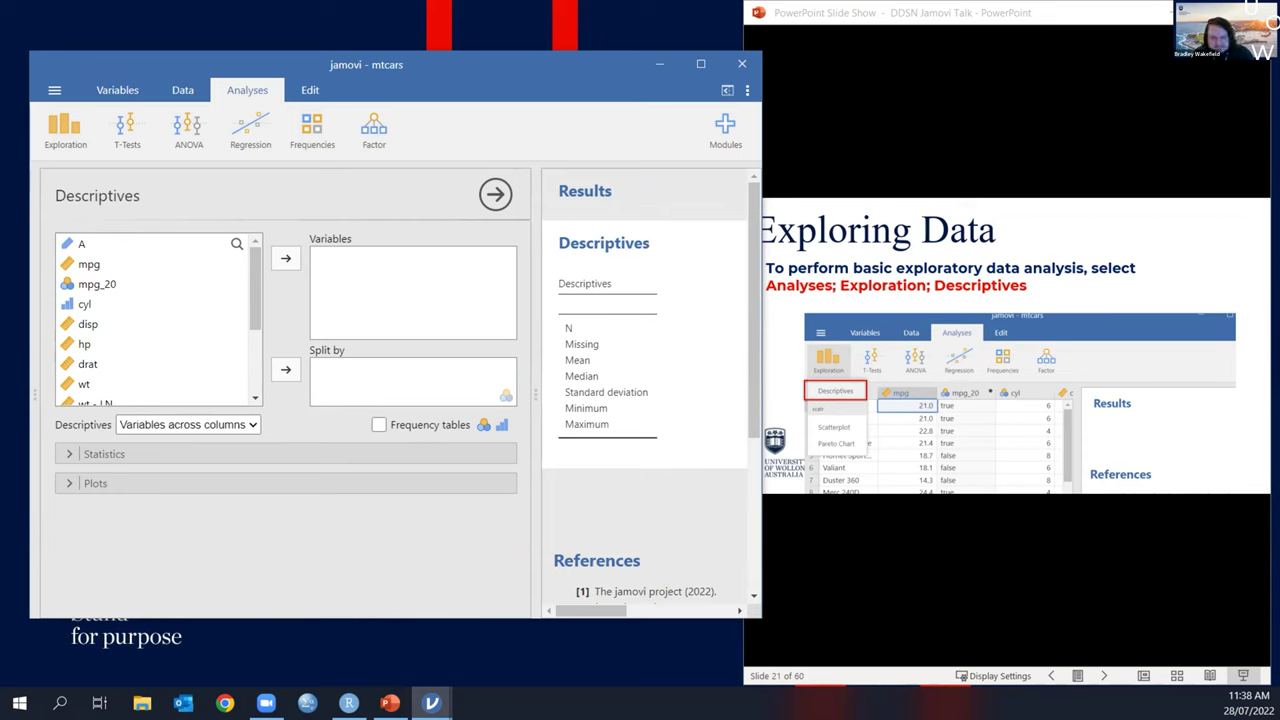
Step: Advance the slide show to slide 22, and add mpg to the Variables of the Descriptives analysis in jamovi
{"action": "key", "text": "alt+Tab"}
{"action": "key", "text": "Right"}
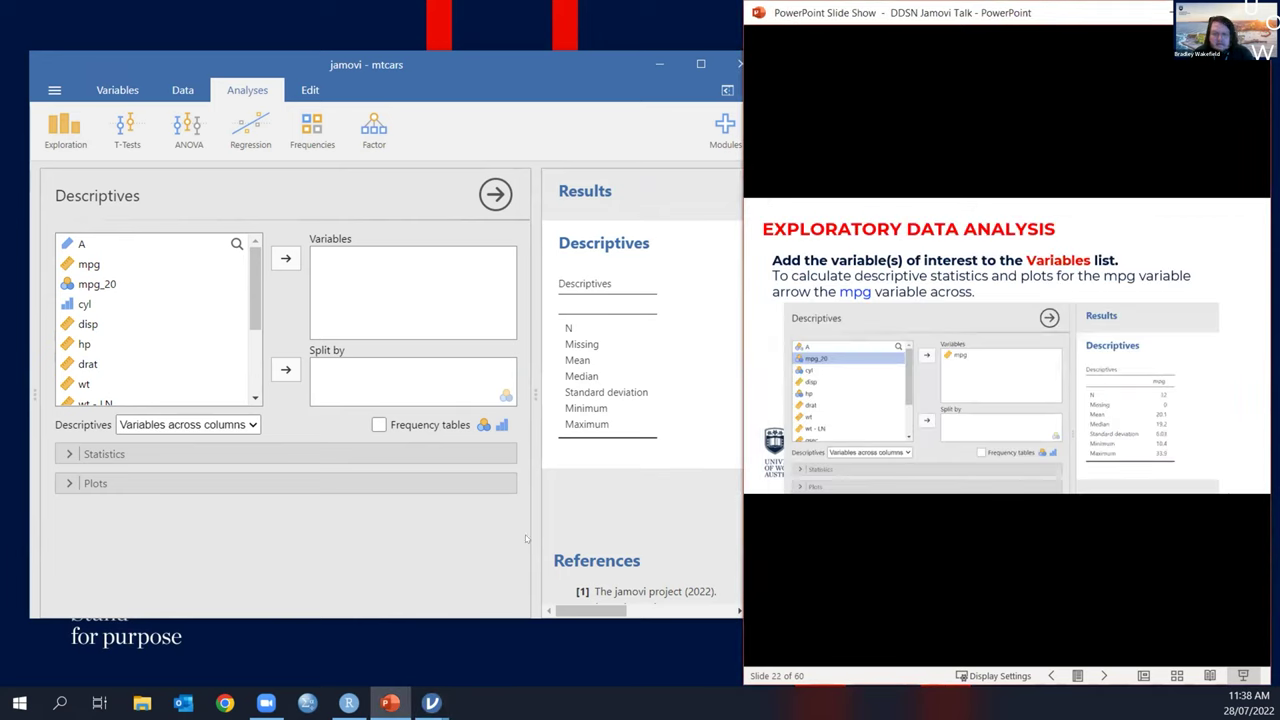
{"action": "left_click", "coordinate": [90, 264]}
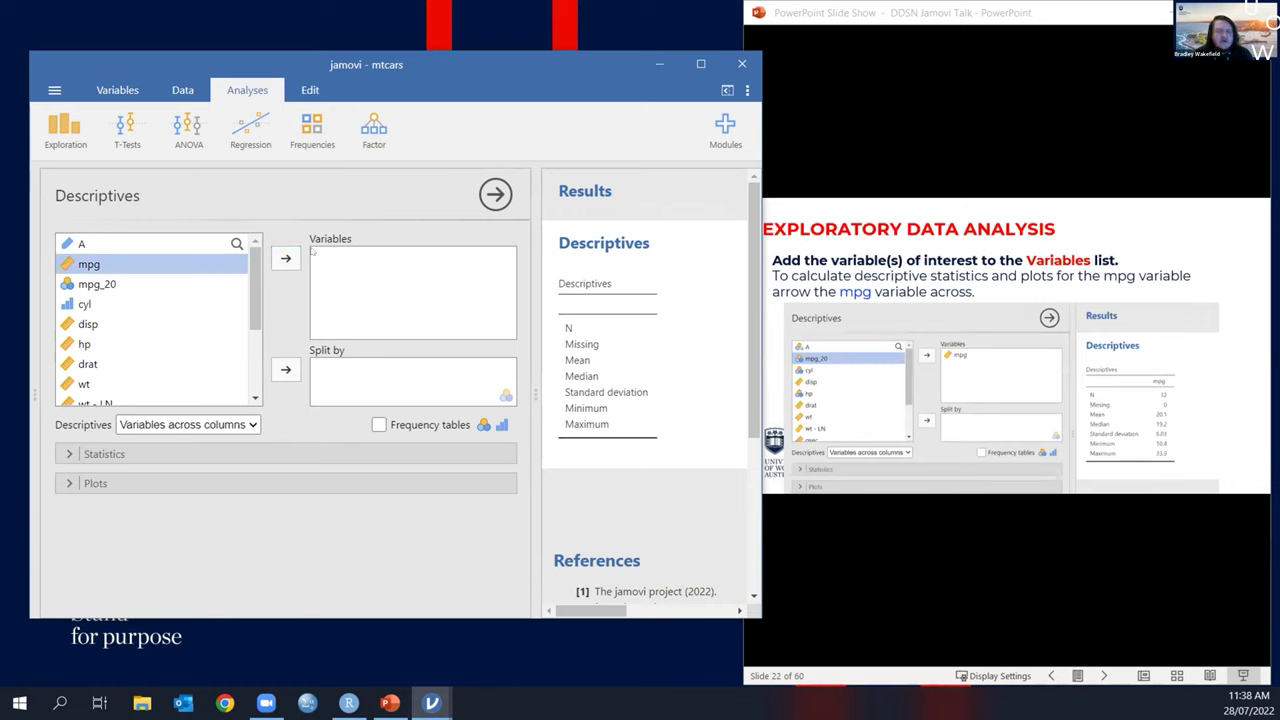
{"action": "left_click", "coordinate": [284, 259]}
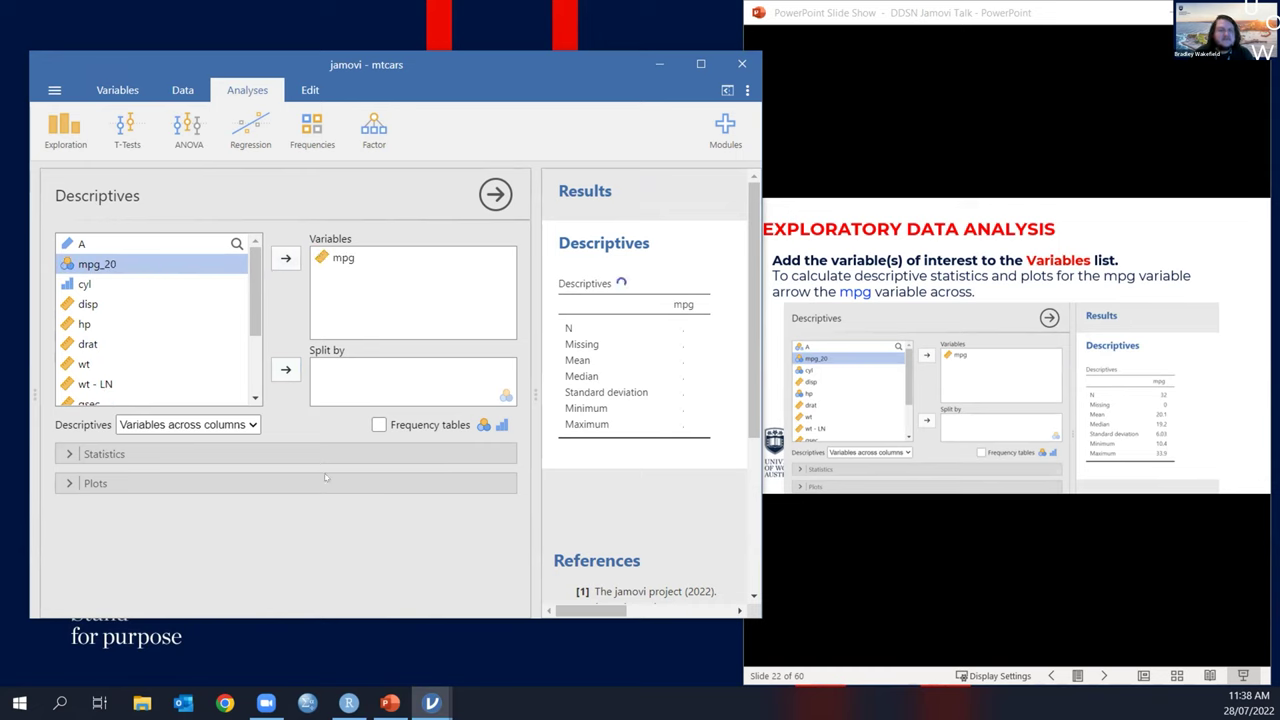
{"action": "left_click_drag", "start_coordinate": [91, 271], "coordinate": [340, 295]}
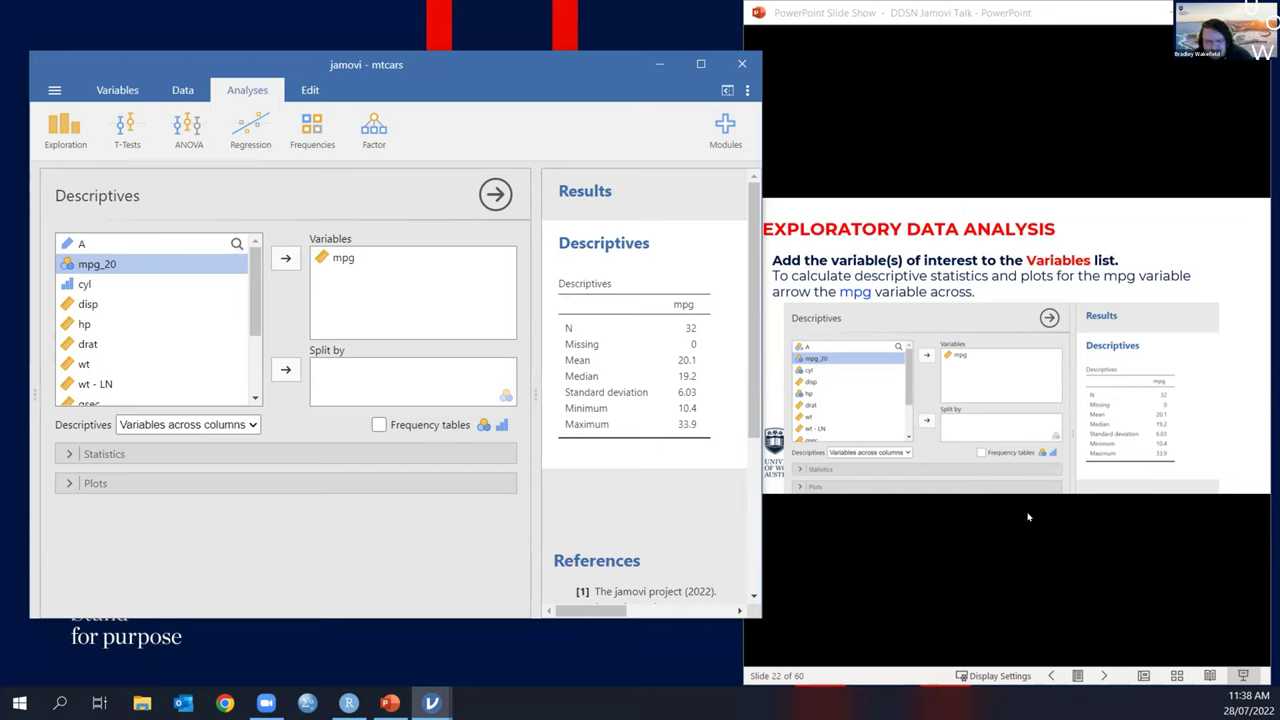
Step: Remove mpg from the Variables of the Descriptives analysis and add it back
{"action": "left_click", "coordinate": [370, 256]}
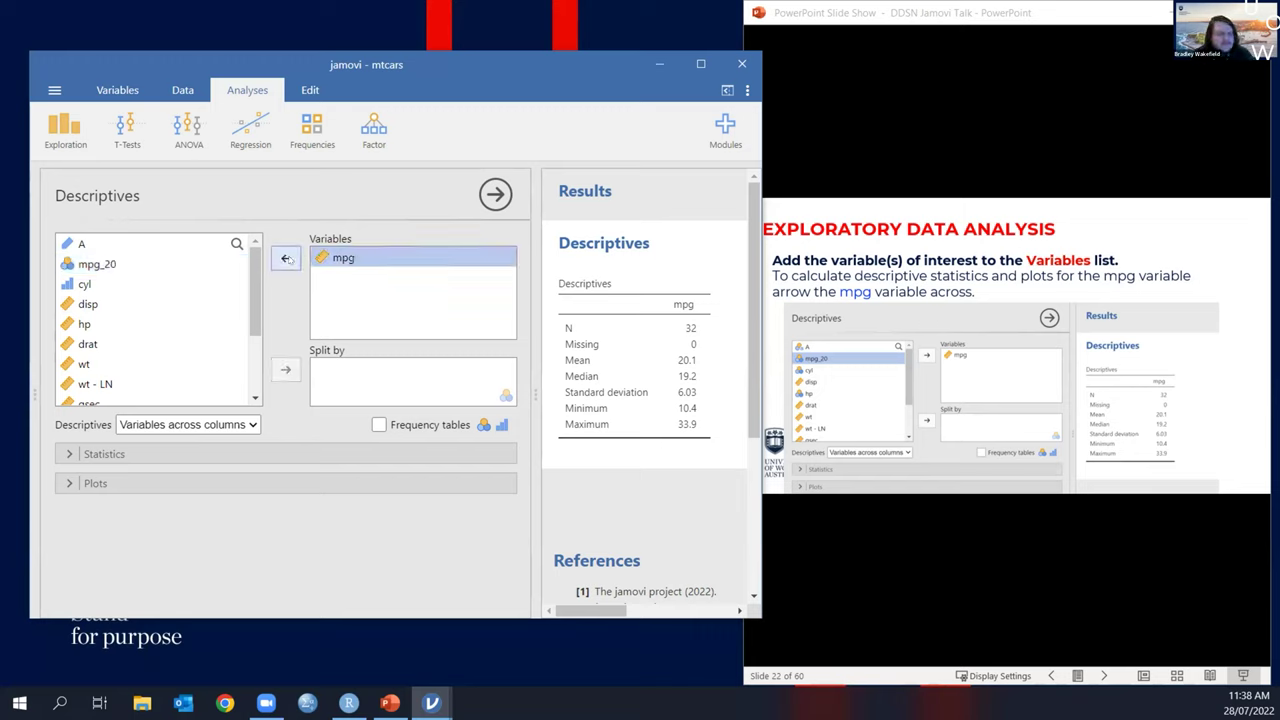
{"action": "left_click", "coordinate": [287, 259]}
{"action": "left_click", "coordinate": [286, 258]}
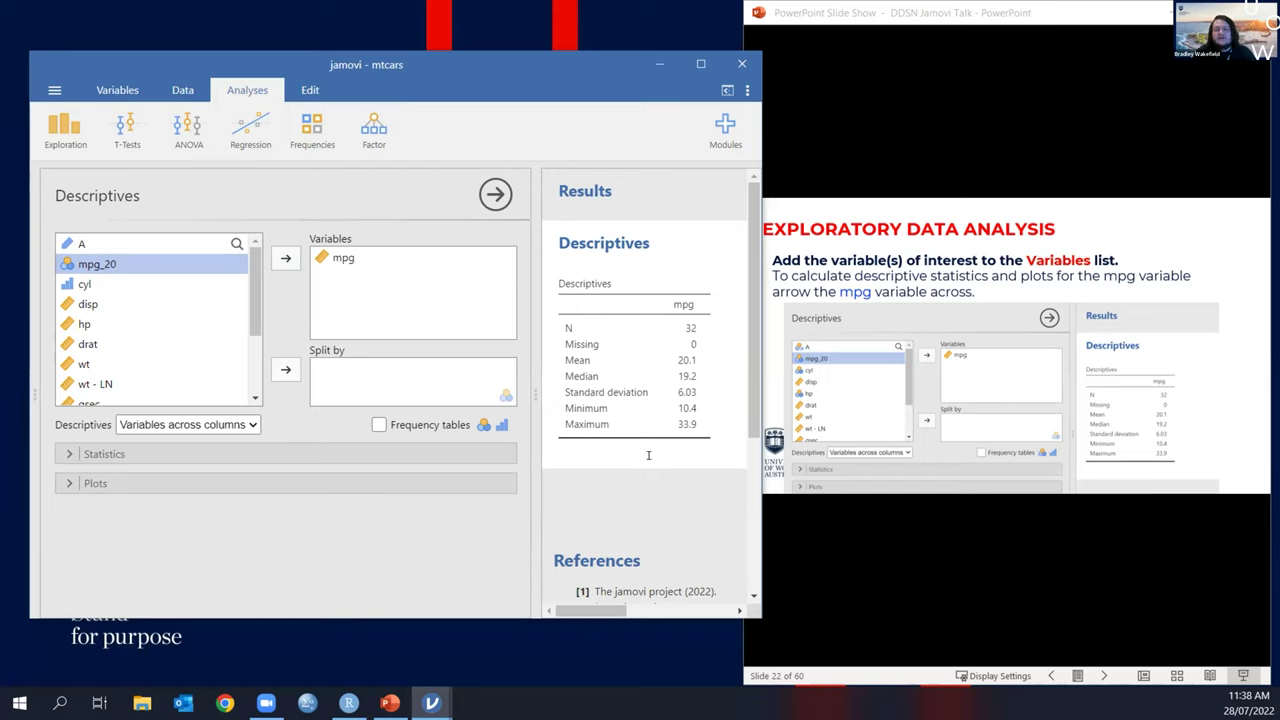
Step: Advance the slide show to slide 23 and expand the Statistics options of the Descriptives analysis in jamovi
{"action": "left_click", "coordinate": [205, 462]}
{"action": "left_click", "coordinate": [205, 456]}
{"action": "left_click", "coordinate": [1035, 167]}
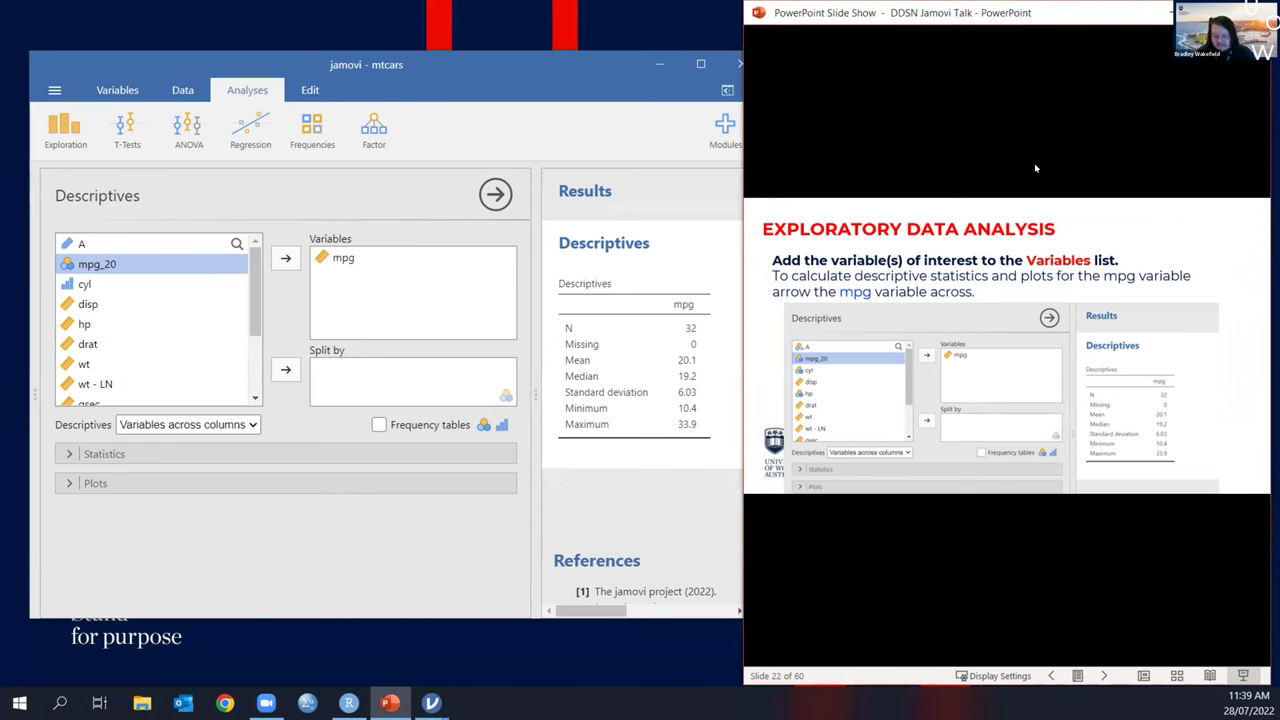
{"action": "left_click", "coordinate": [1035, 168]}
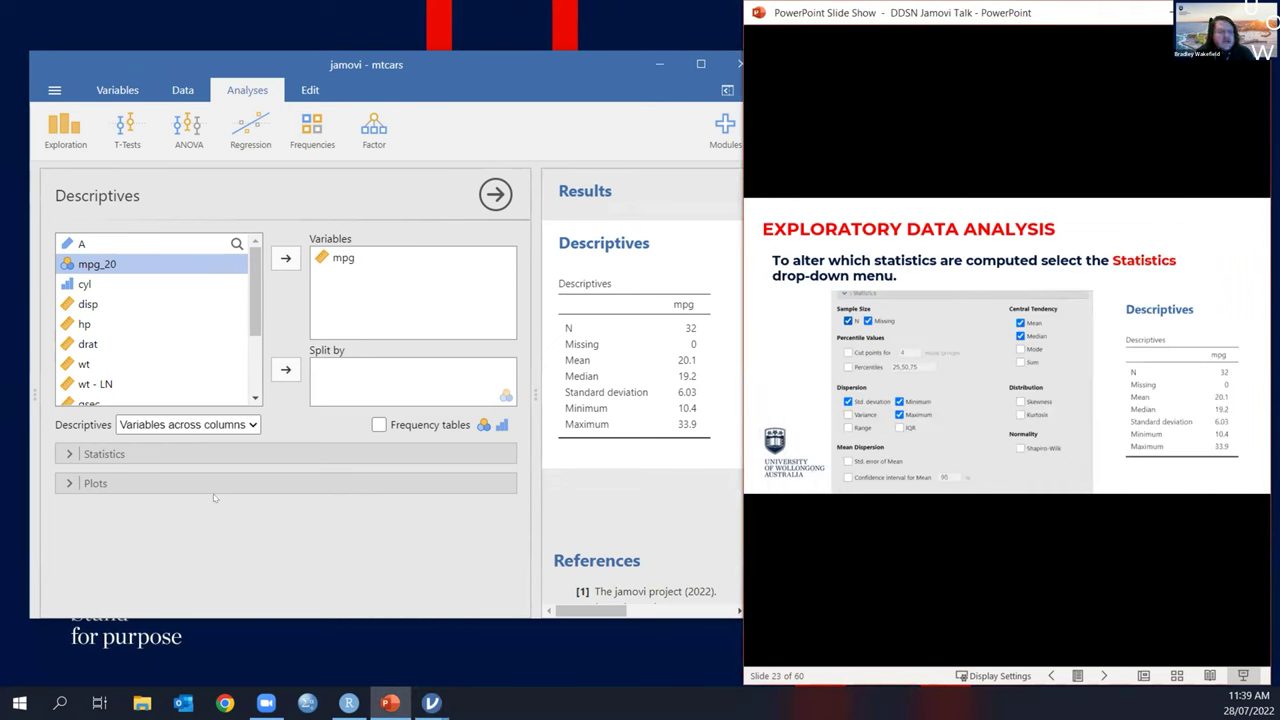
{"action": "left_click", "coordinate": [166, 455]}
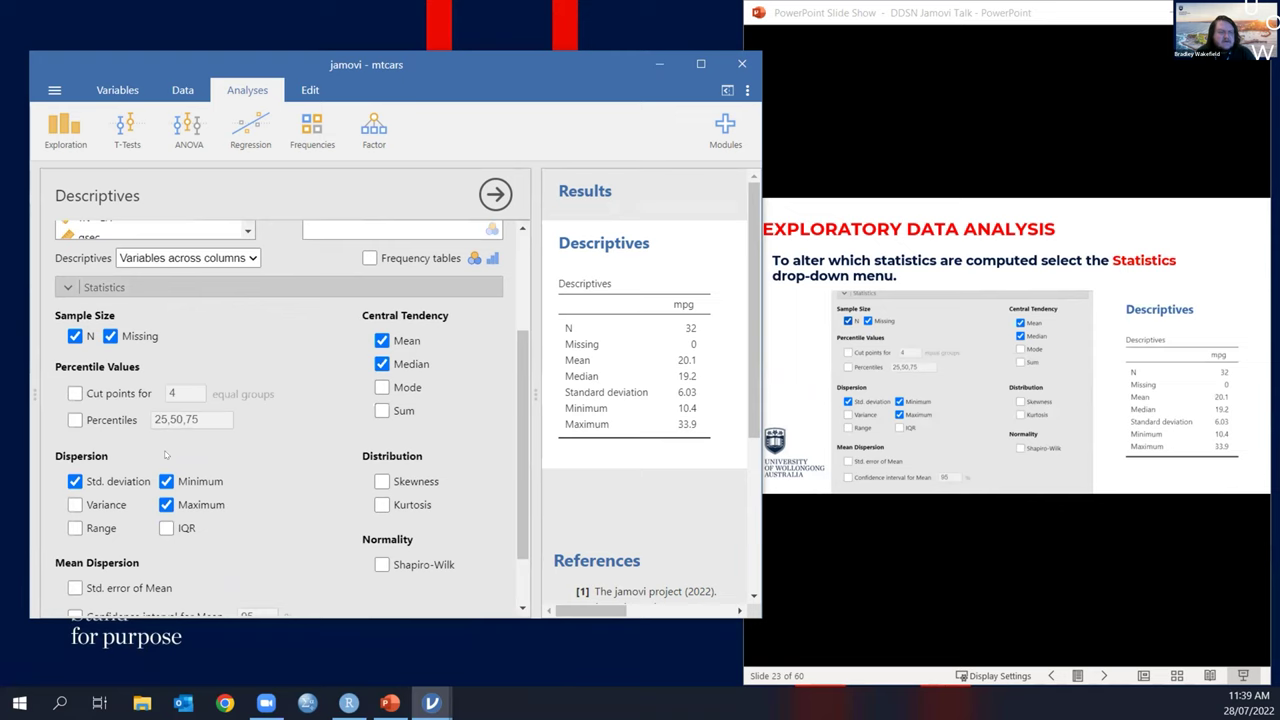
{"action": "scroll", "coordinate": [176, 291], "scroll_direction": "down", "scroll_amount": 1}
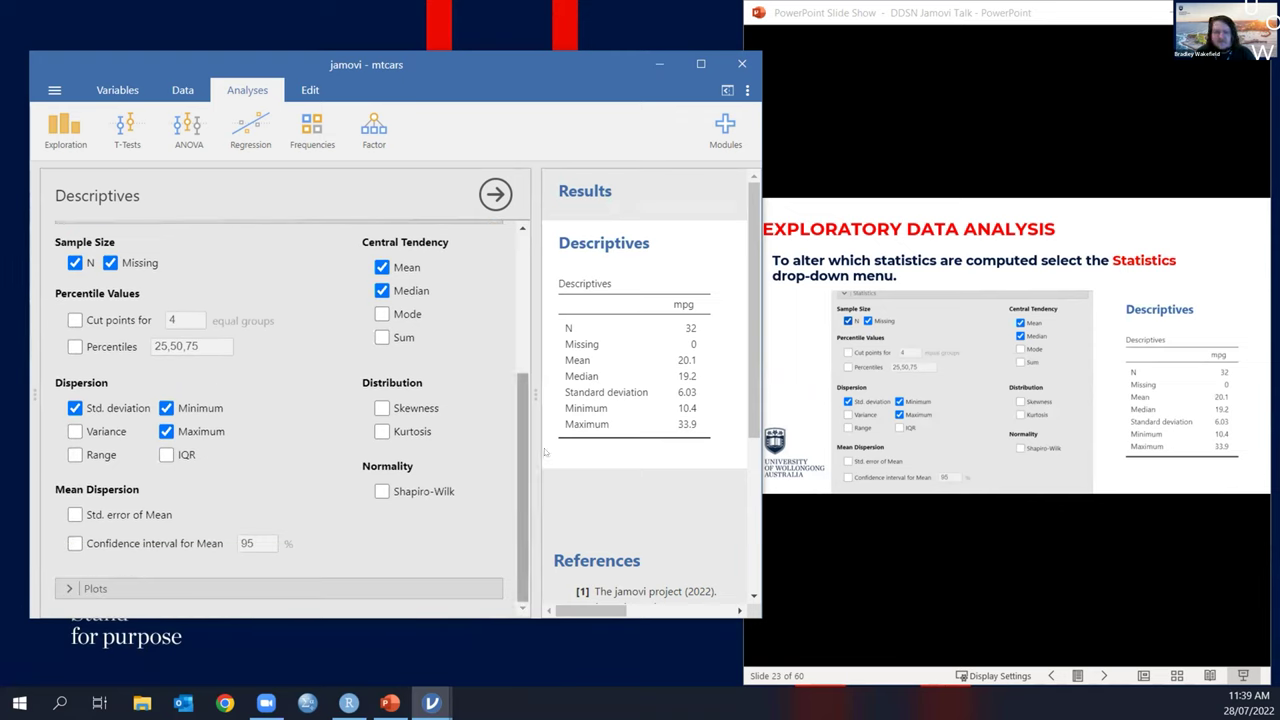
Step: Exclude the minimum and maximum from the dispersion statistics and include the variance and range
{"action": "left_click", "coordinate": [205, 408]}
{"action": "left_click", "coordinate": [203, 431]}
{"action": "left_click", "coordinate": [100, 431]}
{"action": "left_click", "coordinate": [104, 455]}
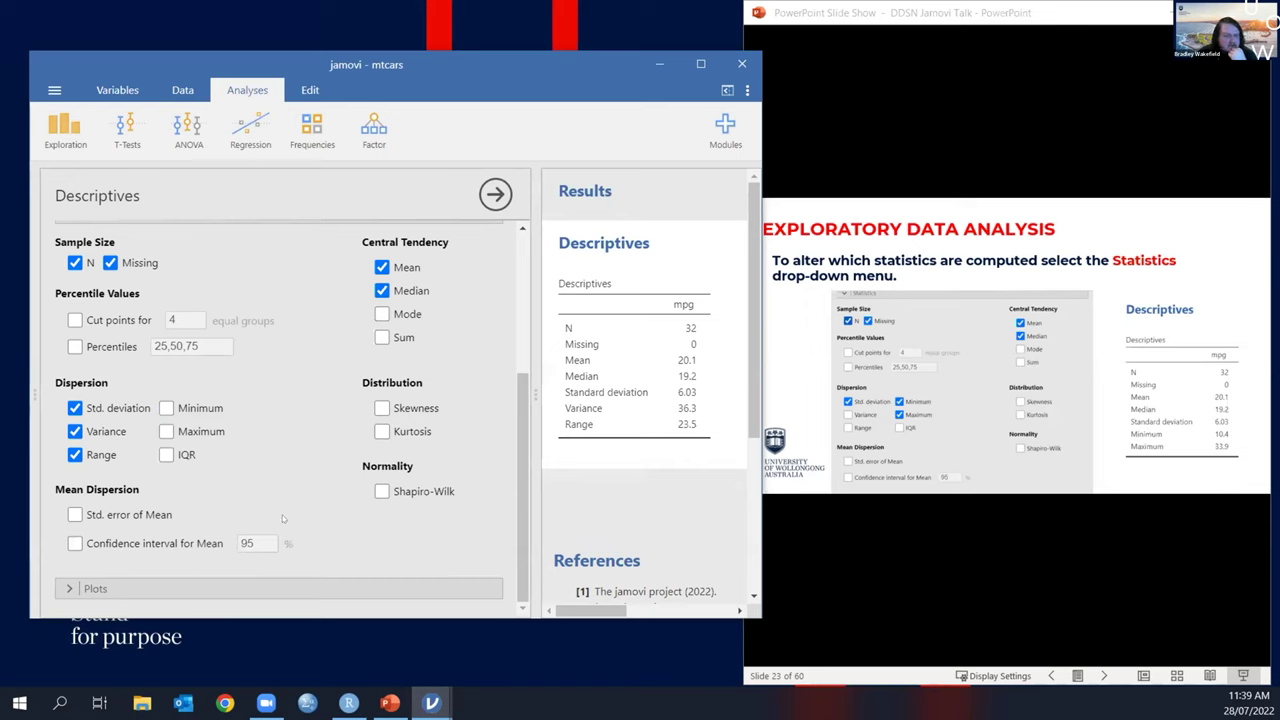
Step: Include the standard error of the mean and the 95% confidence interval for the mean in the statistics
{"action": "left_click", "coordinate": [133, 518]}
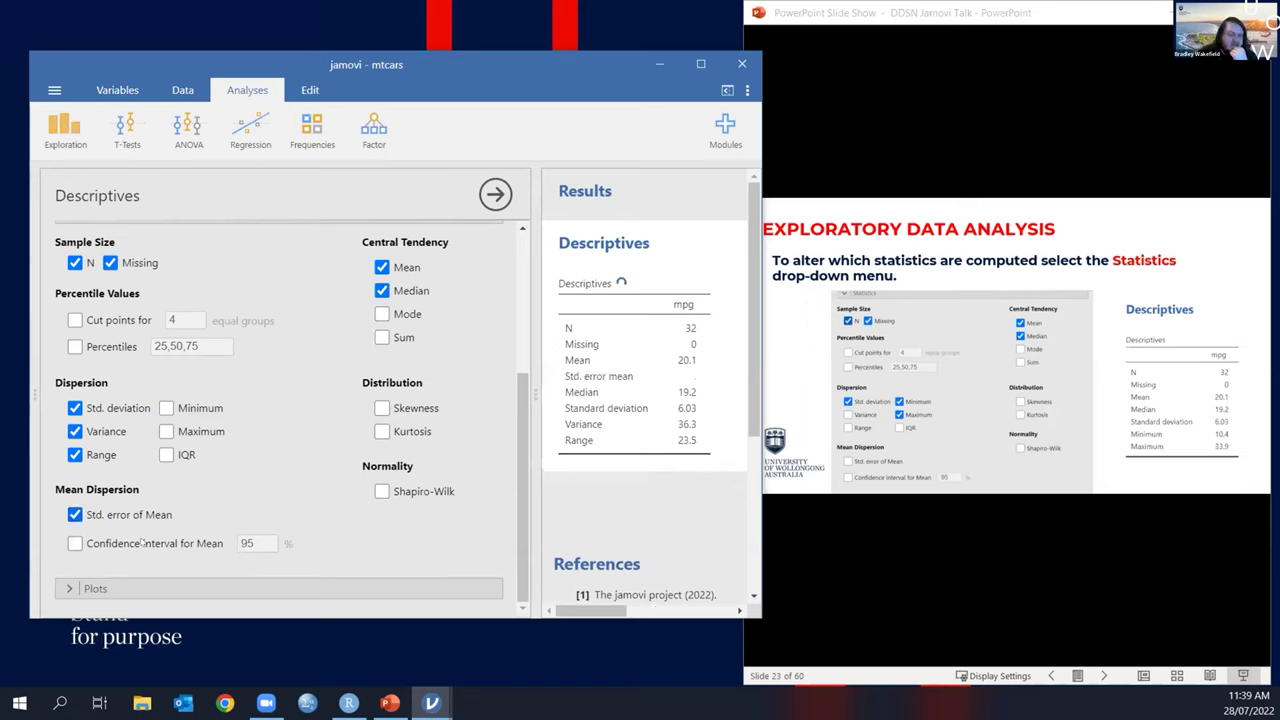
{"action": "left_click", "coordinate": [130, 543]}
{"action": "left_click_drag", "start_coordinate": [604, 611], "coordinate": [611, 611]}
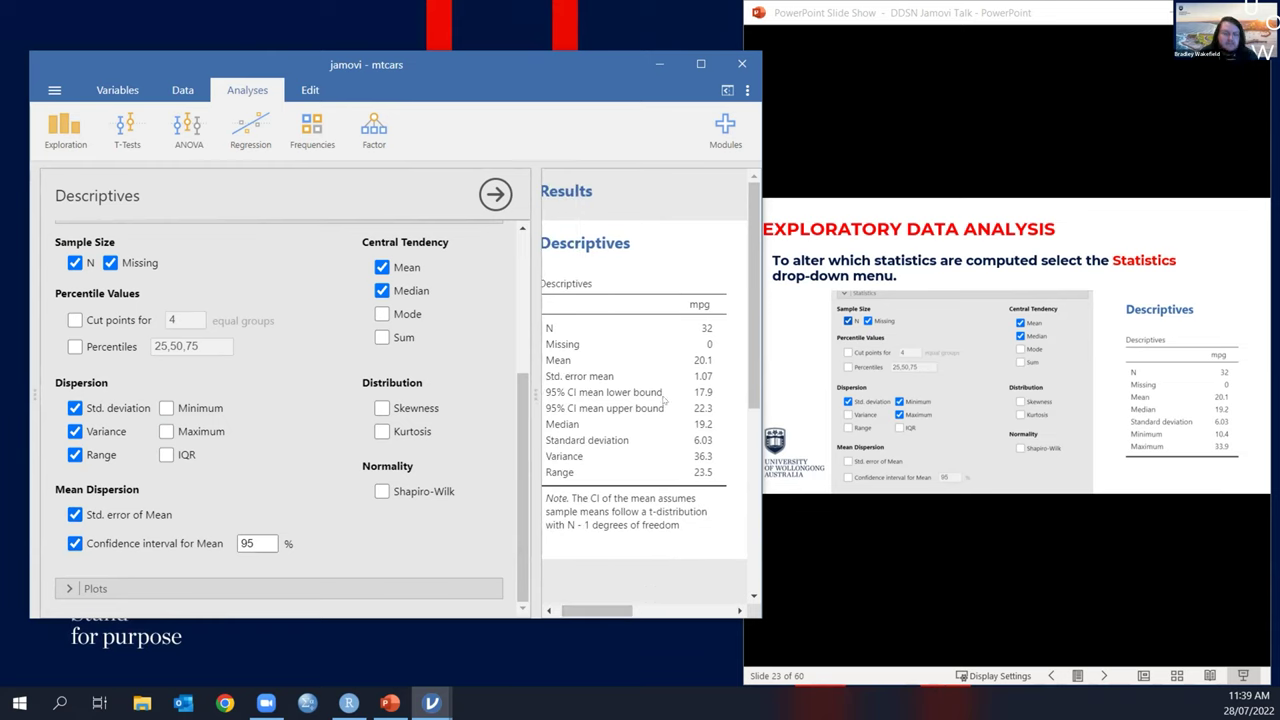
{"action": "scroll", "coordinate": [410, 358], "scroll_direction": "up", "scroll_amount": 3}
{"action": "scroll", "coordinate": [410, 358], "scroll_direction": "down", "scroll_amount": 3}
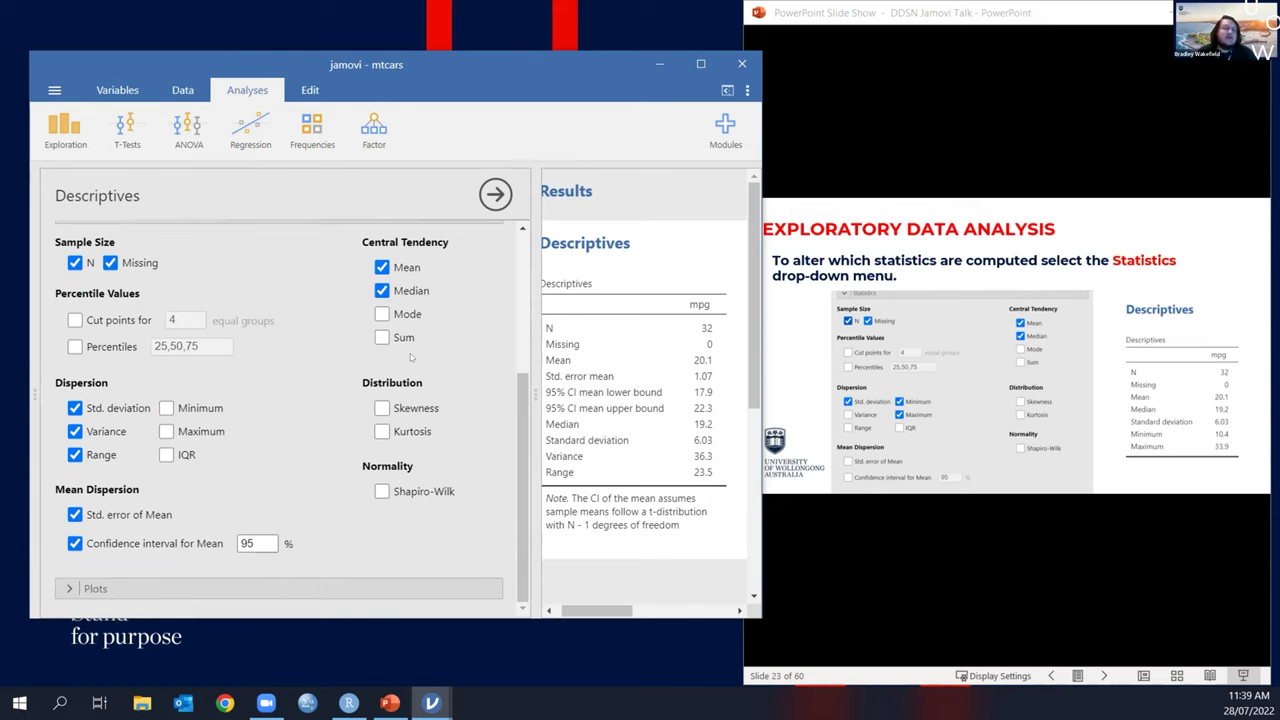
{"action": "scroll", "coordinate": [464, 350], "scroll_direction": "up", "scroll_amount": 3}
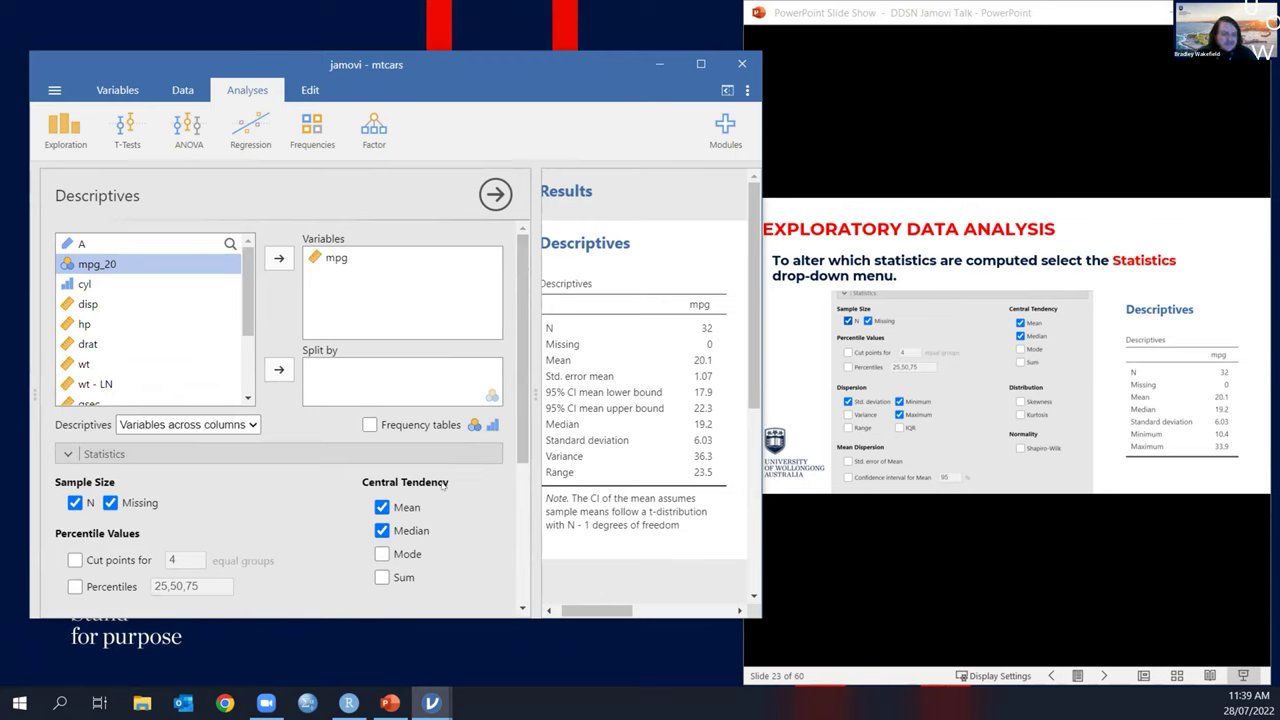
Step: Lay out the Descriptives table with variables across rows
{"action": "left_click_drag", "start_coordinate": [572, 608], "coordinate": [546, 605]}
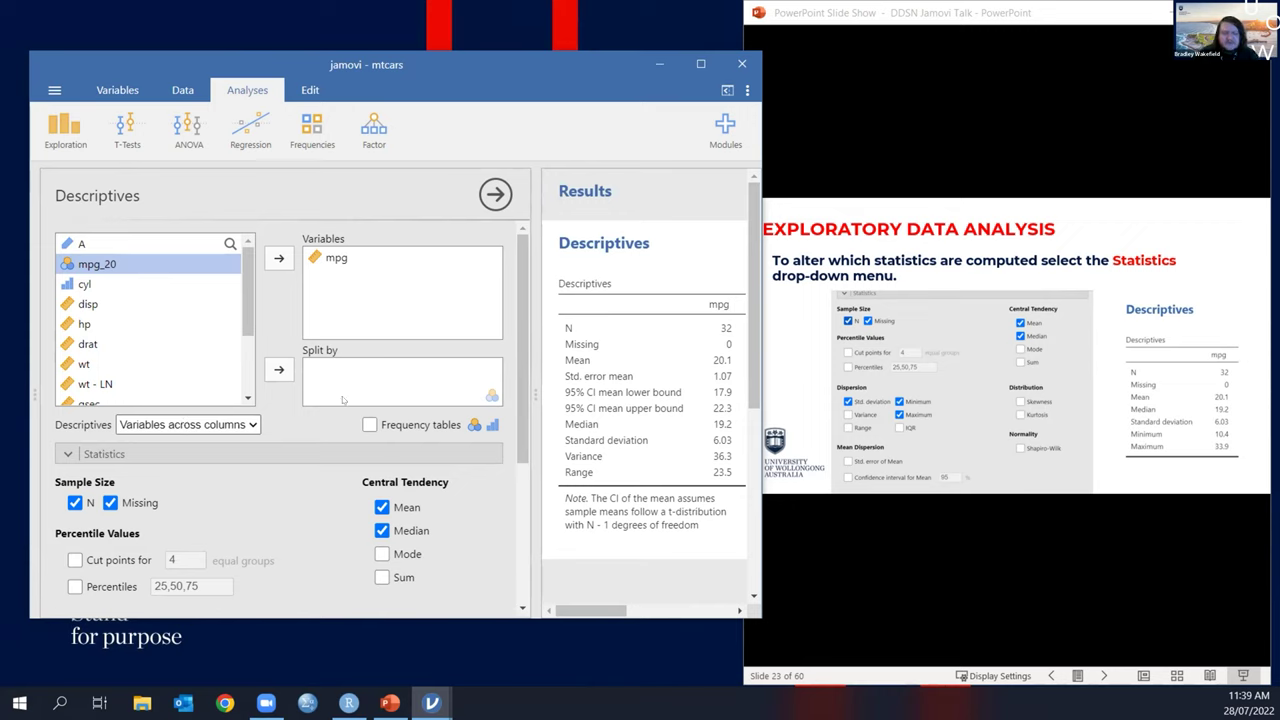
{"action": "mouse_move", "coordinate": [604, 610]}
{"action": "left_mouse_down"}
{"action": "mouse_move", "coordinate": [641, 614]}
{"action": "mouse_move", "coordinate": [605, 614]}
{"action": "left_mouse_up"}
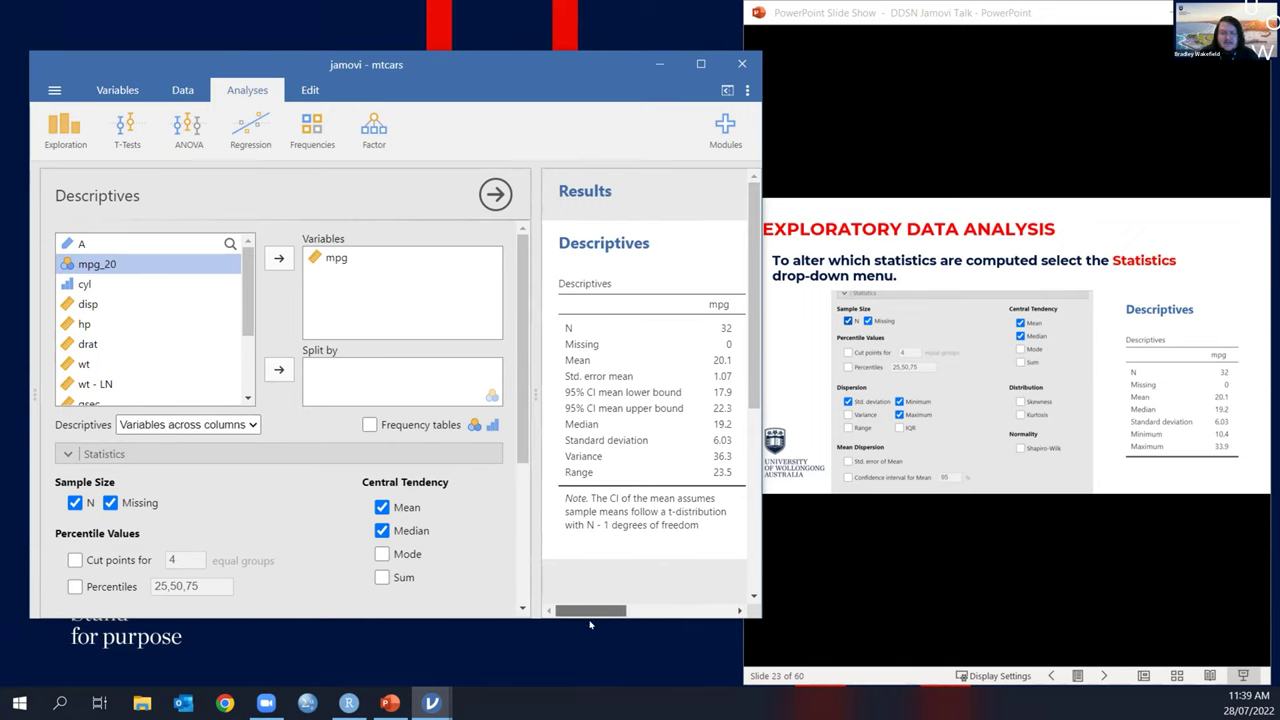
{"action": "left_click", "coordinate": [214, 421]}
{"action": "left_click", "coordinate": [207, 439]}
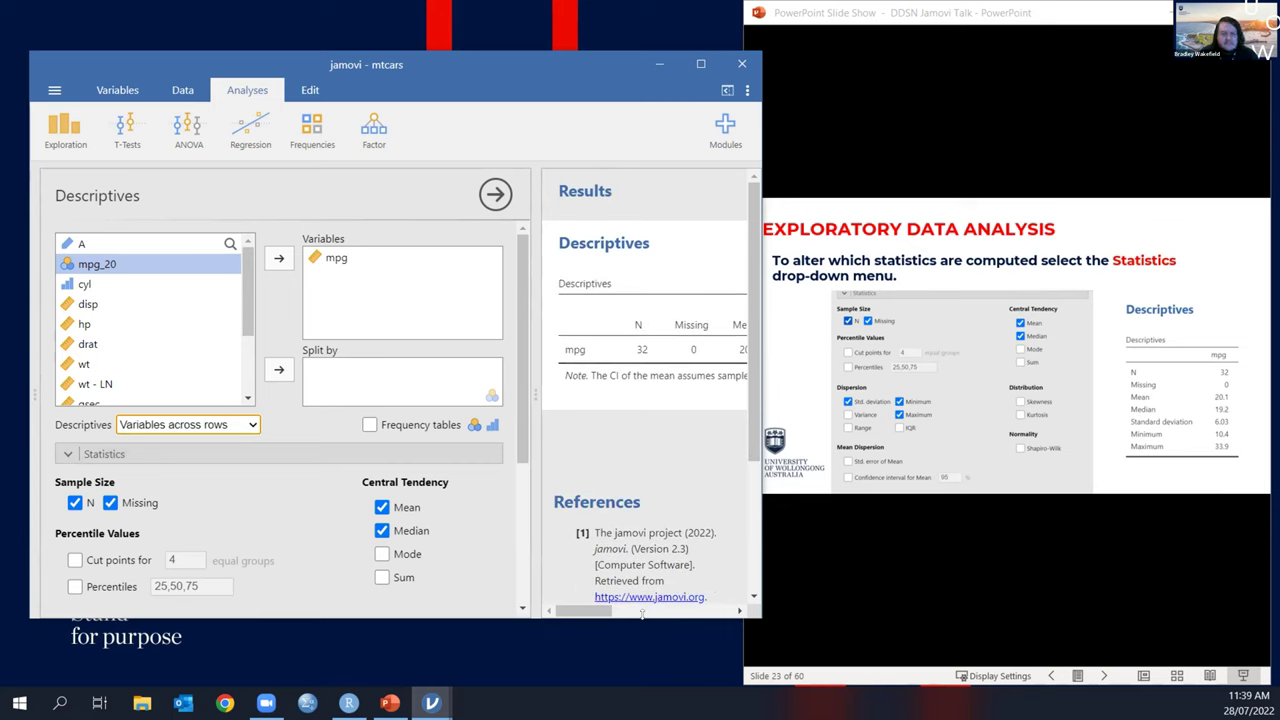
{"action": "mouse_move", "coordinate": [598, 612]}
{"action": "left_mouse_down"}
{"action": "mouse_move", "coordinate": [719, 617]}
{"action": "mouse_move", "coordinate": [598, 615]}
{"action": "left_mouse_up"}
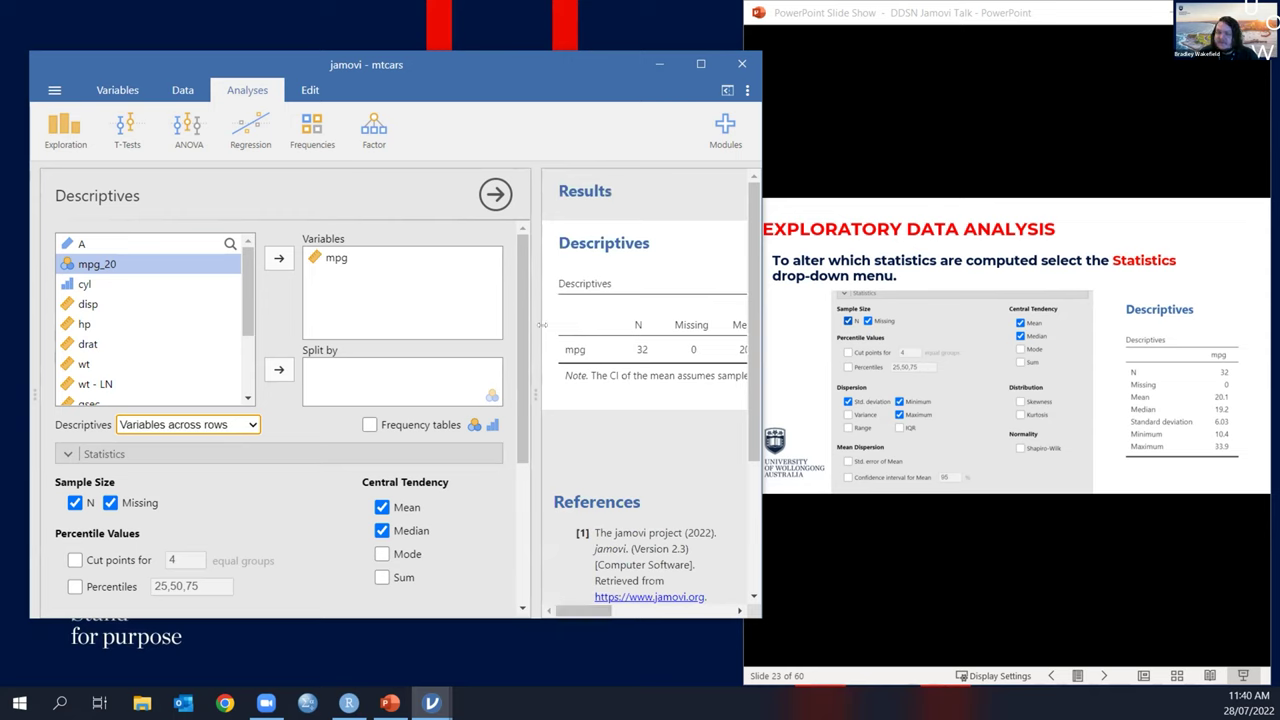
Step: Add disp and hp to the Variables of the analysis, and remove both again to leave only mpg
{"action": "left_click", "coordinate": [130, 304]}
{"action": "left_click", "coordinate": [279, 258]}
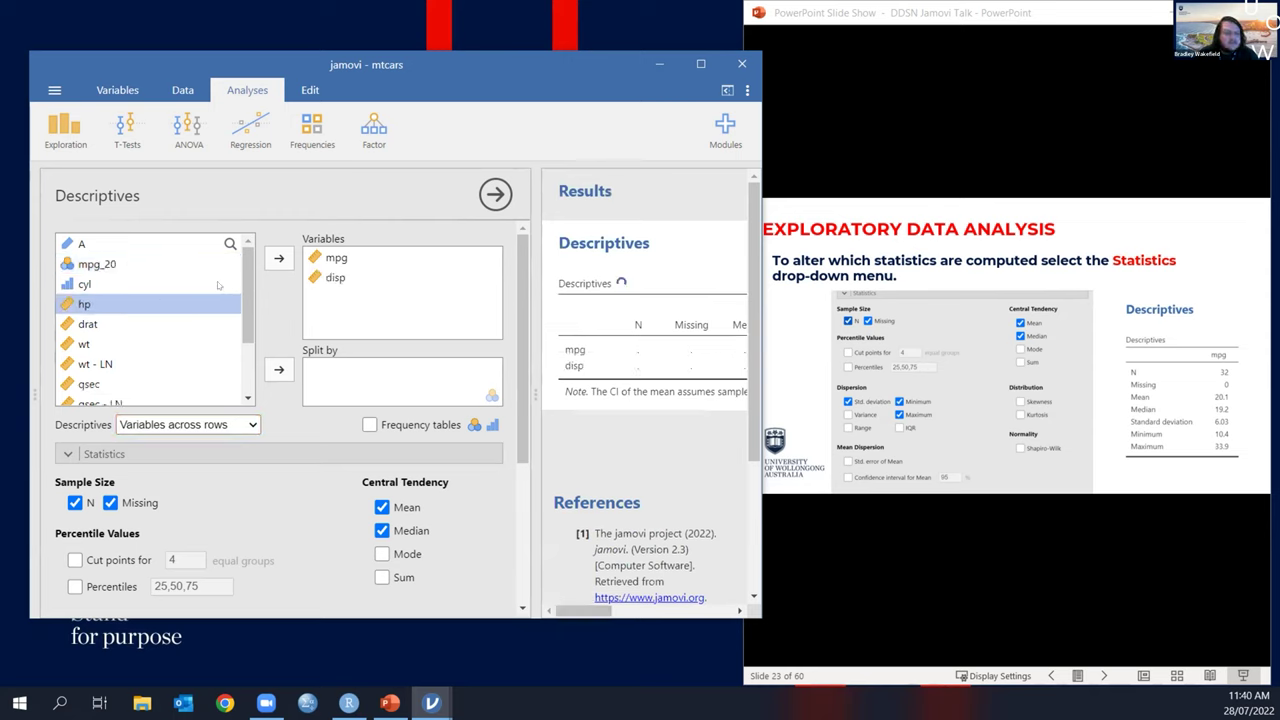
{"action": "left_click", "coordinate": [279, 258]}
{"action": "left_click_drag", "start_coordinate": [581, 612], "coordinate": [548, 612]}
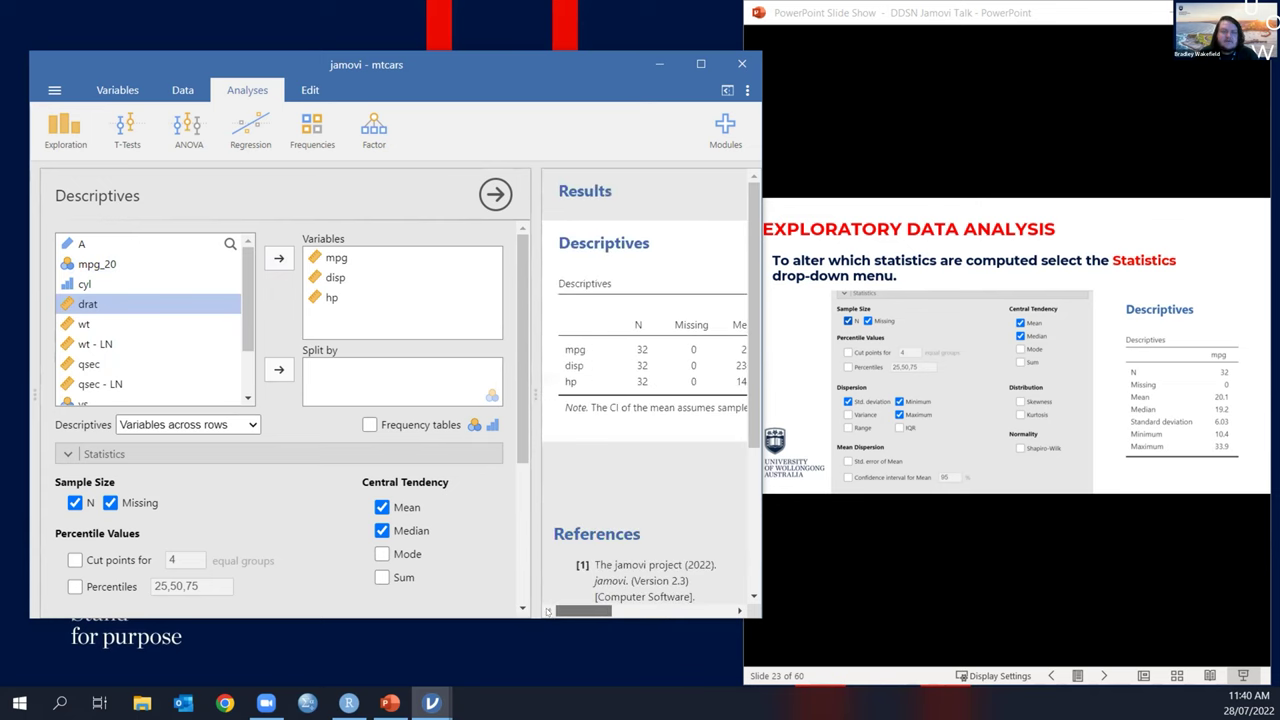
{"action": "left_click", "coordinate": [375, 297]}
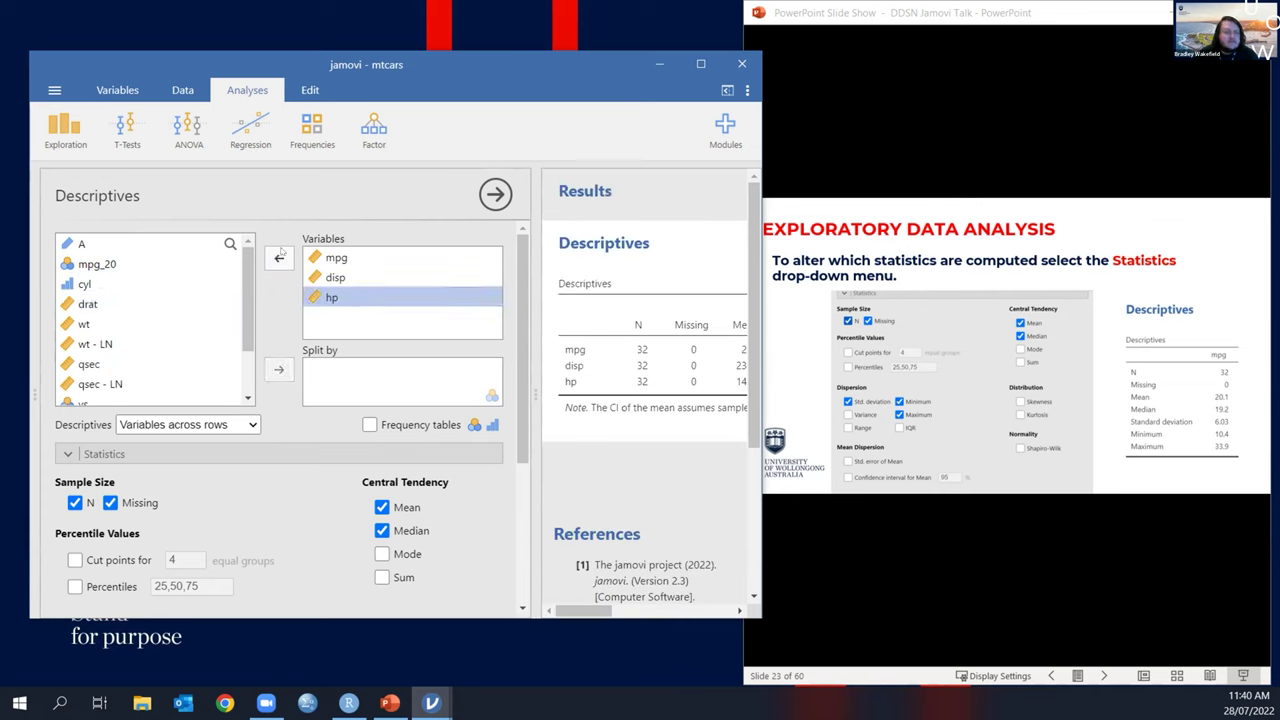
{"action": "left_click", "coordinate": [279, 258]}
{"action": "left_click", "coordinate": [279, 258]}
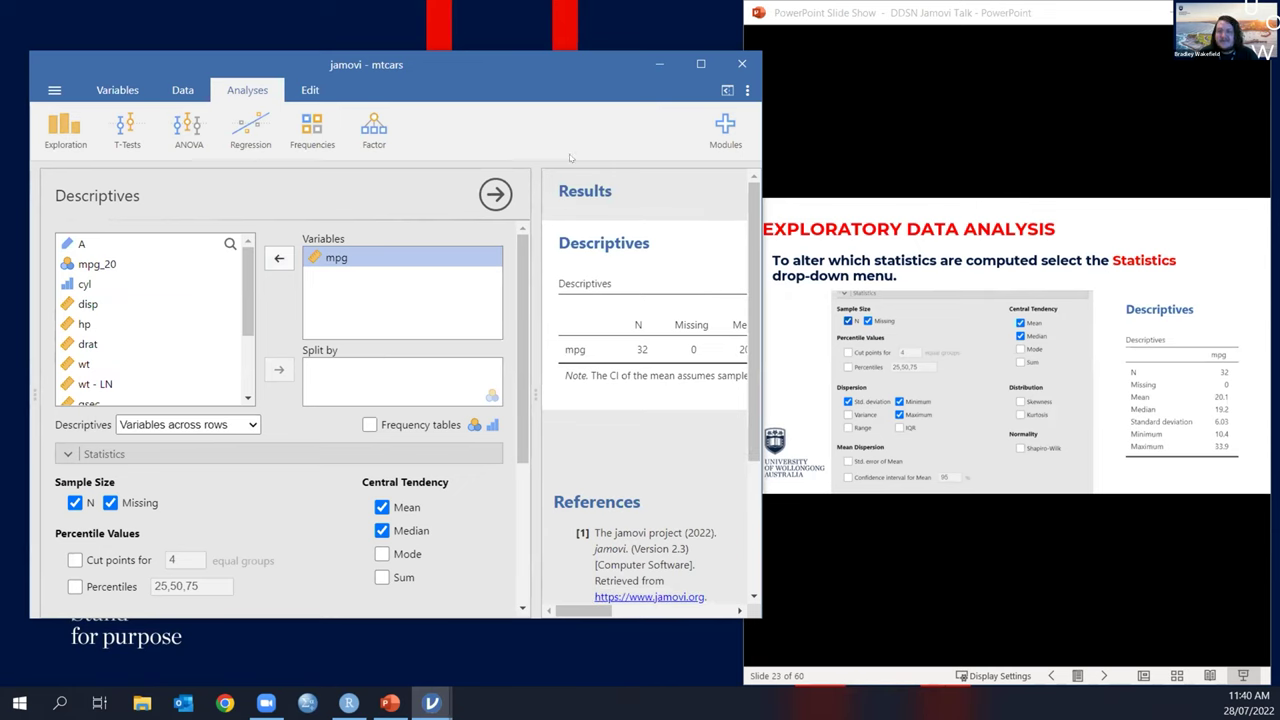
Step: Move the jamovi window clear of the slide show and lay out the Descriptives table with variables across columns
{"action": "left_click_drag", "start_coordinate": [504, 62], "coordinate": [486, 36]}
{"action": "left_click", "coordinate": [169, 397]}
{"action": "left_click", "coordinate": [160, 432]}
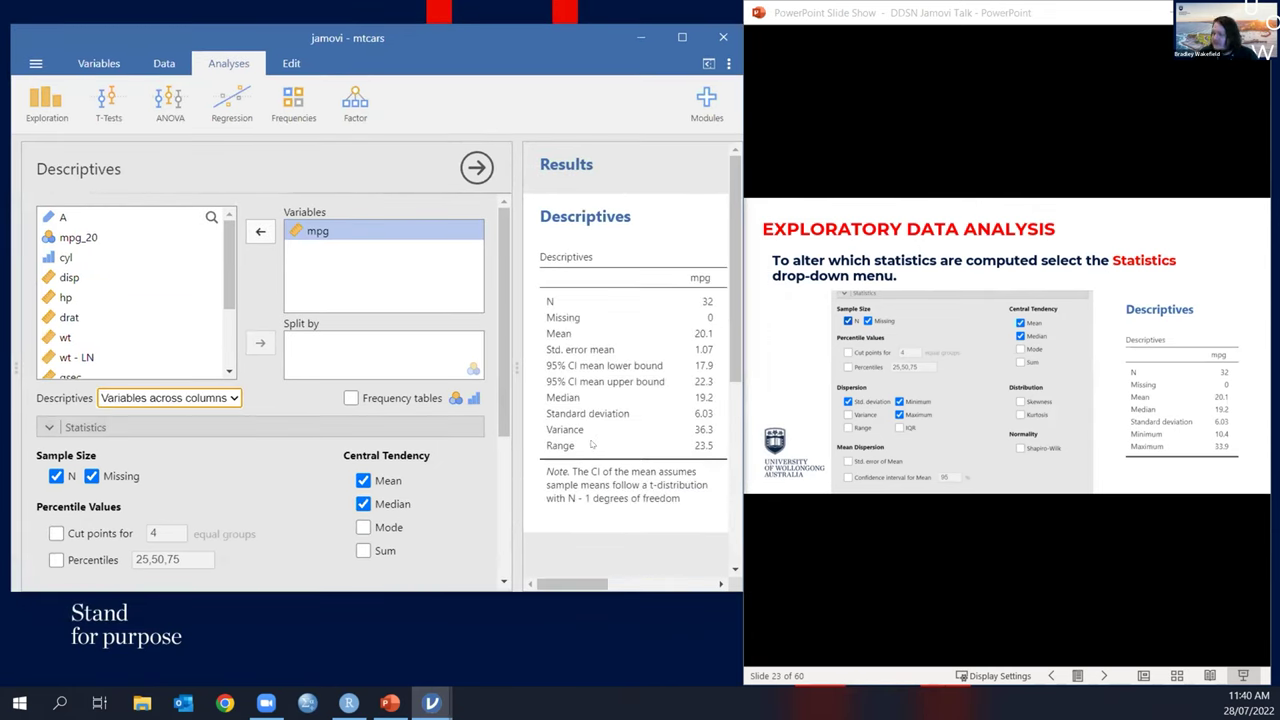
{"action": "scroll", "coordinate": [632, 378], "scroll_direction": "down", "scroll_amount": 3}
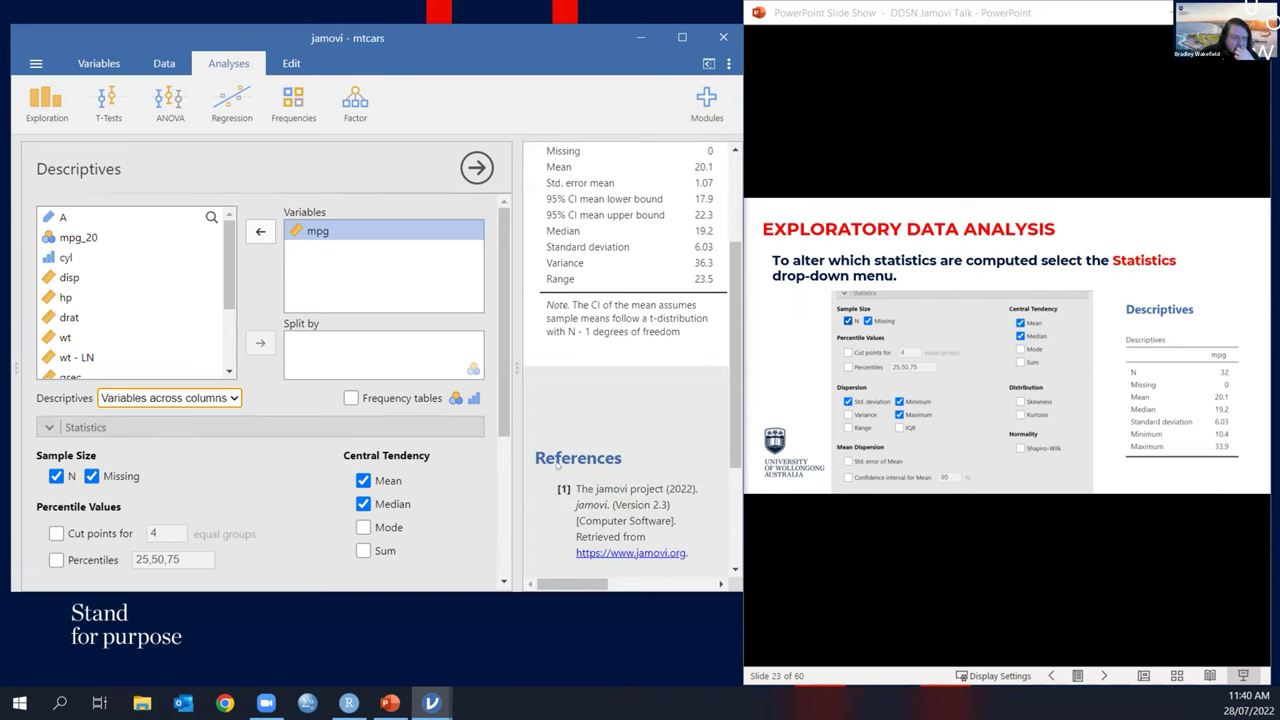
{"action": "scroll", "coordinate": [324, 485], "scroll_direction": "down", "scroll_amount": 5}
{"action": "scroll", "coordinate": [324, 485], "scroll_direction": "up", "scroll_amount": 5}
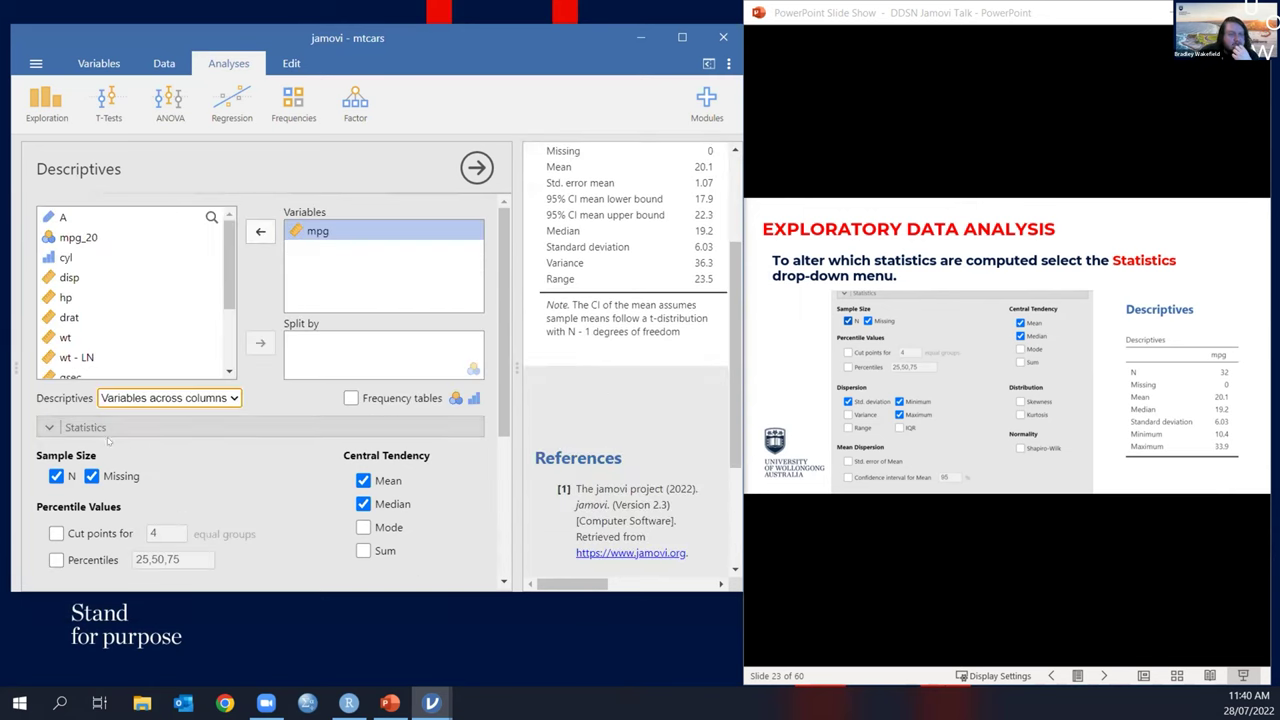
Step: Collapse the Statistics options in favour of the Plots options, and advance the slide show to slide 24
{"action": "left_click", "coordinate": [300, 427]}
{"action": "left_click", "coordinate": [360, 456]}
{"action": "scroll", "coordinate": [366, 497], "scroll_direction": "down", "scroll_amount": 2}
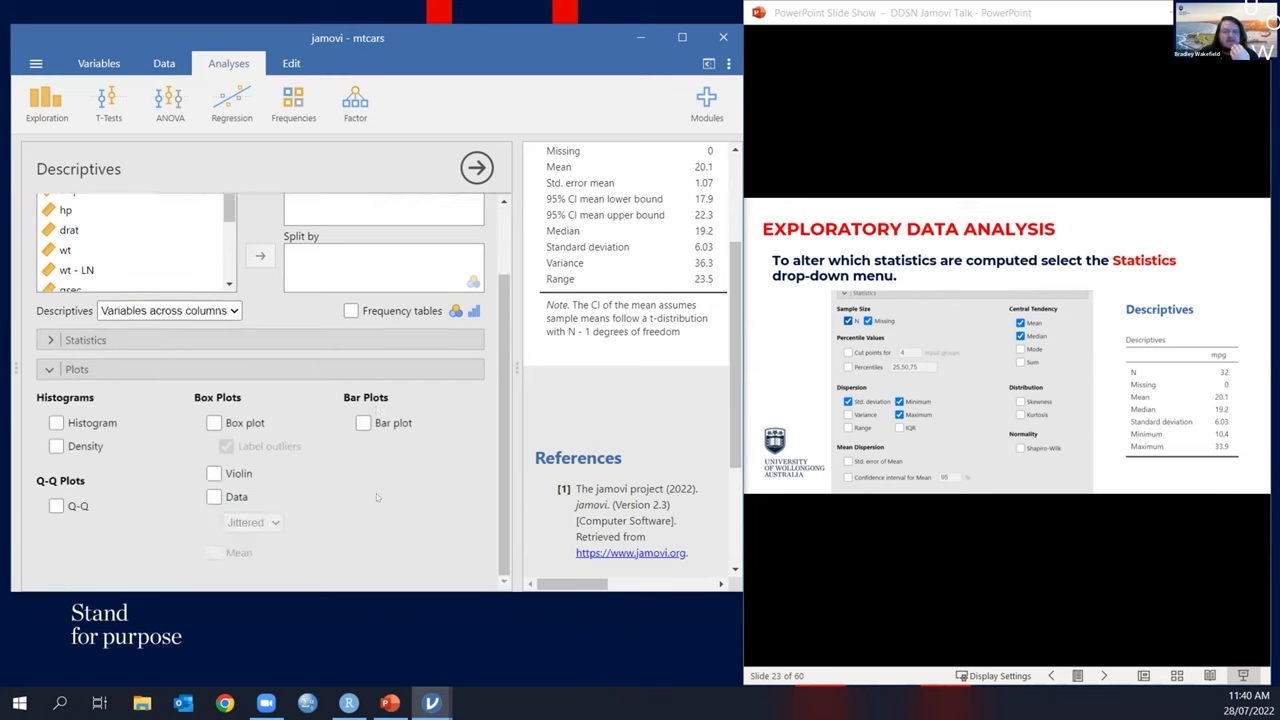
{"action": "left_click", "coordinate": [1040, 340]}
{"action": "left_click", "coordinate": [1004, 548]}
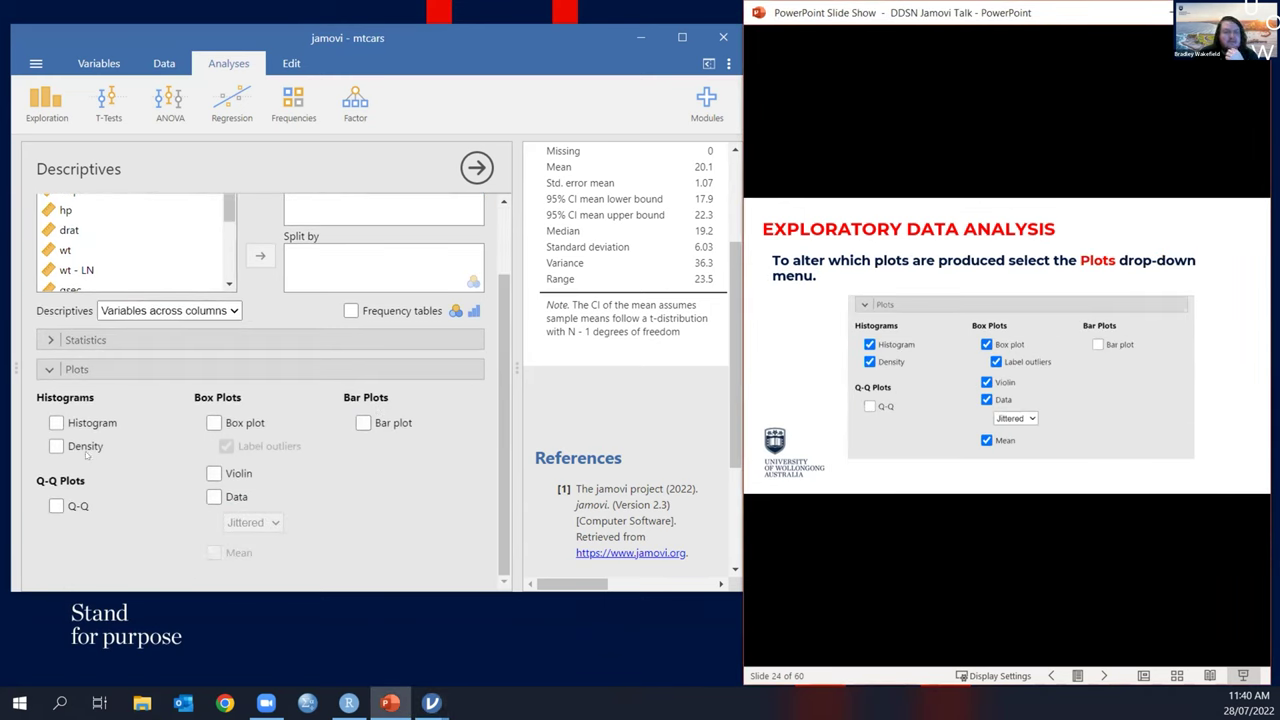
Step: Add a histogram of mpg to the Descriptives results and maximize the jamovi window to view it
{"action": "left_click", "coordinate": [56, 422]}
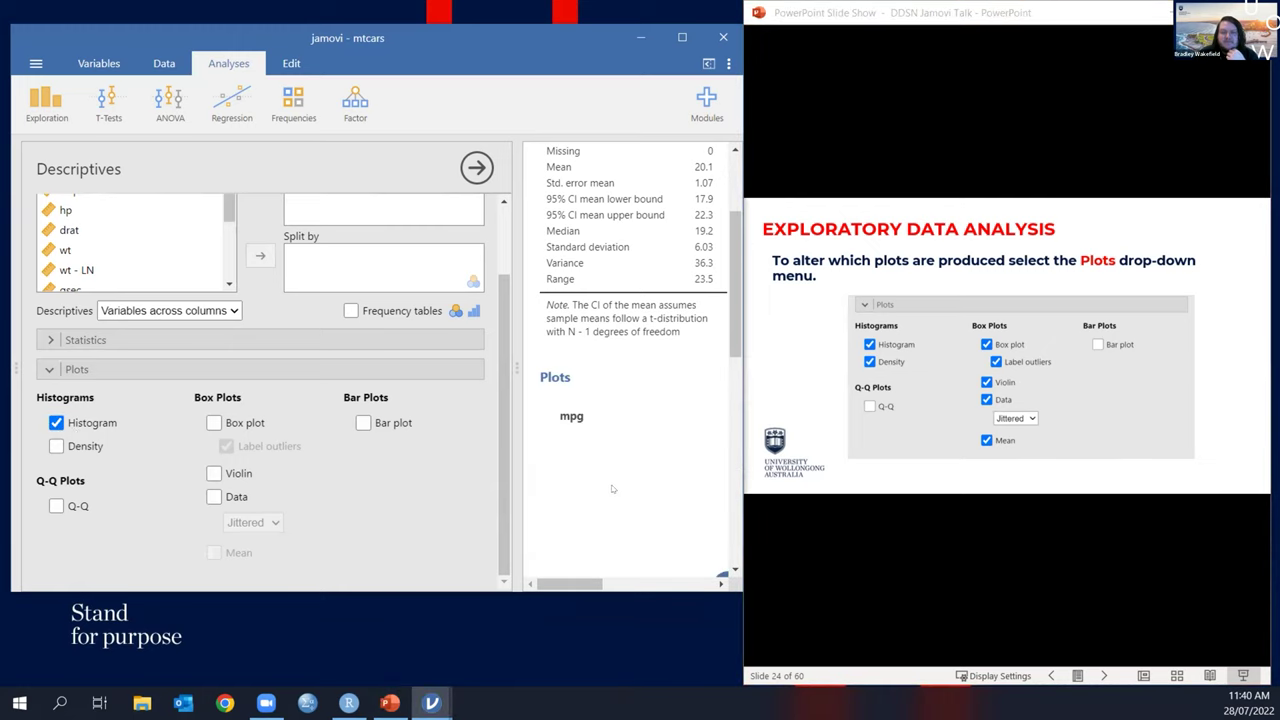
{"action": "left_click_drag", "start_coordinate": [588, 584], "coordinate": [627, 584]}
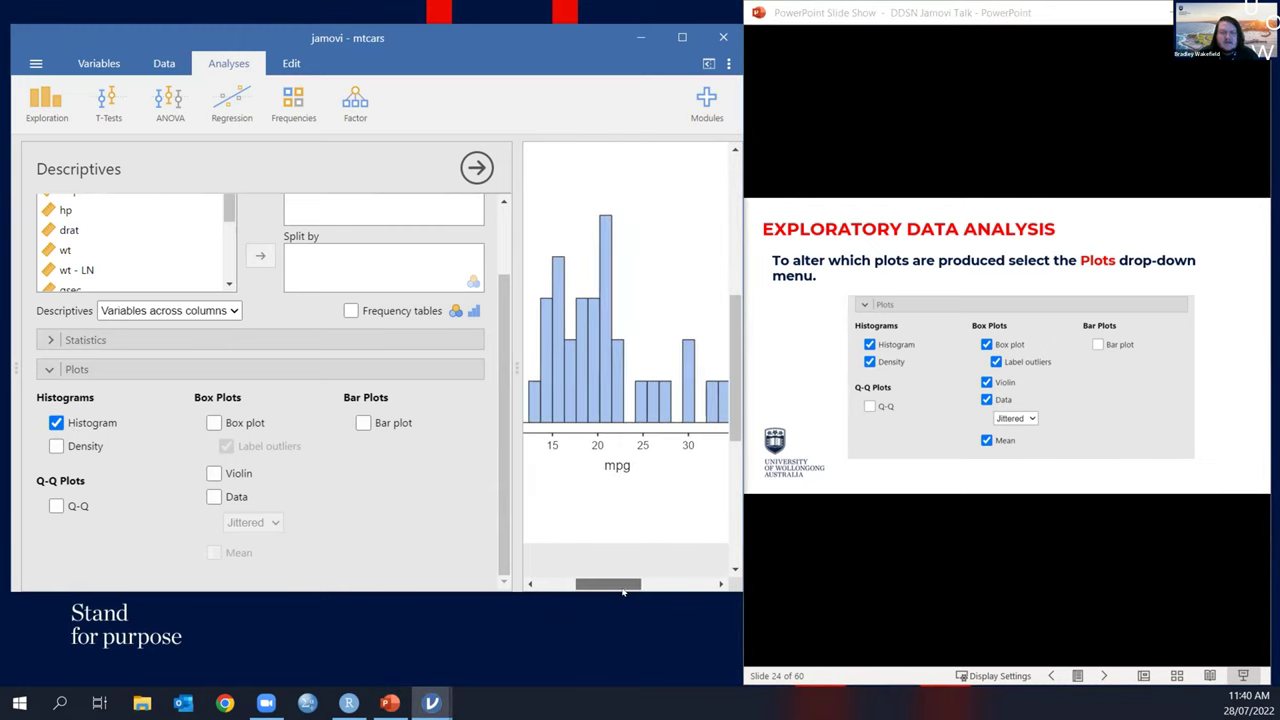
{"action": "left_click", "coordinate": [682, 37]}
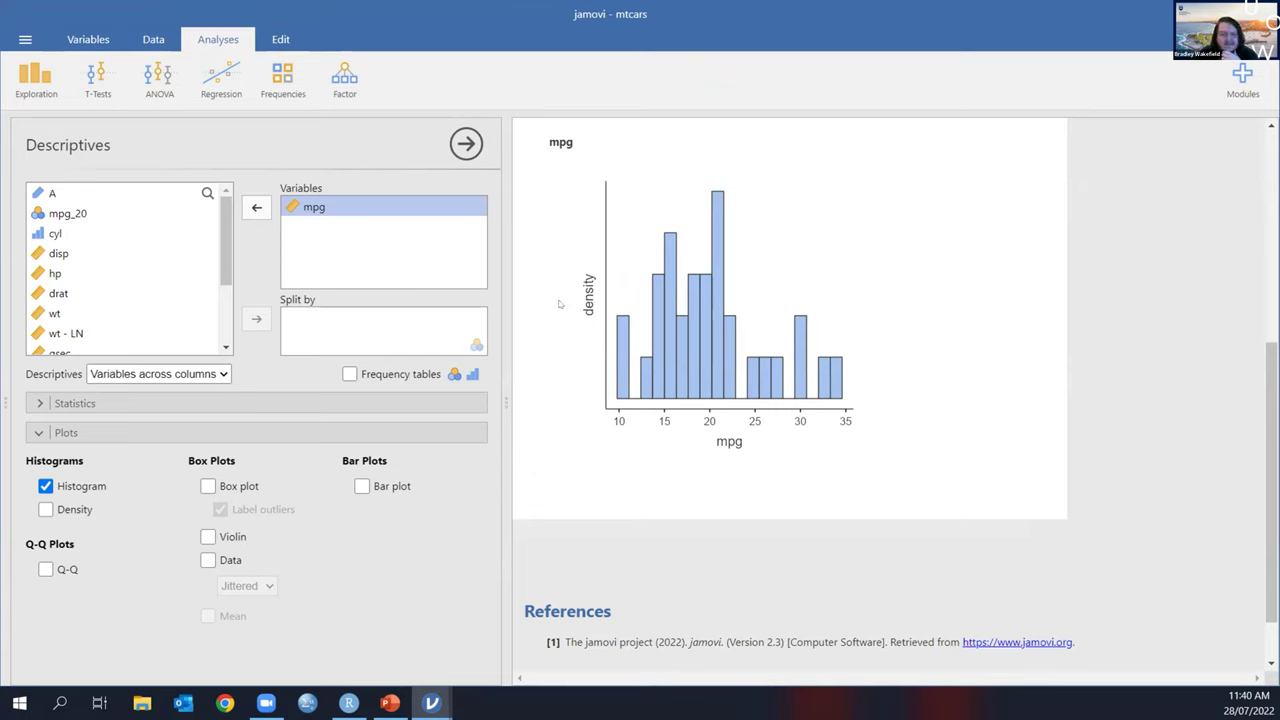
Step: Look at the copy and export options of the mpg histogram, and dismiss them without choosing any
{"action": "right_click", "coordinate": [613, 293]}
{"action": "left_click", "coordinate": [718, 327]}
{"action": "right_click", "coordinate": [718, 327]}
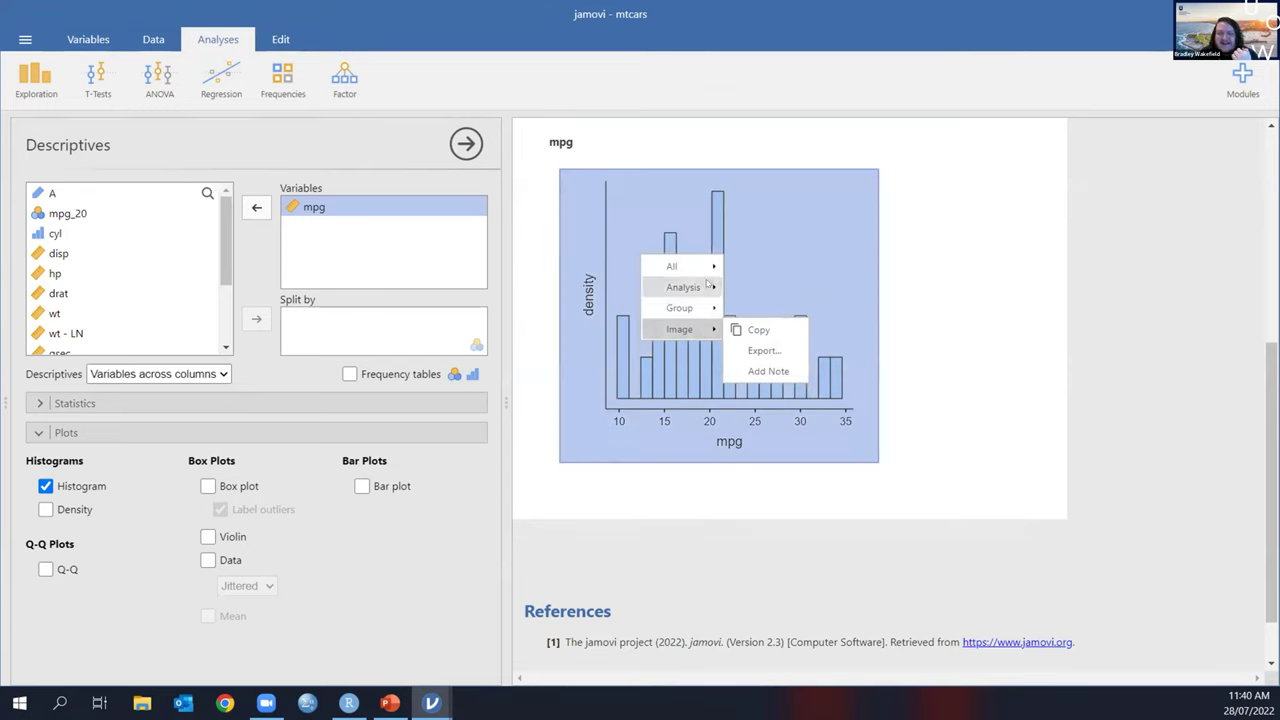
{"action": "left_click", "coordinate": [886, 252]}
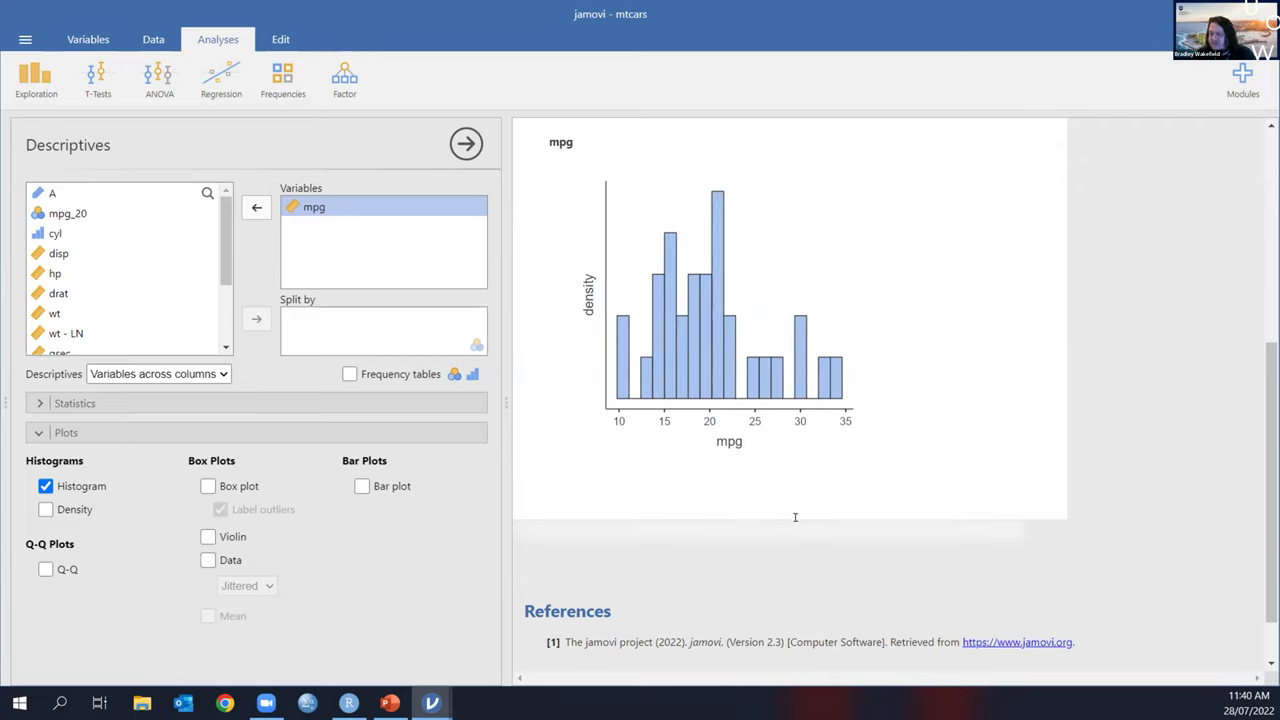
{"action": "scroll", "coordinate": [790, 498], "scroll_direction": "up", "scroll_amount": 4}
{"action": "scroll", "coordinate": [760, 500], "scroll_direction": "down", "scroll_amount": 3}
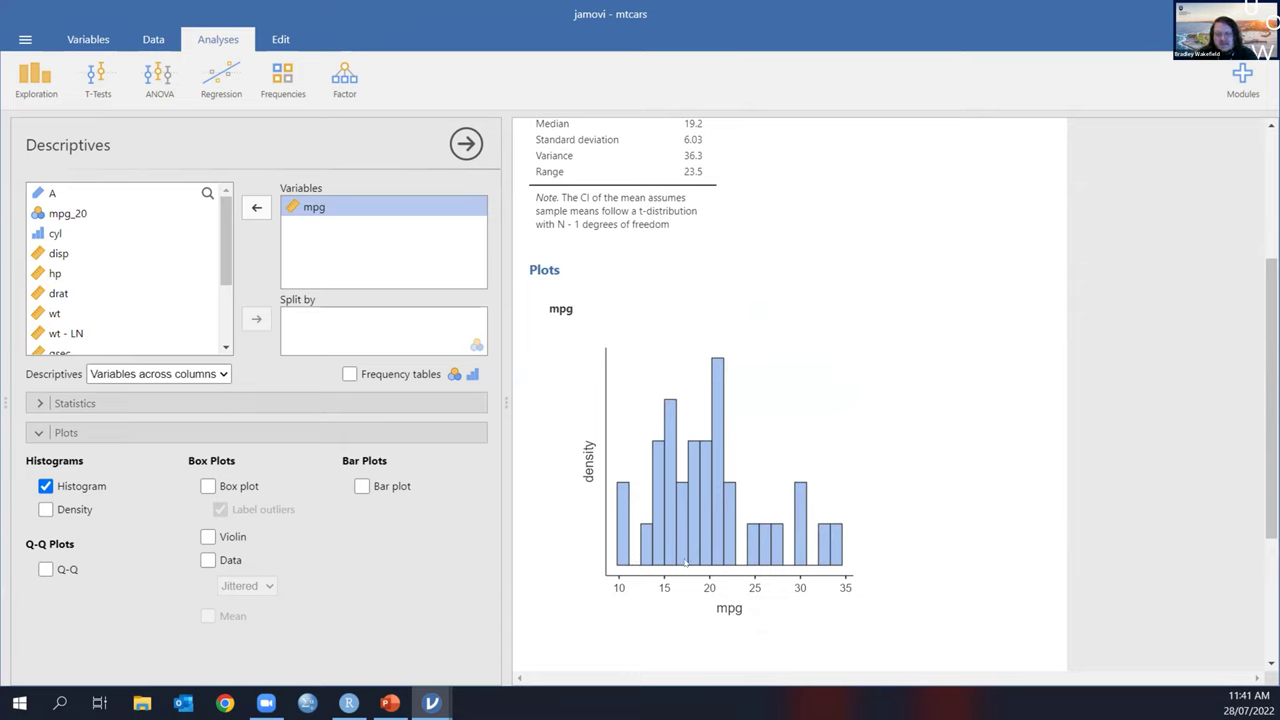
Step: Add a density curve to the mpg histogram, and a box plot with labelled outliers, violin, jittered data and mean
{"action": "left_click", "coordinate": [46, 510]}
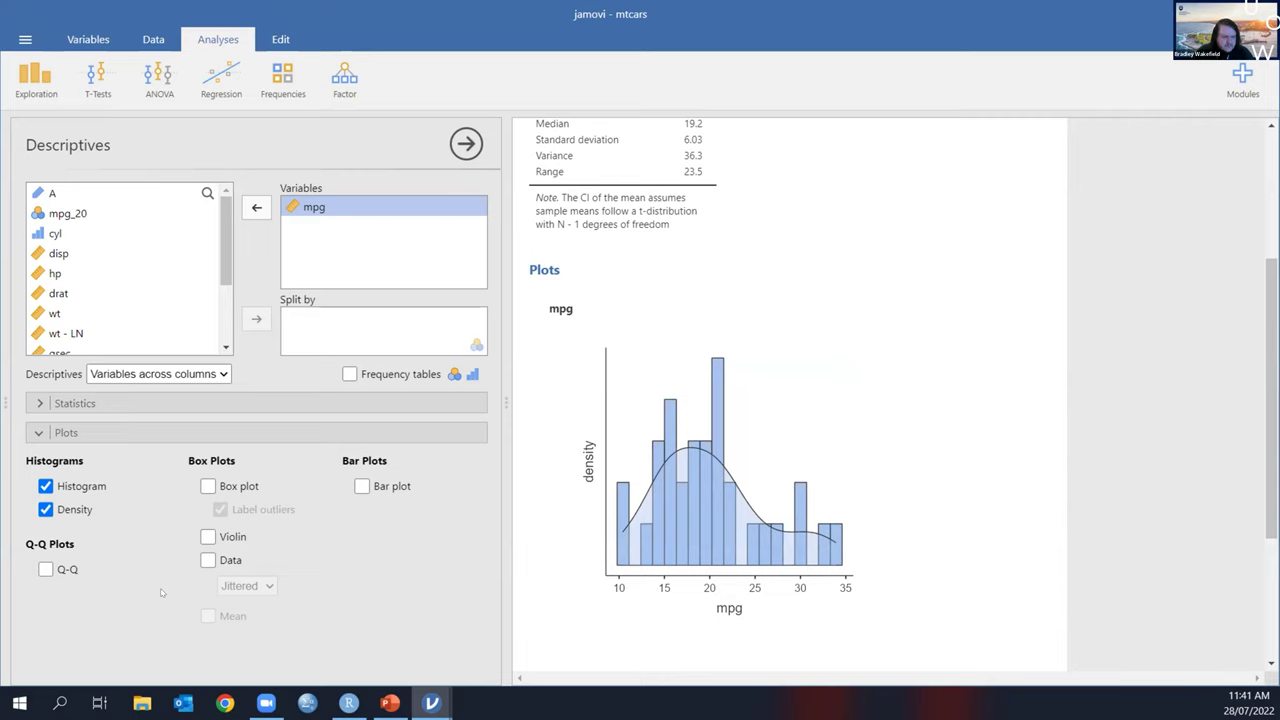
{"action": "left_click", "coordinate": [207, 486]}
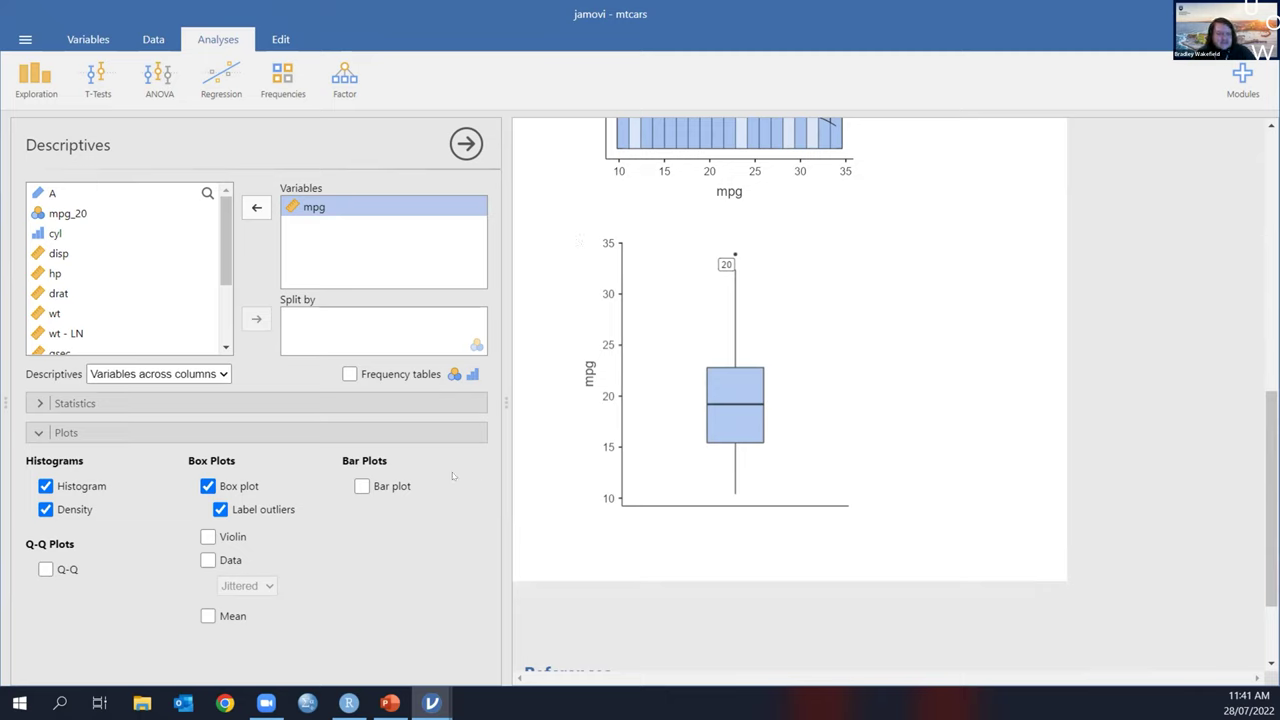
{"action": "left_click", "coordinate": [227, 540]}
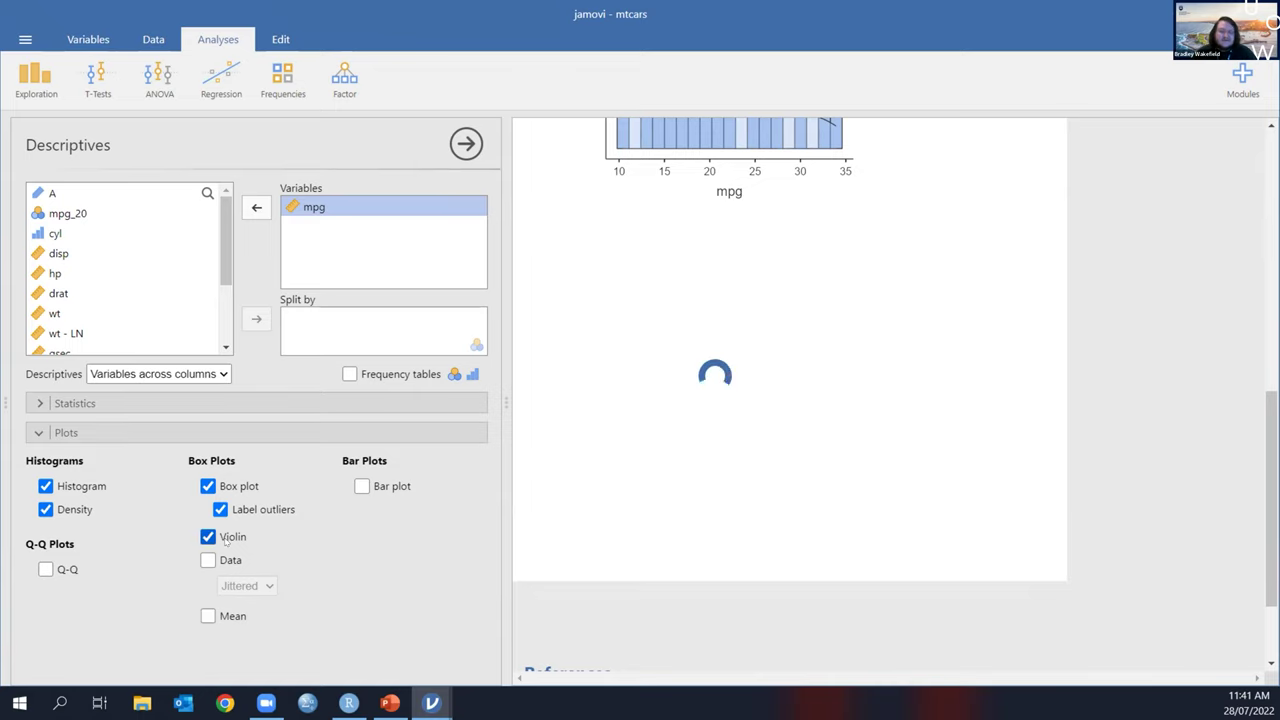
{"action": "left_click", "coordinate": [236, 561]}
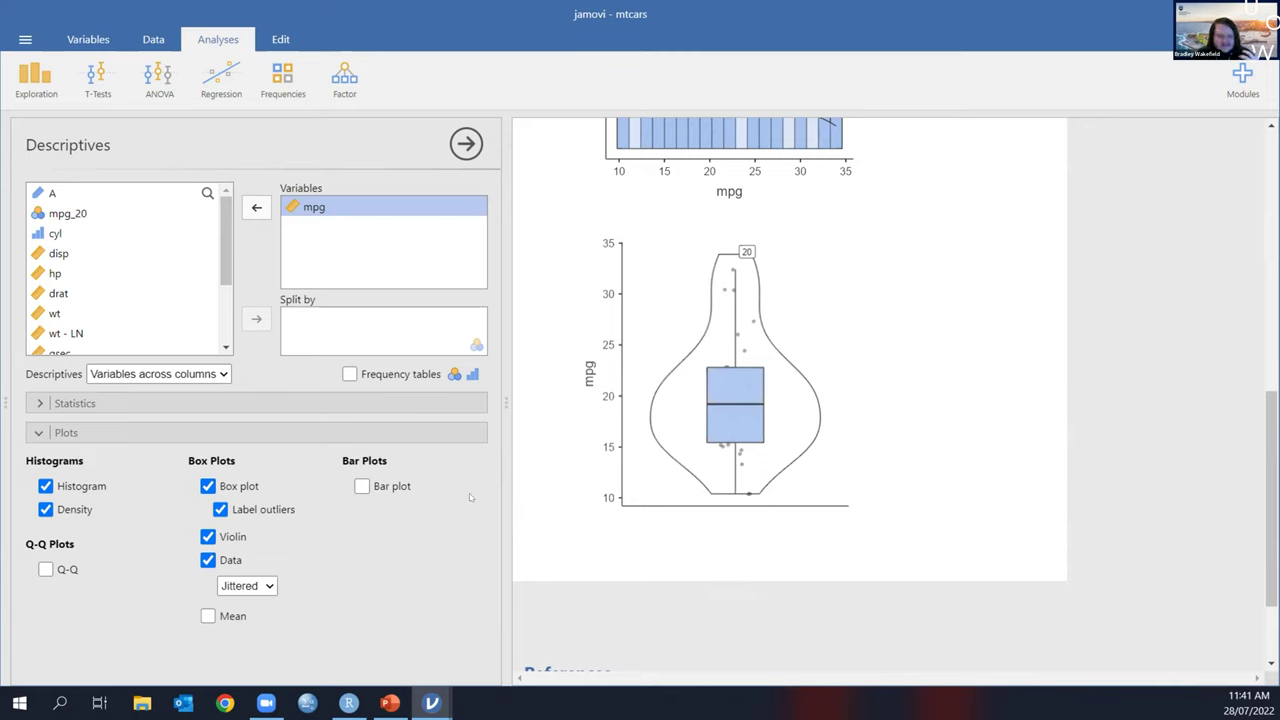
{"action": "left_click", "coordinate": [208, 617]}
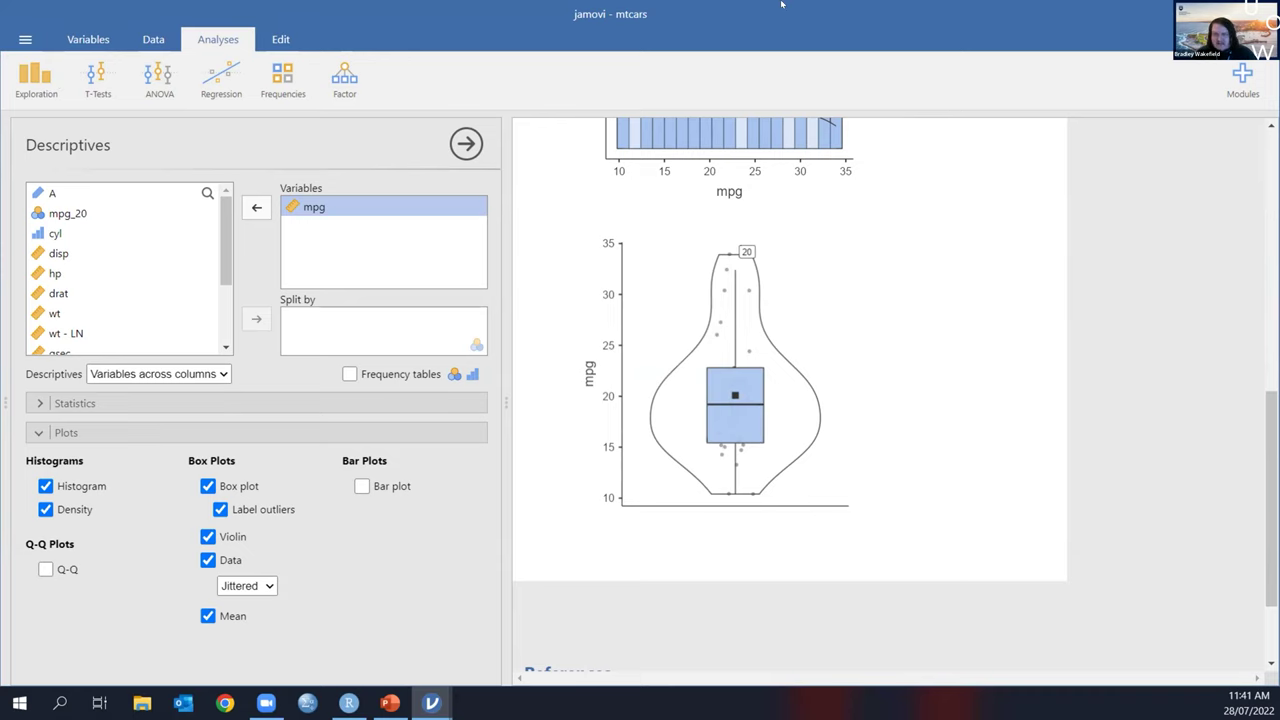
Step: Shrink the jamovi window to half the screen beside the slide show, and advance the slides to slide 26
{"action": "key", "text": "super+Left"}
{"action": "left_click", "coordinate": [800, 240]}
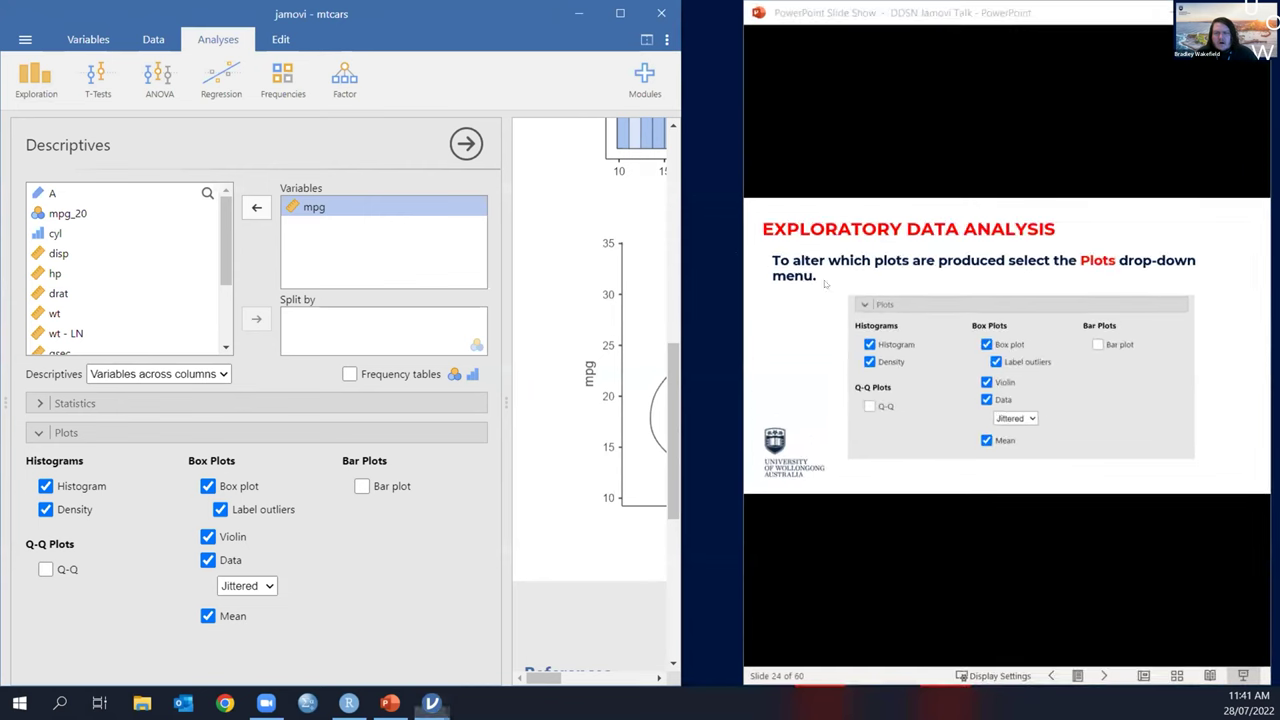
{"action": "left_click", "coordinate": [1020, 558]}
{"action": "left_click", "coordinate": [975, 591]}
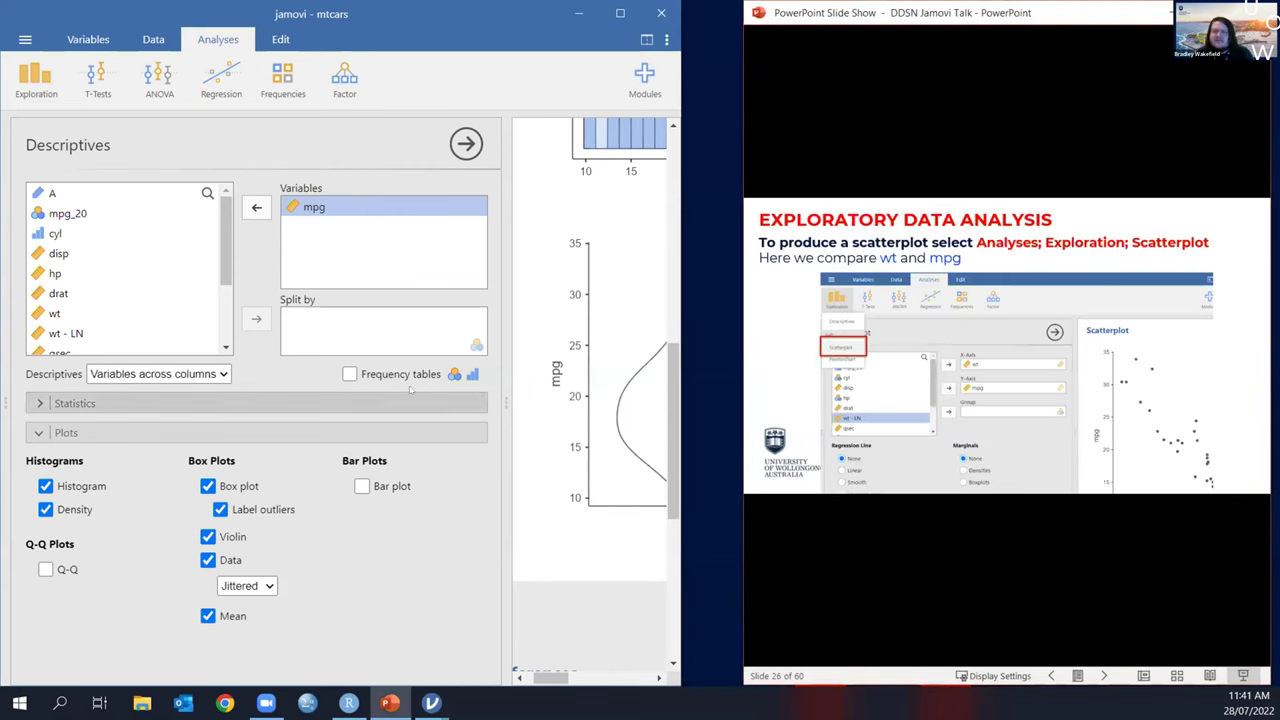
Step: Hide the Descriptives options to look over the mpg density histogram and box plot, and reopen the options
{"action": "left_click", "coordinate": [466, 144]}
{"action": "scroll", "coordinate": [311, 282], "scroll_direction": "up", "scroll_amount": 4}
{"action": "scroll", "coordinate": [380, 326], "scroll_direction": "down", "scroll_amount": 2}
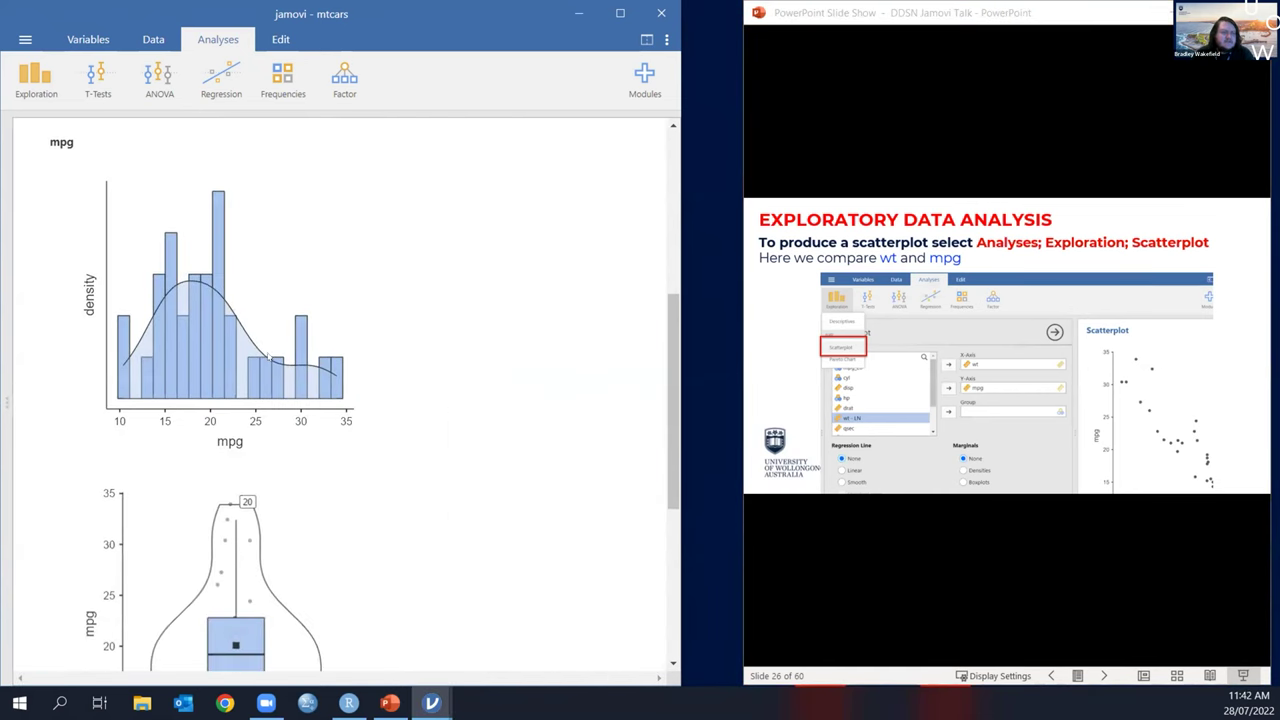
{"action": "left_click", "coordinate": [380, 330]}
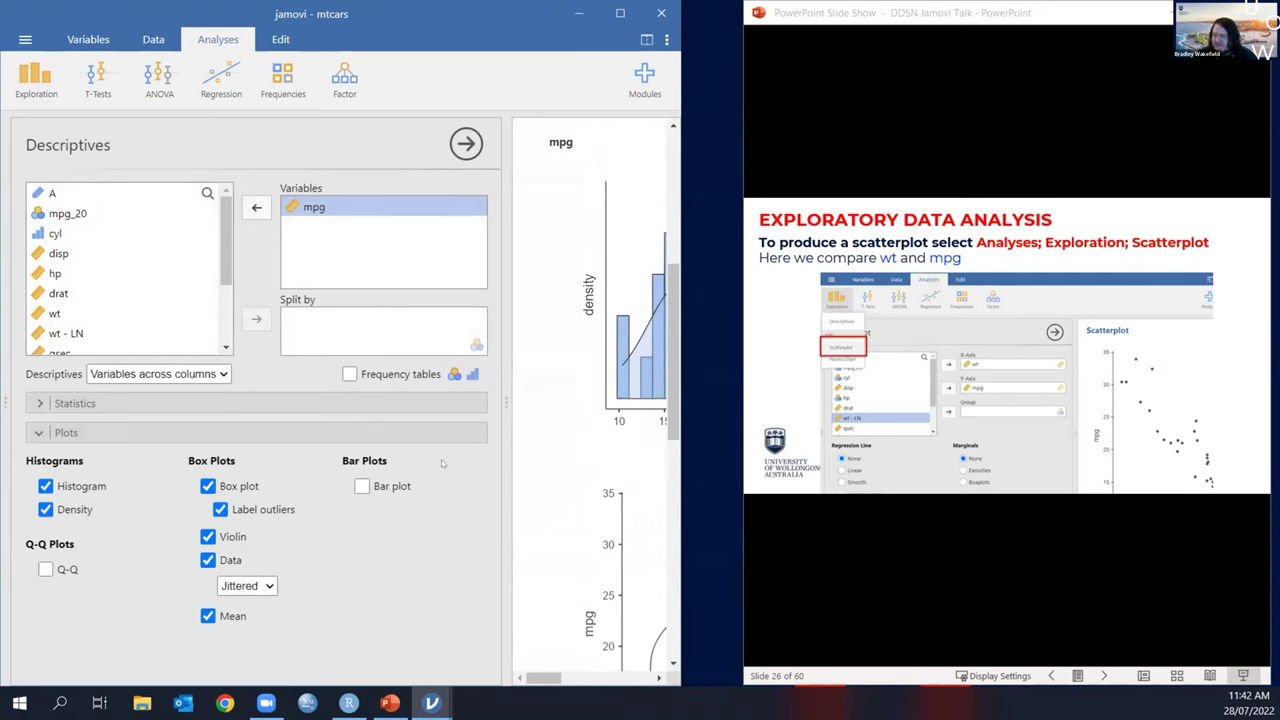
Step: Start a Scatterplot analysis from the Exploration group and assign wt to the X-axis
{"action": "left_click", "coordinate": [47, 84]}
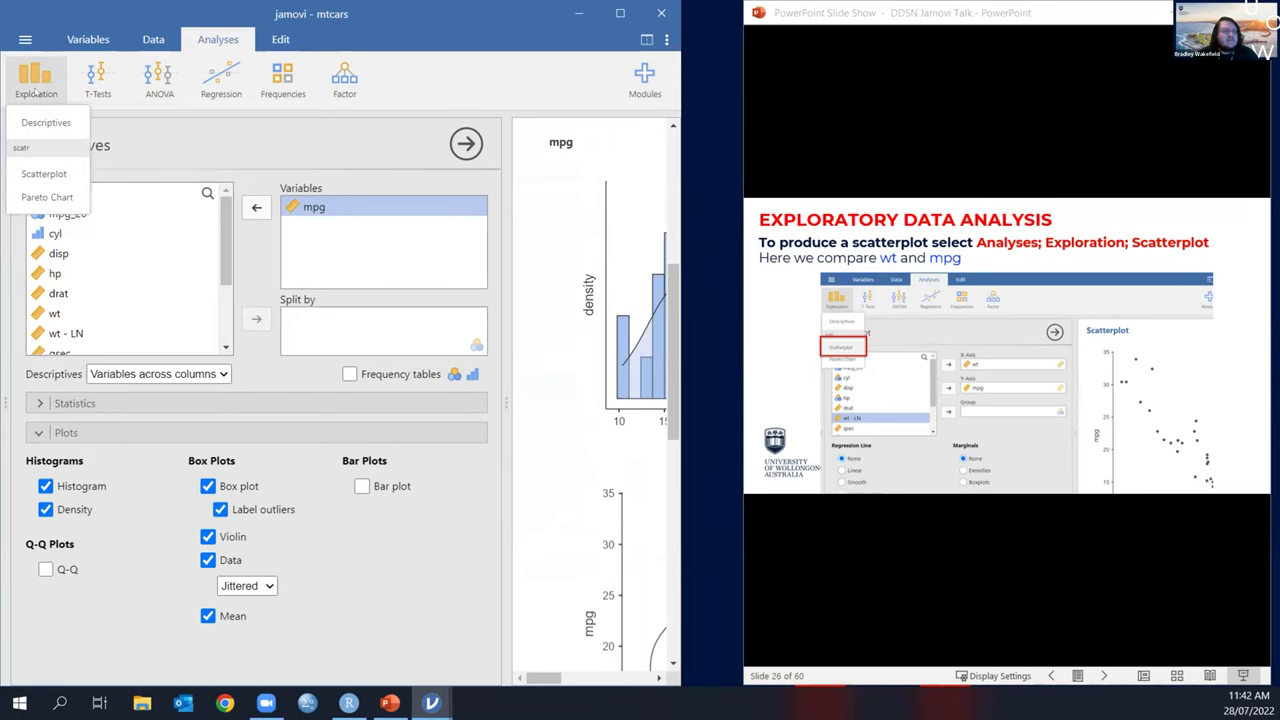
{"action": "left_click", "coordinate": [44, 174]}
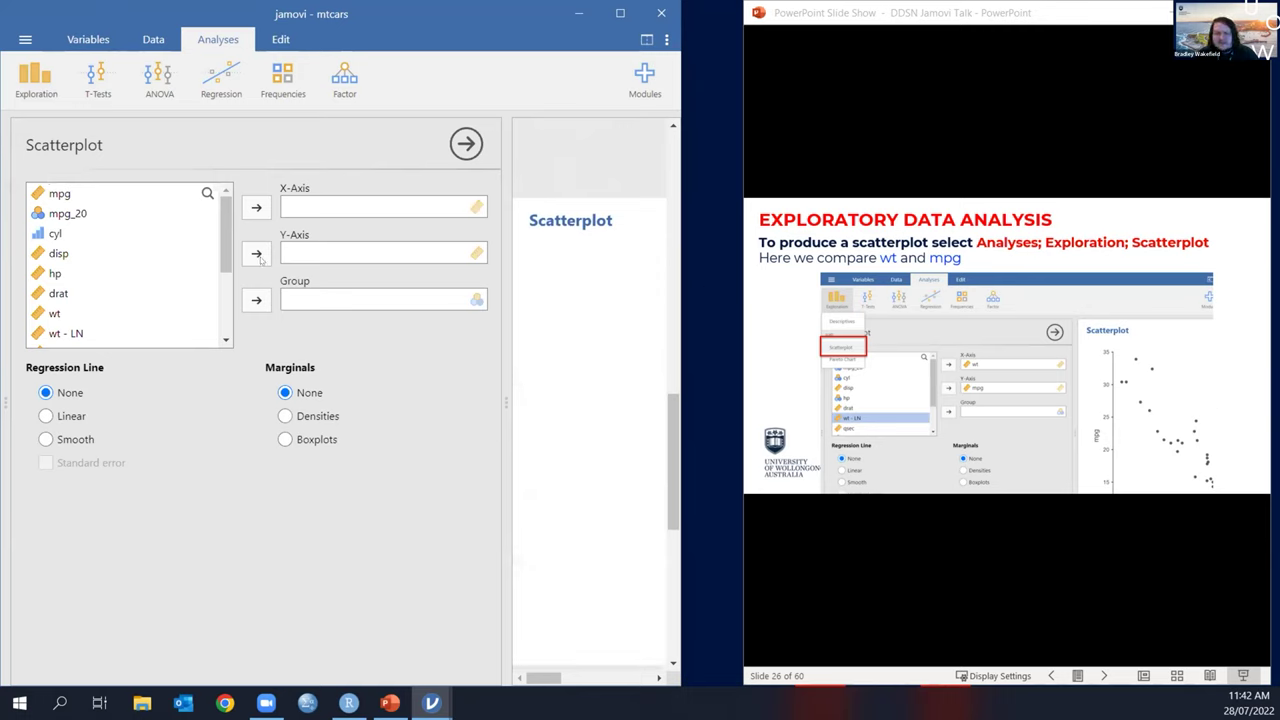
{"action": "left_click", "coordinate": [55, 314]}
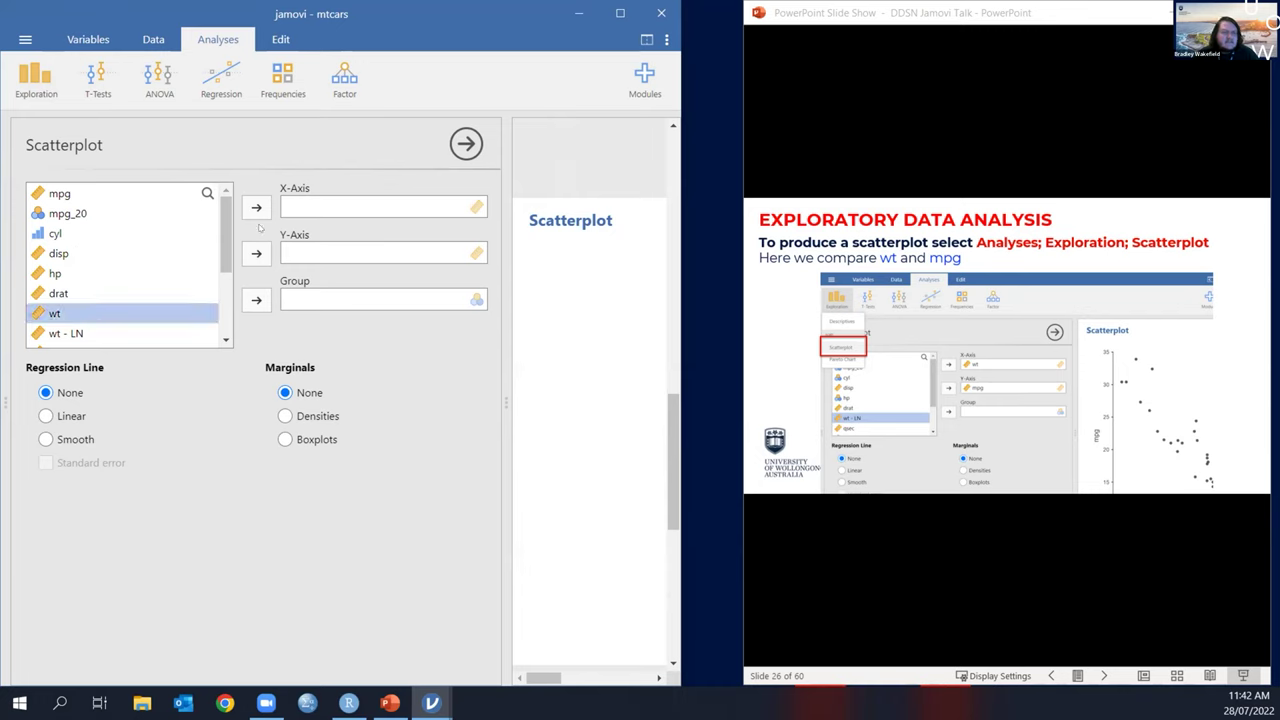
{"action": "left_click", "coordinate": [257, 208]}
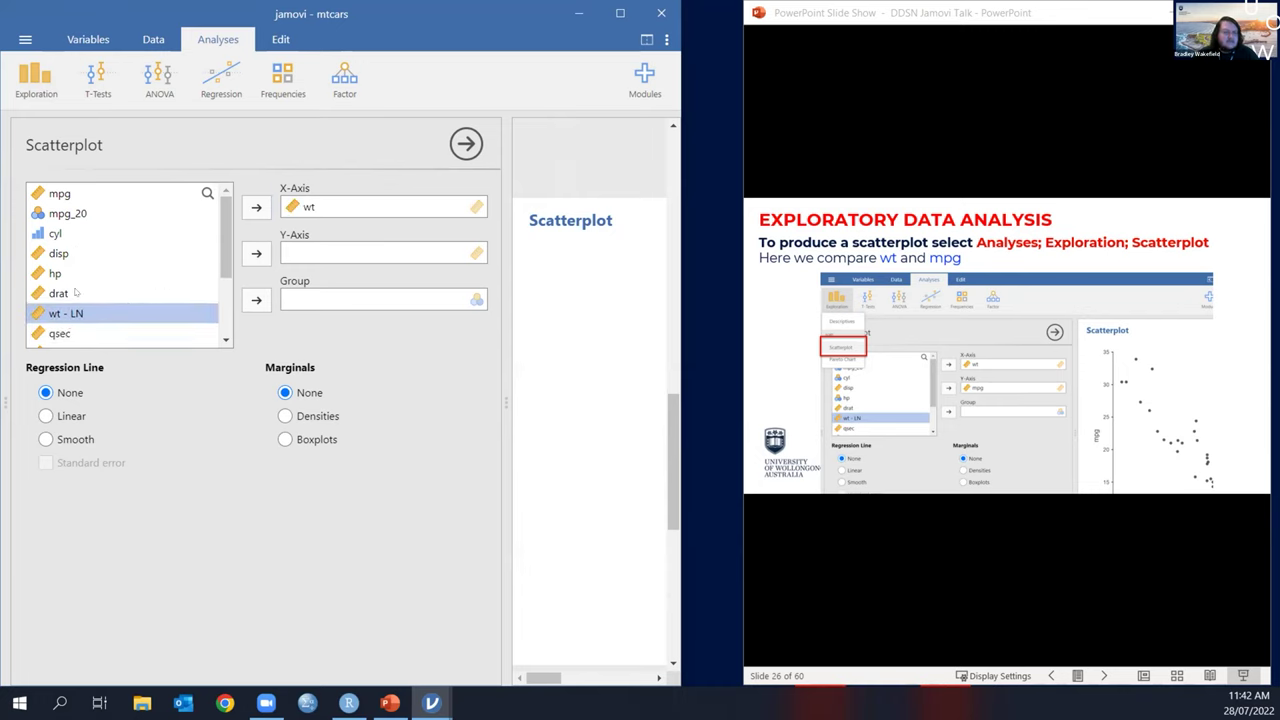
Step: Assign mpg to the Y-axis of the scatterplot
{"action": "scroll", "coordinate": [66, 300], "scroll_direction": "down", "scroll_amount": 3}
{"action": "scroll", "coordinate": [70, 250], "scroll_direction": "up", "scroll_amount": 3}
{"action": "left_click", "coordinate": [75, 210]}
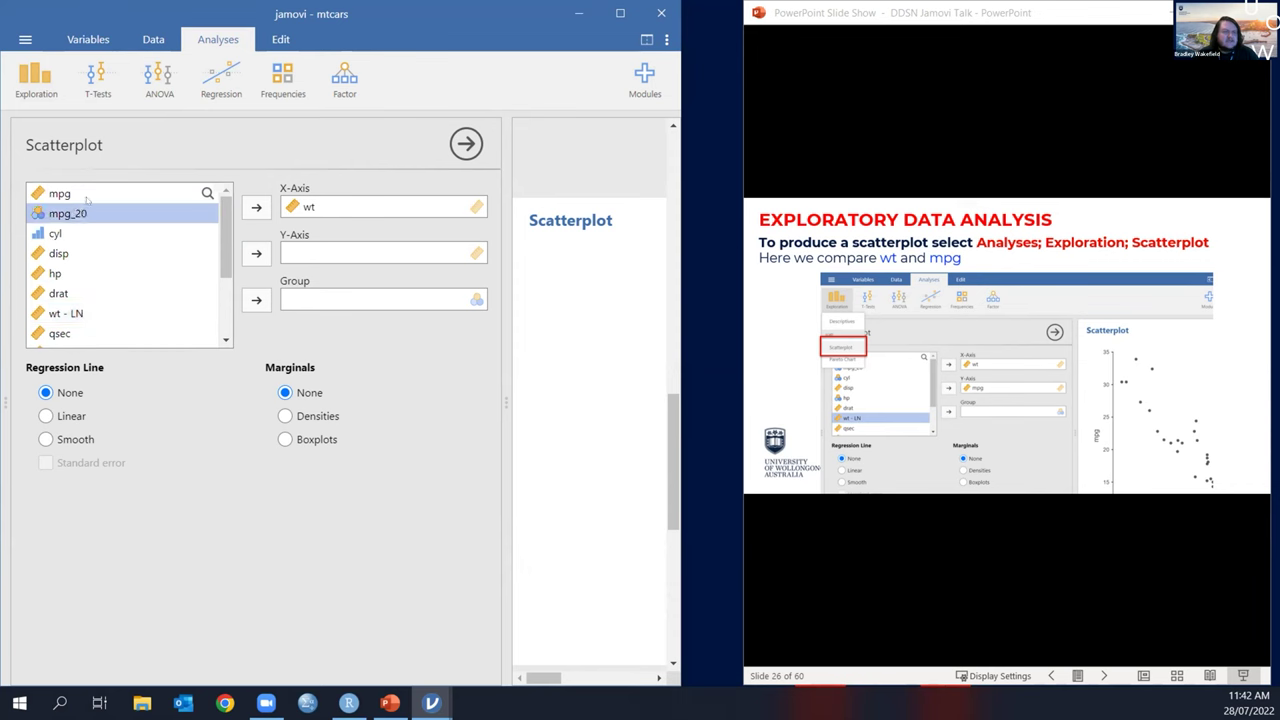
{"action": "left_click", "coordinate": [60, 193]}
{"action": "left_click", "coordinate": [257, 253]}
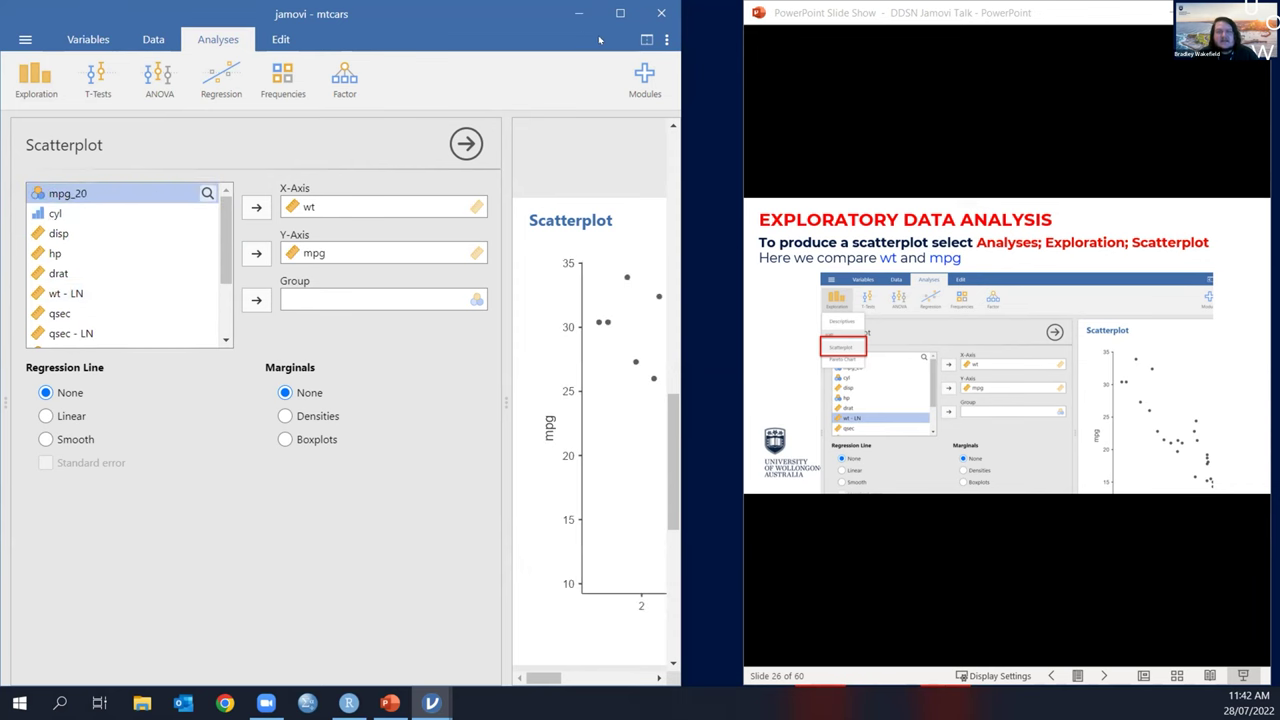
Step: Maximize the jamovi window and collapse the data spreadsheet to view the whole scatterplot of mpg against wt
{"action": "left_click", "coordinate": [620, 13]}
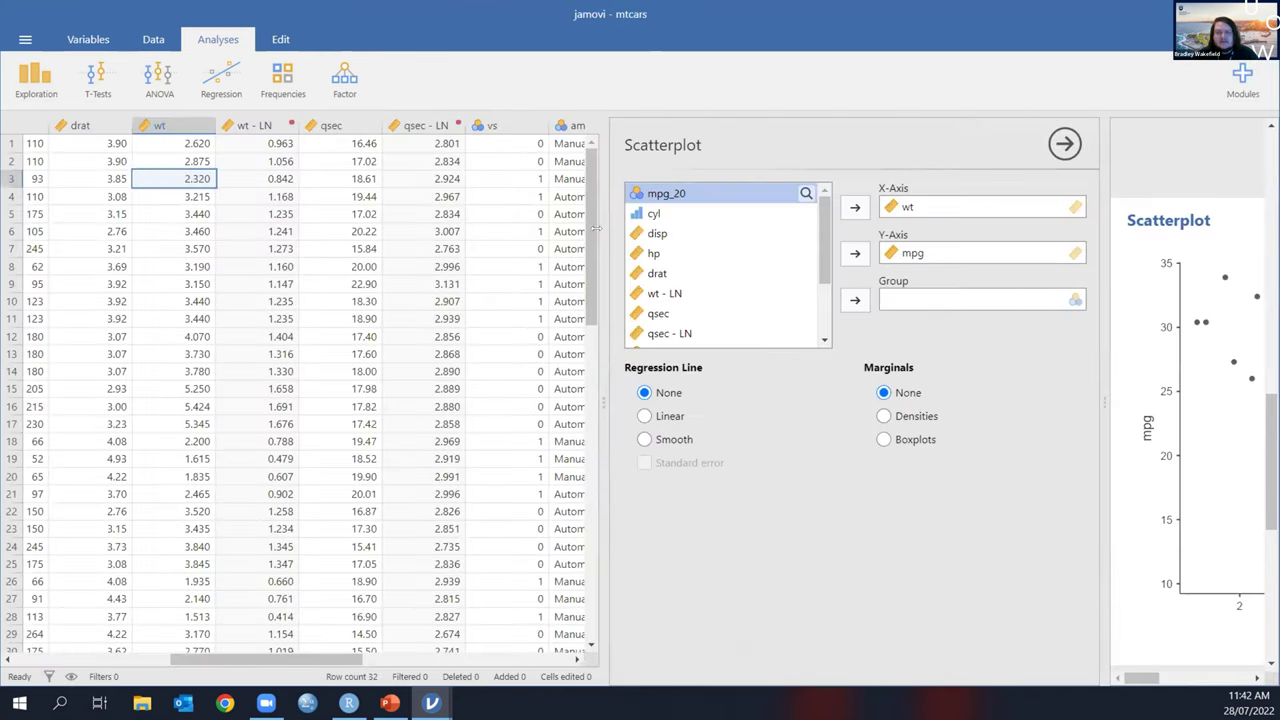
{"action": "left_click_drag", "start_coordinate": [596, 229], "coordinate": [548, 243]}
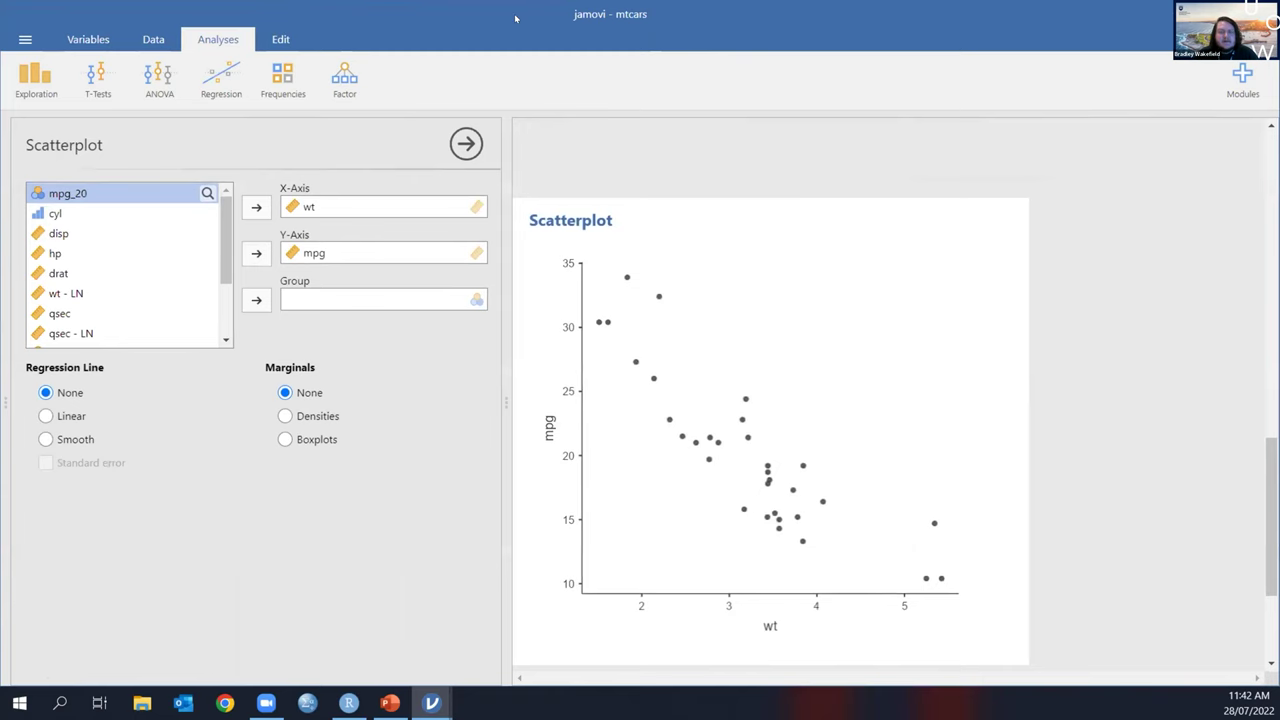
{"action": "double_click", "coordinate": [515, 18]}
{"action": "double_click", "coordinate": [515, 18]}
{"action": "scroll", "coordinate": [833, 452], "scroll_direction": "down", "scroll_amount": 3}
{"action": "scroll", "coordinate": [833, 452], "scroll_direction": "up", "scroll_amount": 3}
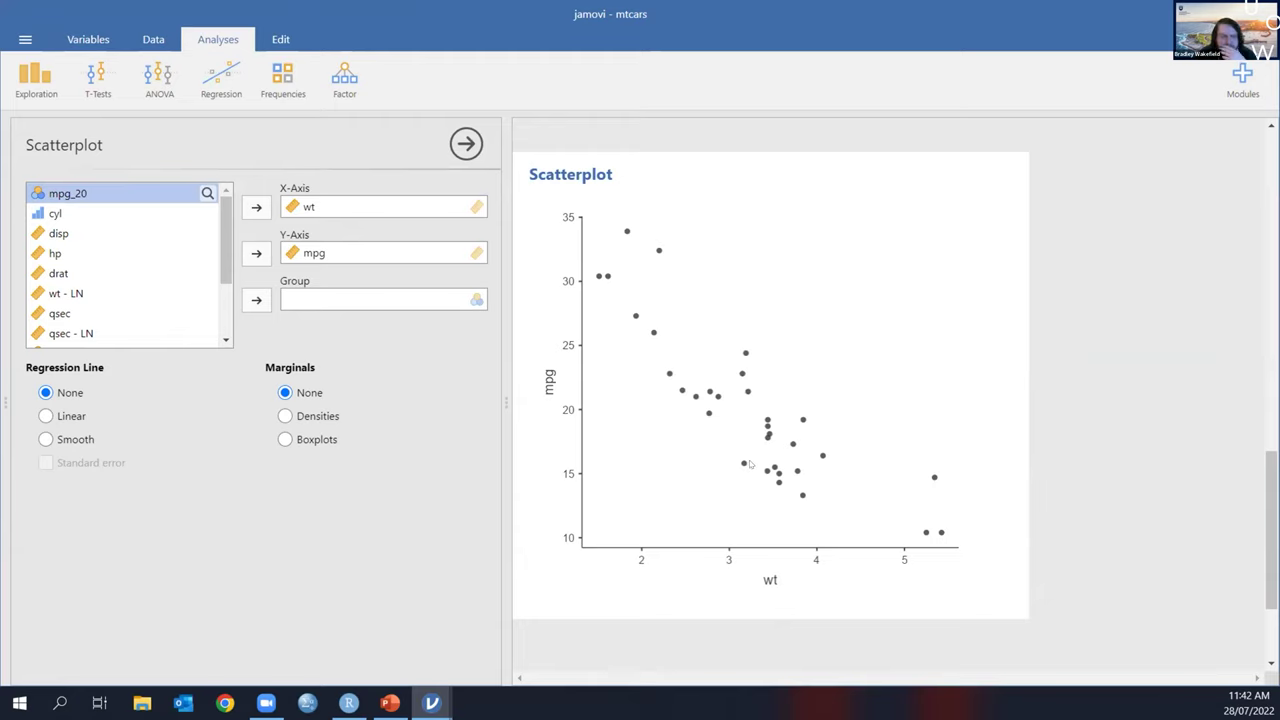